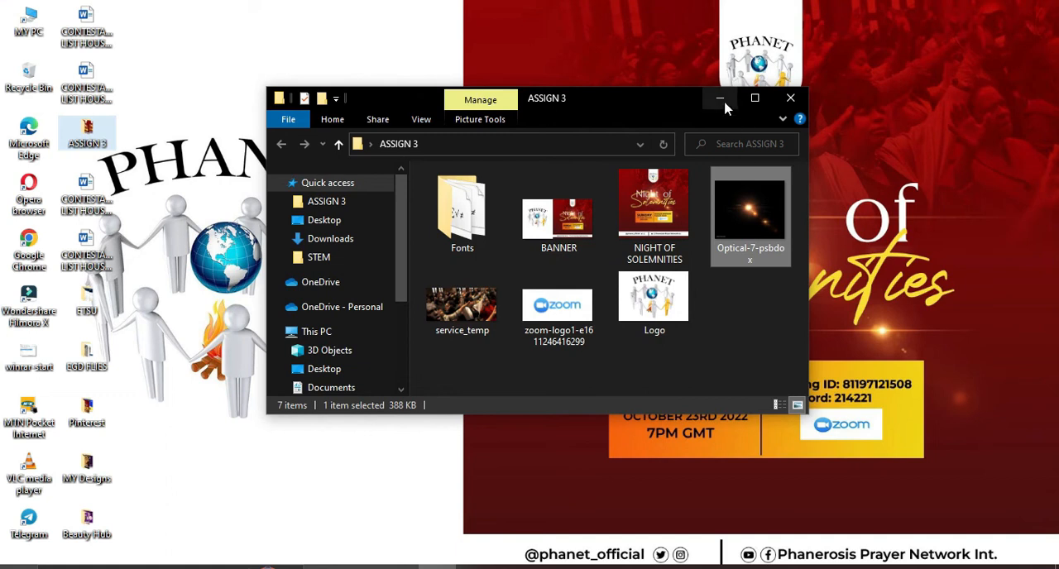
# Look through the ASSIGN 3 folder's Fonts folder and its Montserrat subfolder, then minimise the file window
pyautogui.moveTo(687, 105); pyautogui.dragTo(442, 103)
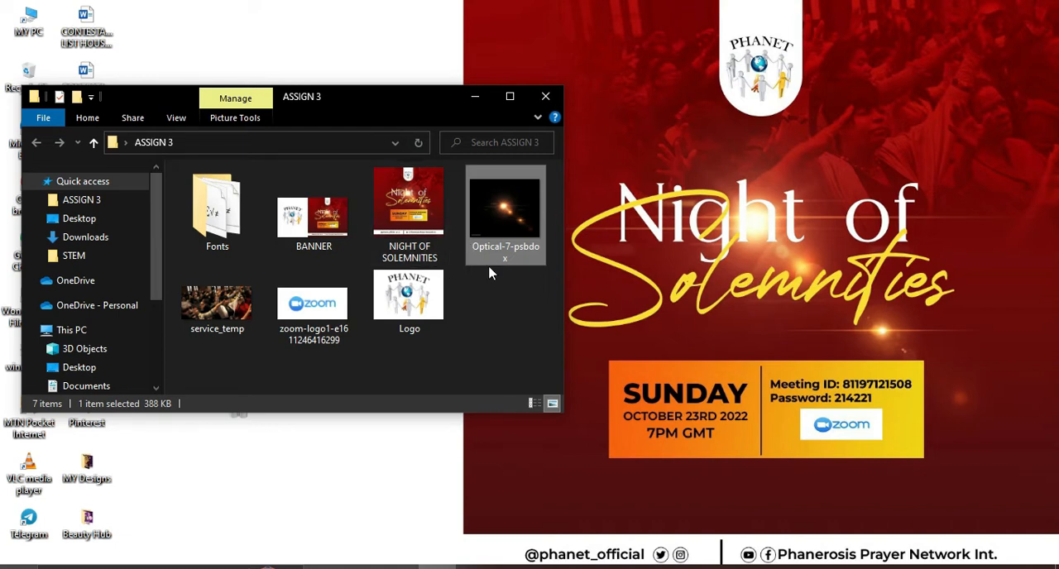
pyautogui.doubleClick(203, 222)
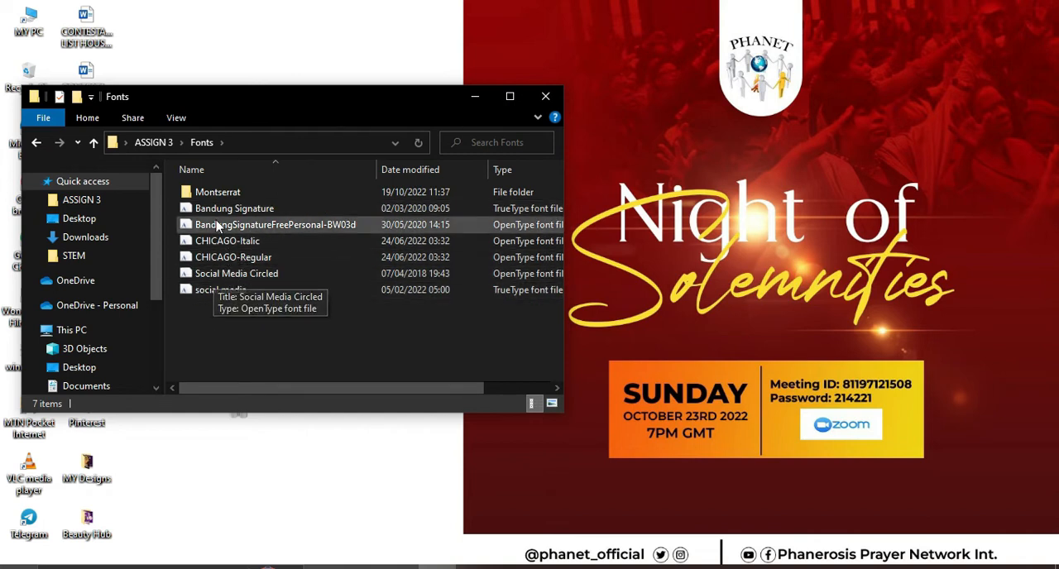
pyautogui.doubleClick(231, 197)
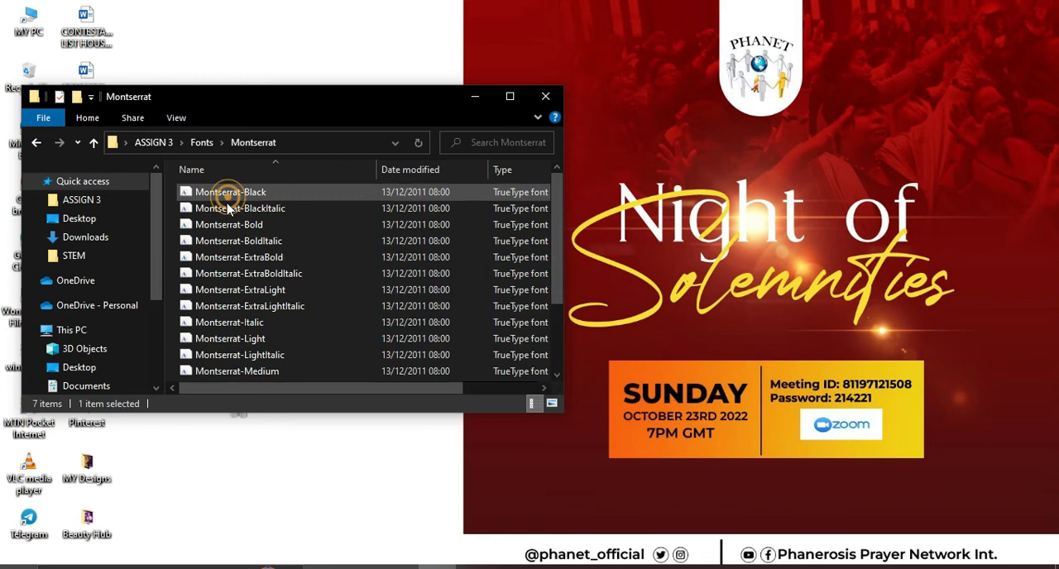
pyautogui.scroll(-2, 249, 263)
pyautogui.scroll(2, 251, 270)
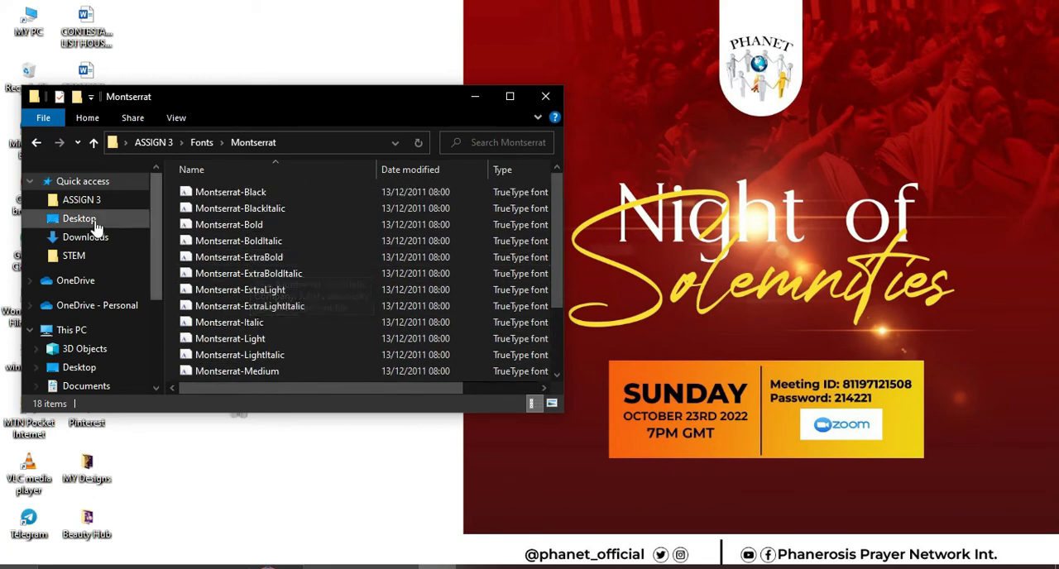
pyautogui.click(36, 140)
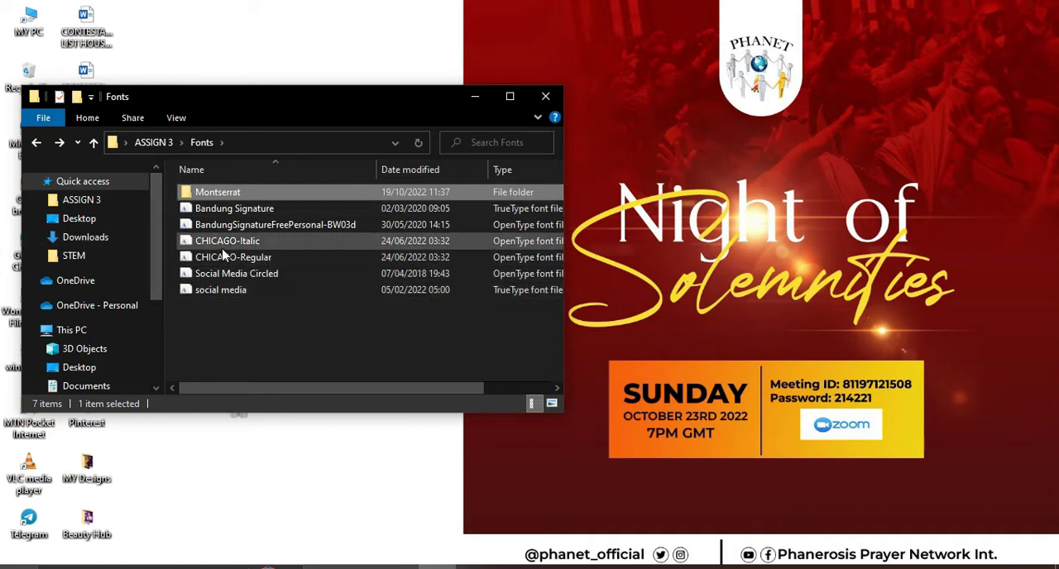
pyautogui.click(37, 143)
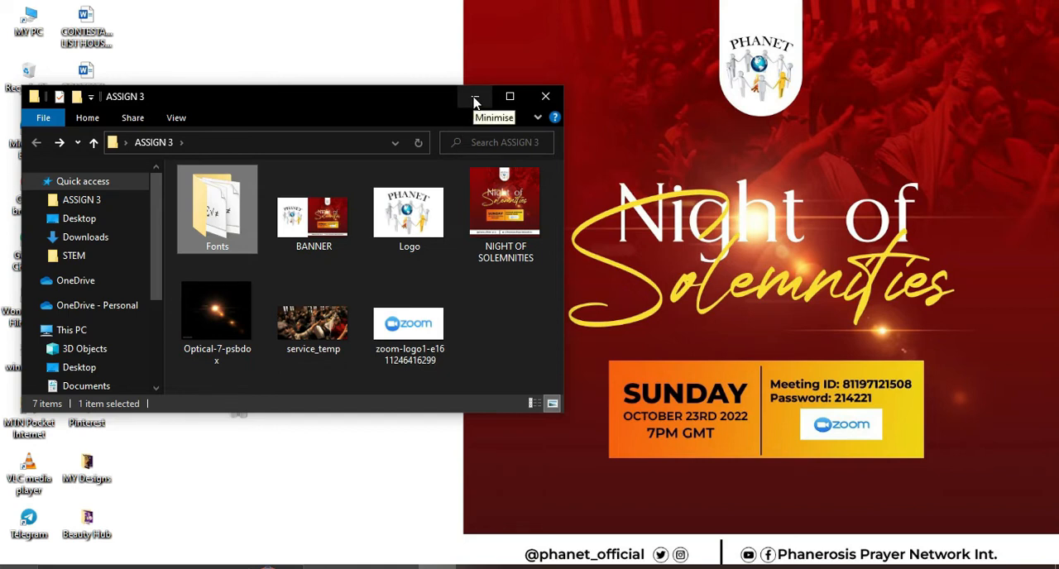
pyautogui.click(477, 98)
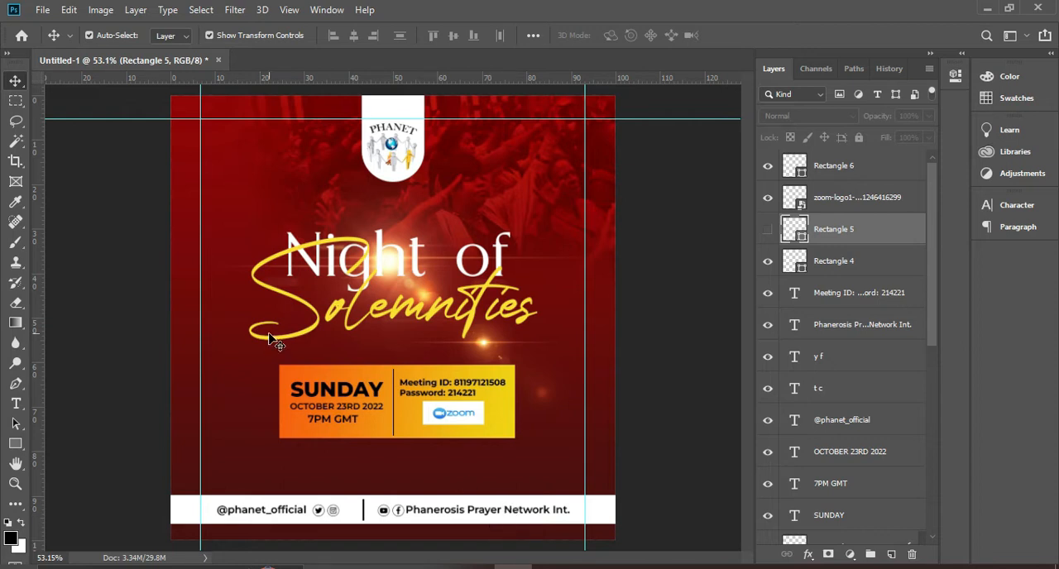
# Examine the layer stack of the finished Night of Solemnities flyer in Photoshop
pyautogui.scroll(-10, 852, 454)
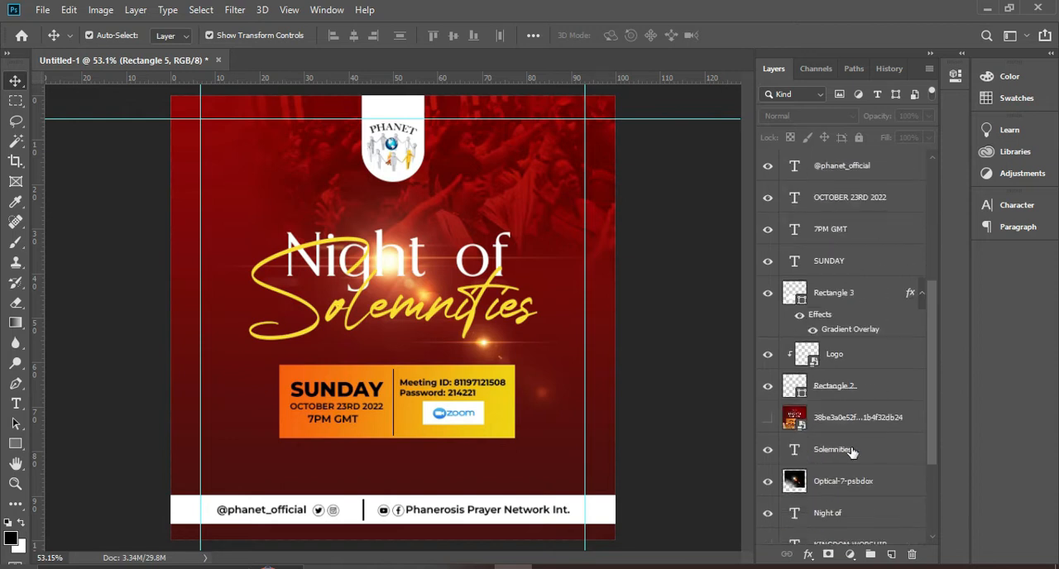
pyautogui.scroll(10, 852, 454)
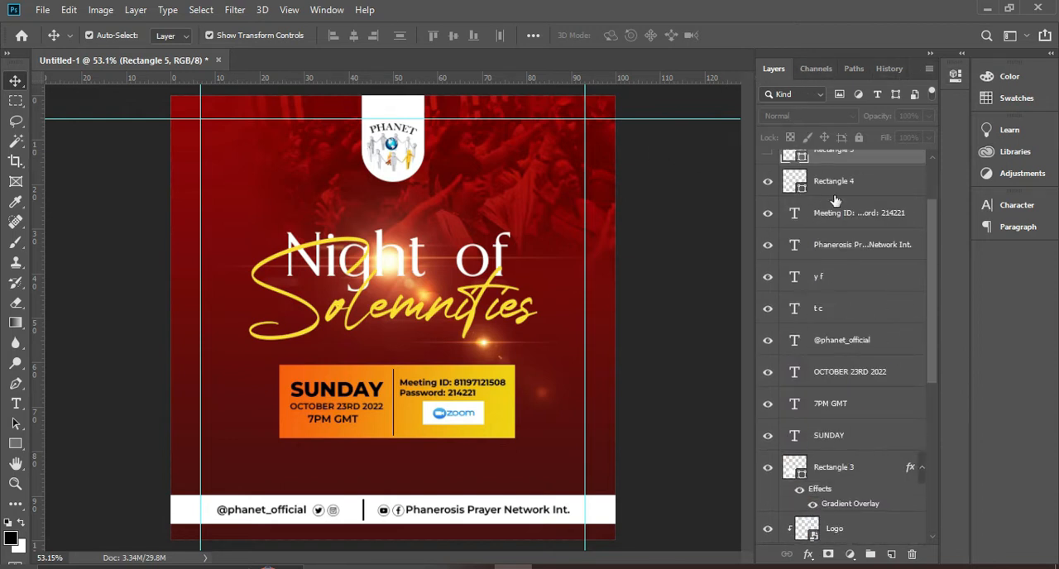
pyautogui.scroll(-4, 827, 248)
pyautogui.scroll(6, 811, 348)
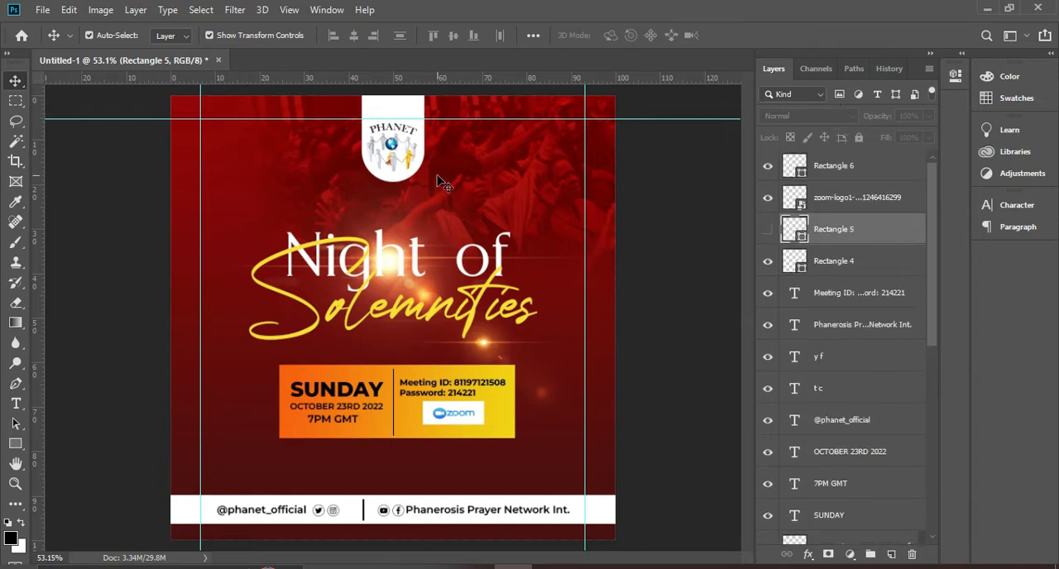
pyautogui.scroll(-6, 909, 351)
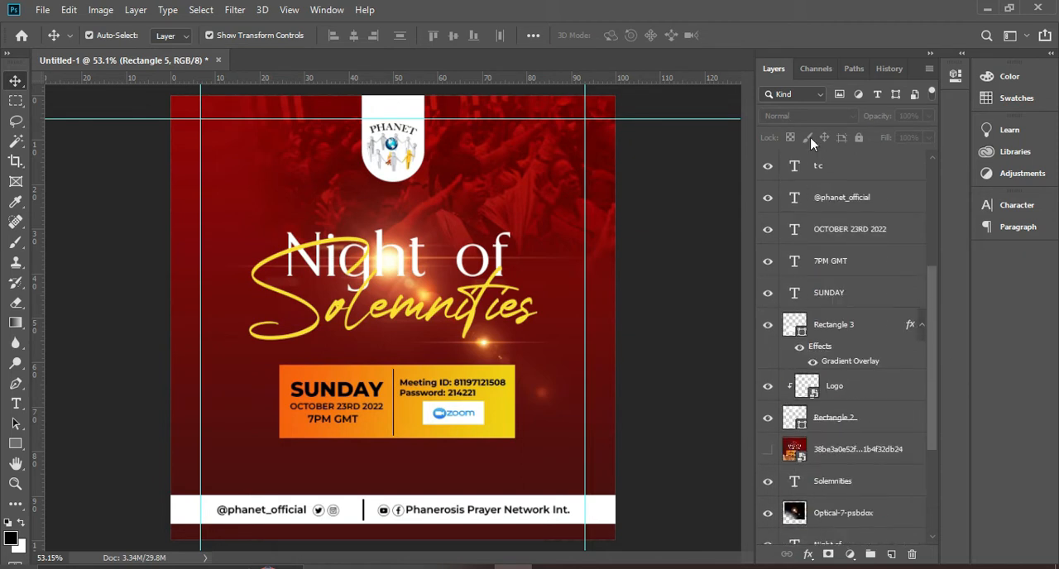
pyautogui.scroll(5, 796, 463)
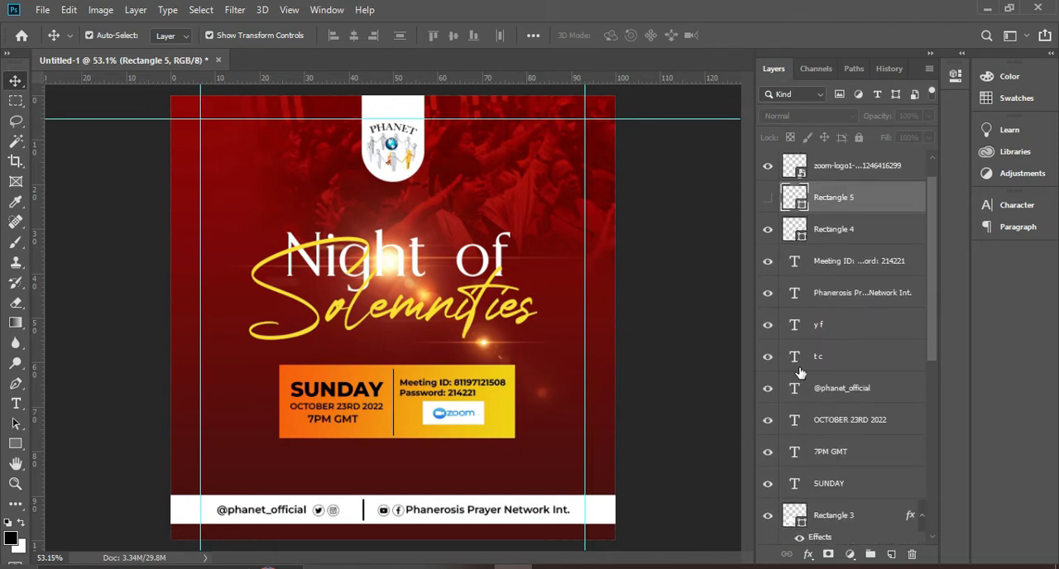
pyautogui.scroll(1, 799, 372)
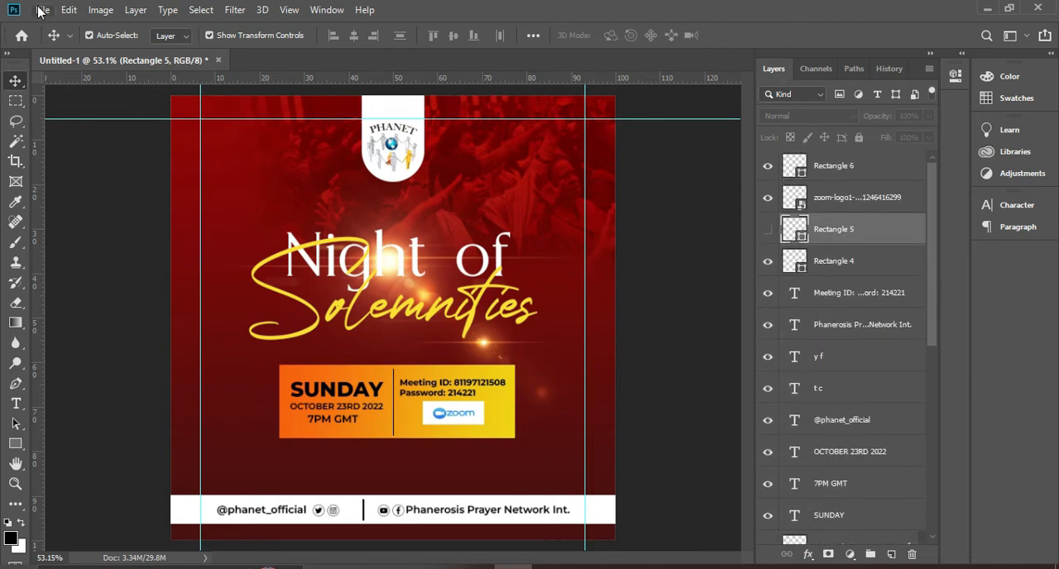
# Start a new document from the recent 1080 x 1080 px preset at 300 pixels/inch
pyautogui.click(21, 35)
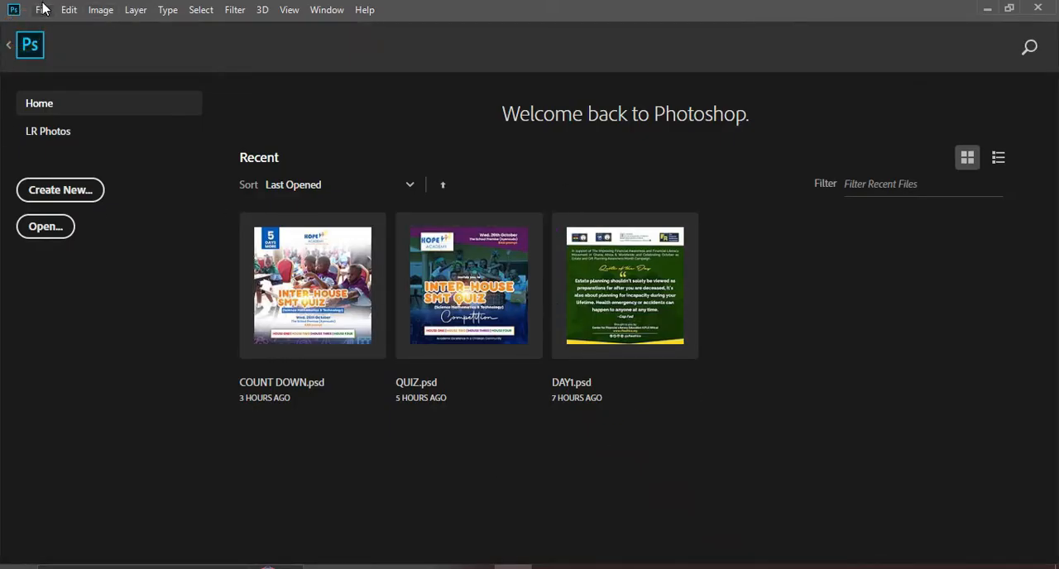
pyautogui.click(64, 193)
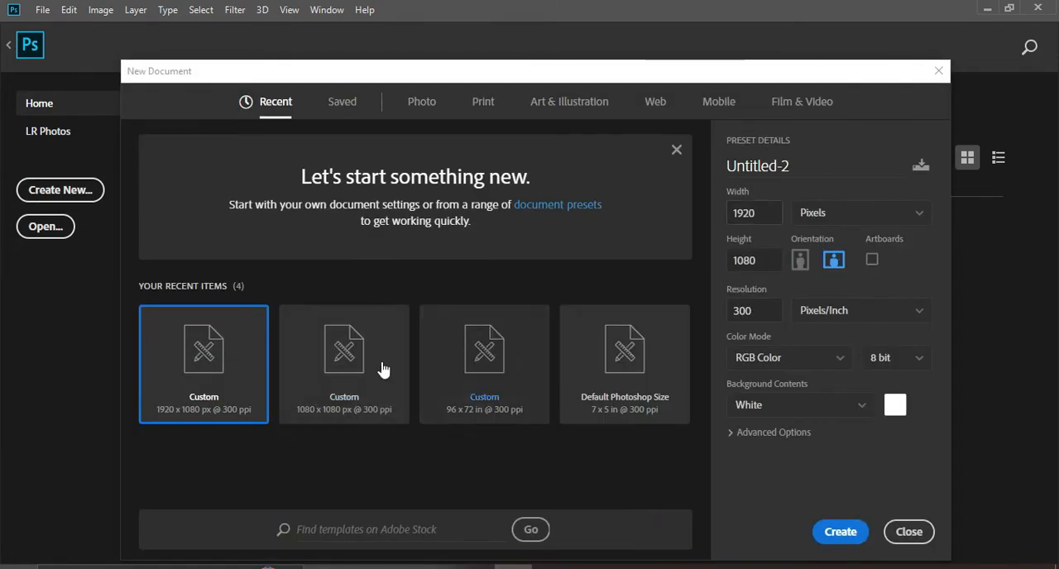
pyautogui.click(357, 398)
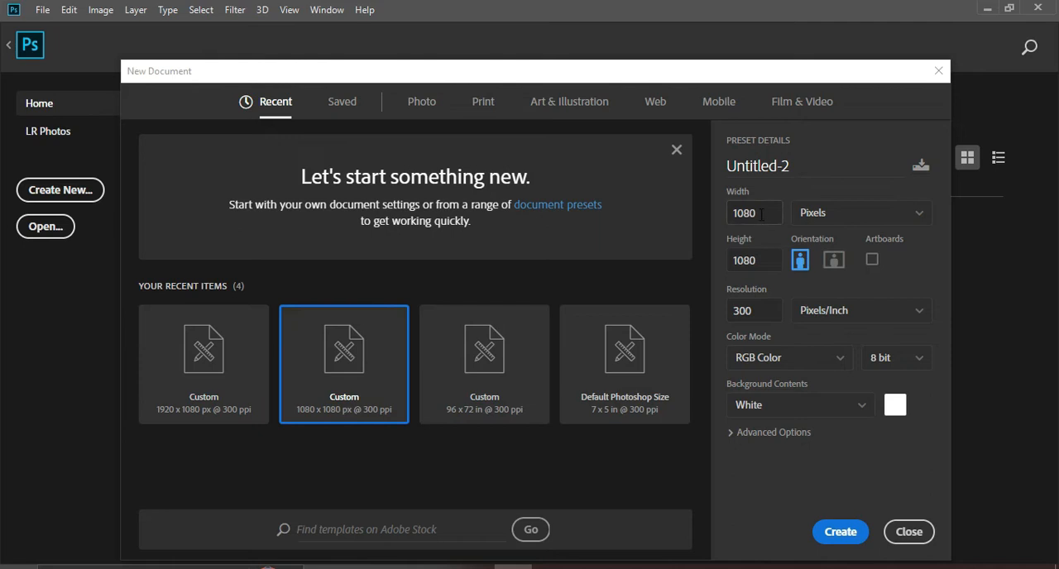
pyautogui.moveTo(761, 214); pyautogui.dragTo(709, 219)
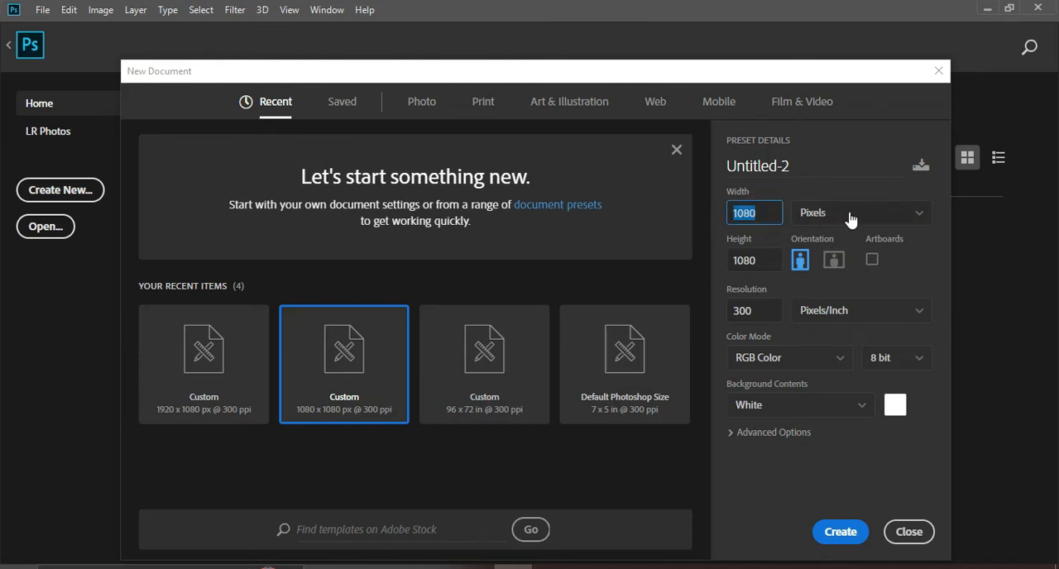
pyautogui.click(766, 263)
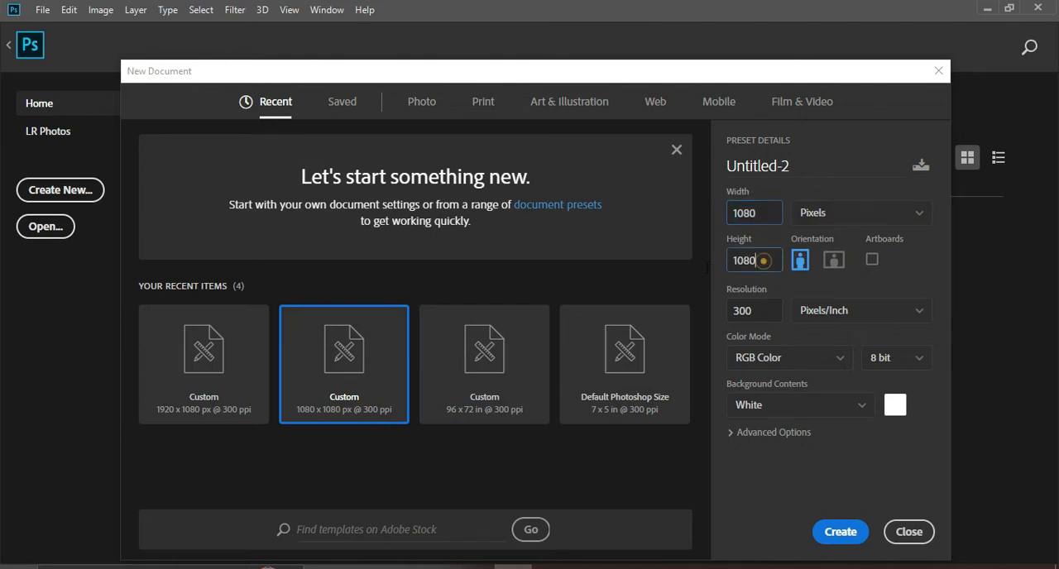
pyautogui.click(760, 315)
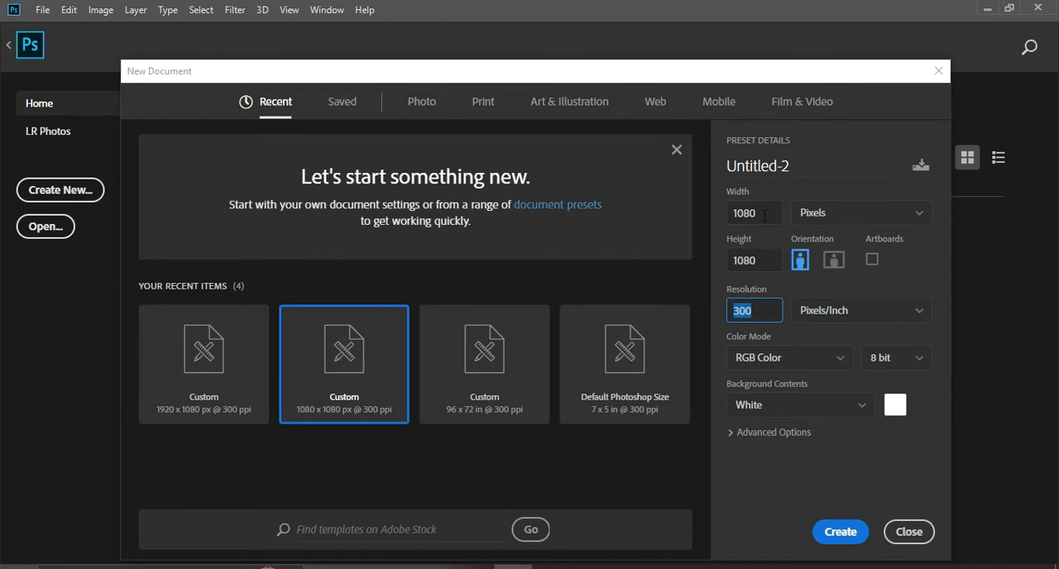
pyautogui.click(730, 213)
pyautogui.click(766, 267)
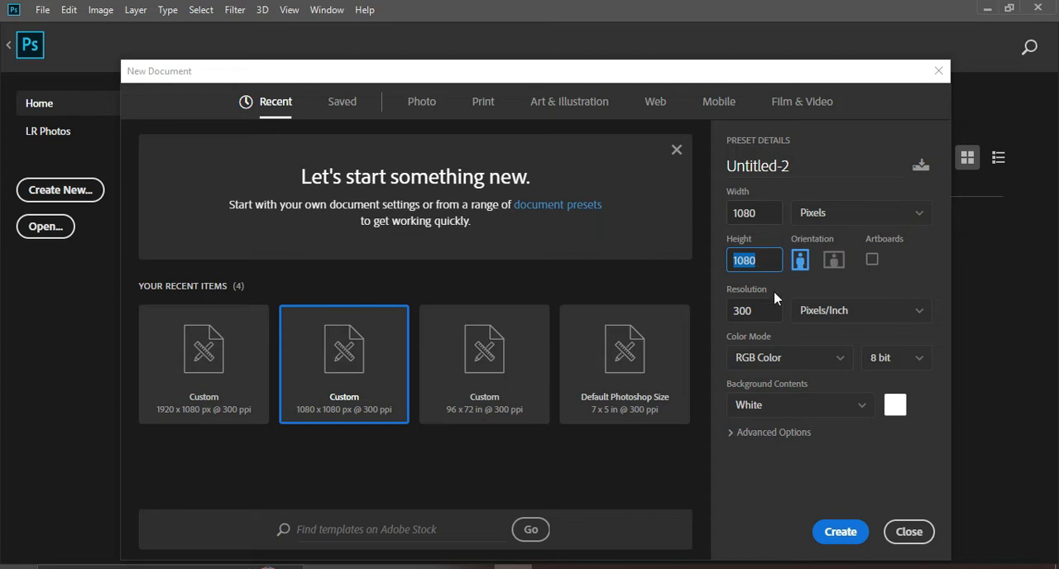
pyautogui.click(759, 317)
# Name the new document "Night Of Solemnities" and create it
pyautogui.click(795, 167)
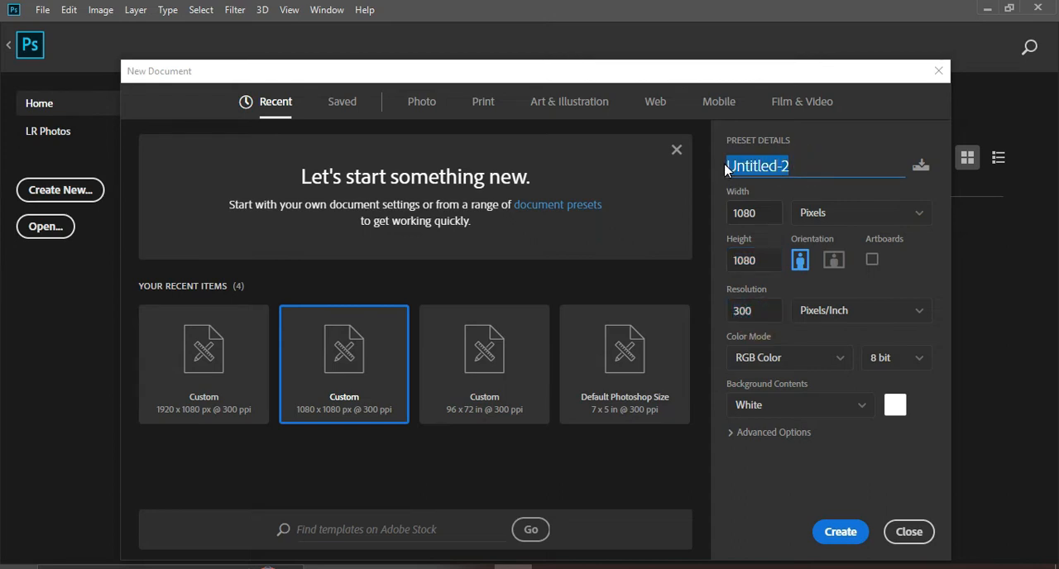
pyautogui.write('Night')
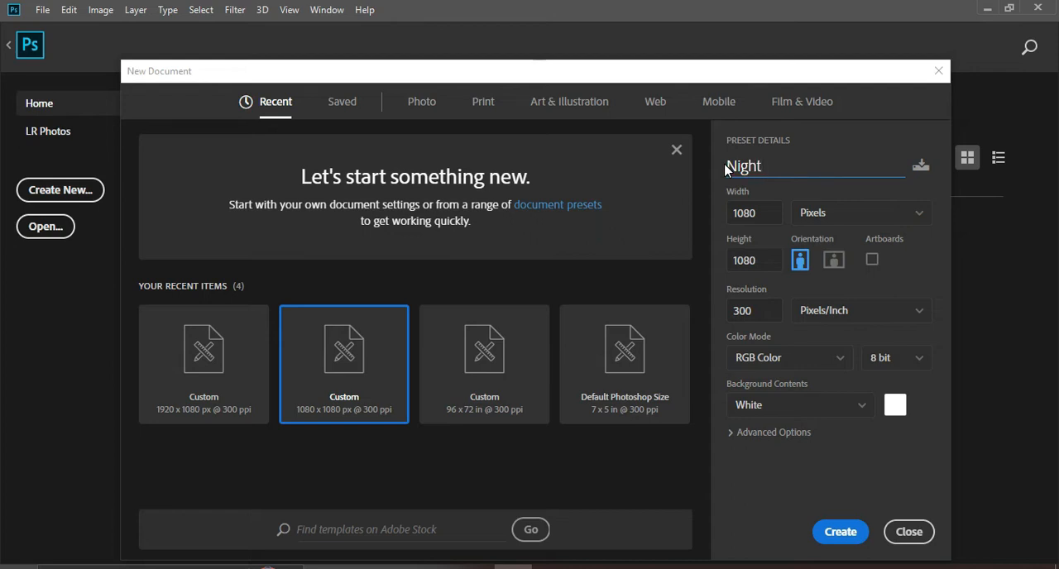
pyautogui.write('Of Solemnities')
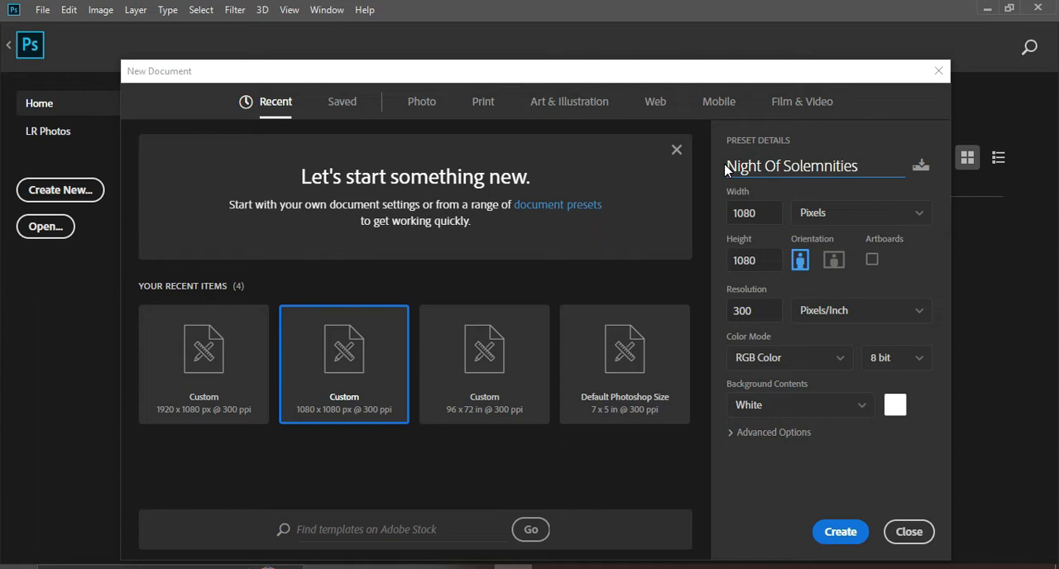
pyautogui.click(845, 531)
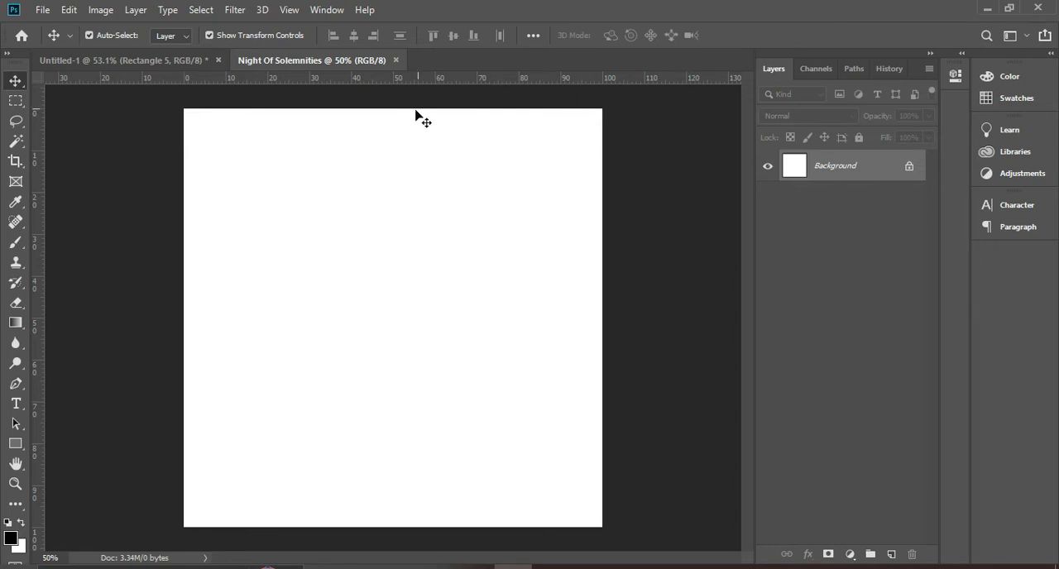
# Show the rulers around the blank canvas and set their units to percent
pyautogui.hotkey('ctrl', 'r')
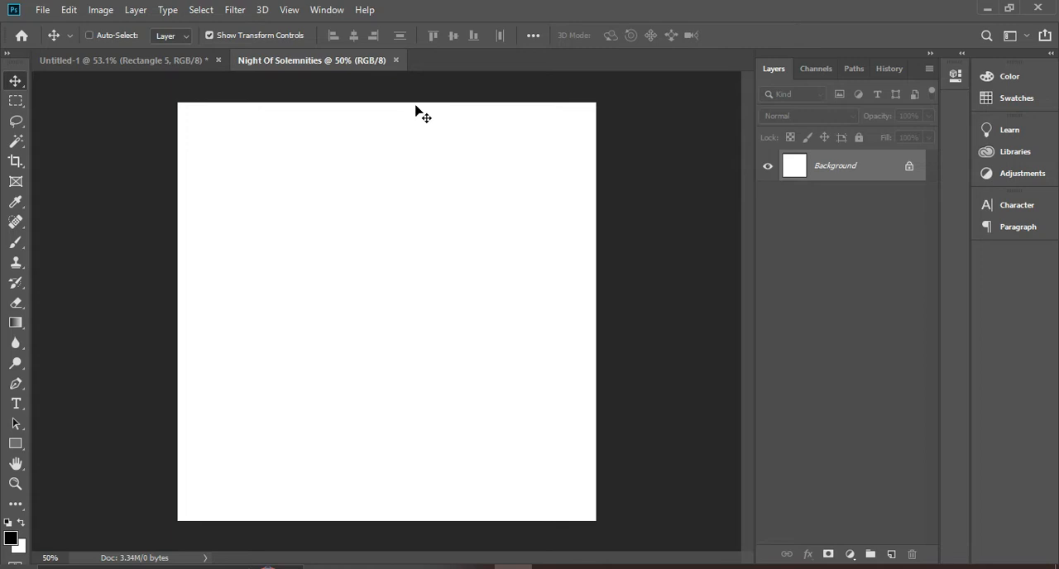
pyautogui.hotkey('ctrl', 'r')
pyautogui.rightClick(466, 82)
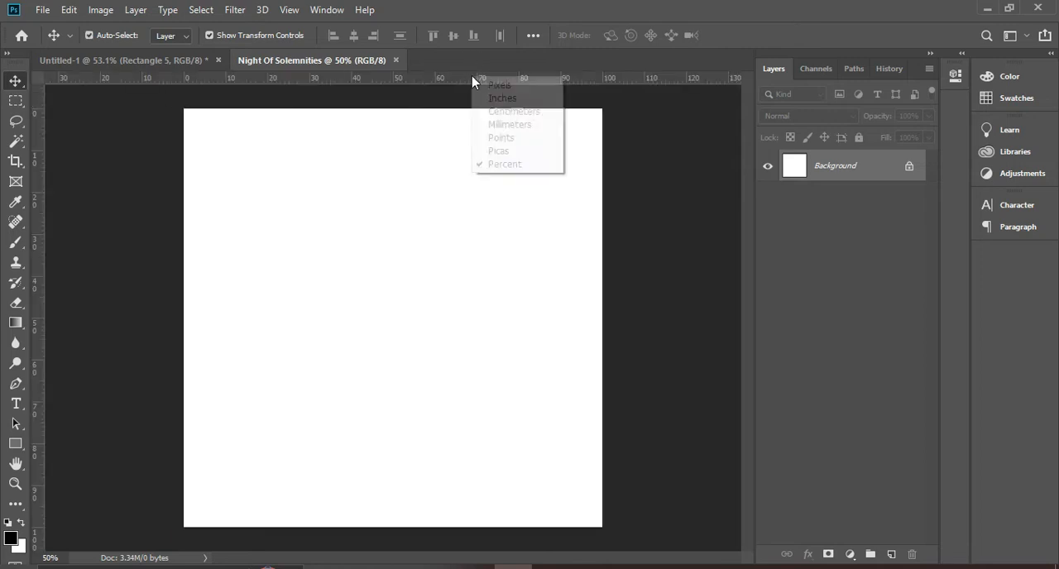
pyautogui.click(444, 83)
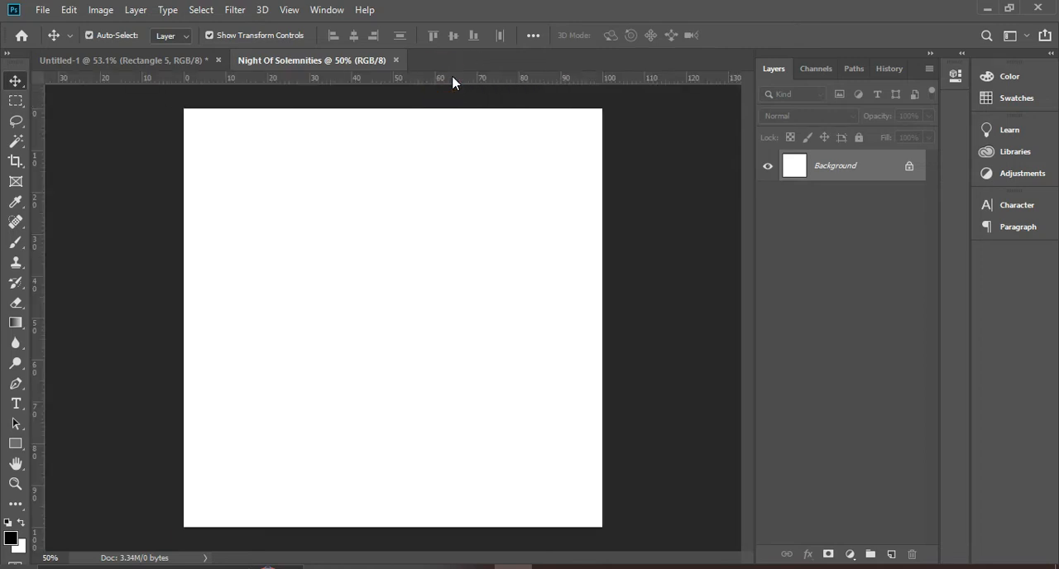
pyautogui.rightClick(455, 81)
pyautogui.click(502, 166)
# Add a horizontal guide at about 5% of the canvas height and vertical guides at about 7% and 93% of its width
pyautogui.moveTo(456, 80); pyautogui.dragTo(459, 130)
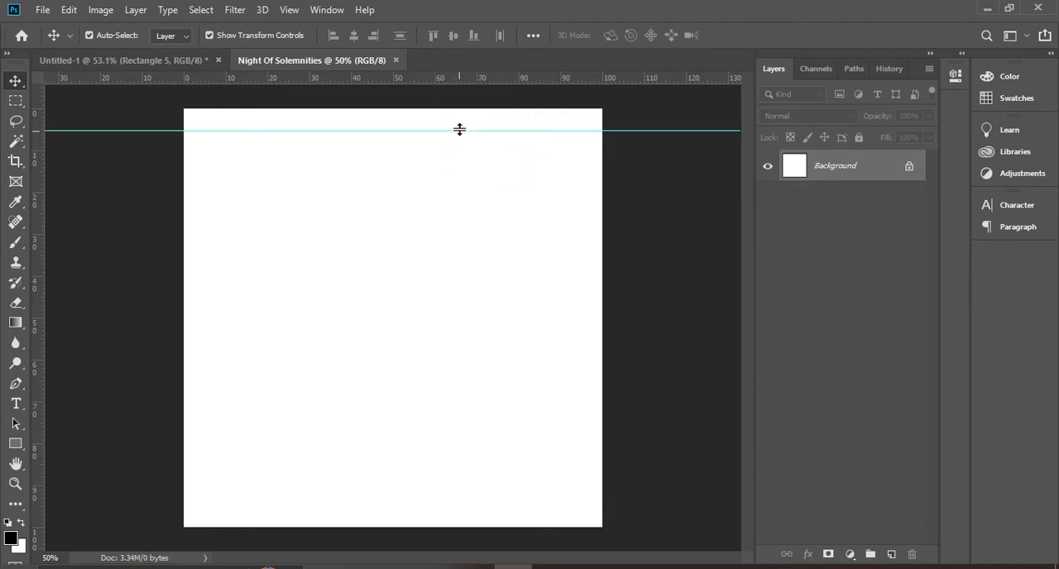
pyautogui.moveTo(35, 243); pyautogui.dragTo(212, 246)
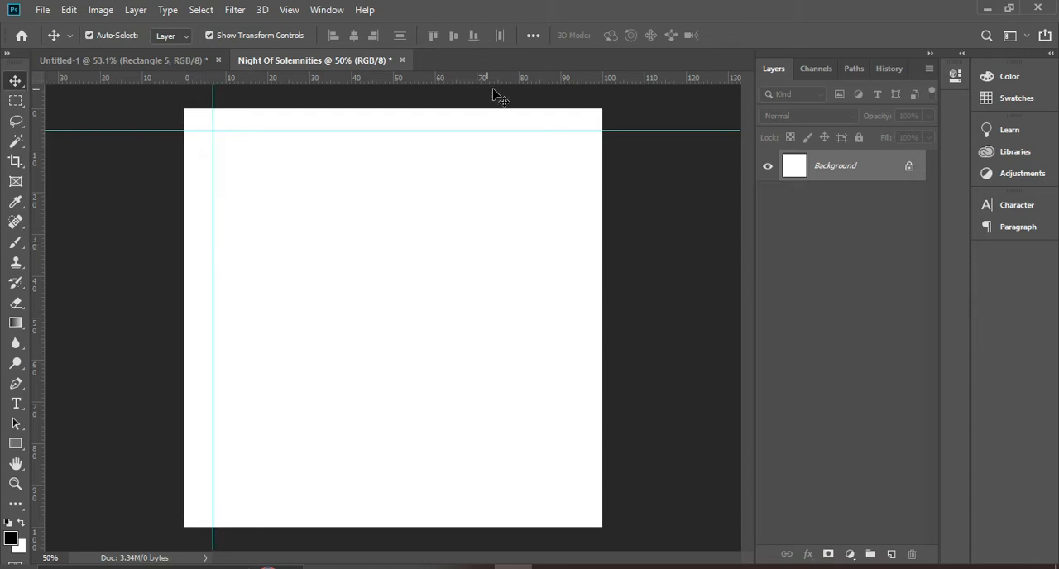
pyautogui.moveTo(36, 273); pyautogui.dragTo(573, 281)
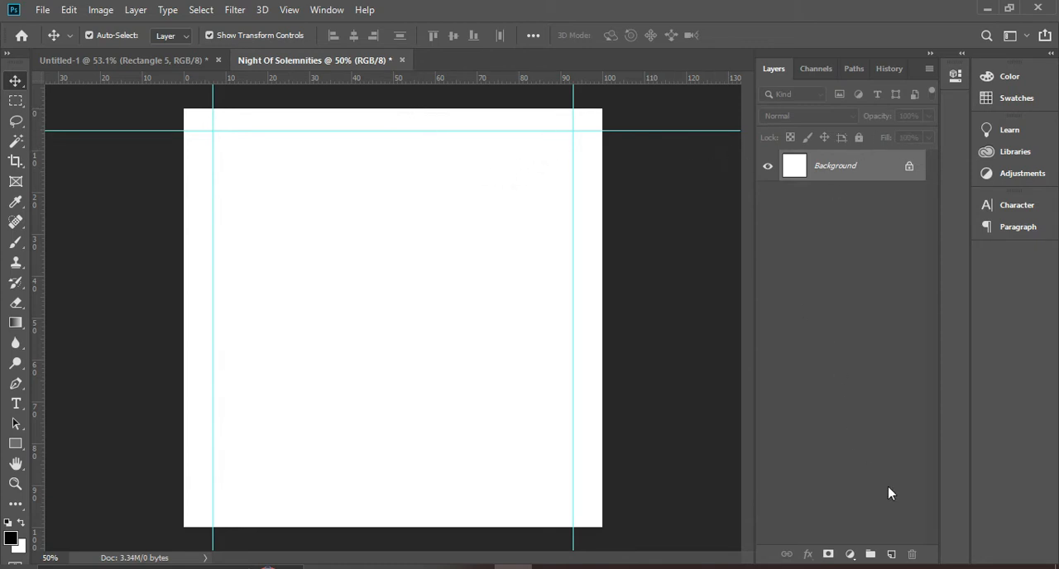
# Add a Gradient Fill layer above the background and choose the dark red preset gradient for it
pyautogui.click(852, 554)
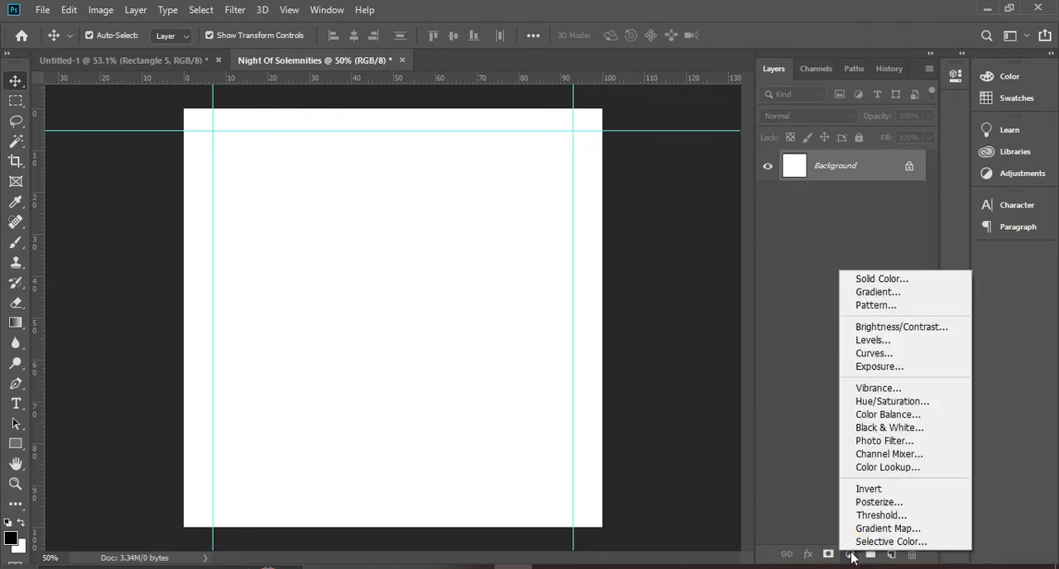
pyautogui.click(872, 294)
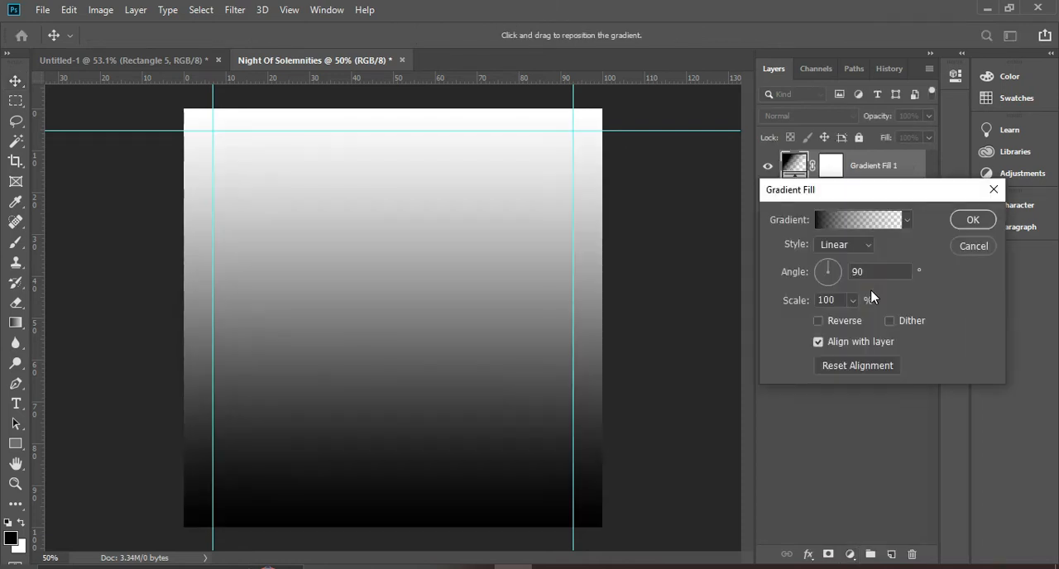
pyautogui.click(856, 223)
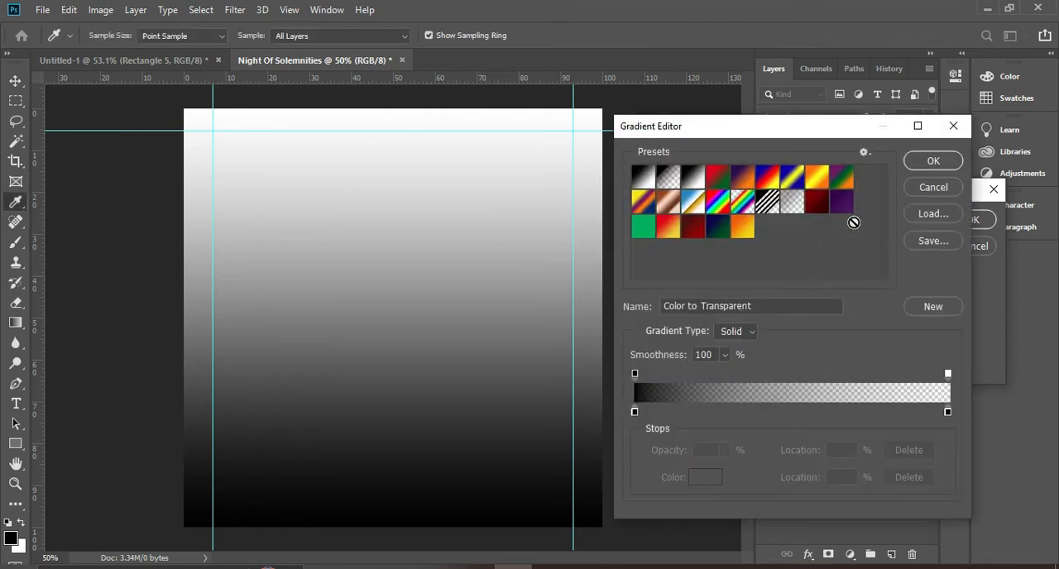
pyautogui.click(695, 230)
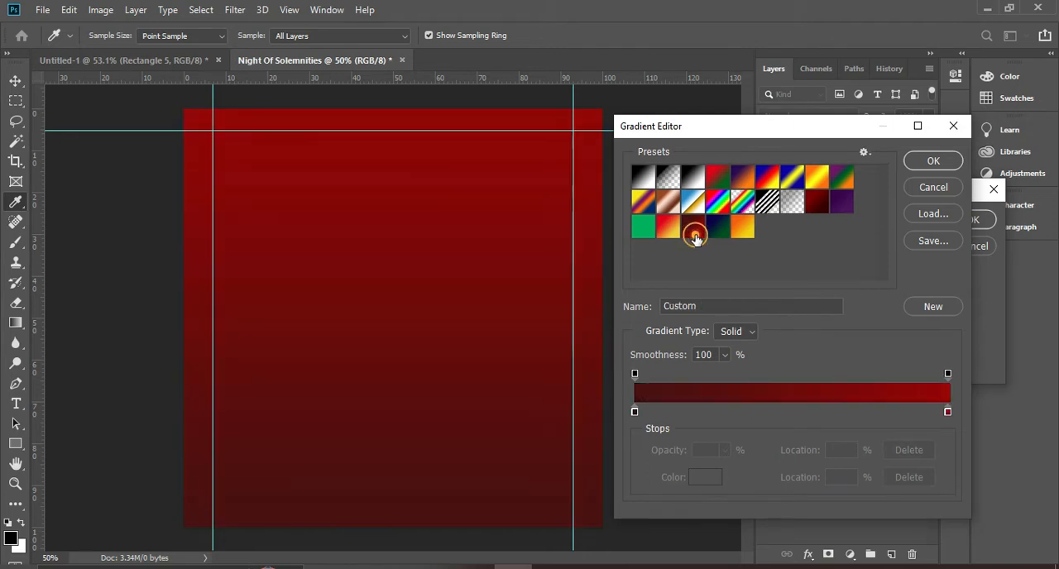
pyautogui.moveTo(807, 130); pyautogui.dragTo(840, 85)
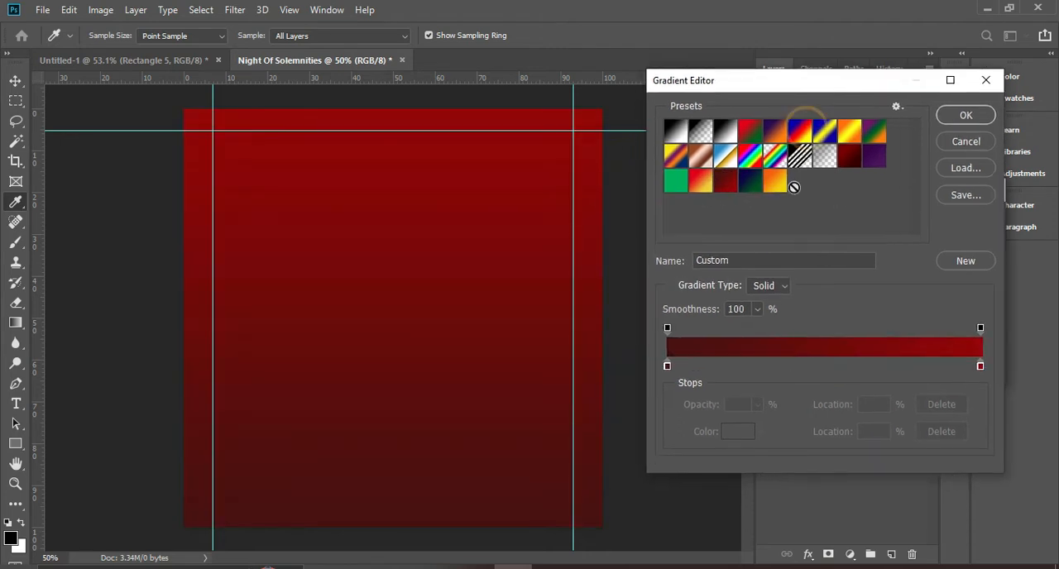
# Set the gradient's start stop to #471111 and its end stop to #910502, and accept the gradient
pyautogui.doubleClick(668, 367)
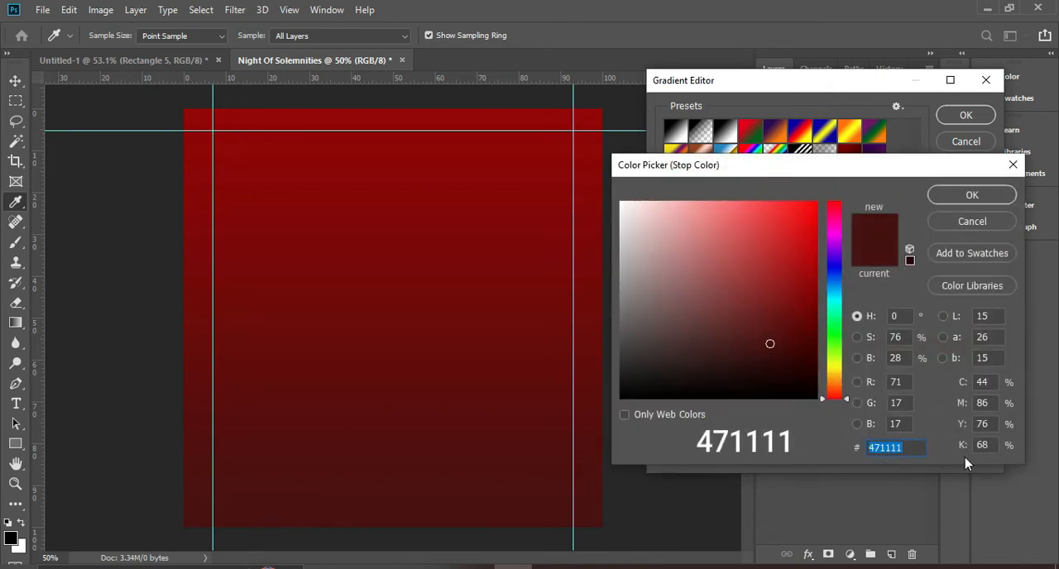
pyautogui.click(919, 450)
pyautogui.moveTo(917, 447); pyautogui.dragTo(830, 453)
pyautogui.click(968, 197)
pyautogui.doubleClick(981, 367)
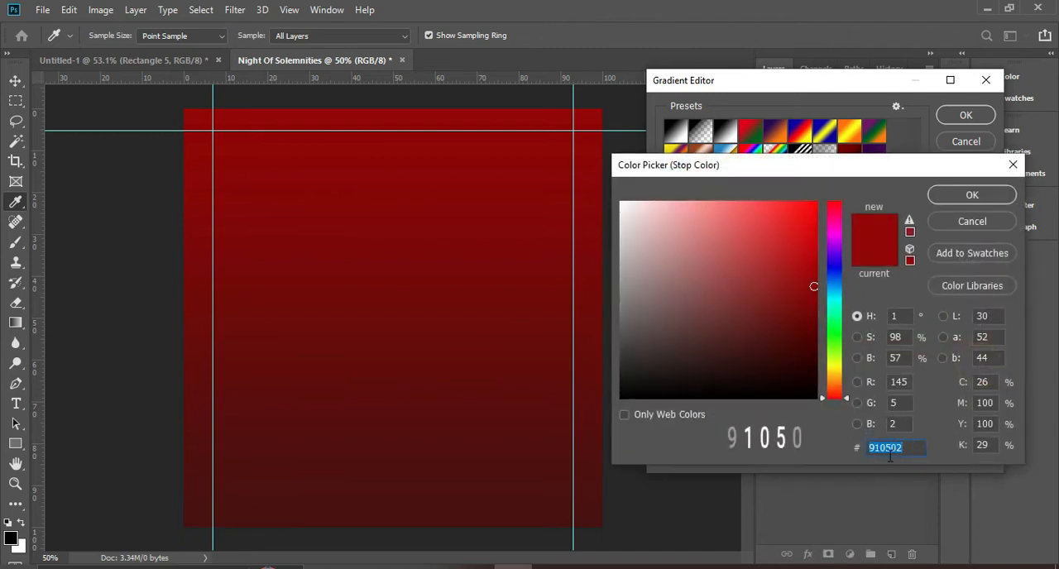
pyautogui.moveTo(906, 449); pyautogui.dragTo(845, 451)
pyautogui.moveTo(917, 442); pyautogui.dragTo(892, 449)
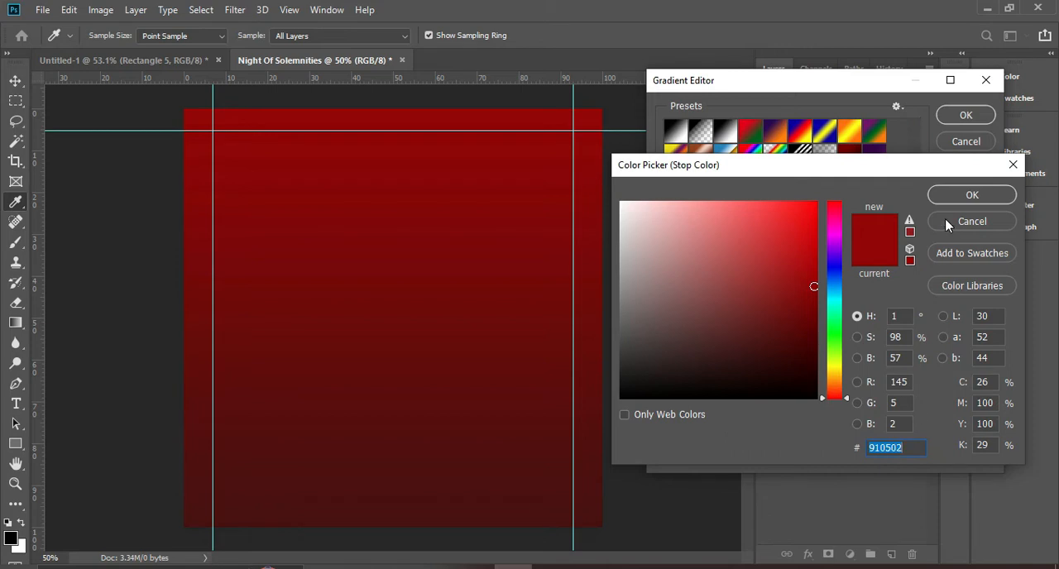
pyautogui.click(960, 198)
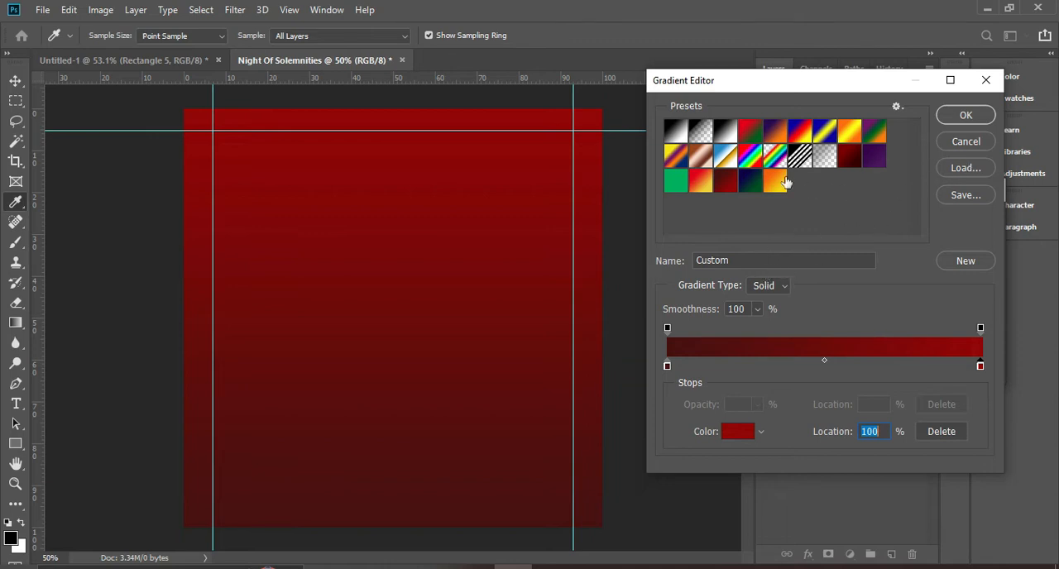
pyautogui.click(963, 115)
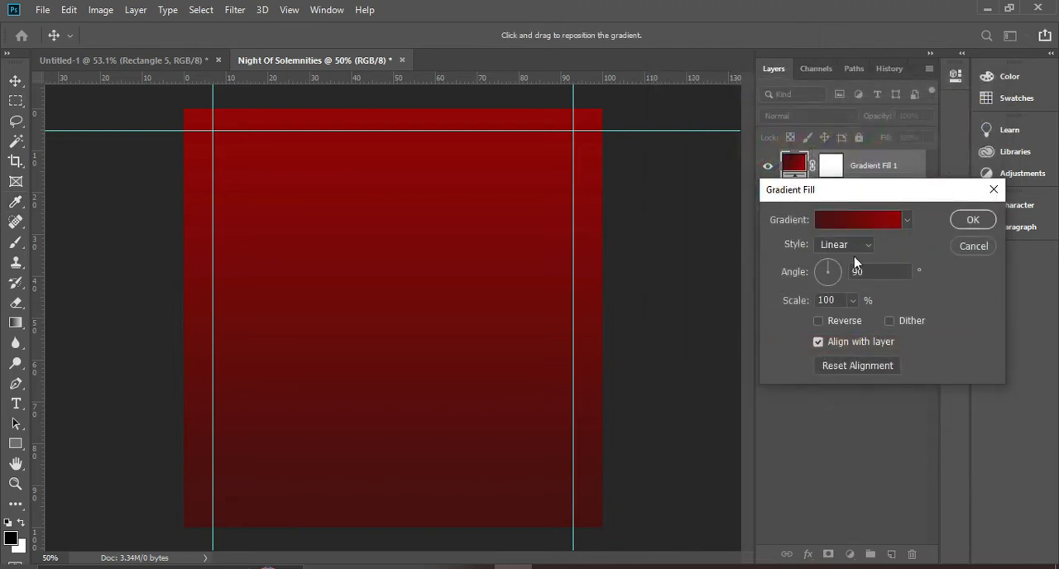
# Apply the gradient fill with the Linear style, a 90° angle and 100% scale
pyautogui.click(837, 247)
pyautogui.click(837, 247)
pyautogui.click(837, 247)
pyautogui.click(836, 246)
pyautogui.click(836, 246)
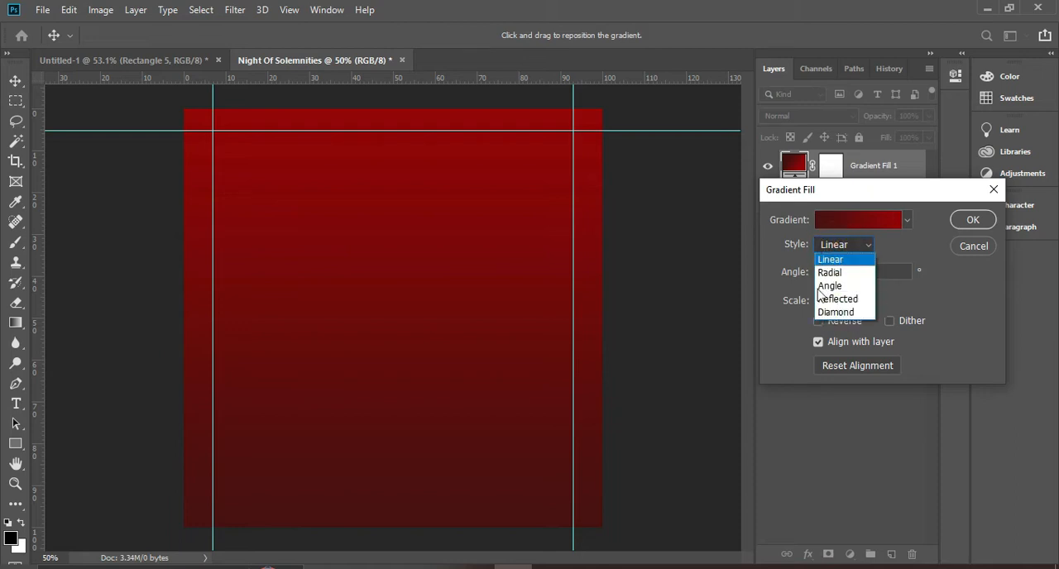
pyautogui.click(836, 245)
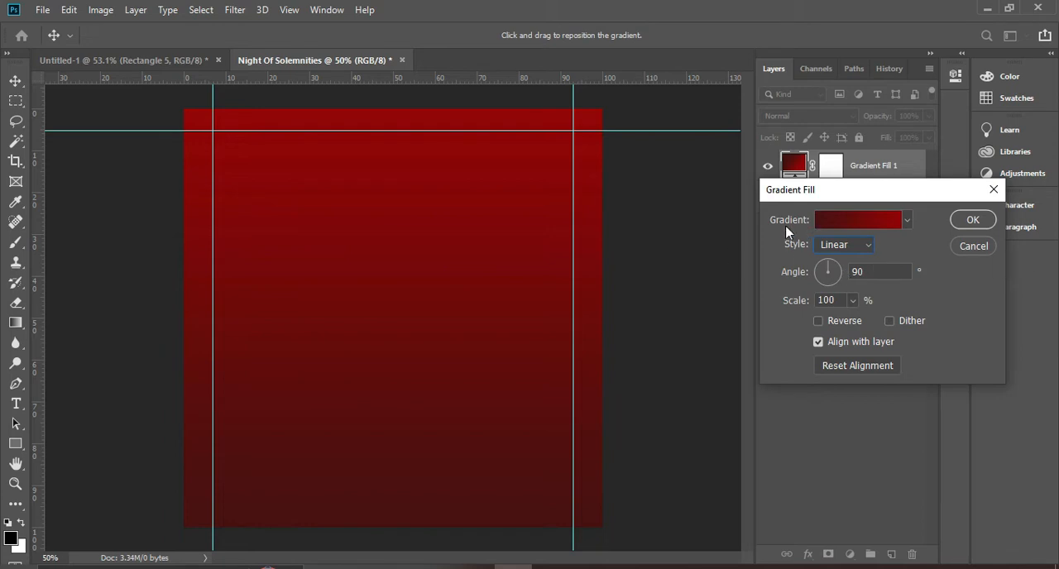
pyautogui.click(970, 222)
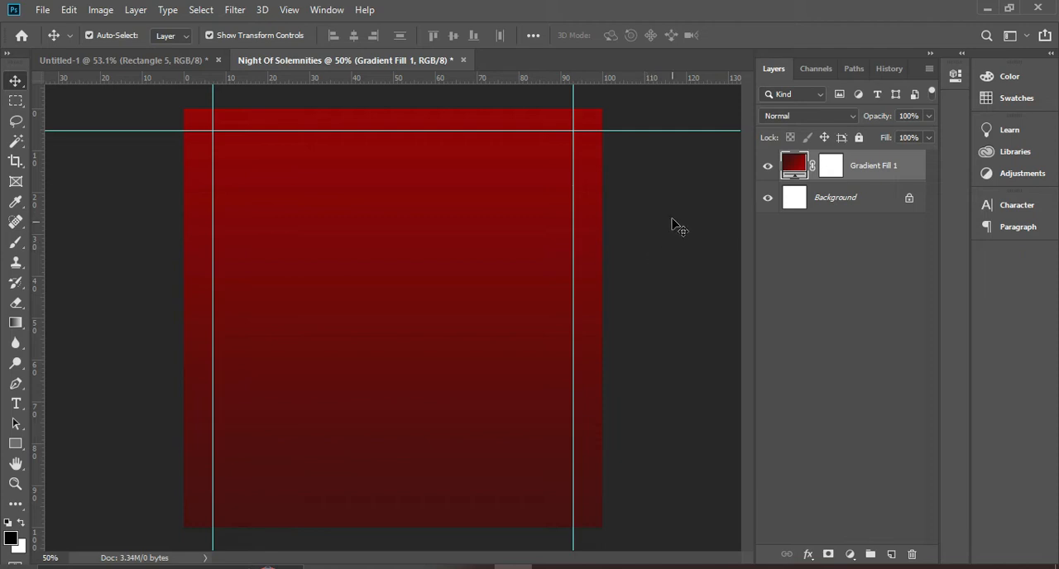
# Place the service_temp photo from the ASSIGN 3 folder as an embedded image, aligned to the canvas's top edge
pyautogui.click(437, 568)
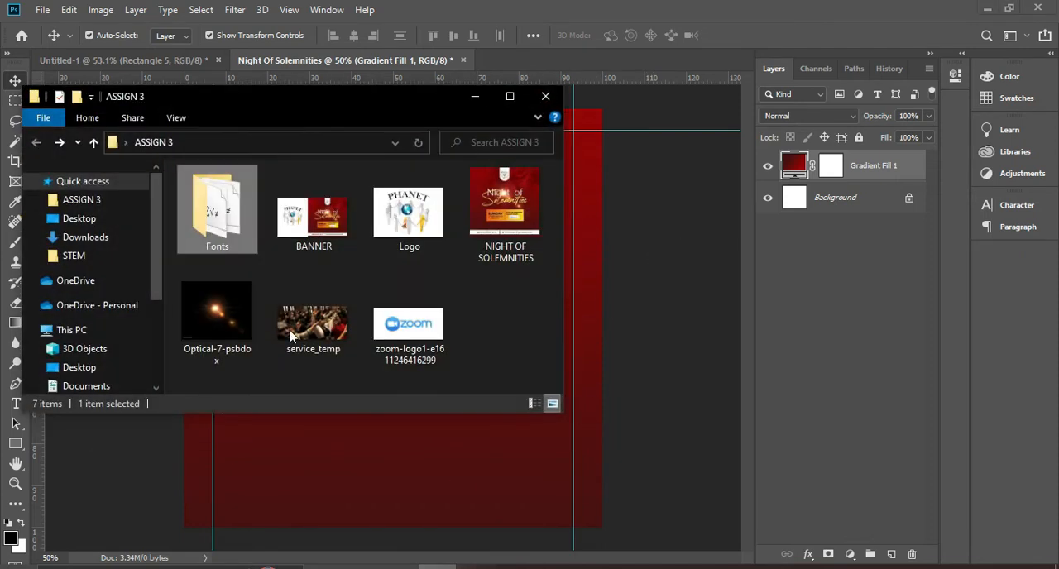
pyautogui.moveTo(301, 111); pyautogui.dragTo(455, 111)
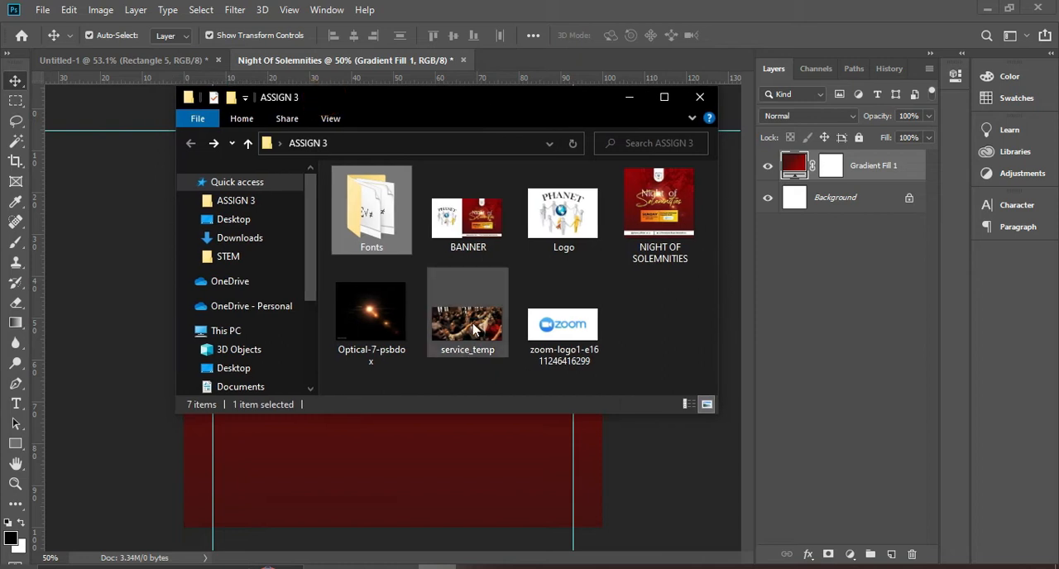
pyautogui.click(474, 329)
pyautogui.moveTo(465, 315)
pyautogui.mouseDown()
pyautogui.moveTo(333, 455)
pyautogui.moveTo(335, 484)
pyautogui.moveTo(472, 332)
pyautogui.mouseUp()
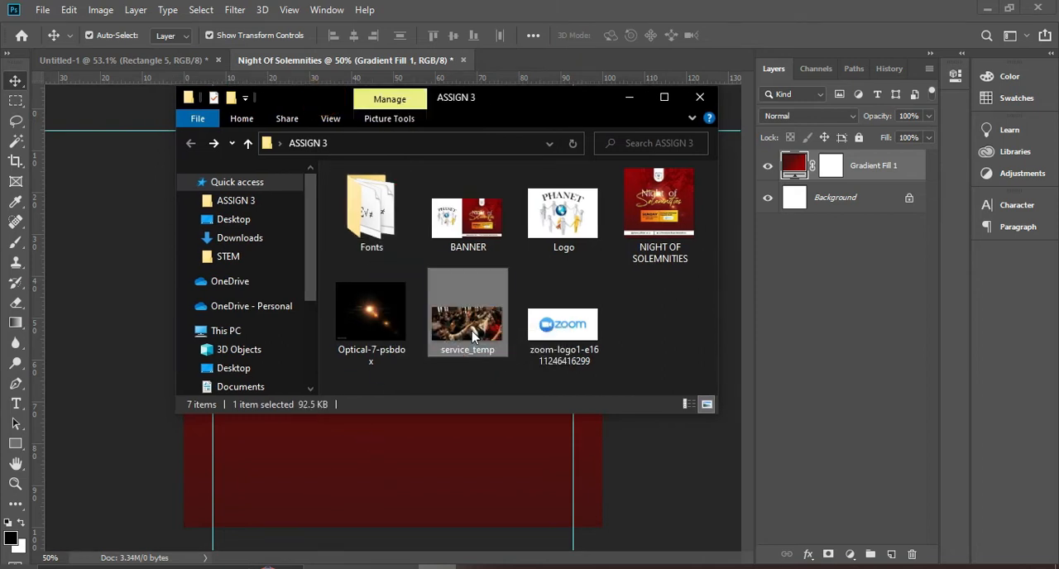
pyautogui.click(629, 97)
pyautogui.click(43, 10)
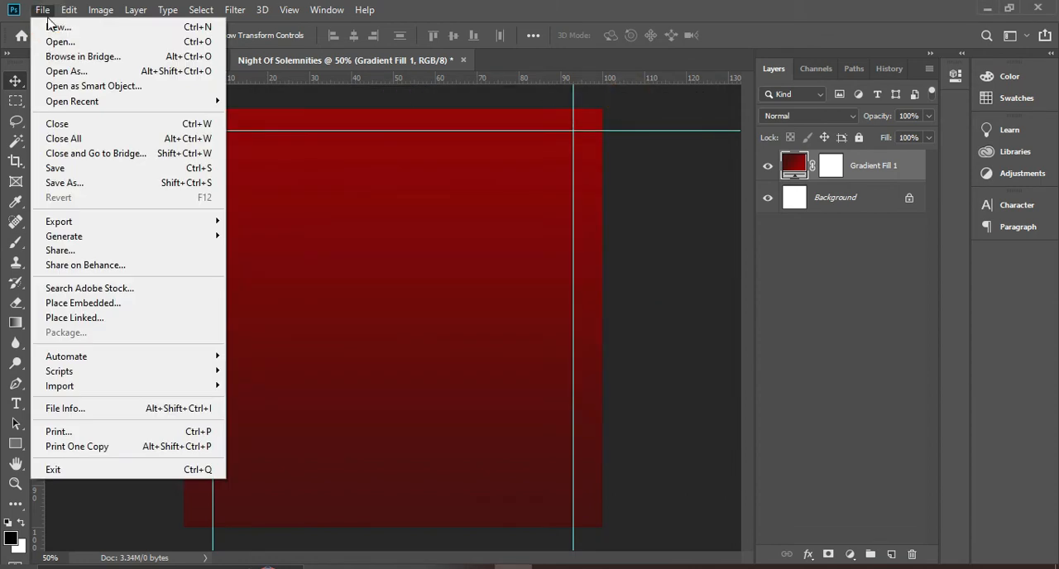
pyautogui.click(83, 302)
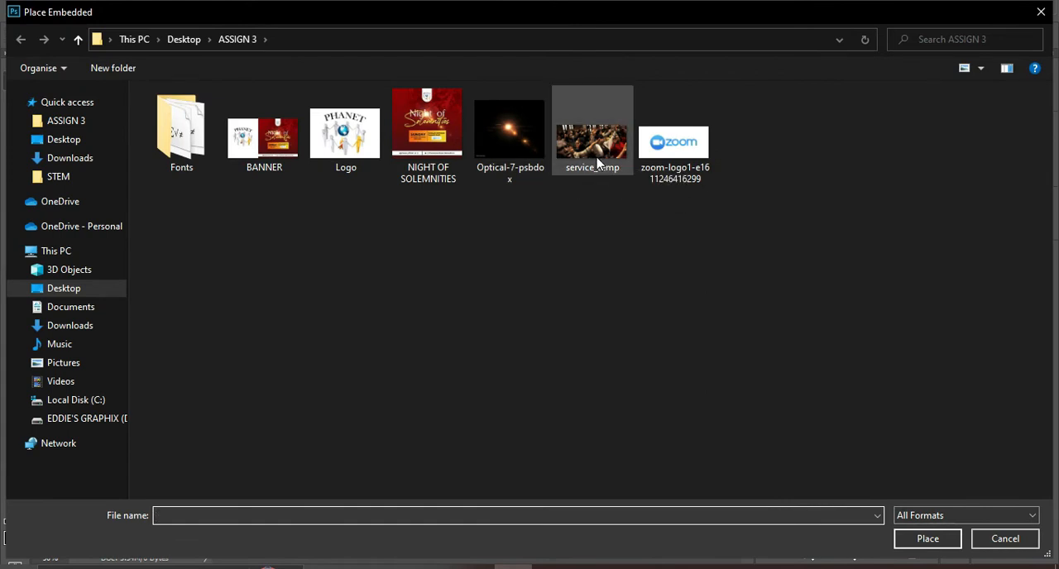
pyautogui.doubleClick(587, 139)
pyautogui.moveTo(441, 267); pyautogui.dragTo(441, 158)
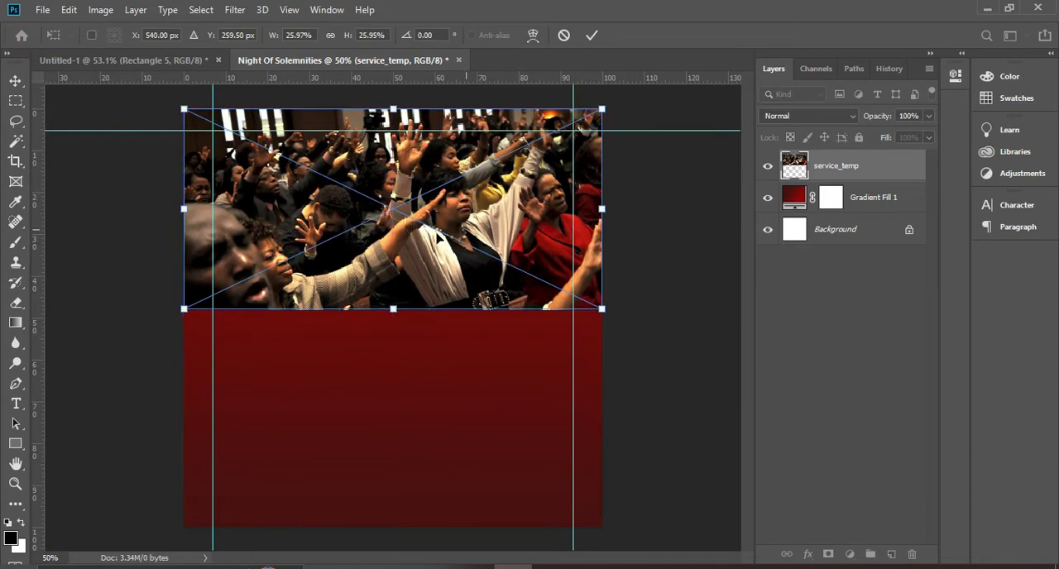
pyautogui.doubleClick(403, 238)
pyautogui.click(860, 297)
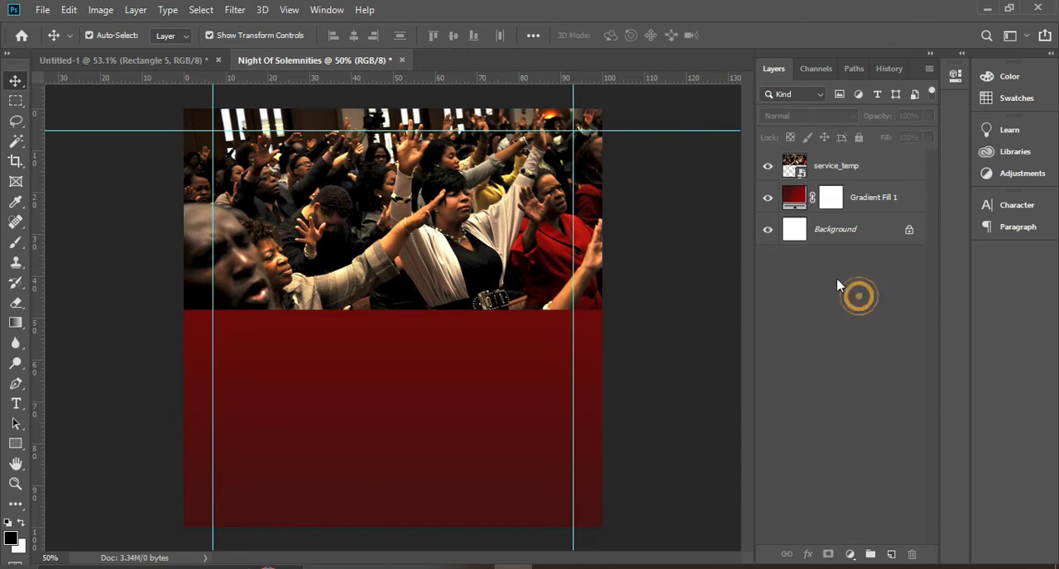
# Rasterize the service_temp layer
pyautogui.click(832, 172)
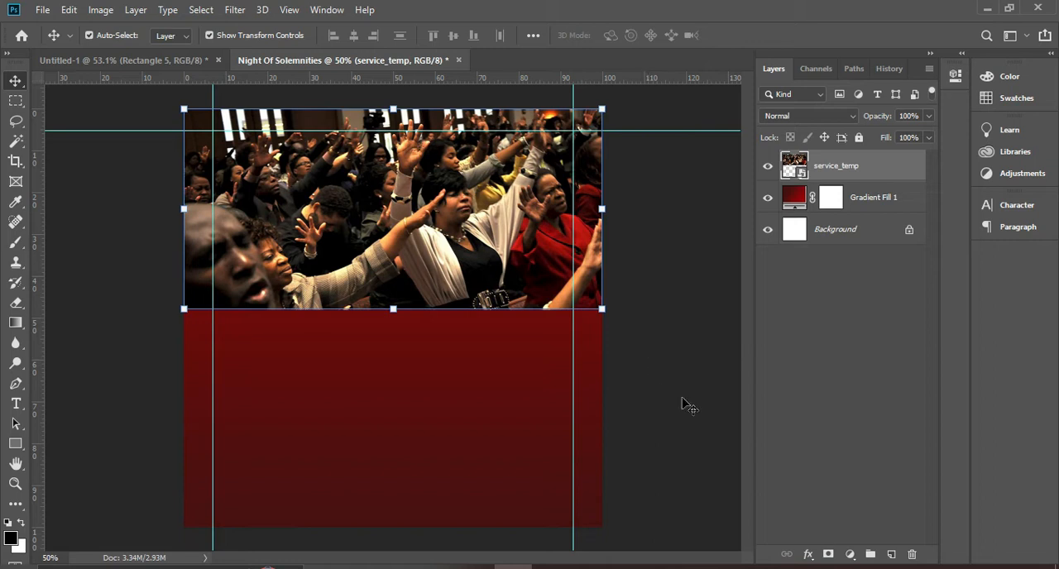
pyautogui.rightClick(856, 172)
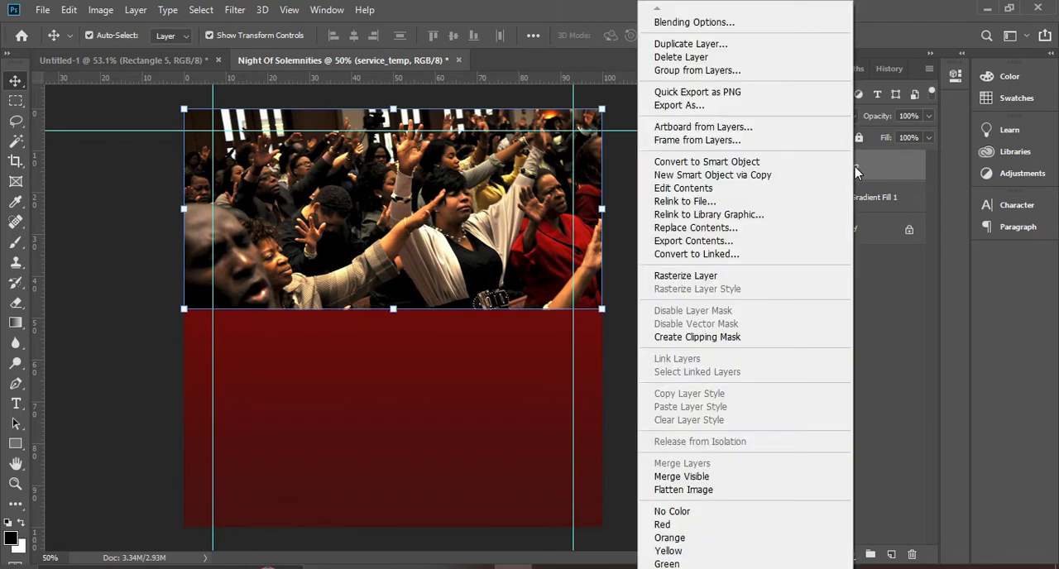
pyautogui.click(704, 276)
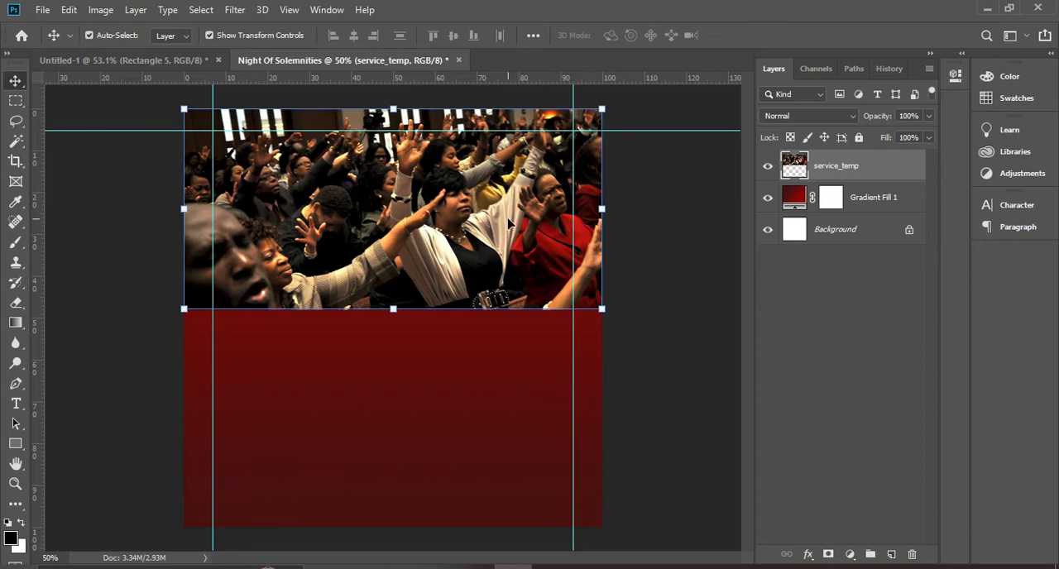
# Set up the Eraser with the Soft Round brush at 600 px and 0% hardness
pyautogui.click(14, 304)
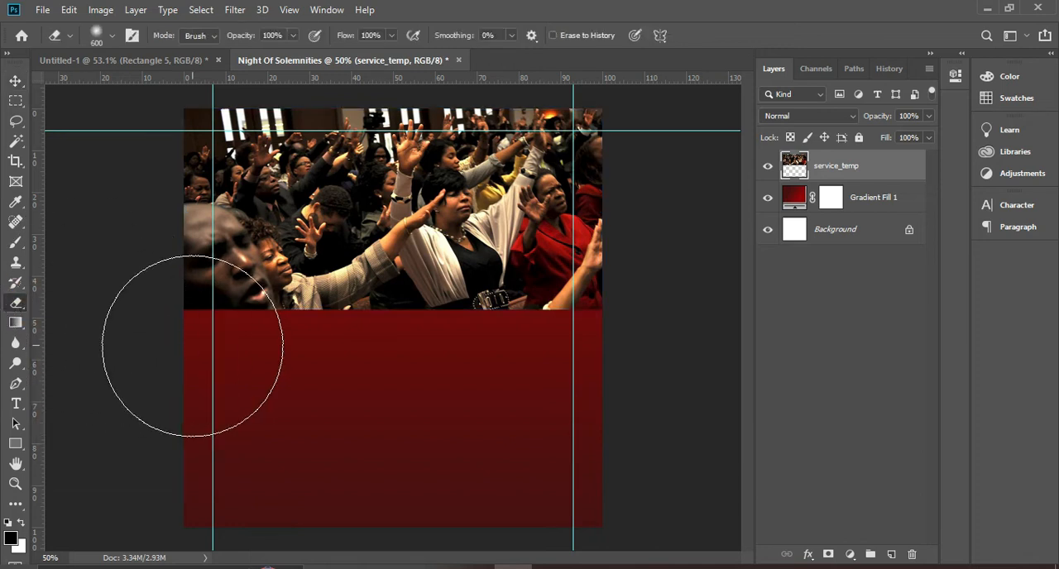
pyautogui.click(108, 36)
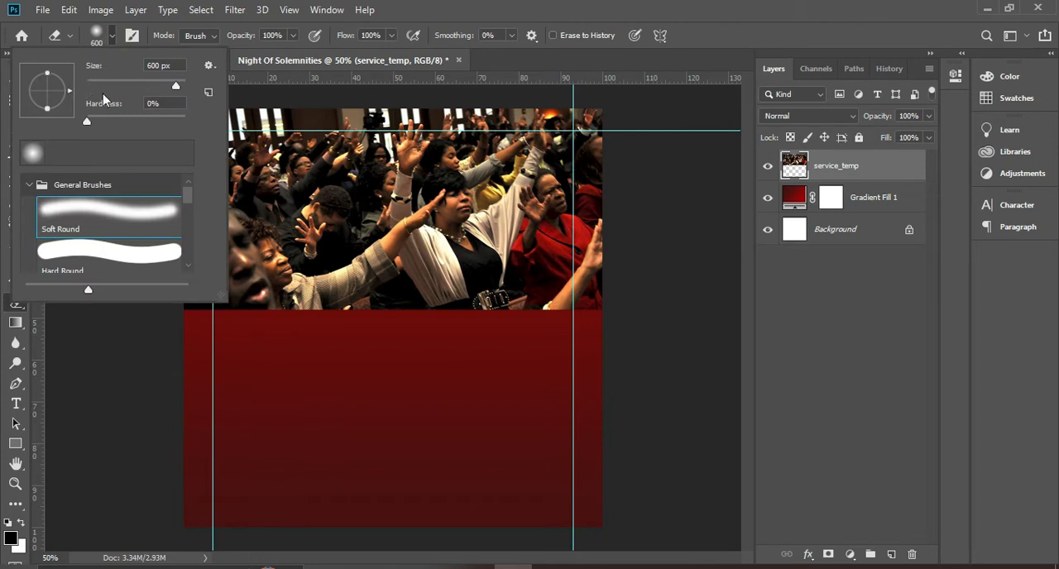
pyautogui.click(105, 38)
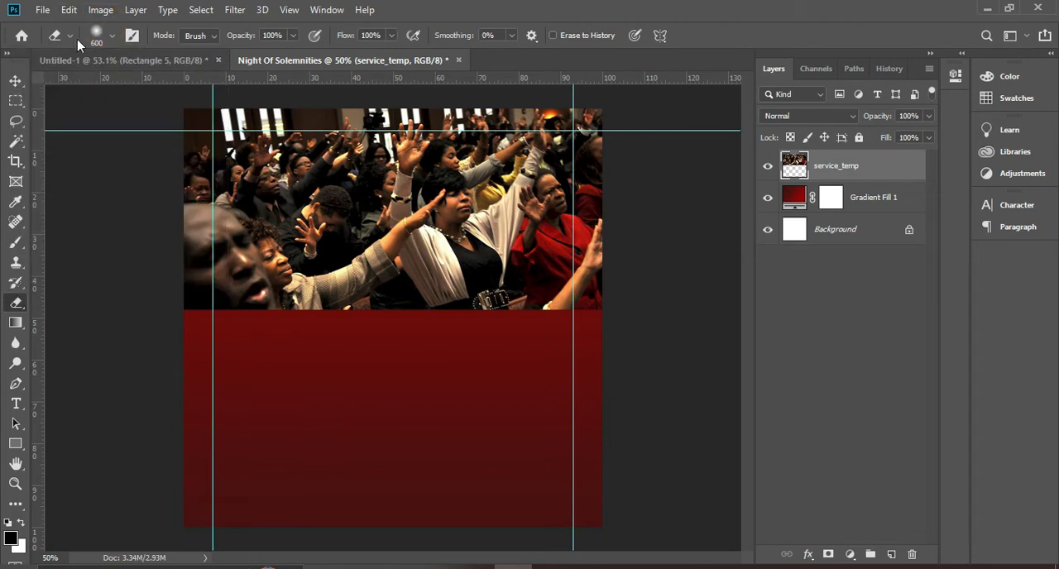
pyautogui.click(97, 37)
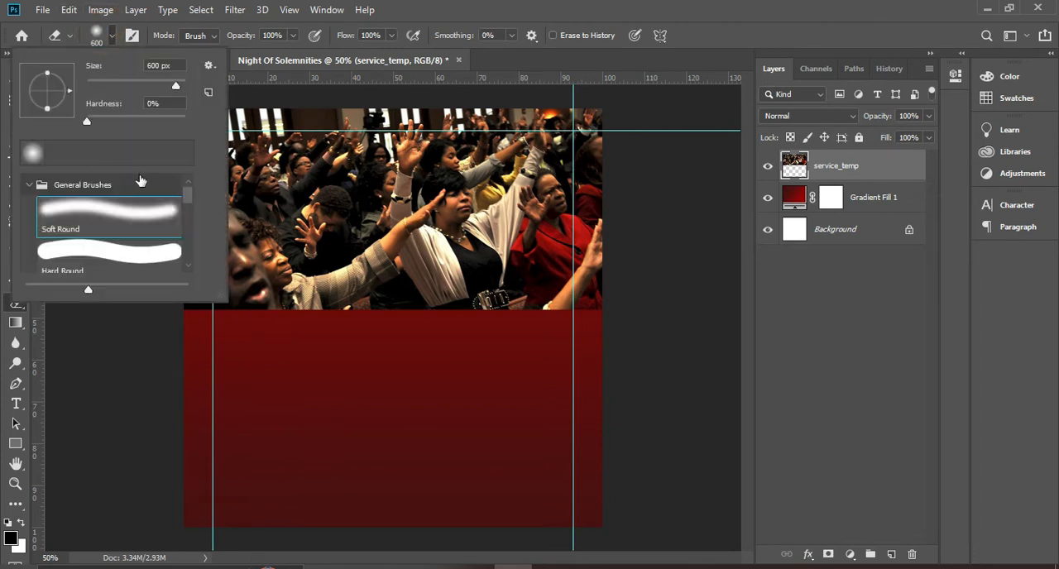
pyautogui.click(33, 187)
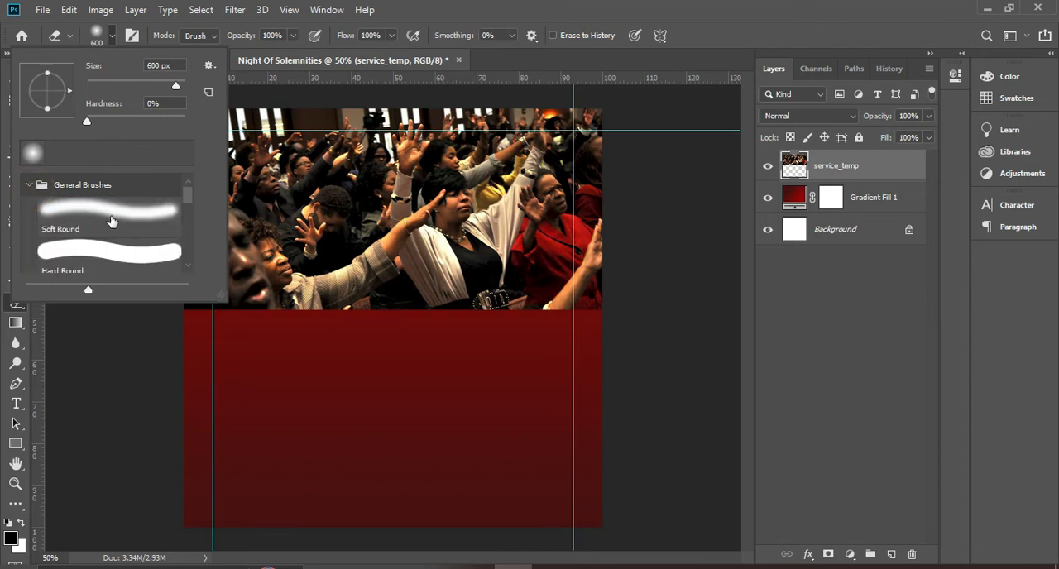
pyautogui.click(88, 217)
pyautogui.click(90, 123)
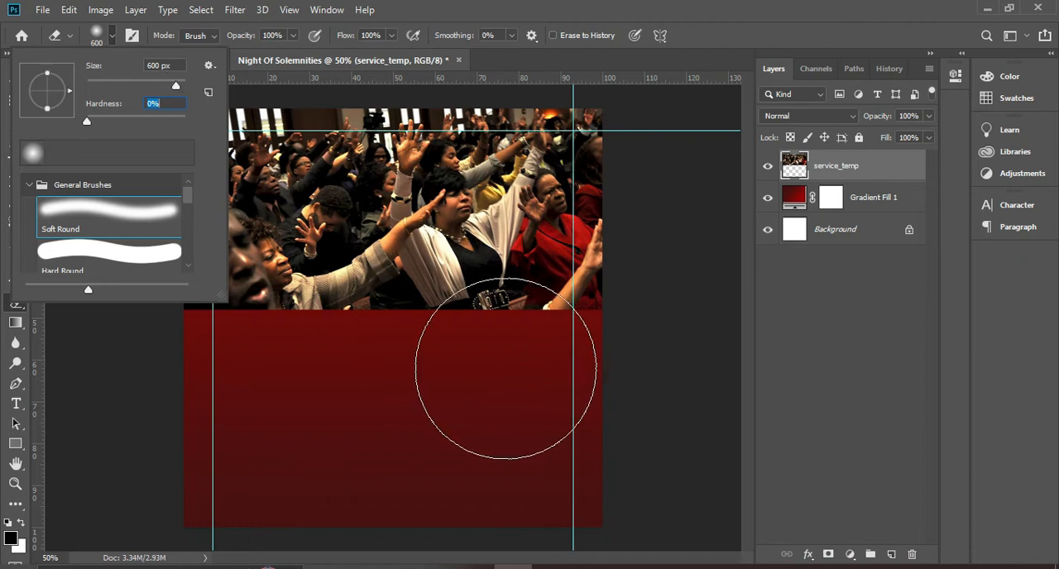
pyautogui.click(578, 394)
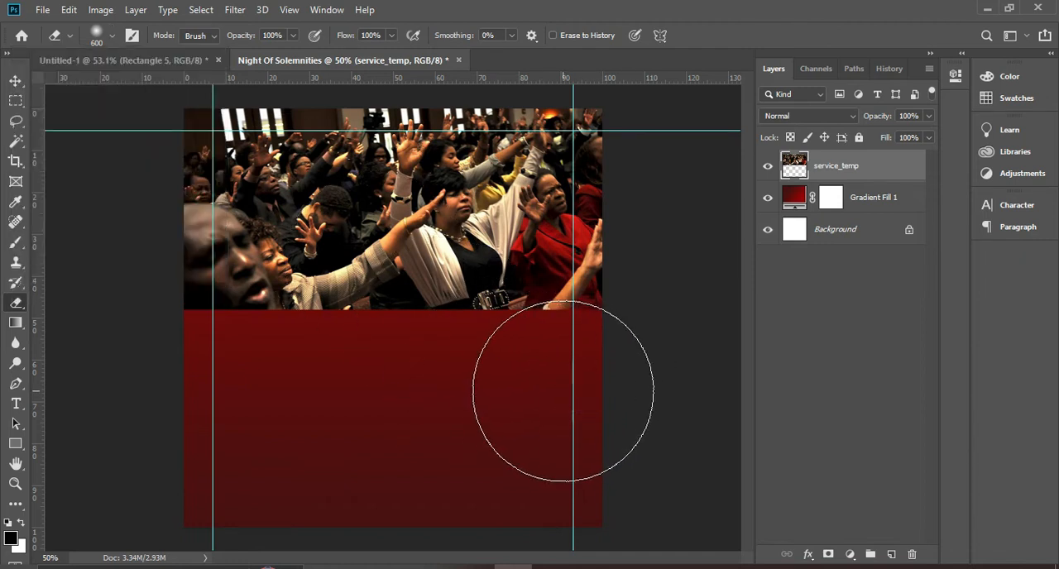
# Try to fade the crowd photo's lower edge and left side with soft eraser strokes
pyautogui.moveTo(565, 393)
pyautogui.mouseDown()
pyautogui.moveTo(305, 388)
pyautogui.moveTo(171, 371)
pyautogui.moveTo(416, 371)
pyautogui.moveTo(609, 395)
pyautogui.mouseUp()
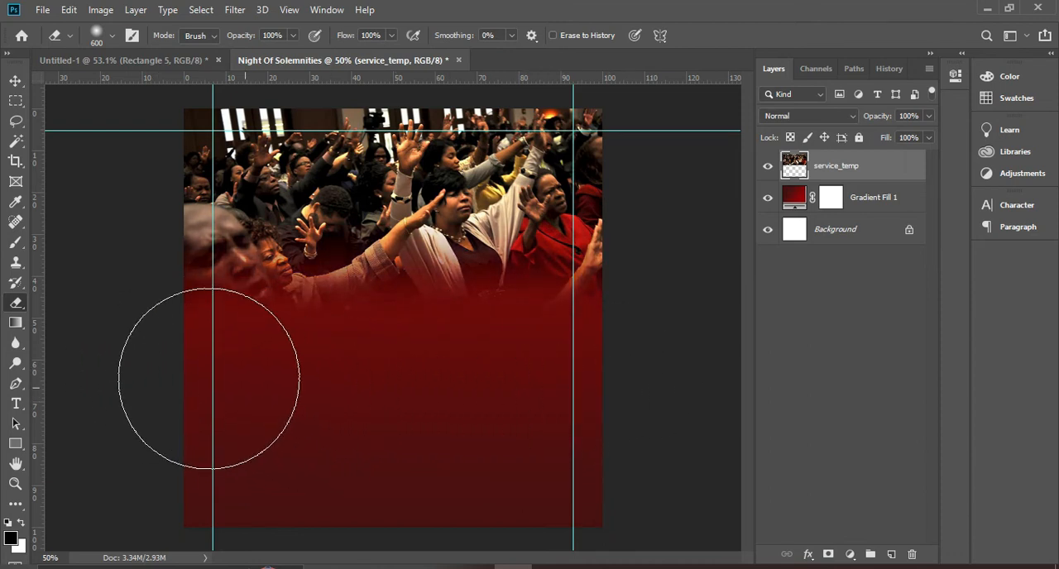
pyautogui.moveTo(168, 291)
pyautogui.mouseDown()
pyautogui.moveTo(157, 149)
pyautogui.moveTo(158, 267)
pyautogui.mouseUp()
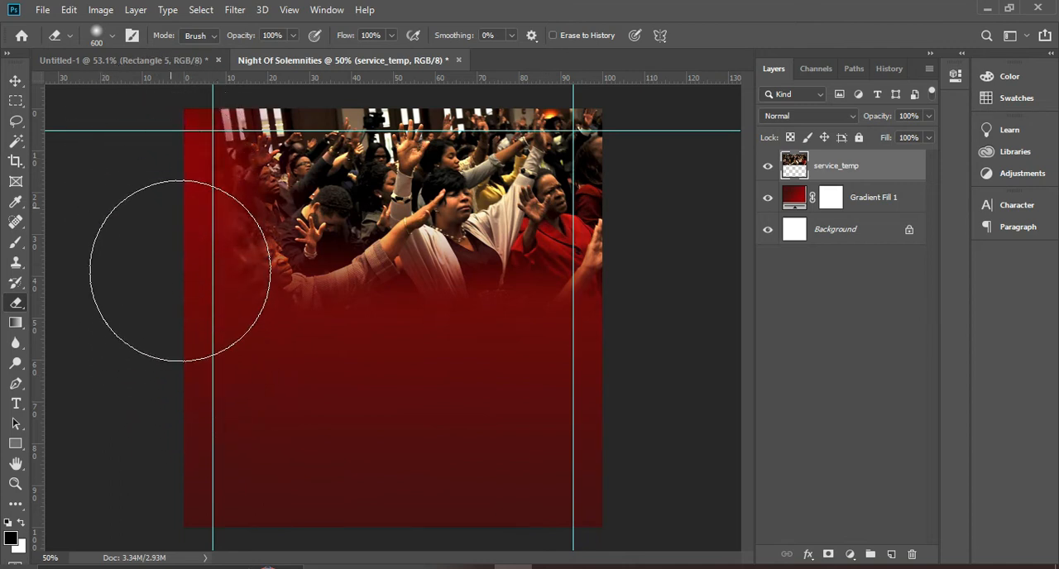
pyautogui.moveTo(207, 349)
pyautogui.mouseDown()
pyautogui.moveTo(186, 198)
pyautogui.moveTo(220, 151)
pyautogui.moveTo(211, 292)
pyautogui.moveTo(220, 356)
pyautogui.moveTo(255, 379)
pyautogui.moveTo(338, 387)
pyautogui.mouseUp()
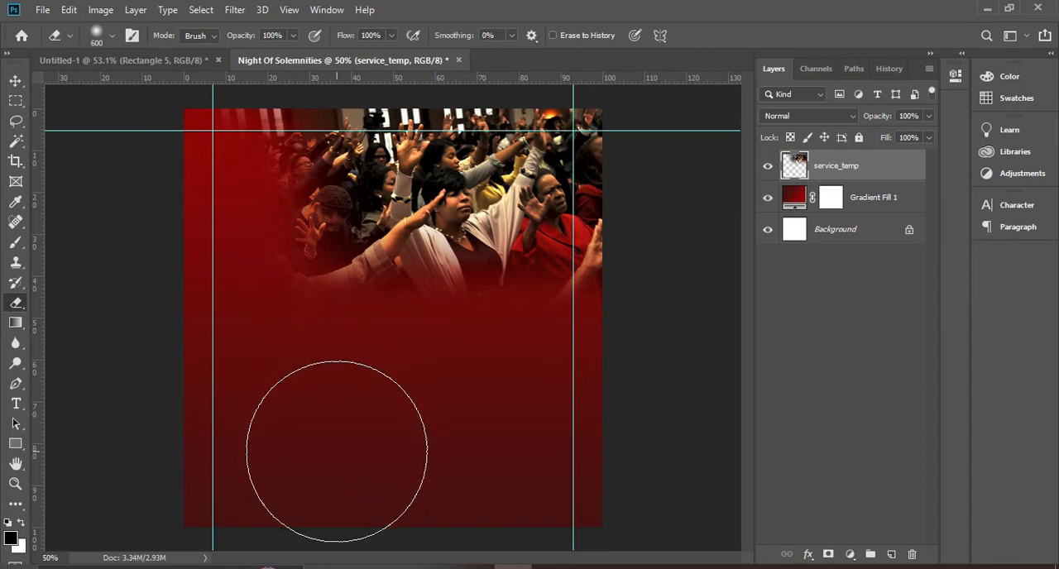
pyautogui.hotkey('ctrl', 'z')
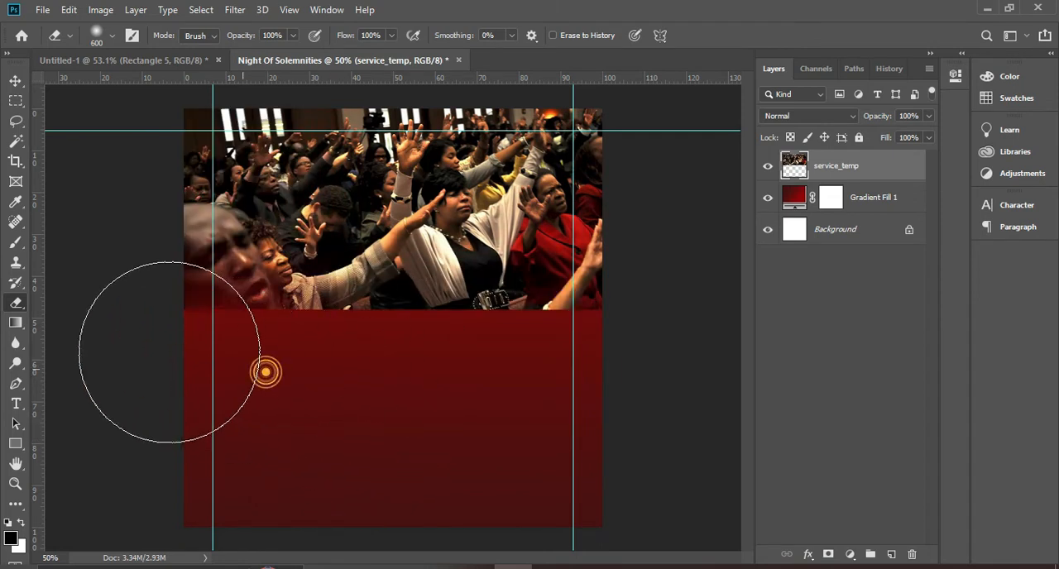
# Erase the crowd photo's lower edge and left side with the soft brush, blending them into the red background
pyautogui.moveTo(304, 376)
pyautogui.mouseDown()
pyautogui.moveTo(612, 392)
pyautogui.moveTo(338, 396)
pyautogui.moveTo(559, 416)
pyautogui.moveTo(520, 403)
pyautogui.moveTo(582, 390)
pyautogui.moveTo(269, 381)
pyautogui.moveTo(200, 346)
pyautogui.moveTo(176, 241)
pyautogui.moveTo(295, 328)
pyautogui.moveTo(233, 279)
pyautogui.moveTo(198, 302)
pyautogui.moveTo(177, 346)
pyautogui.moveTo(161, 334)
pyautogui.moveTo(182, 367)
pyautogui.moveTo(423, 385)
pyautogui.moveTo(564, 370)
pyautogui.moveTo(464, 378)
pyautogui.moveTo(596, 379)
pyautogui.moveTo(352, 381)
pyautogui.moveTo(184, 352)
pyautogui.moveTo(135, 324)
pyautogui.moveTo(149, 268)
pyautogui.moveTo(176, 300)
pyautogui.moveTo(369, 346)
pyautogui.moveTo(188, 332)
pyautogui.moveTo(136, 298)
pyautogui.moveTo(112, 230)
pyautogui.moveTo(123, 172)
pyautogui.moveTo(155, 346)
pyautogui.moveTo(159, 222)
pyautogui.moveTo(118, 106)
pyautogui.mouseUp()
pyautogui.hotkey('ctrl', 'z')
pyautogui.moveTo(594, 358); pyautogui.dragTo(630, 359)
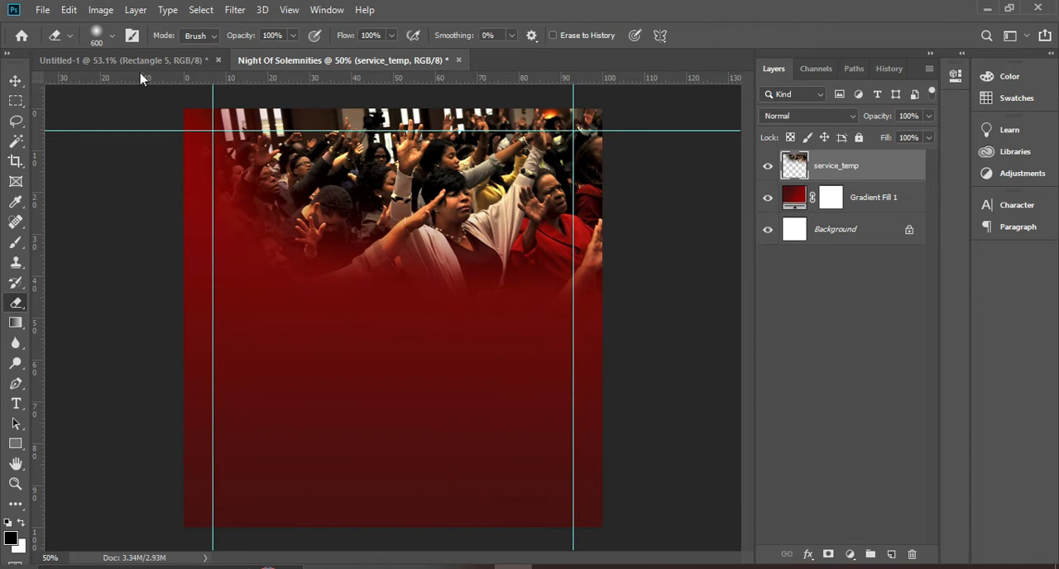
# Set the service_temp layer's blend mode to Soft Light and its opacity to 80%
pyautogui.click(15, 80)
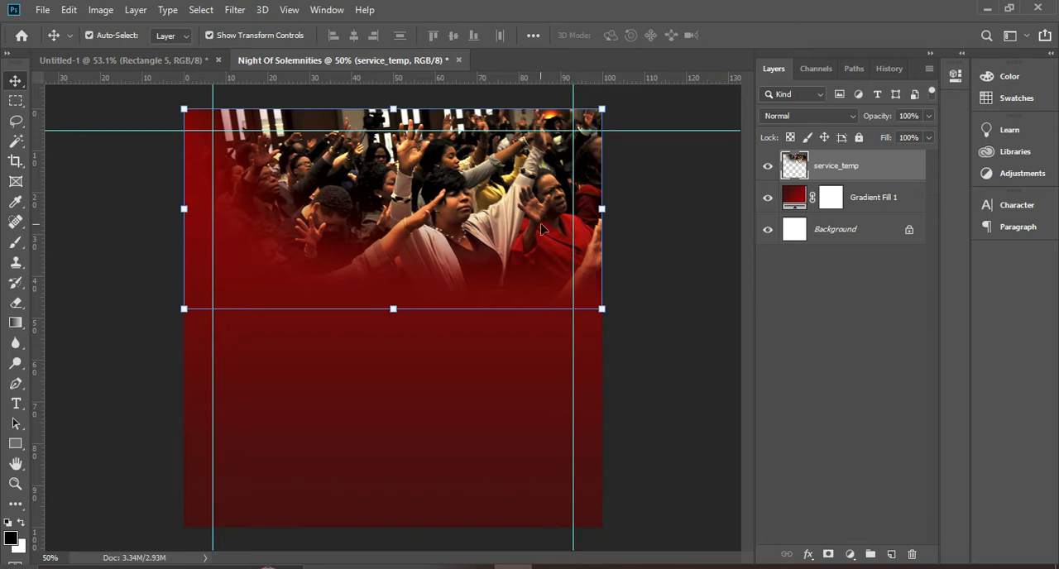
pyautogui.click(787, 118)
pyautogui.click(792, 109)
pyautogui.click(848, 124)
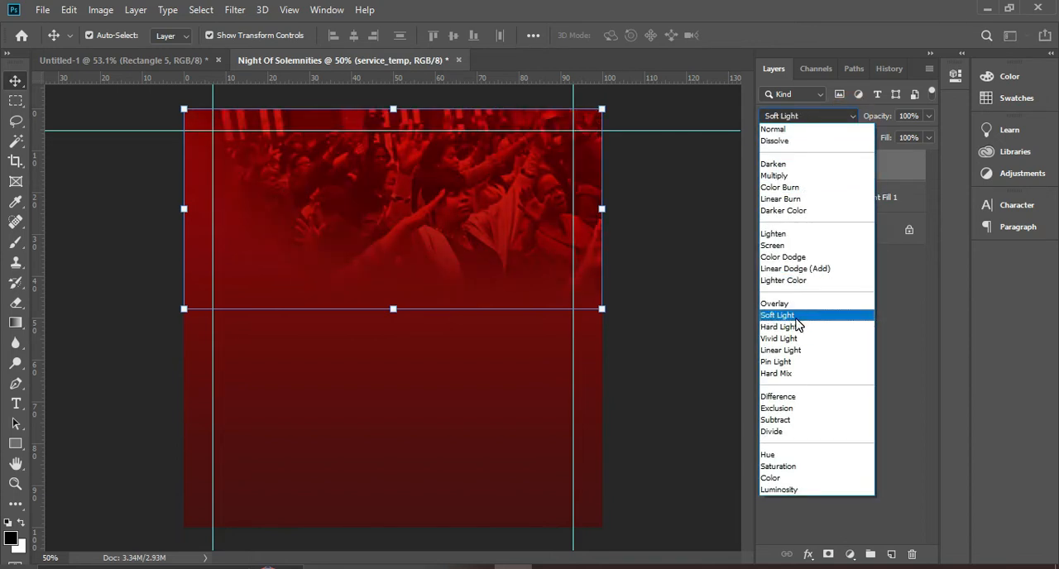
pyautogui.click(796, 319)
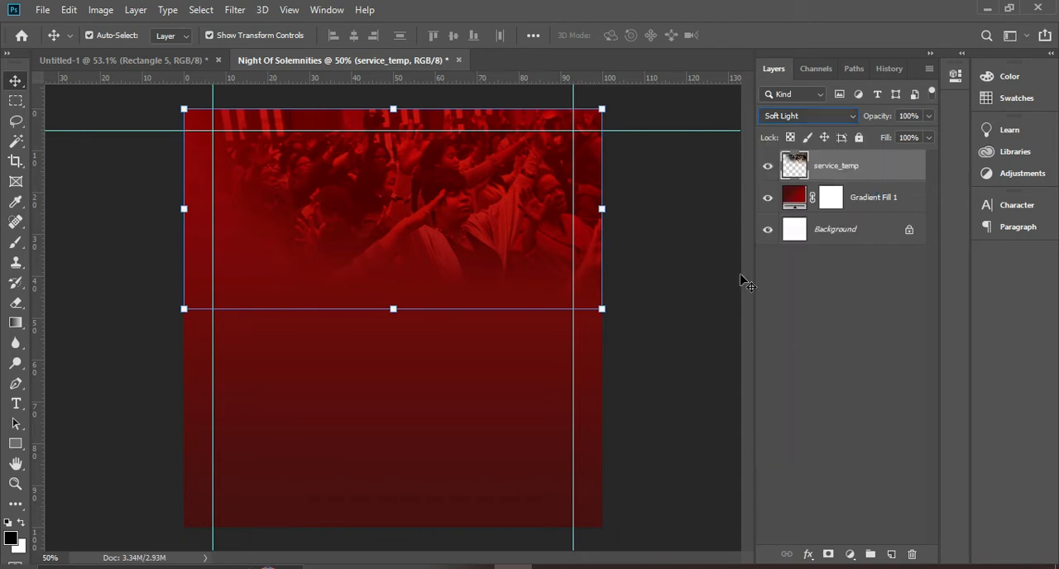
pyautogui.click(927, 117)
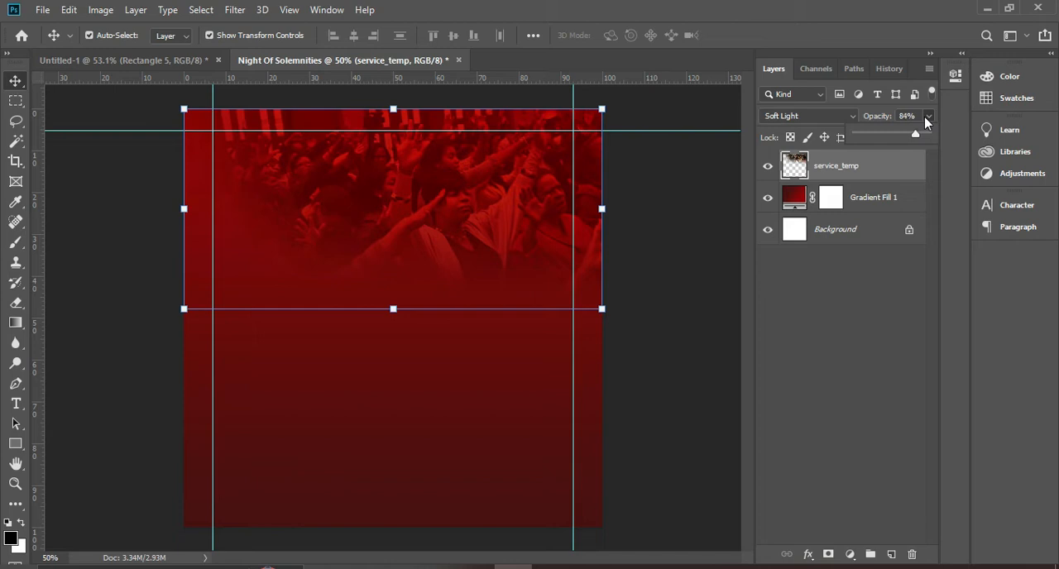
pyautogui.click(811, 295)
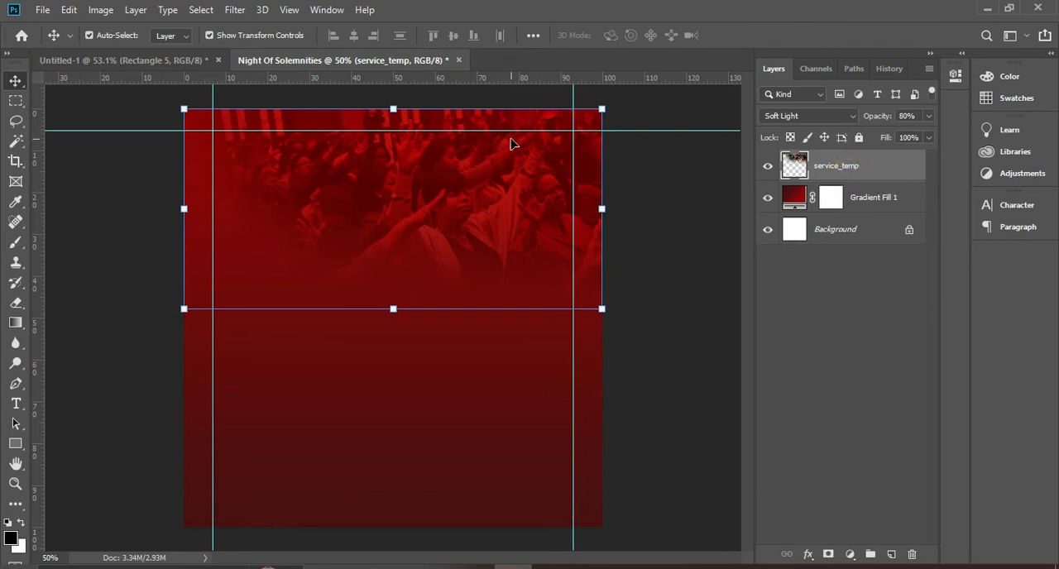
# Draw a rectangle about 178 x 280 px overlapping the canvas's top edge near the centre and fill it white
pyautogui.click(17, 445)
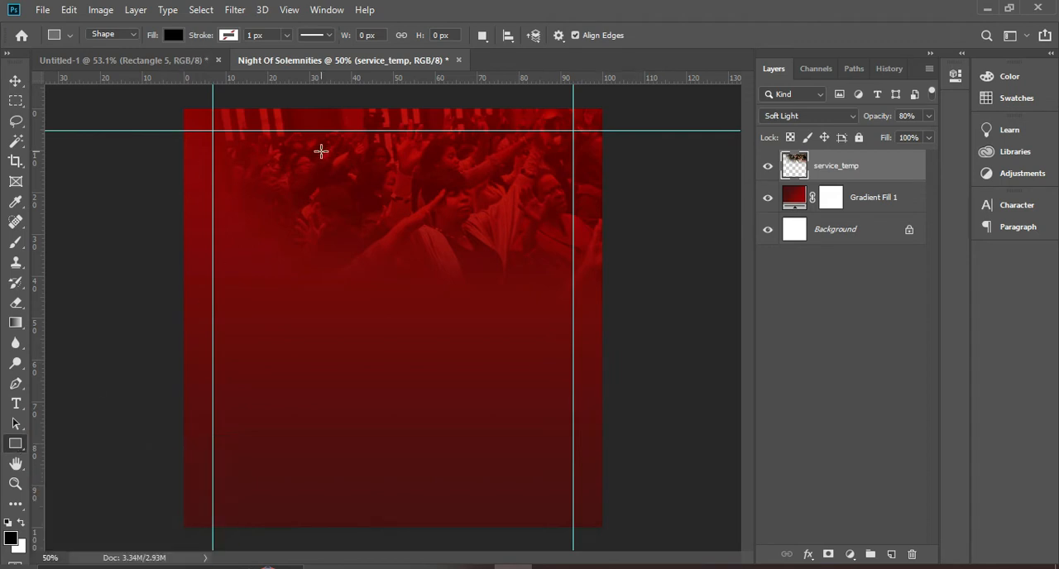
pyautogui.moveTo(361, 99); pyautogui.dragTo(430, 206)
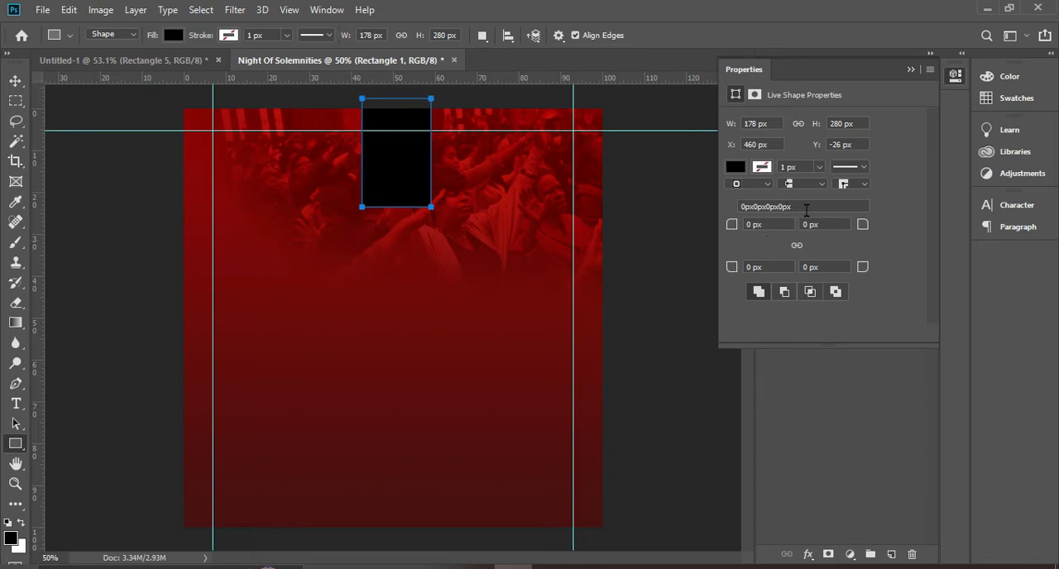
pyautogui.click(735, 168)
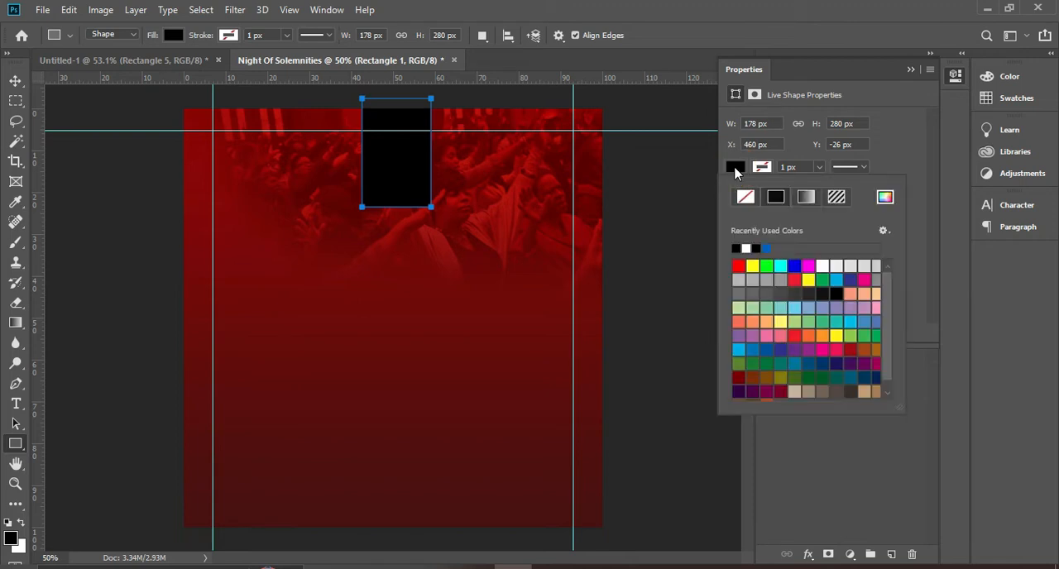
pyautogui.click(735, 168)
pyautogui.click(173, 34)
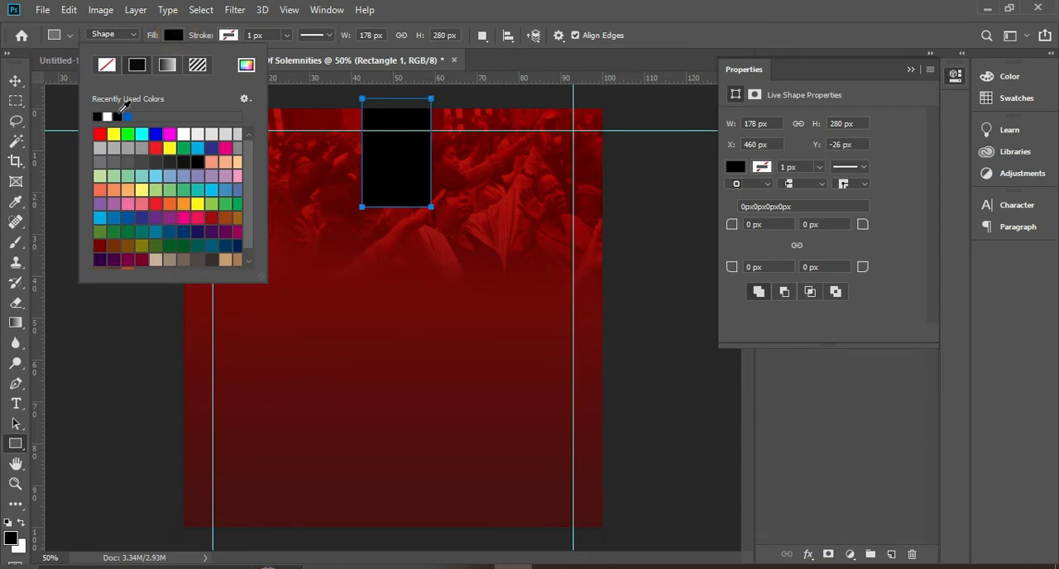
pyautogui.click(108, 116)
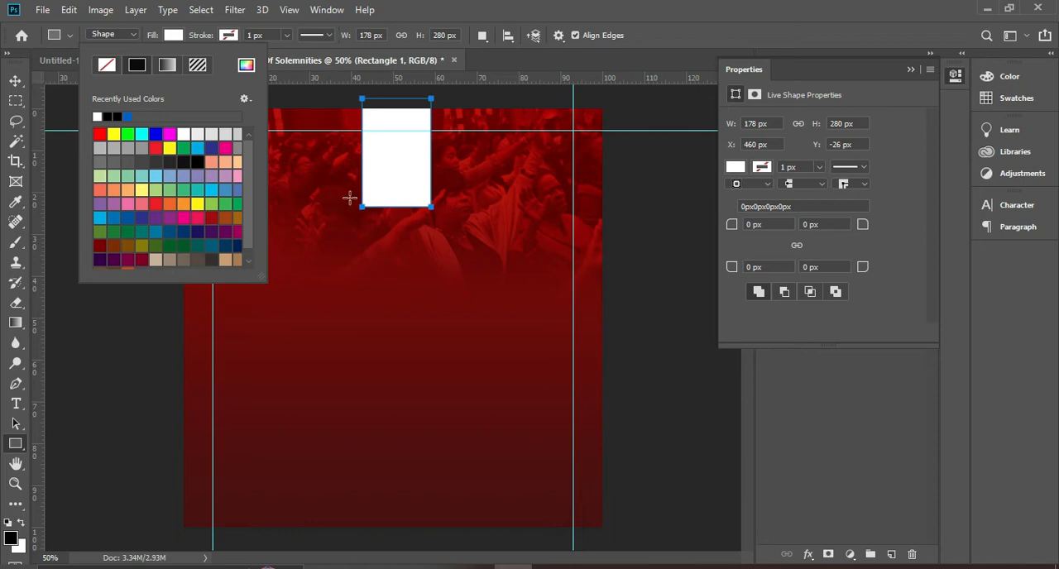
# Round only the white rectangle's lower corners, about 86.56 px at the left and 91.44 px at the right
pyautogui.click(796, 246)
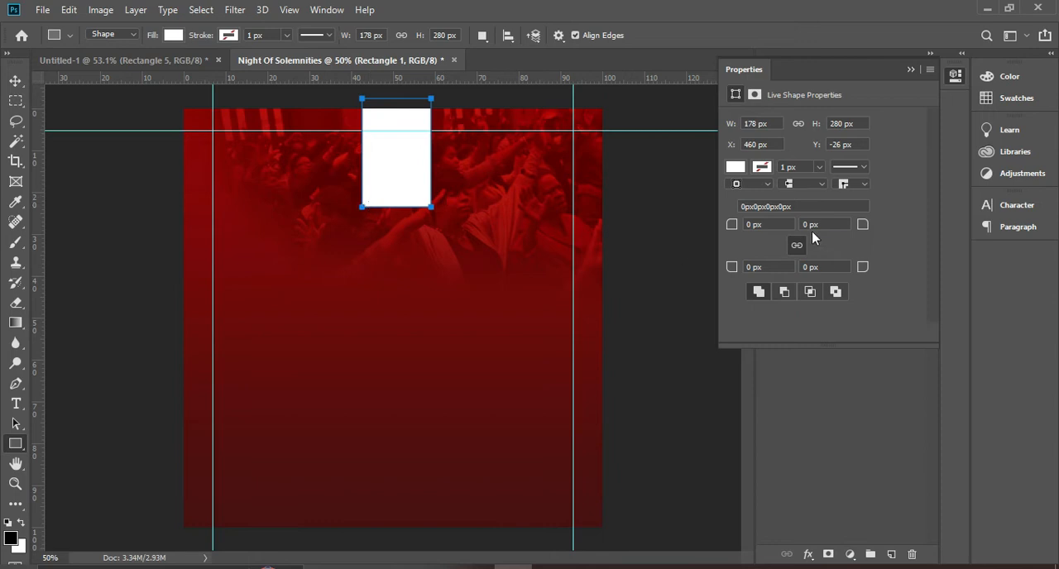
pyautogui.moveTo(725, 225); pyautogui.dragTo(689, 236)
pyautogui.moveTo(731, 227); pyautogui.dragTo(704, 237)
pyautogui.click(796, 246)
pyautogui.moveTo(732, 272)
pyautogui.mouseDown()
pyautogui.moveTo(844, 270)
pyautogui.moveTo(792, 279)
pyautogui.moveTo(801, 281)
pyautogui.moveTo(723, 275)
pyautogui.mouseUp()
pyautogui.write('90')
pyautogui.click(832, 267)
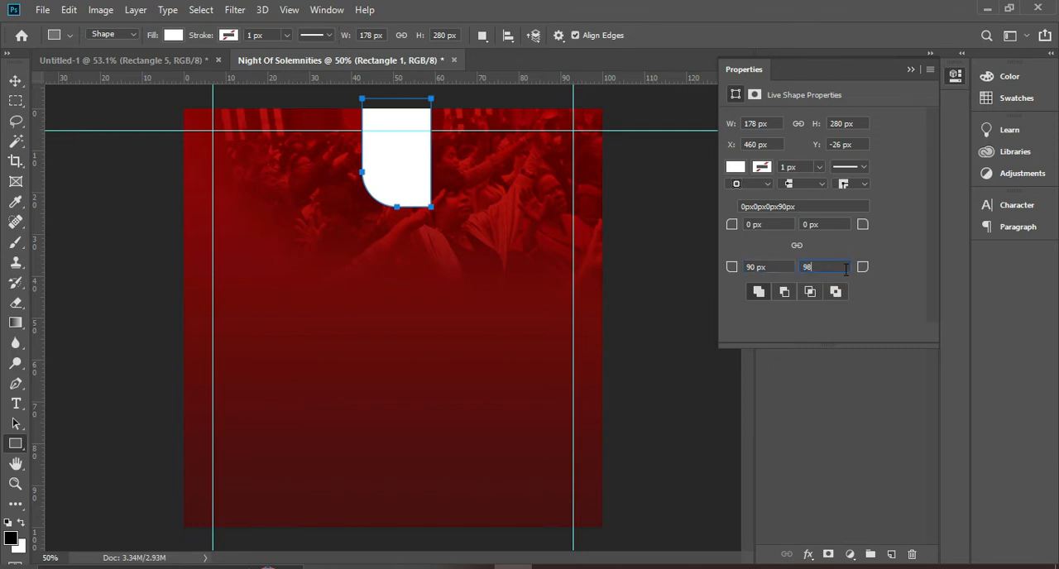
pyautogui.click(845, 268)
pyautogui.press('BackSpace')
pyautogui.press('BackSpace')
pyautogui.moveTo(863, 270)
pyautogui.mouseDown()
pyautogui.moveTo(838, 272)
pyautogui.moveTo(862, 268)
pyautogui.mouseUp()
pyautogui.moveTo(865, 267); pyautogui.dragTo(867, 269)
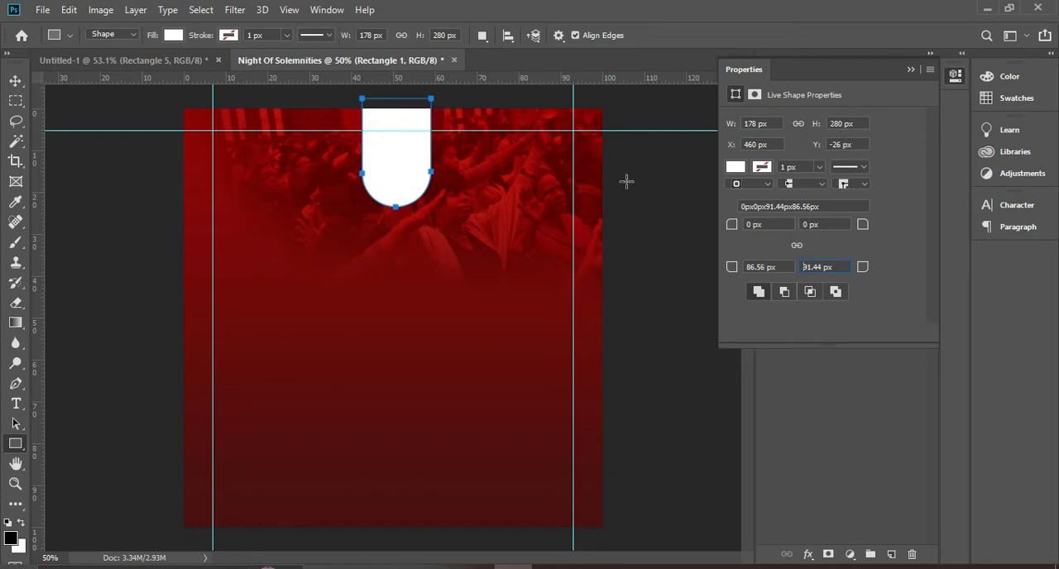
# Move the rounded white shape slightly upward and centre it horizontally on the canvas
pyautogui.click(910, 68)
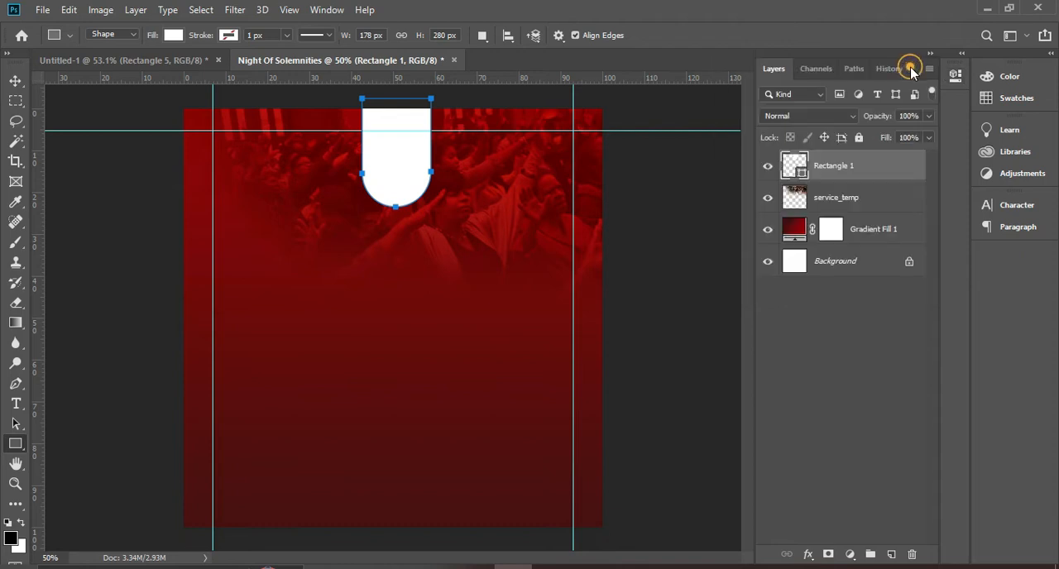
pyautogui.click(954, 76)
pyautogui.click(954, 77)
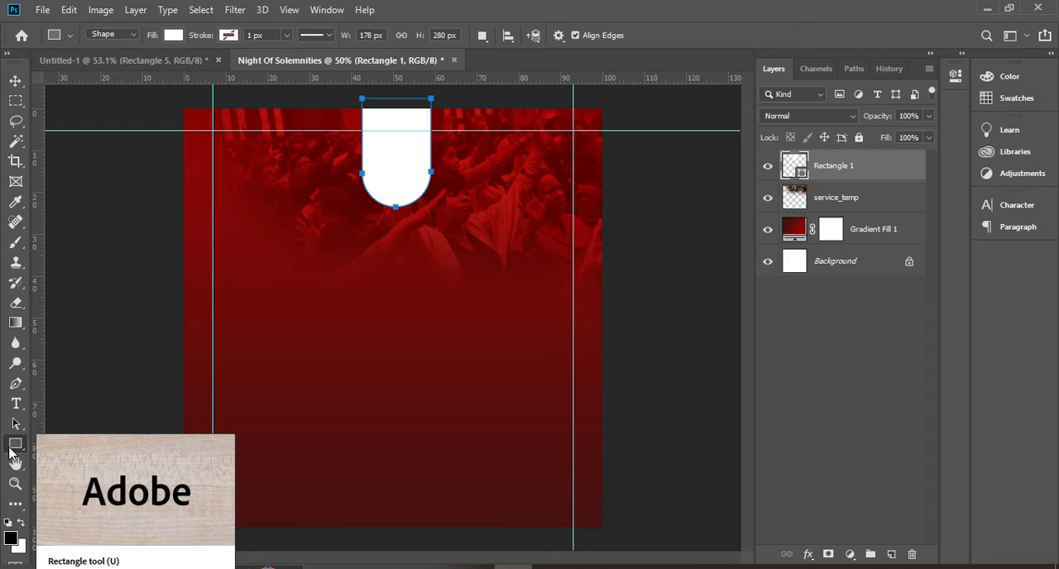
pyautogui.click(14, 80)
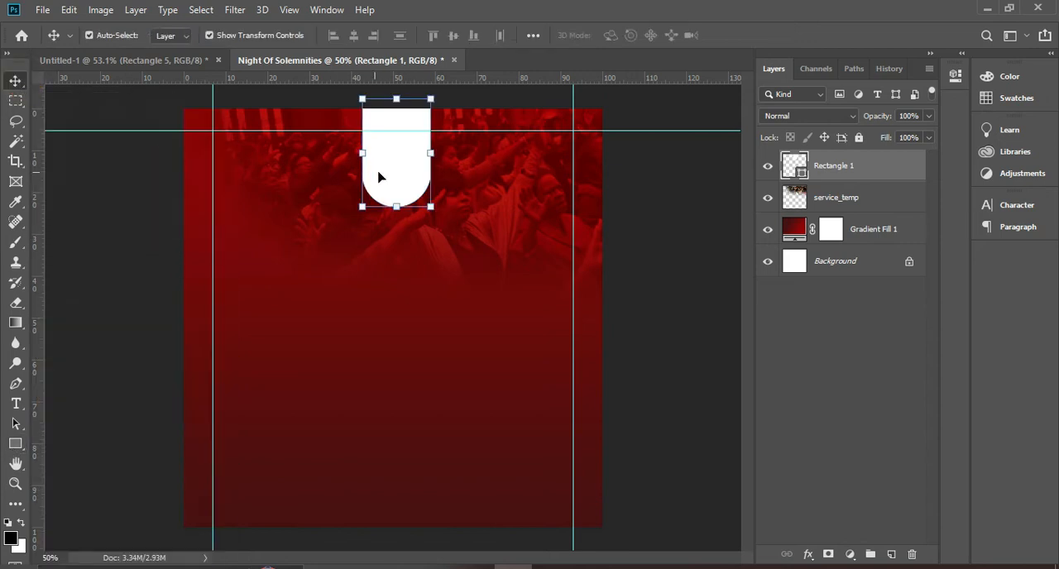
pyautogui.moveTo(397, 173); pyautogui.dragTo(387, 149)
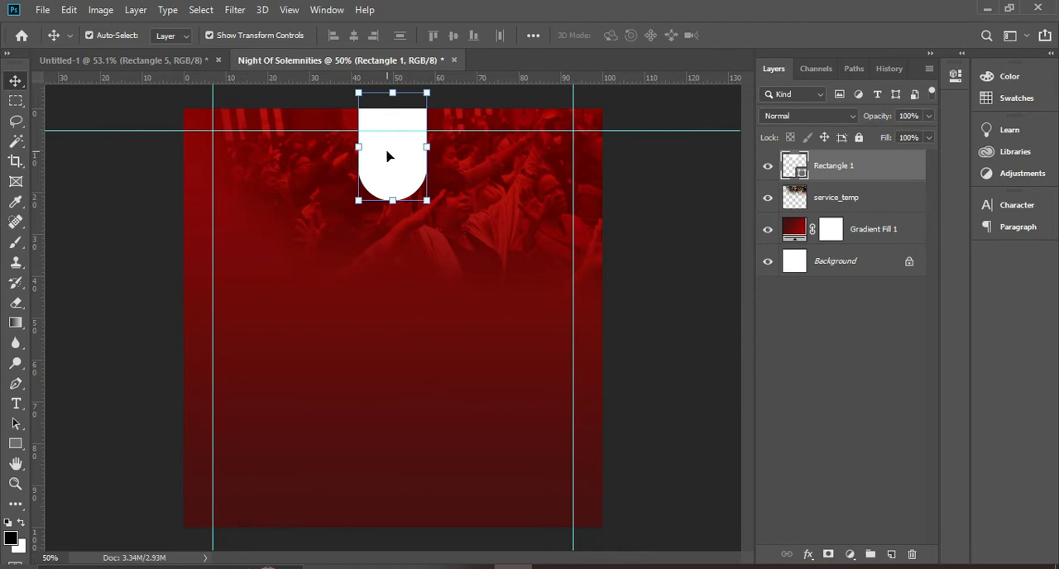
pyautogui.hotkey('ctrl', 'a')
pyautogui.click(352, 36)
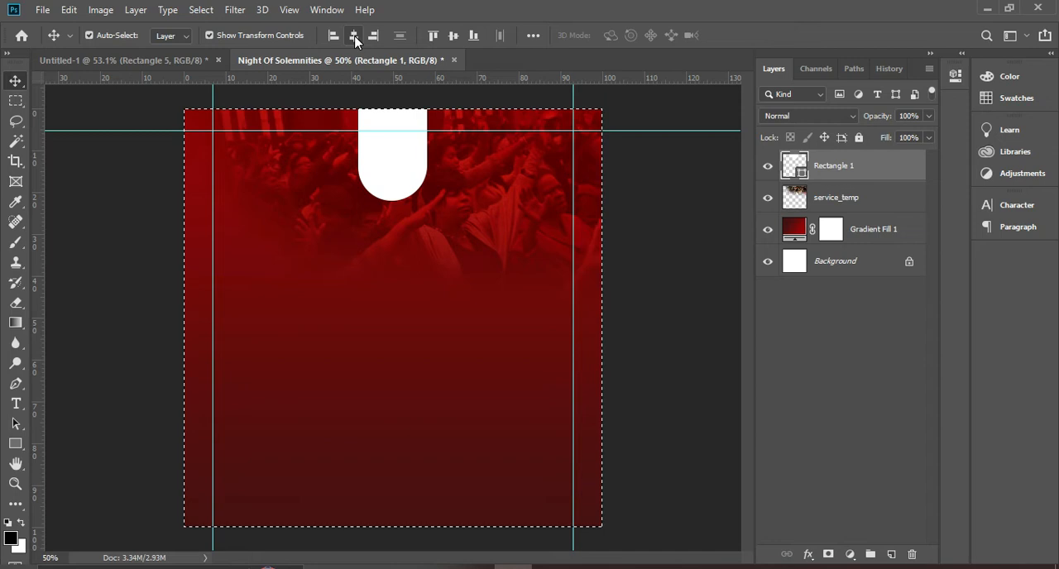
pyautogui.hotkey('ctrl', 'd')
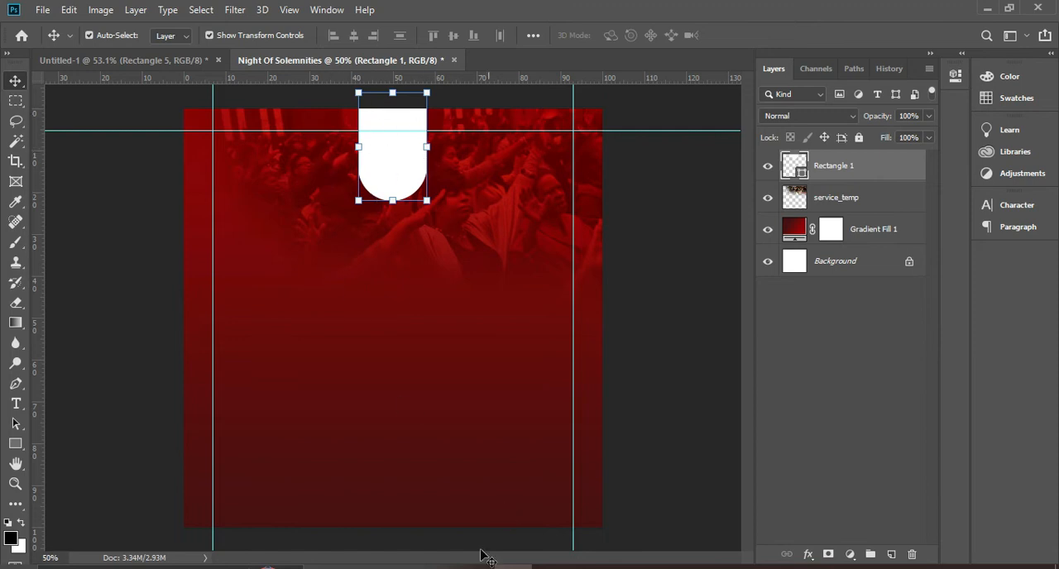
# Place the Logo image from the ASSIGN 3 folder, scaled to about 4.67%, over the white shape
pyautogui.click(436, 567)
pyautogui.moveTo(563, 217); pyautogui.dragTo(154, 357)
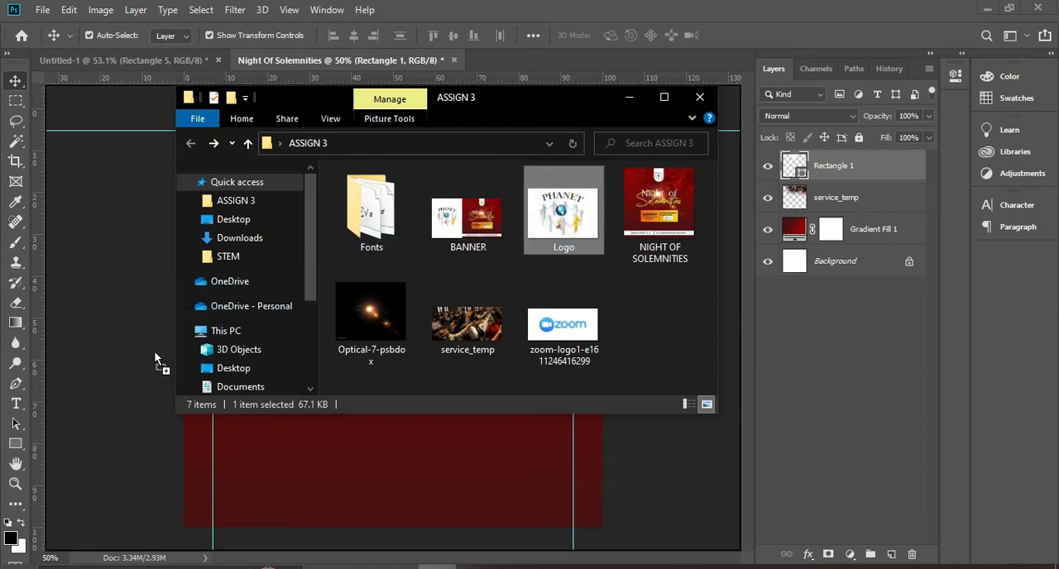
pyautogui.moveTo(313, 456); pyautogui.dragTo(317, 460)
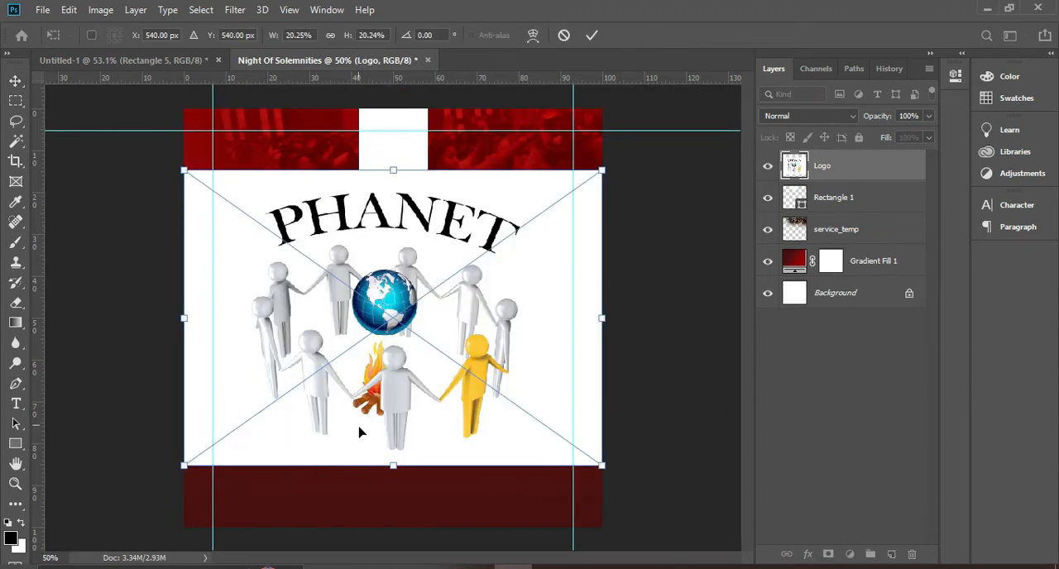
pyautogui.moveTo(390, 470); pyautogui.dragTo(390, 153)
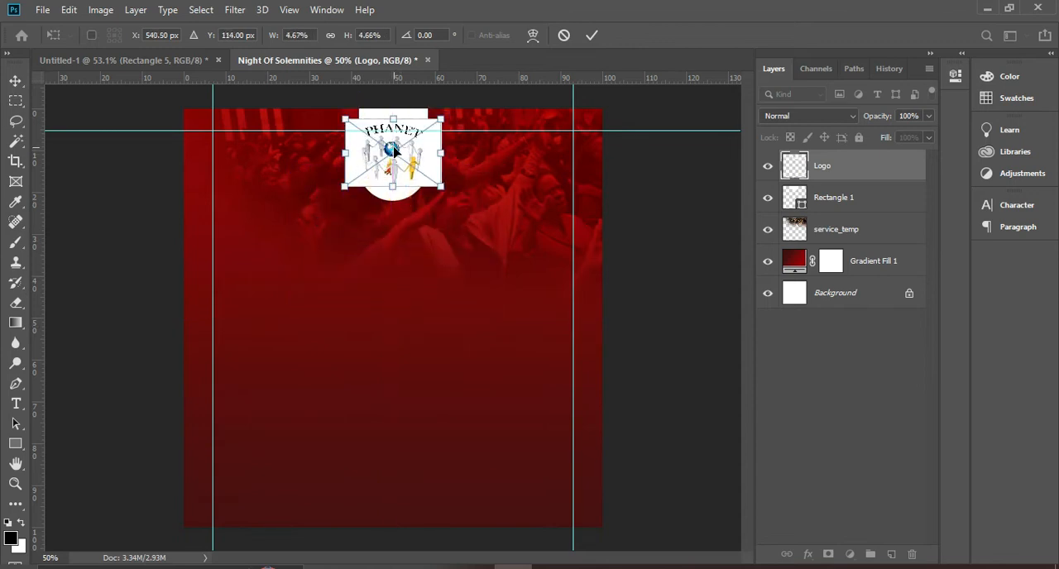
pyautogui.press('Return')
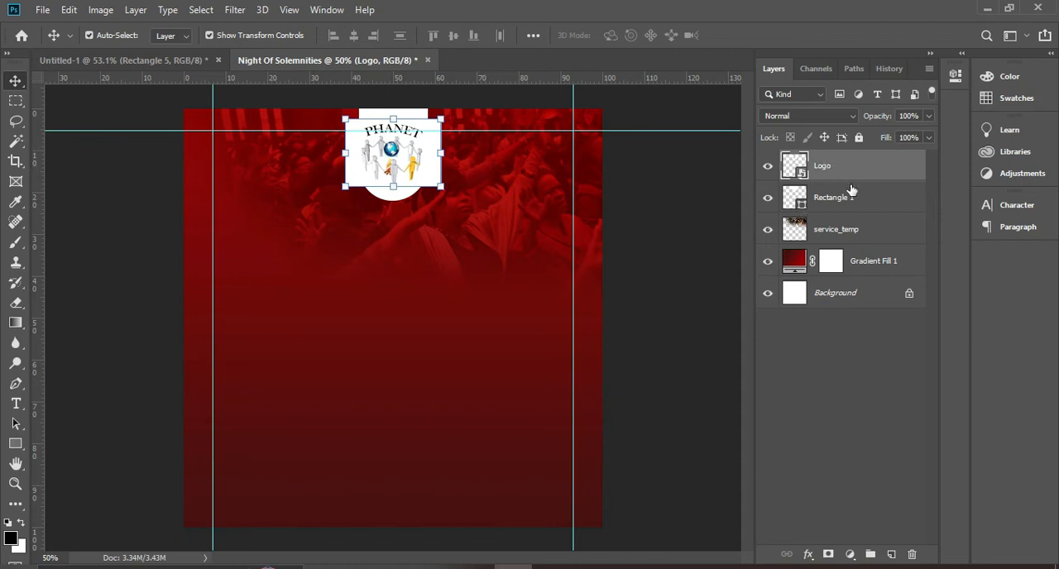
# Clip the Logo layer to the Rectangle 1 shape with a clipping mask
pyautogui.click(835, 211)
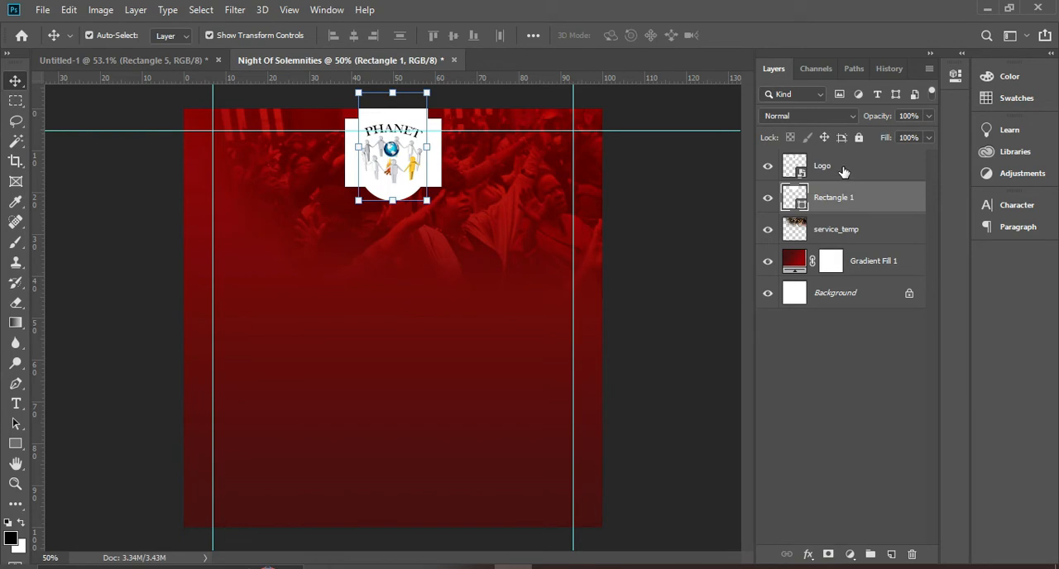
pyautogui.click(856, 174)
pyautogui.rightClick(844, 170)
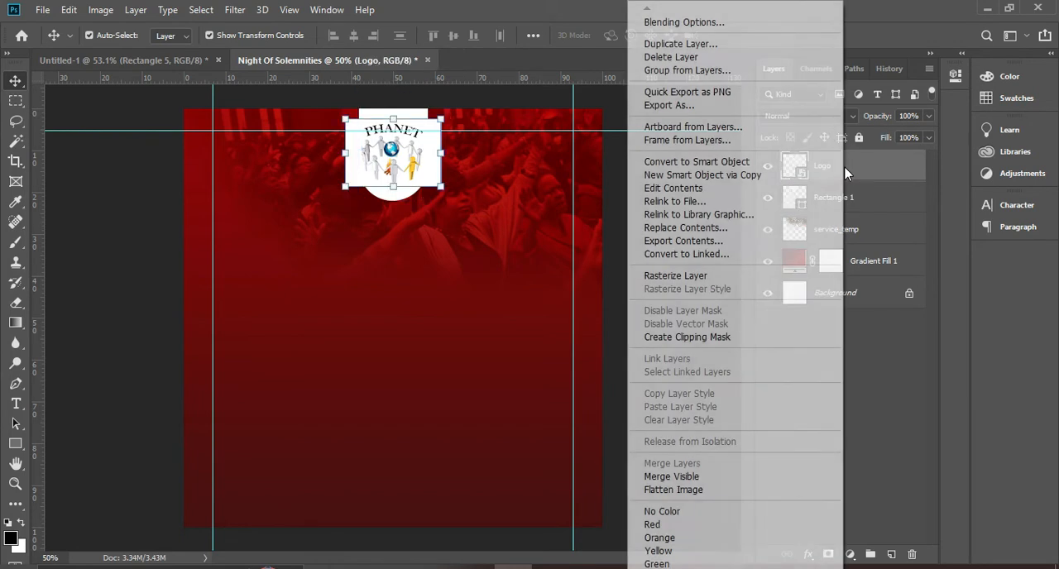
pyautogui.click(712, 339)
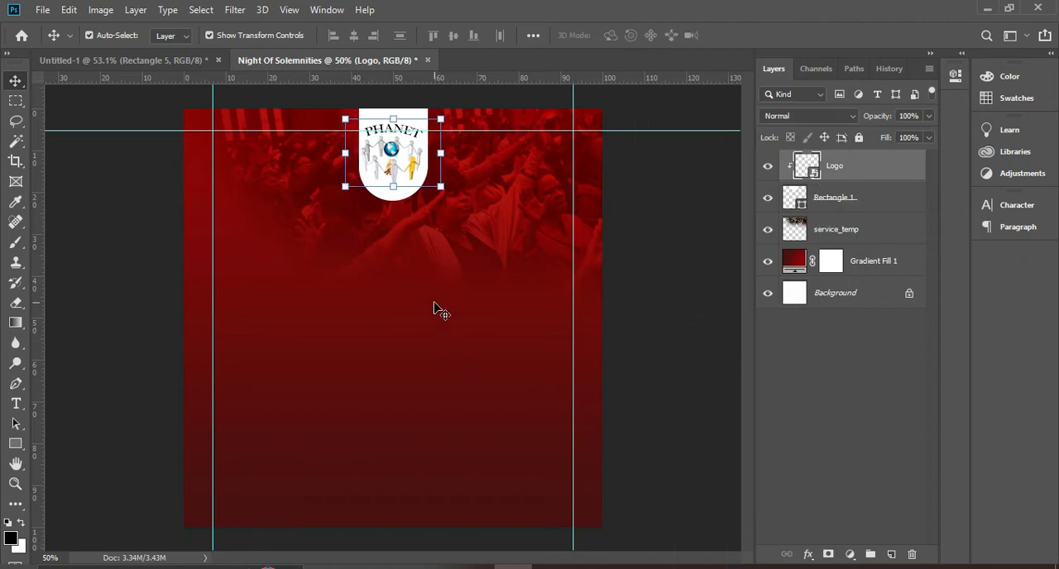
# Scale the clipped logo down to about 4.24% so it fits inside the white shape, and deselect it
pyautogui.click(393, 120)
pyautogui.moveTo(393, 120); pyautogui.dragTo(393, 127)
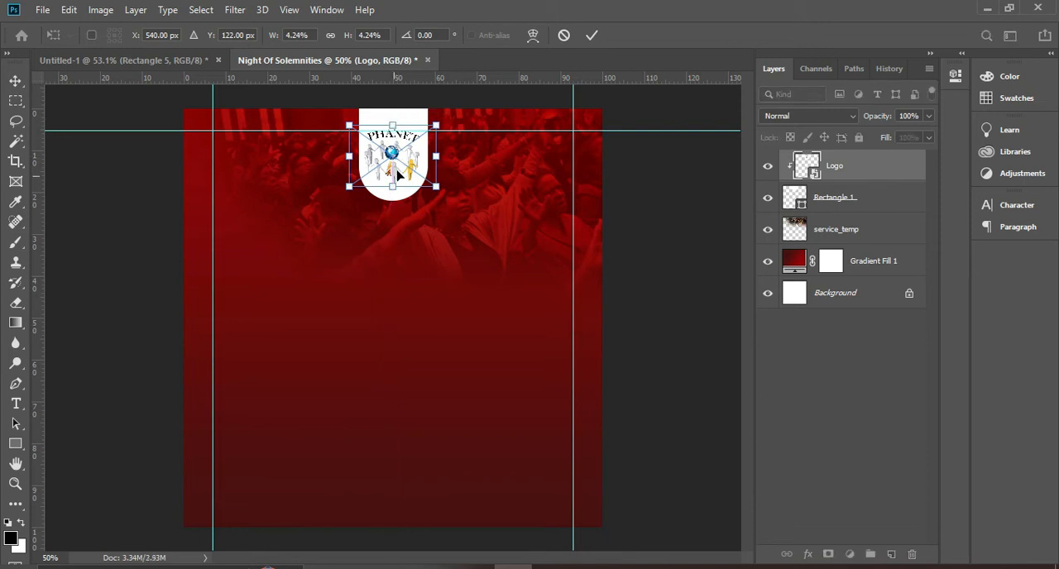
pyautogui.press('Return')
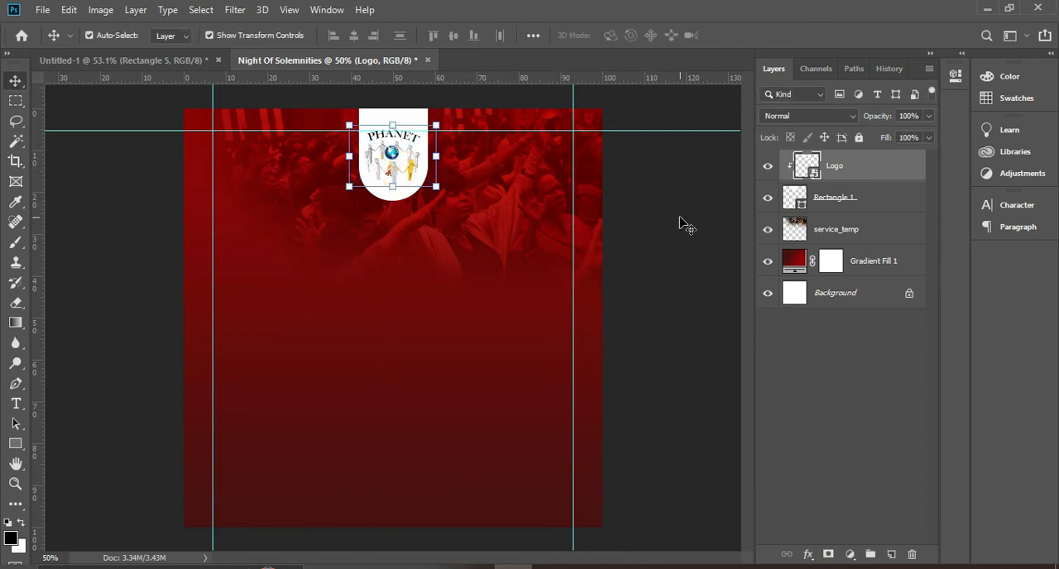
pyautogui.click(685, 223)
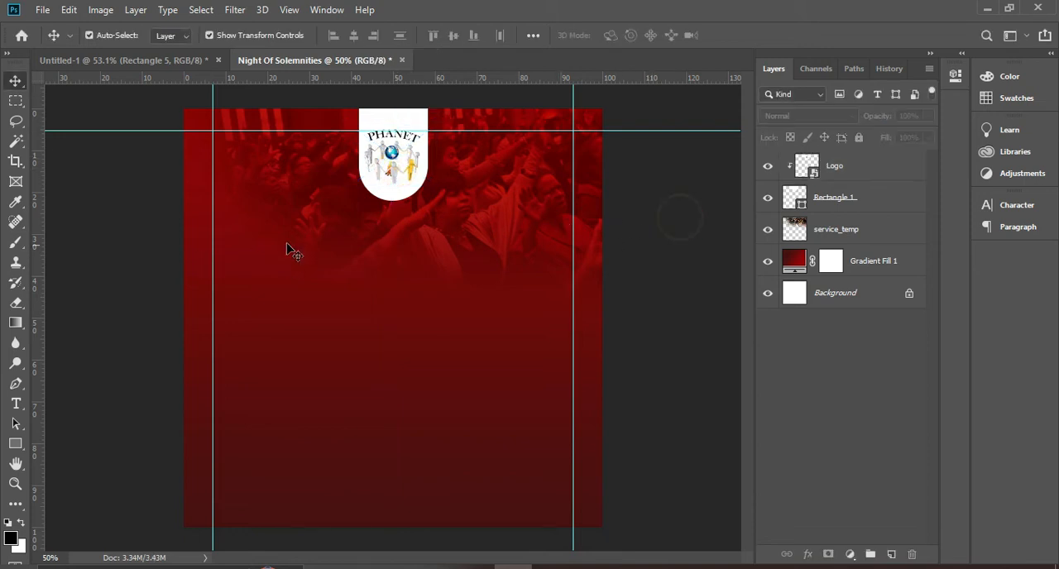
pyautogui.click(499, 248)
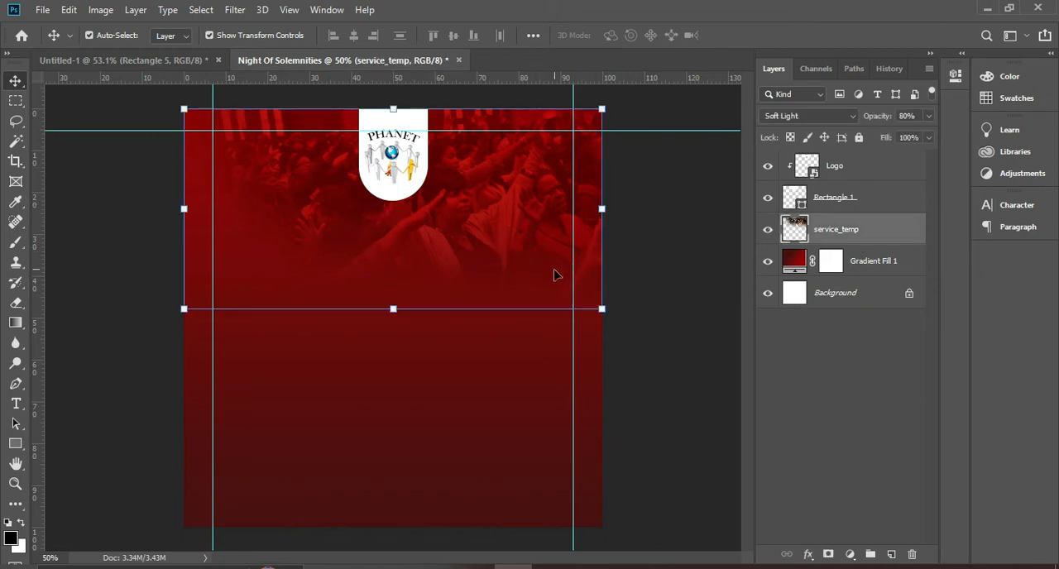
pyautogui.click(689, 271)
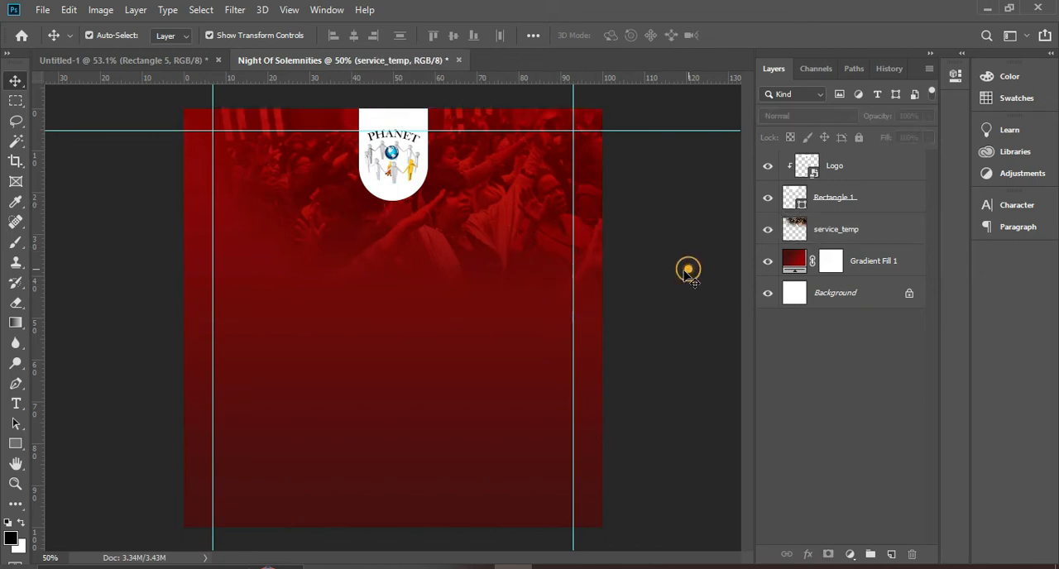
# Nudge the white Rectangle 1 shape up and slightly back down to balance the space around the logo
pyautogui.click(397, 197)
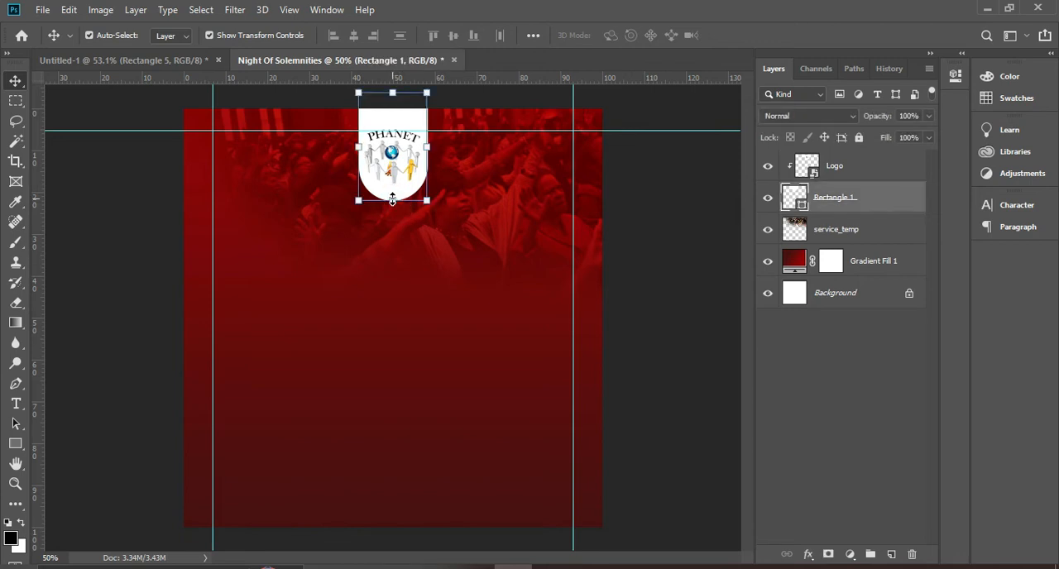
pyautogui.press('Up')
pyautogui.press('Up')
pyautogui.press('Up')
pyautogui.press('Up')
pyautogui.press('Up')
pyautogui.press('Up')
pyautogui.press('Up')
pyautogui.press('Up')
pyautogui.press('Up')
pyautogui.press('Up')
pyautogui.press('Up')
pyautogui.press('Up')
pyautogui.press('Up')
pyautogui.press('Up')
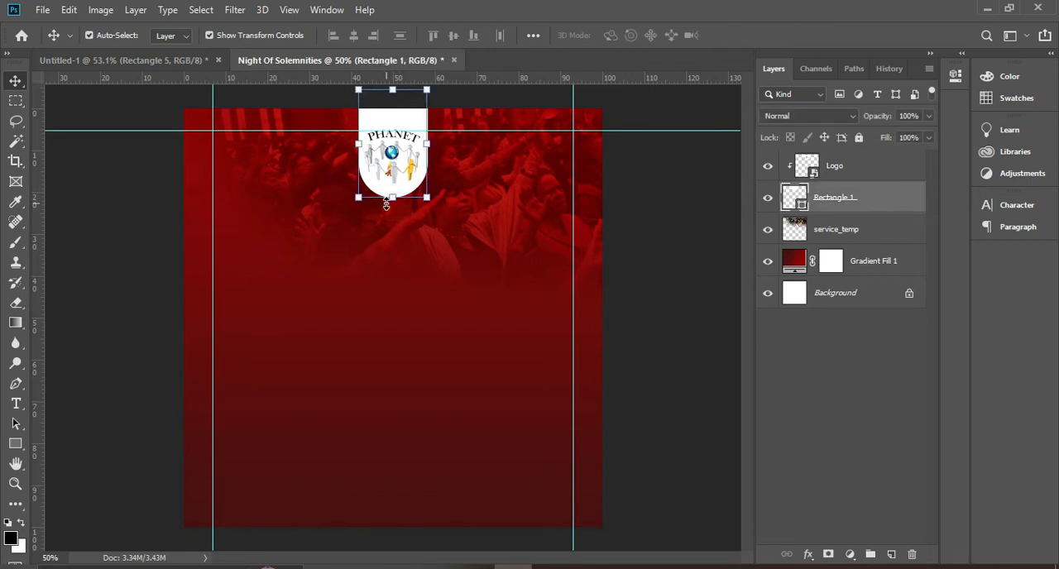
pyautogui.click(636, 245)
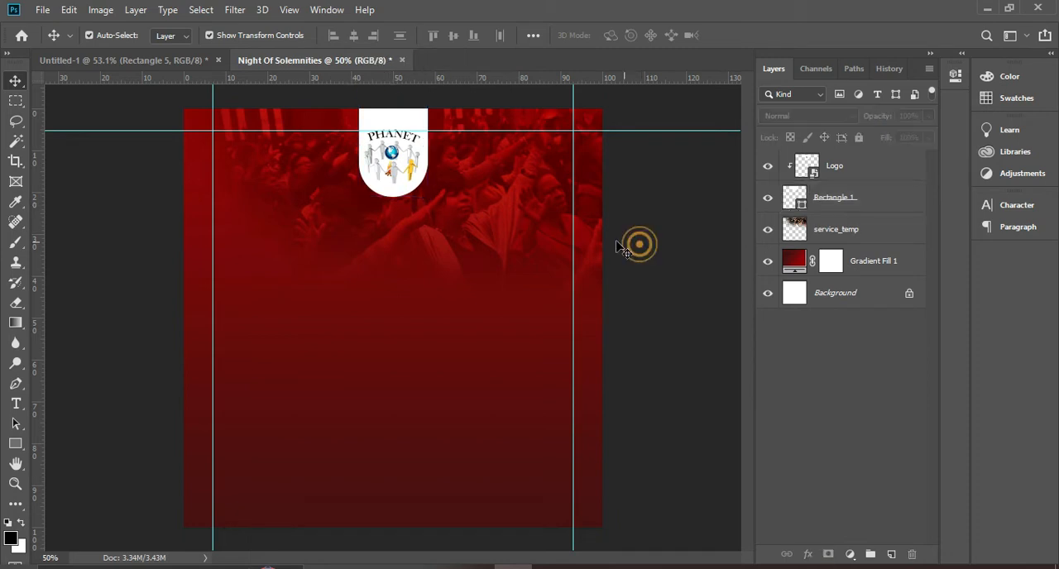
pyautogui.click(412, 120)
pyautogui.press('Down')
pyautogui.press('Down')
pyautogui.press('Down')
pyautogui.press('Down')
pyautogui.press('Down')
pyautogui.press('Down')
pyautogui.press('Down')
pyautogui.press('Down')
pyautogui.press('Down')
pyautogui.press('Down')
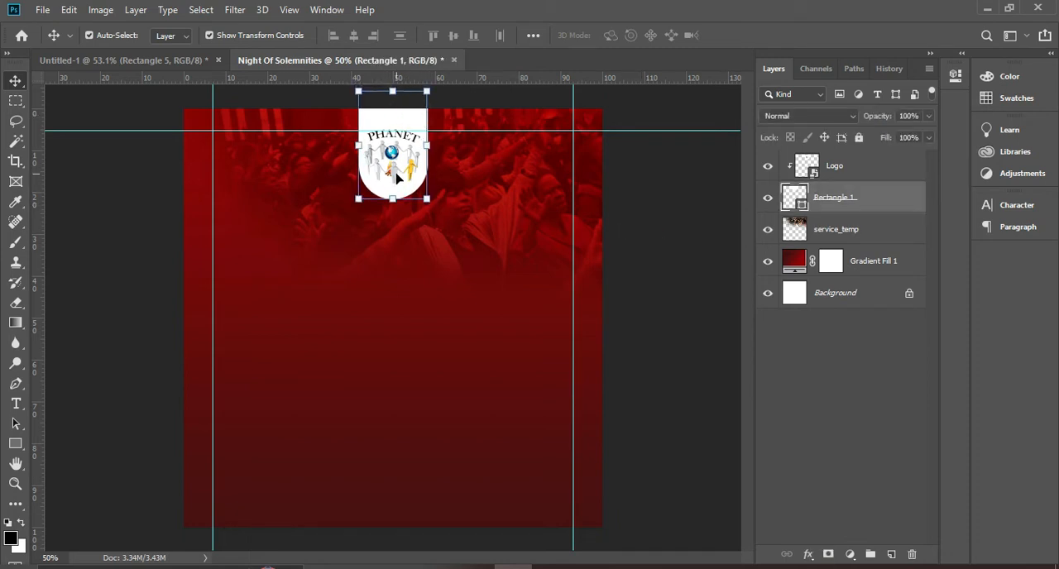
# Group the Logo, Rectangle 1, service_temp and Gradient Fill 1 layers together
pyautogui.click(682, 275)
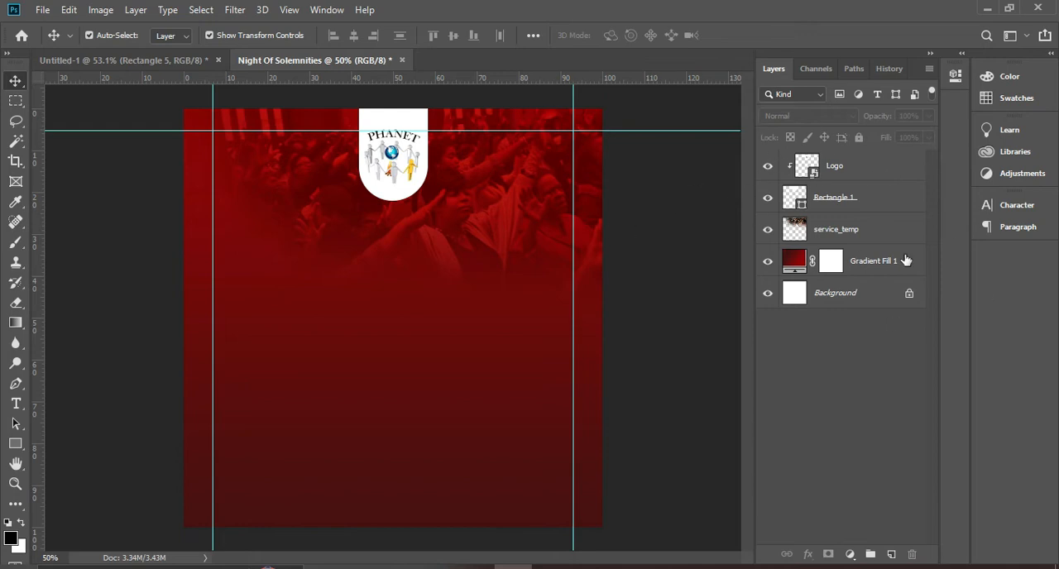
pyautogui.click(871, 172)
pyautogui.keyDown('ctrl'); pyautogui.click(868, 199); pyautogui.keyUp('ctrl')
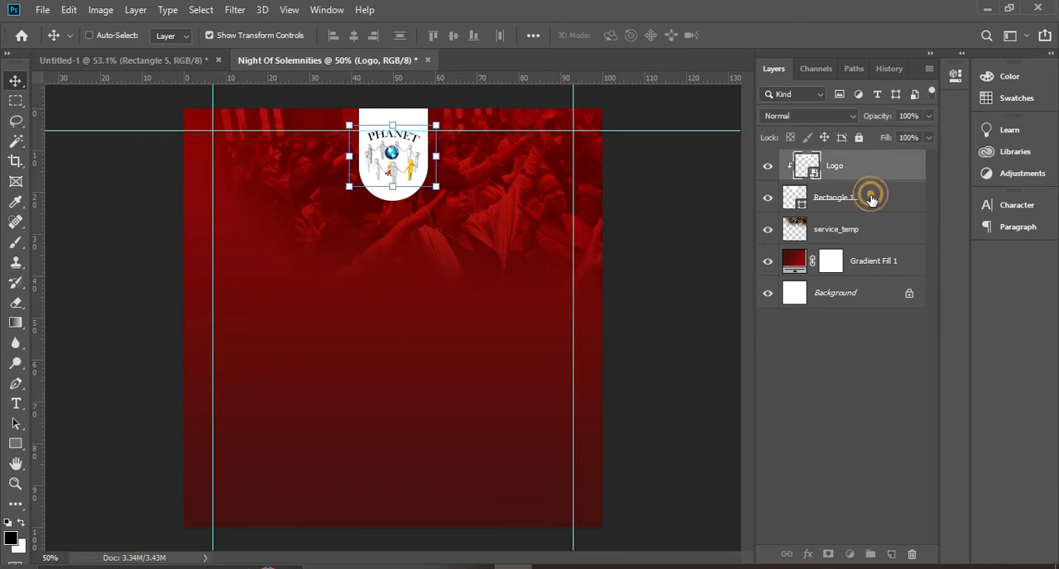
pyautogui.keyDown('ctrl'); pyautogui.click(865, 229); pyautogui.keyUp('ctrl')
pyautogui.keyDown('ctrl'); pyautogui.click(867, 261); pyautogui.keyUp('ctrl')
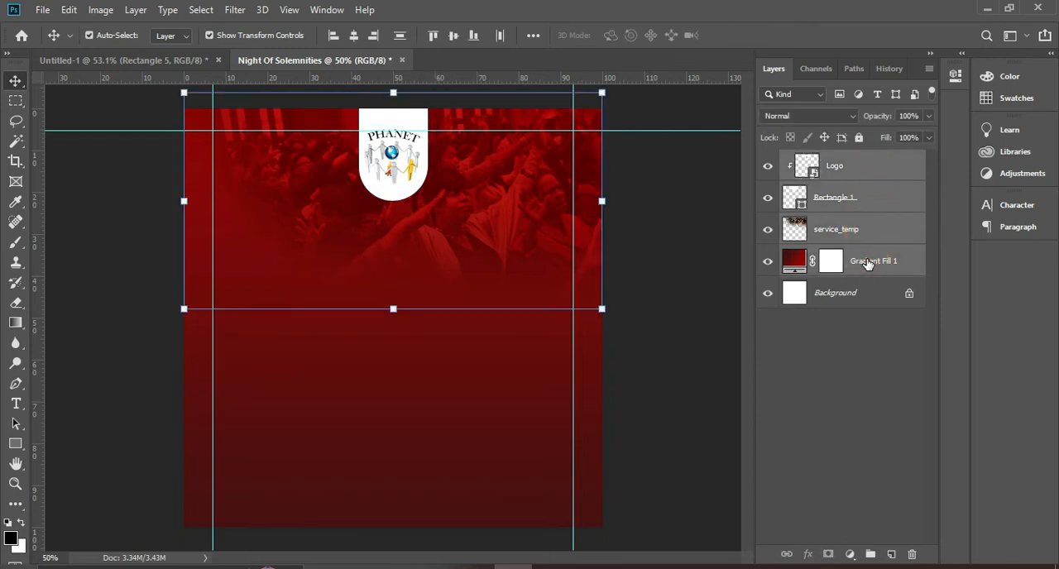
pyautogui.hotkey('ctrl', 'g')
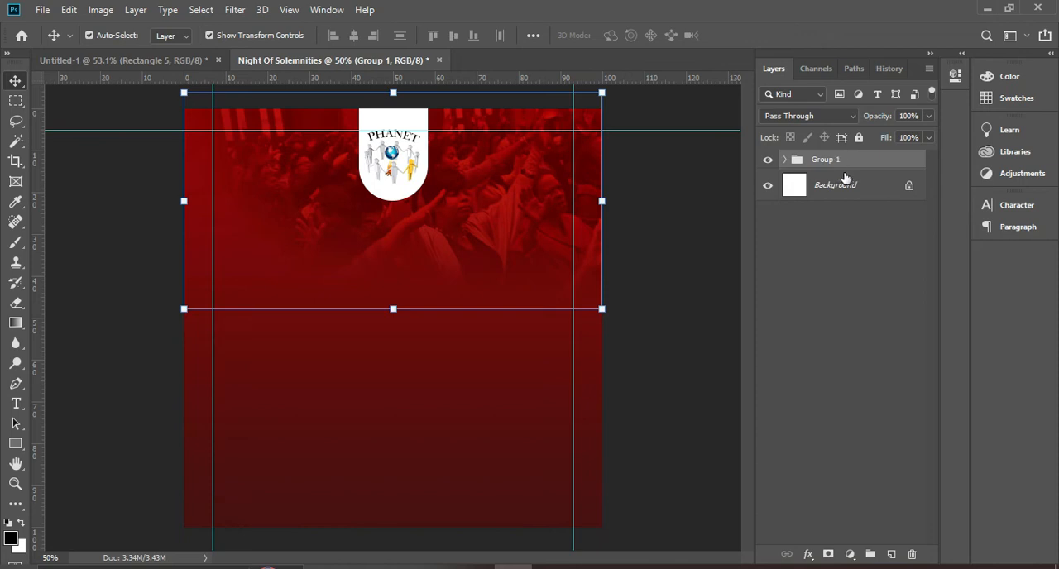
pyautogui.click(845, 163)
pyautogui.doubleClick(794, 165)
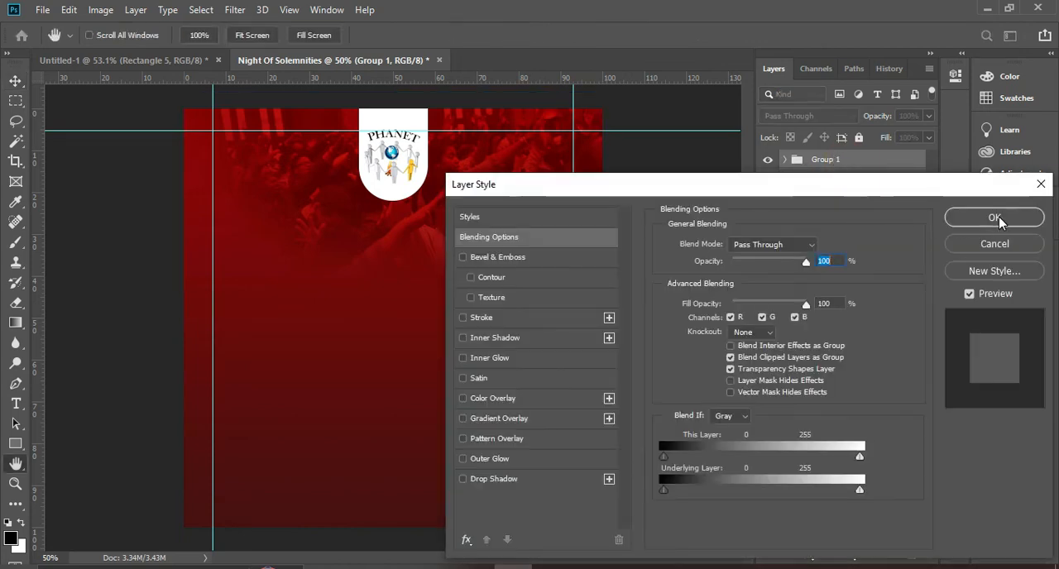
pyautogui.click(997, 218)
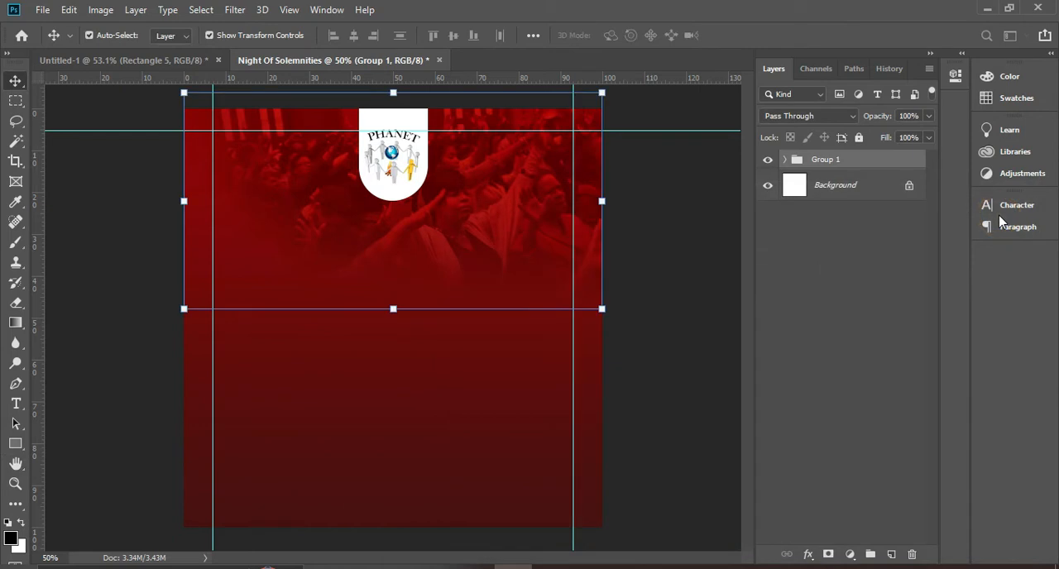
pyautogui.click(844, 165)
pyautogui.doubleClick(840, 162)
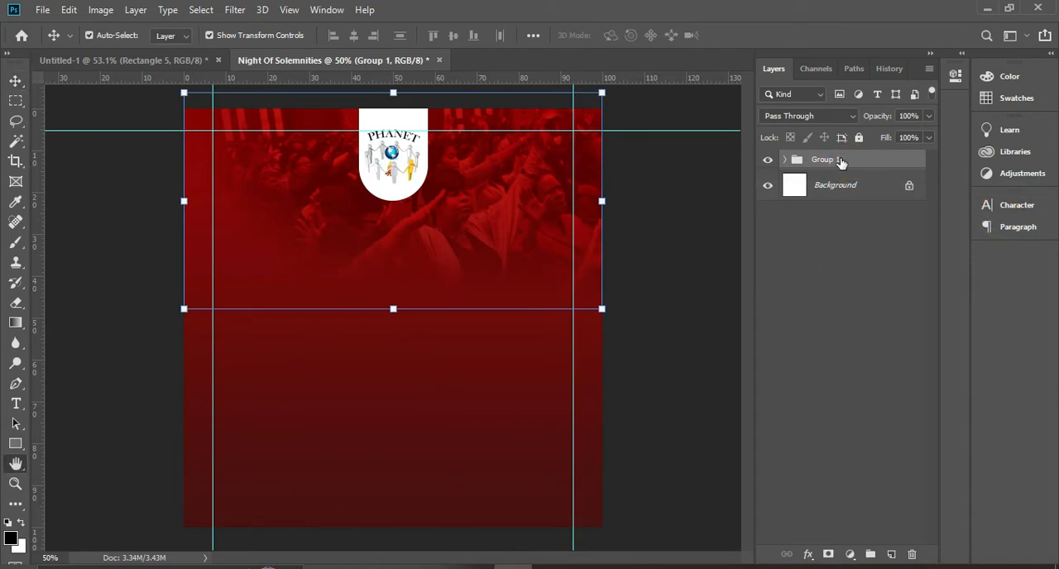
pyautogui.click(988, 244)
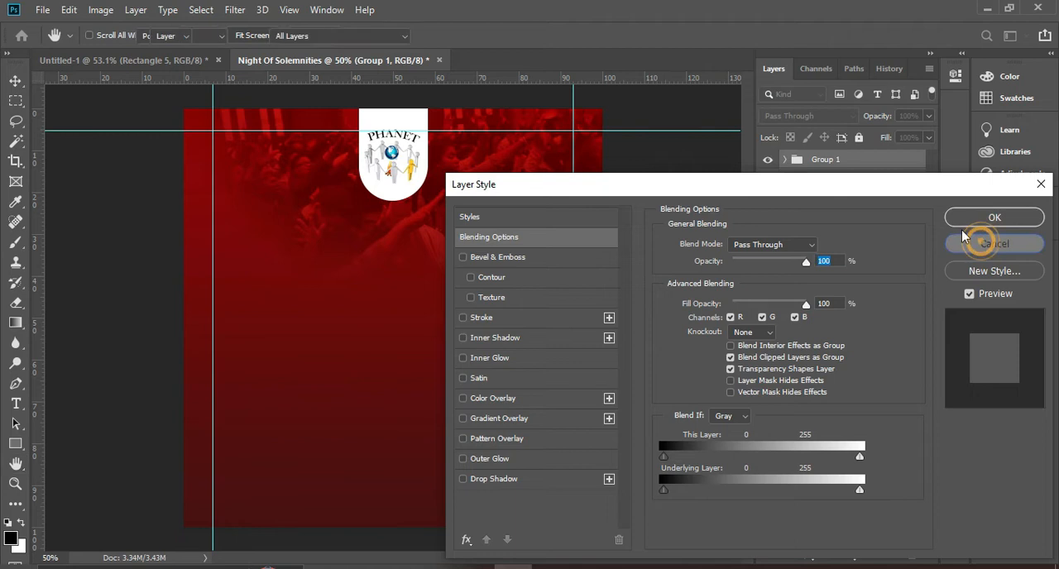
# Rename the new layer group as BACKGOUNDS and lock the whole group
pyautogui.doubleClick(834, 161)
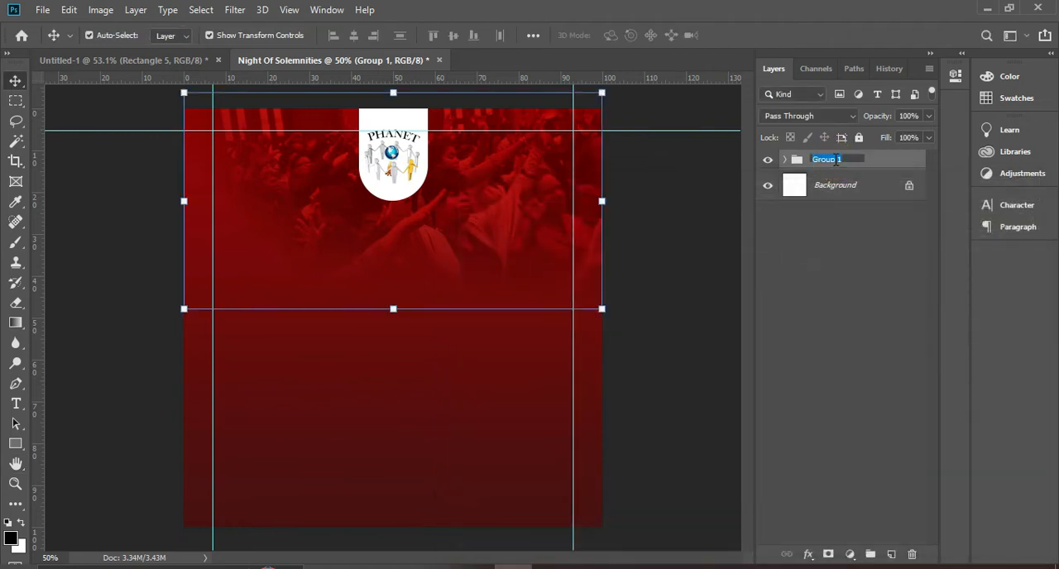
pyautogui.write('BACKGOUNDS')
pyautogui.click(908, 168)
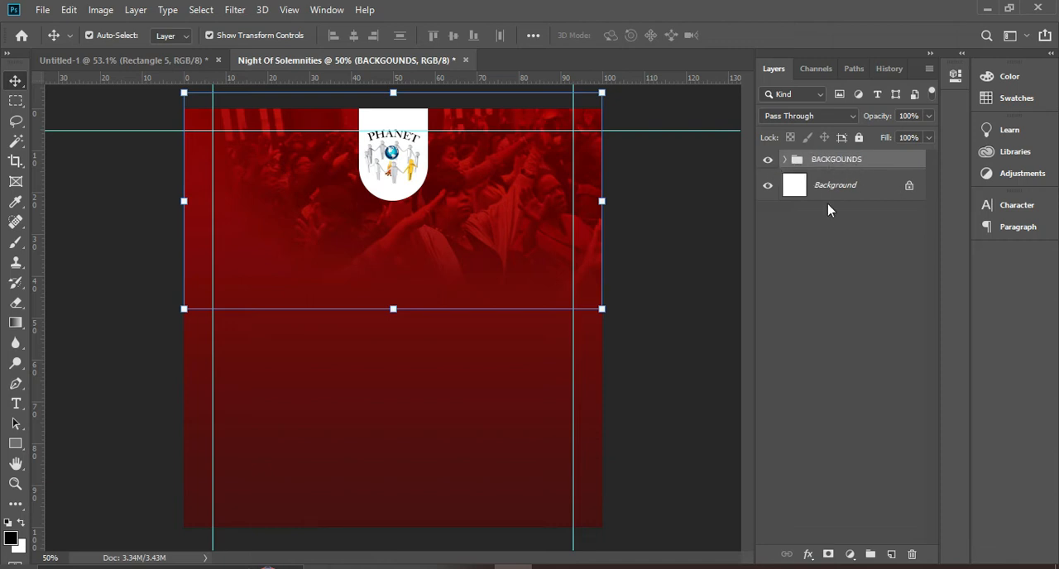
pyautogui.click(859, 137)
pyautogui.click(503, 224)
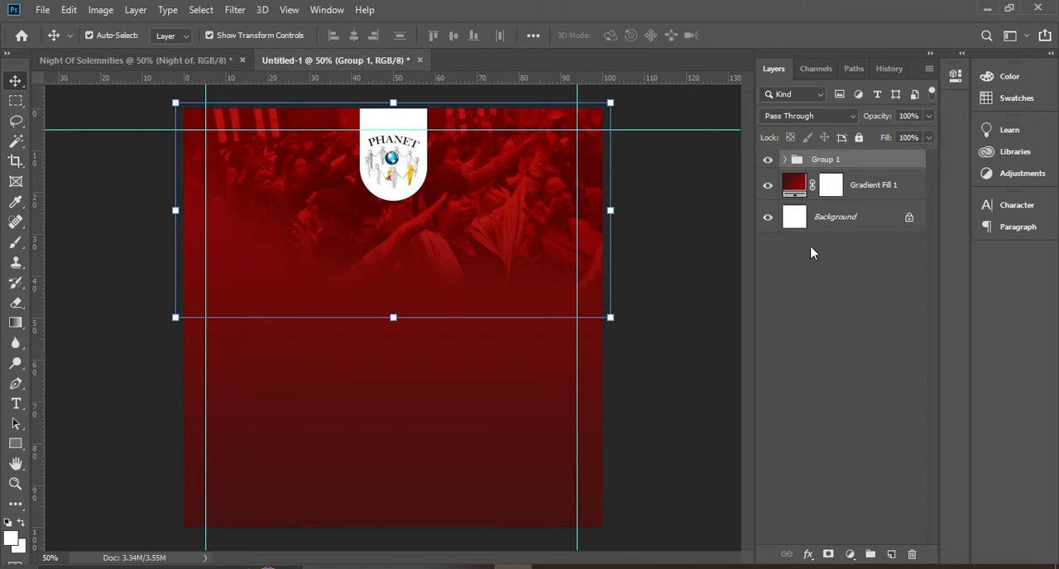
# In the Untitled-1 document, move the Gradient Fill 1 layer into Group 1, beneath service_temp, and collapse the group
pyautogui.click(785, 160)
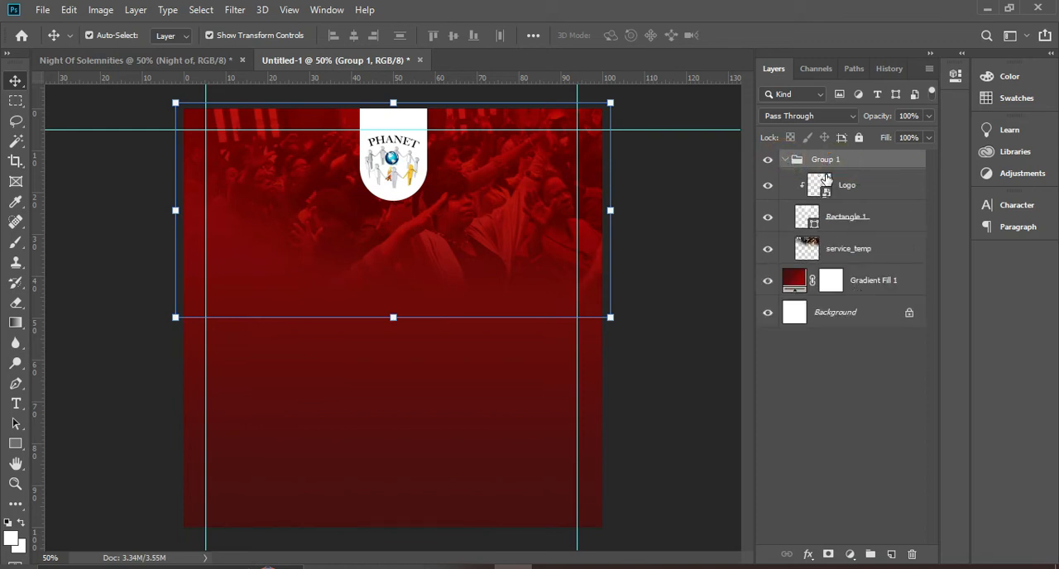
pyautogui.click(784, 160)
pyautogui.moveTo(870, 189); pyautogui.dragTo(869, 164)
pyautogui.click(784, 160)
pyautogui.moveTo(860, 190); pyautogui.dragTo(867, 288)
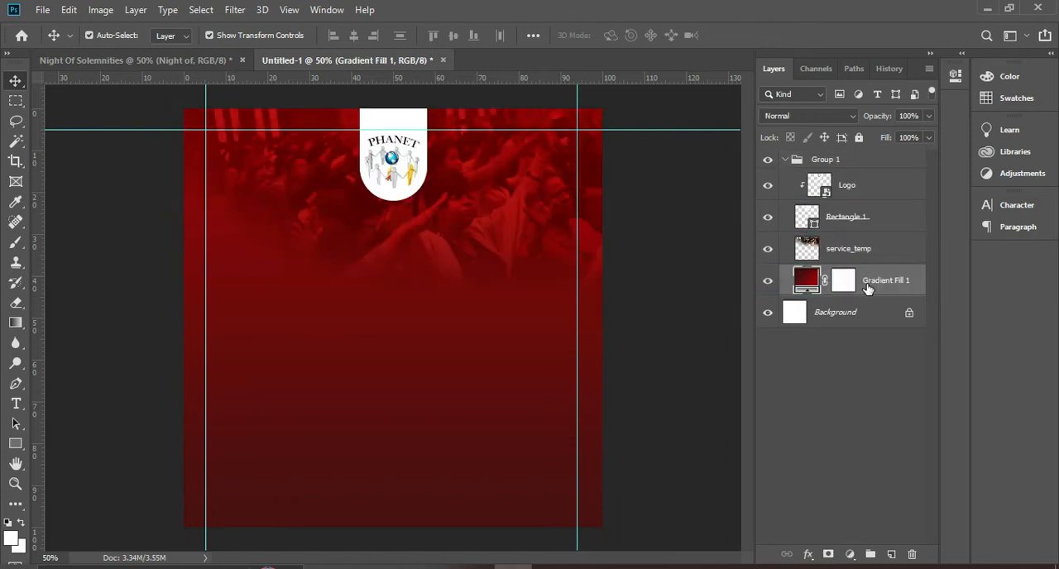
pyautogui.click(792, 163)
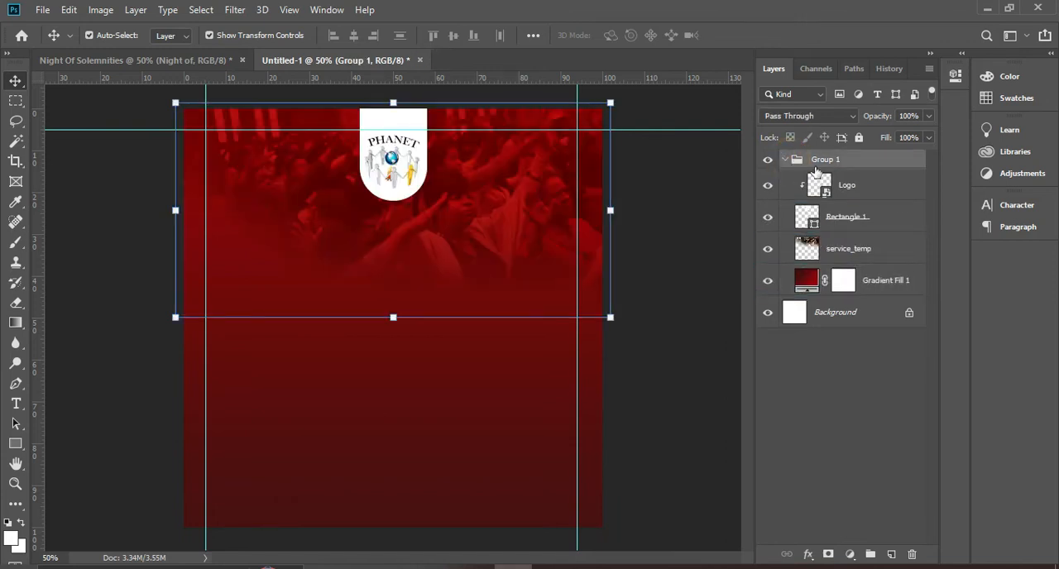
pyautogui.click(785, 160)
# Rename Group 1 as BACKGROUNDS and lock the whole group
pyautogui.doubleClick(837, 160)
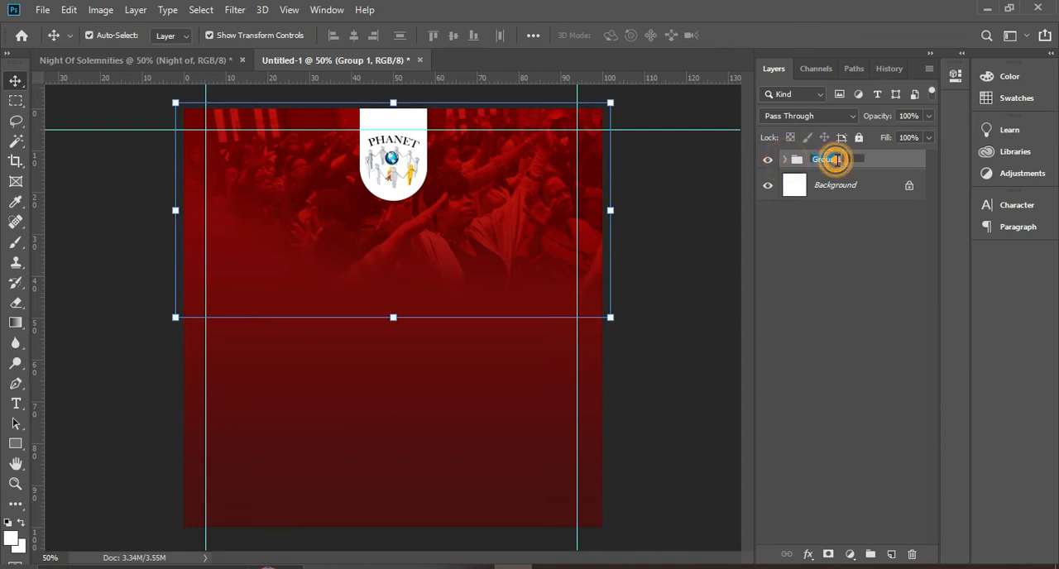
pyautogui.write('BACKGROUNDS')
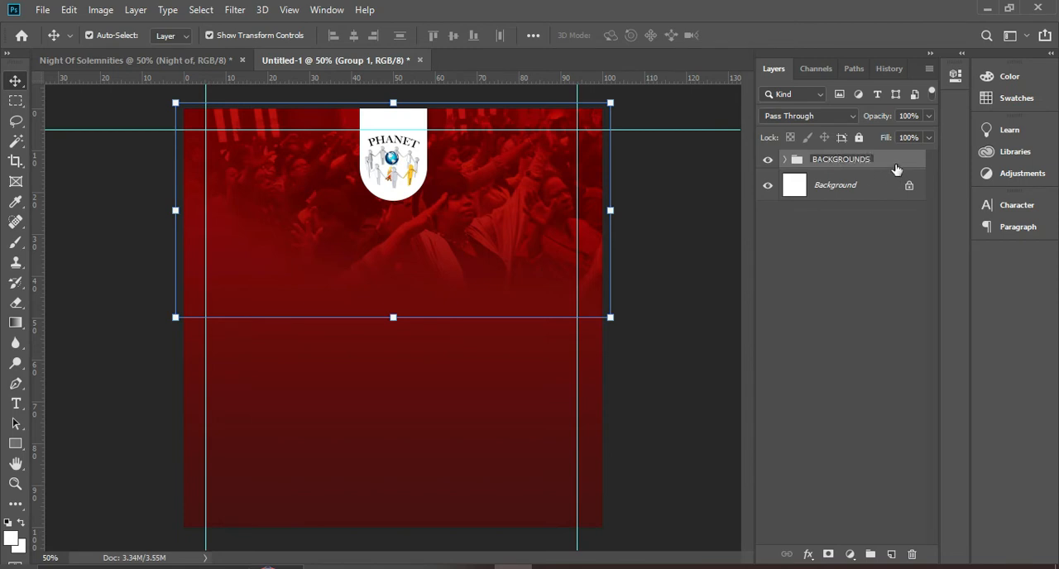
pyautogui.click(896, 169)
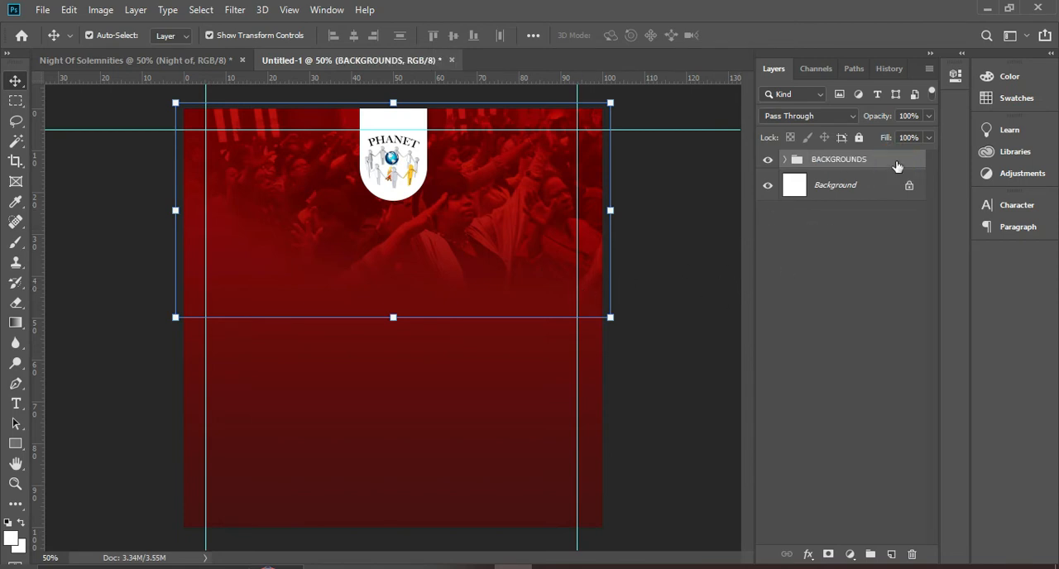
pyautogui.click(858, 137)
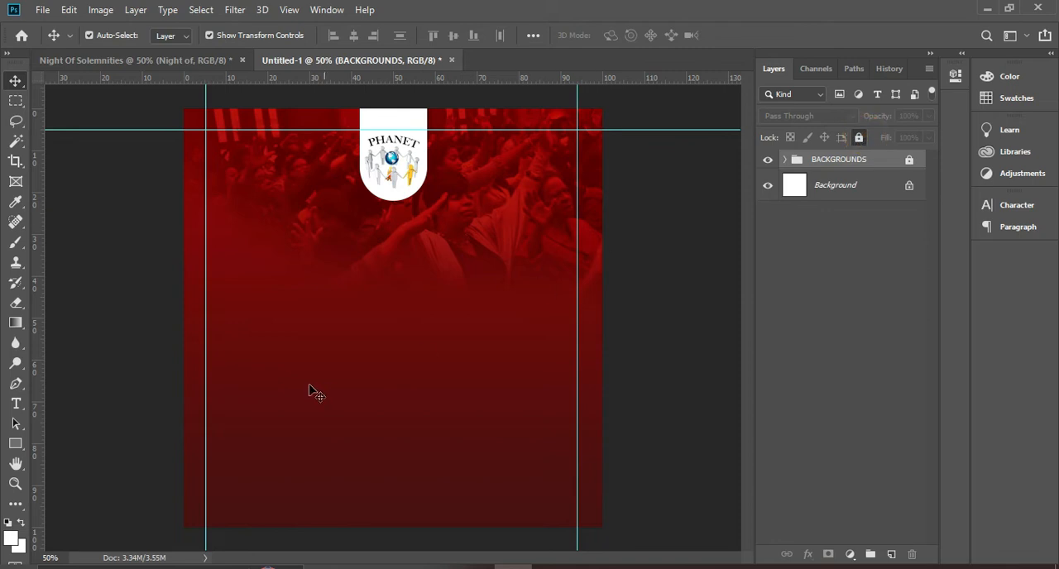
# Set up the Type tool with the CHICAGOO Regular font at 36 pt, left-aligned, in white (ffffff)
pyautogui.click(16, 403)
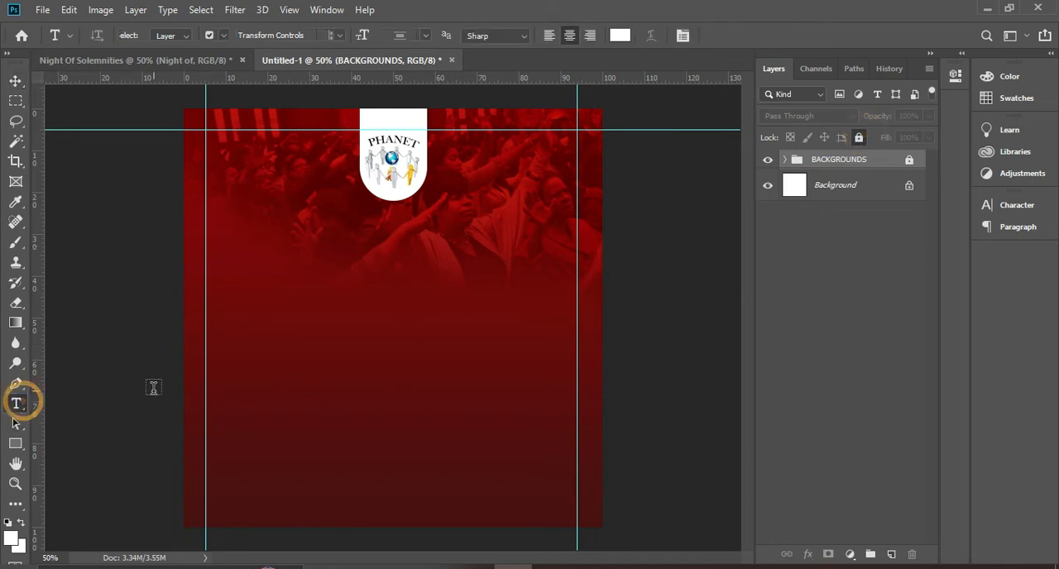
pyautogui.click(425, 35)
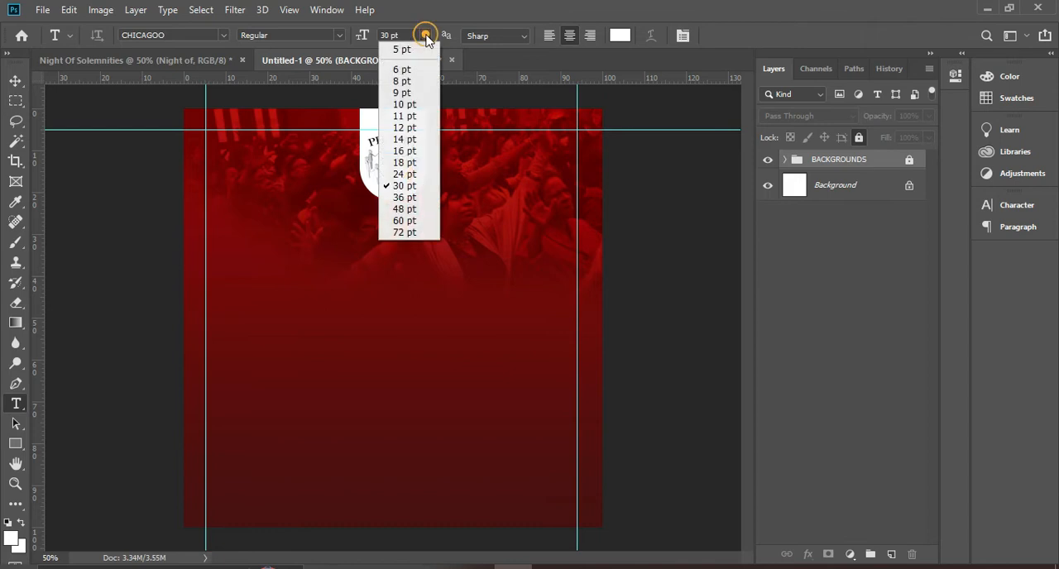
pyautogui.click(403, 198)
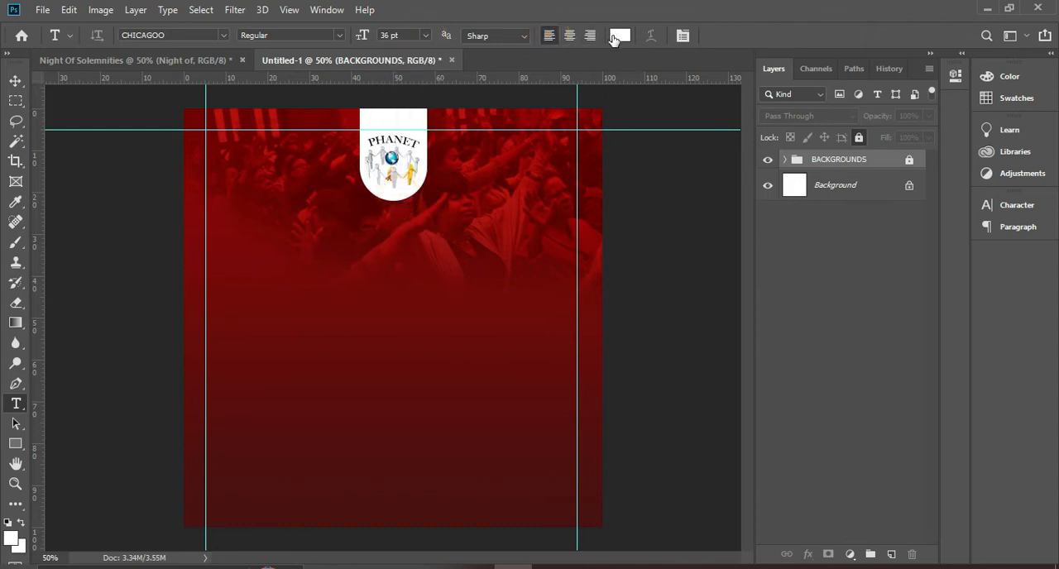
pyautogui.click(620, 36)
pyautogui.moveTo(704, 244); pyautogui.dragTo(621, 204)
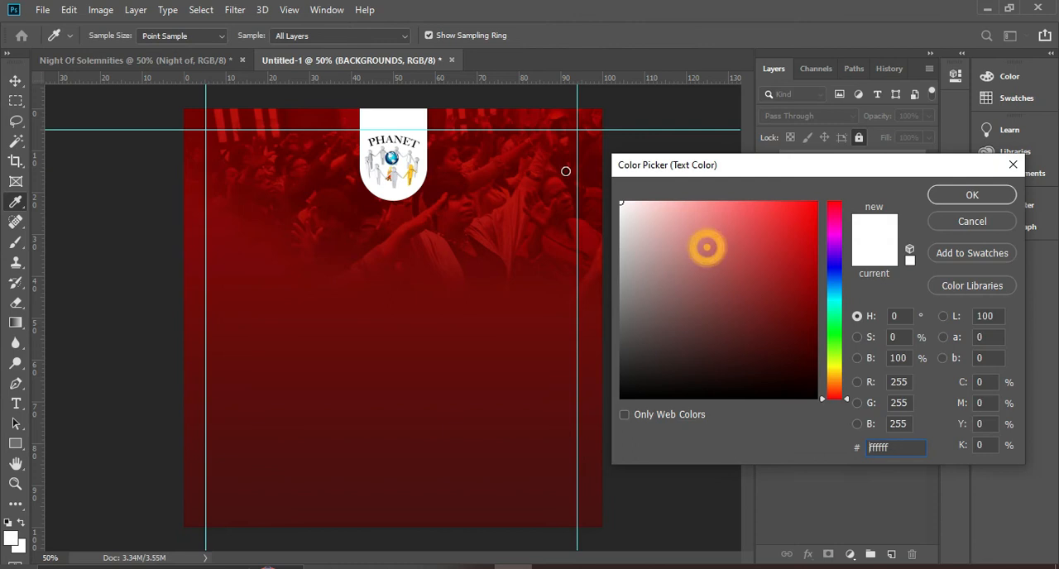
pyautogui.click(972, 197)
pyautogui.click(1014, 205)
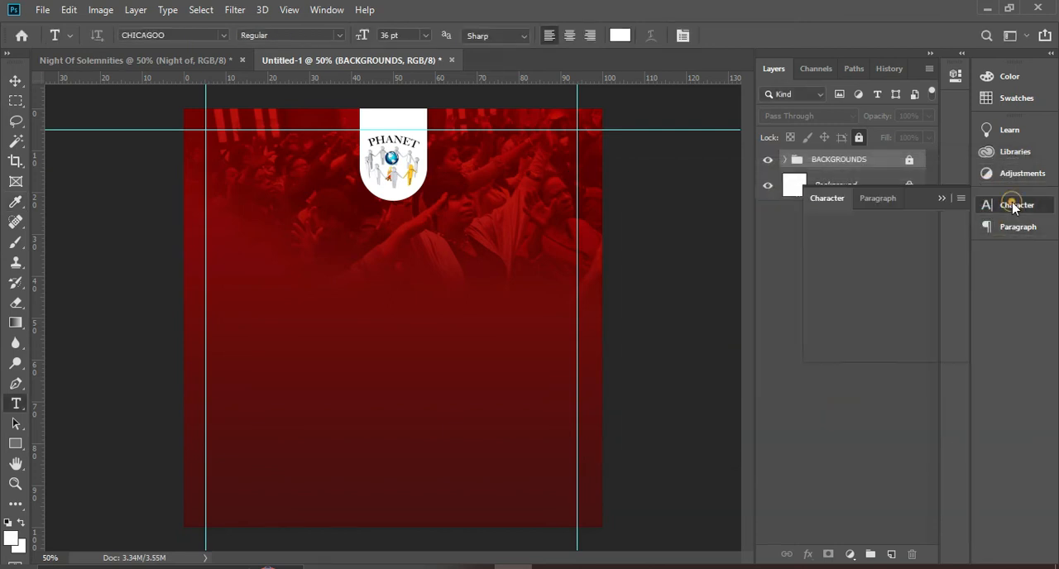
pyautogui.click(822, 226)
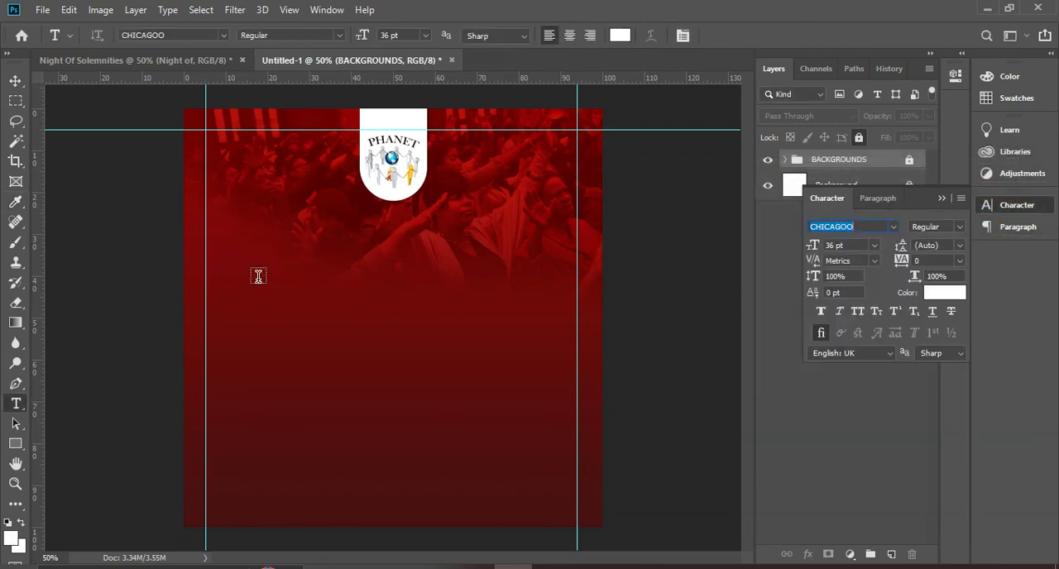
# Add the text "Night of" below the logo badge and centre it horizontally on the flyer
pyautogui.click(314, 276)
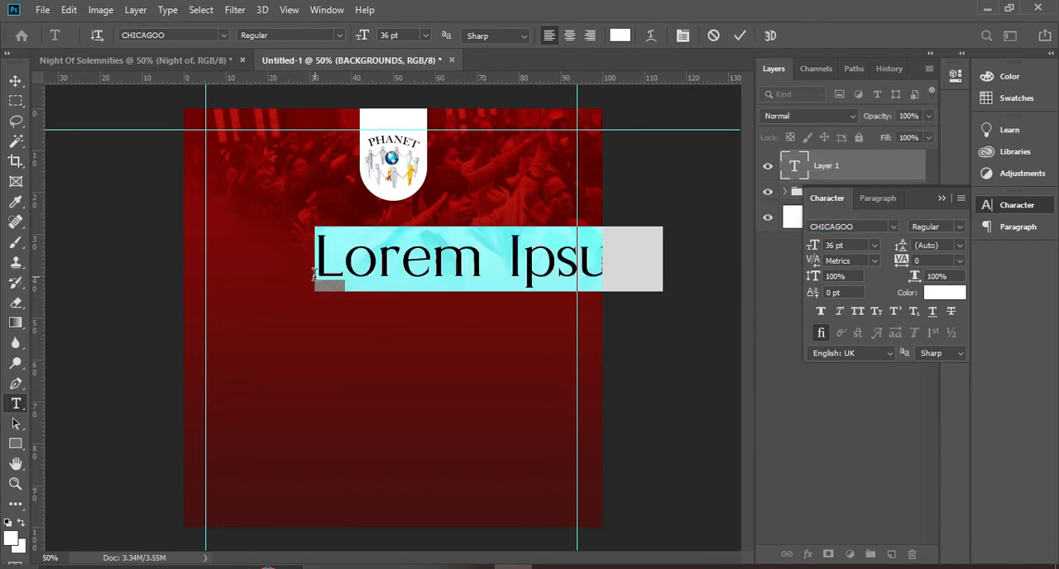
pyautogui.write('Night o f')
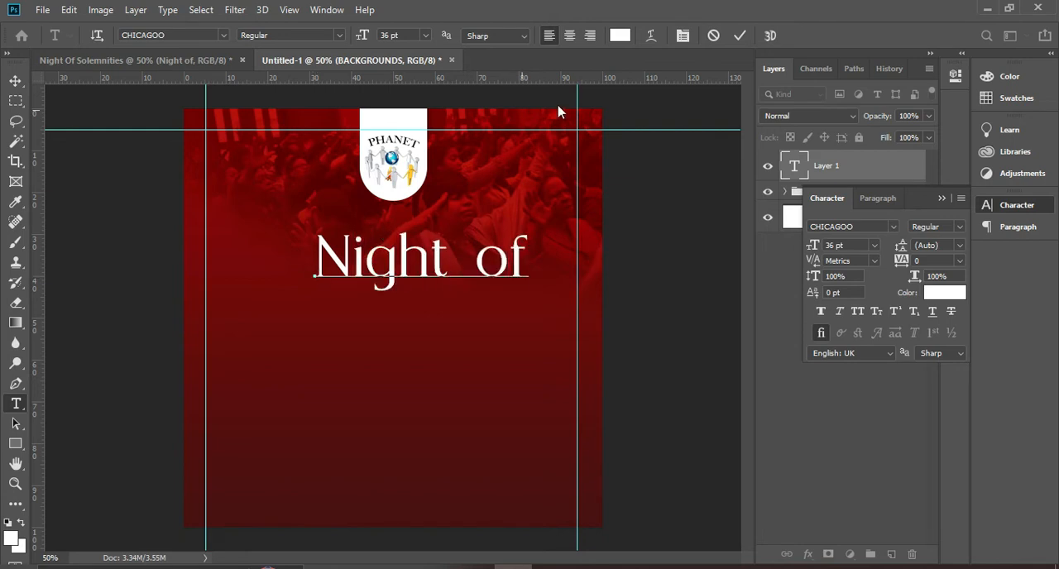
pyautogui.click(740, 35)
pyautogui.click(14, 78)
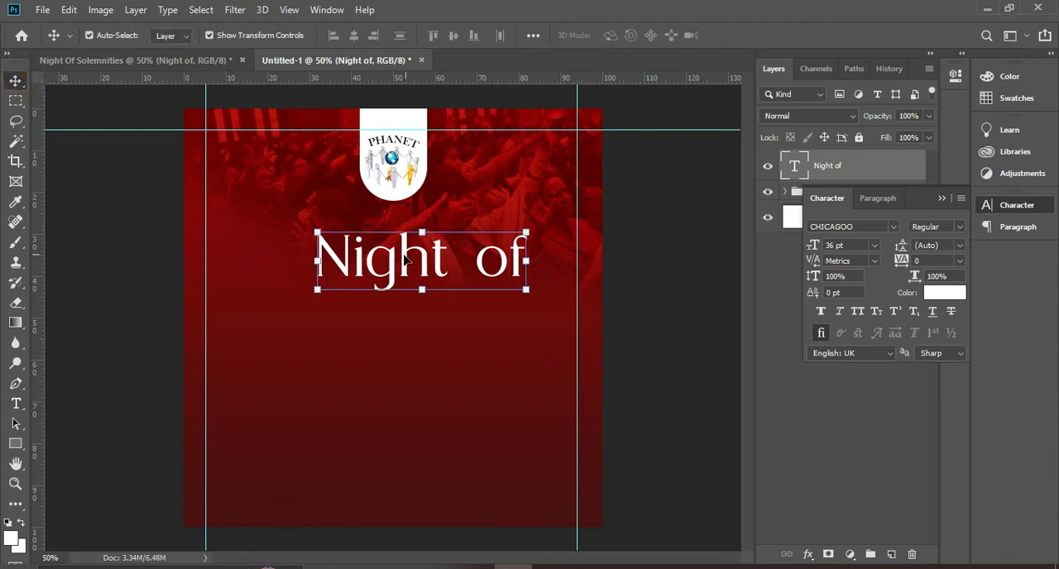
pyautogui.moveTo(405, 258); pyautogui.dragTo(377, 263)
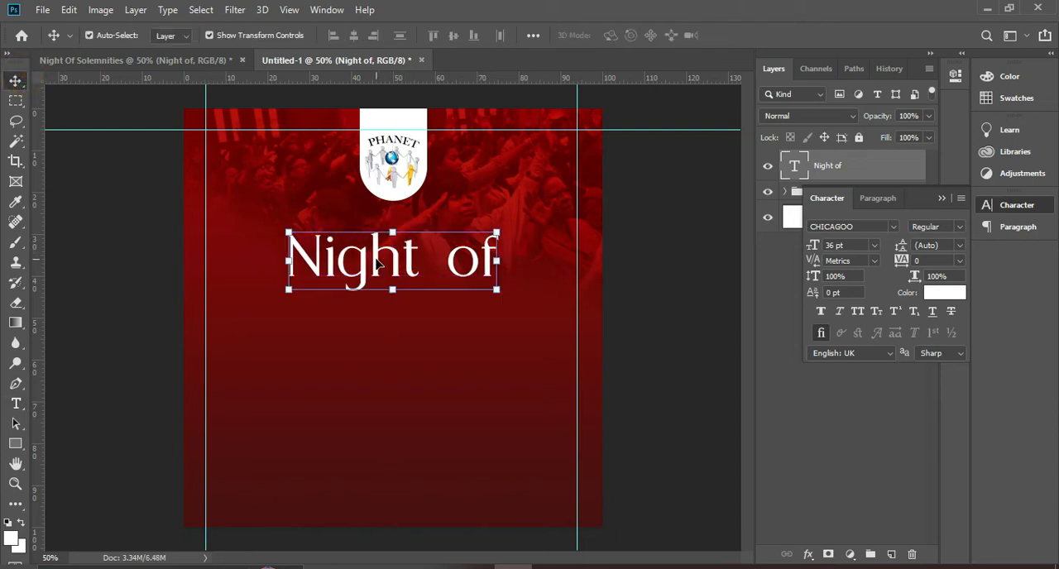
# Duplicate the "Night of" text below the original and change the copy's wording to "Solemnities"
pyautogui.hotkey('ctrl', 'j')
pyautogui.moveTo(377, 263); pyautogui.dragTo(378, 369)
pyautogui.doubleClick(387, 357)
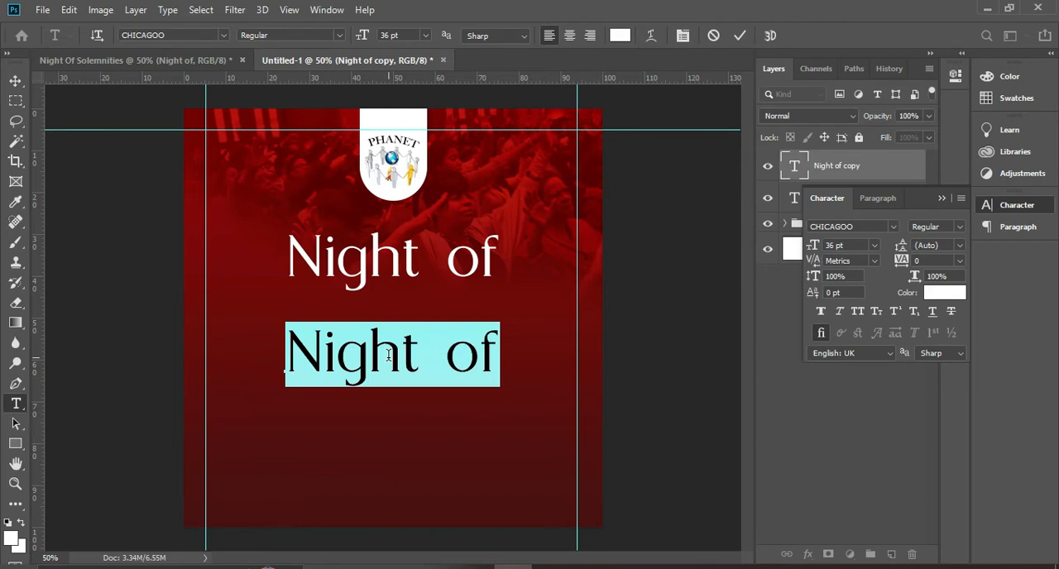
pyautogui.write('So')
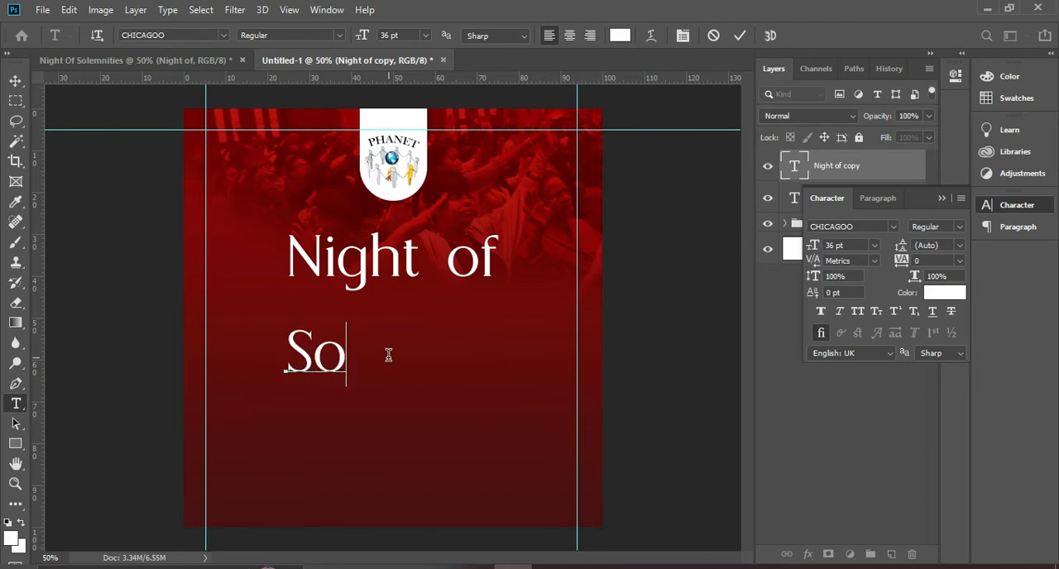
pyautogui.write('le')
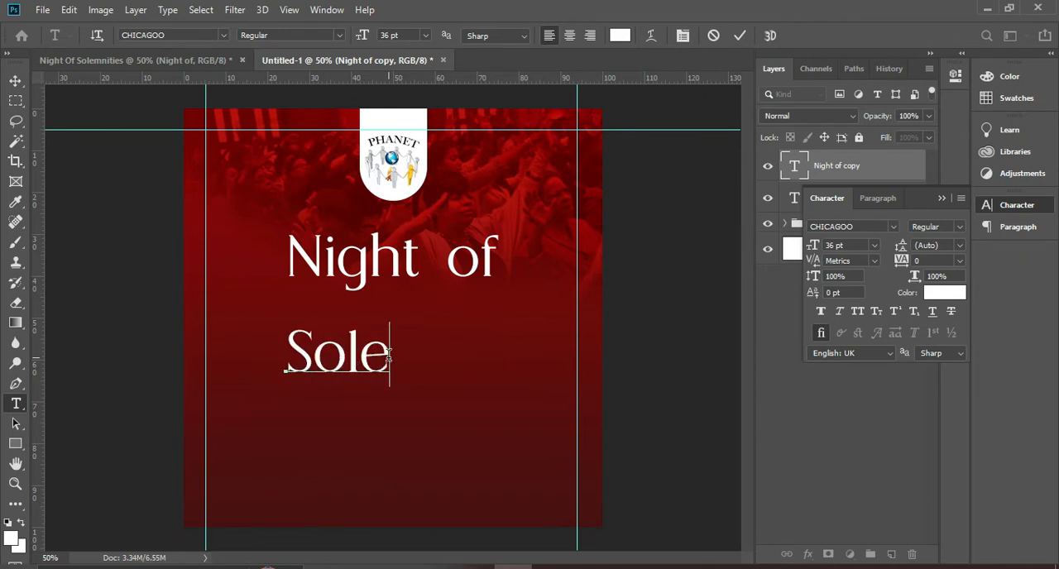
pyautogui.write('m')
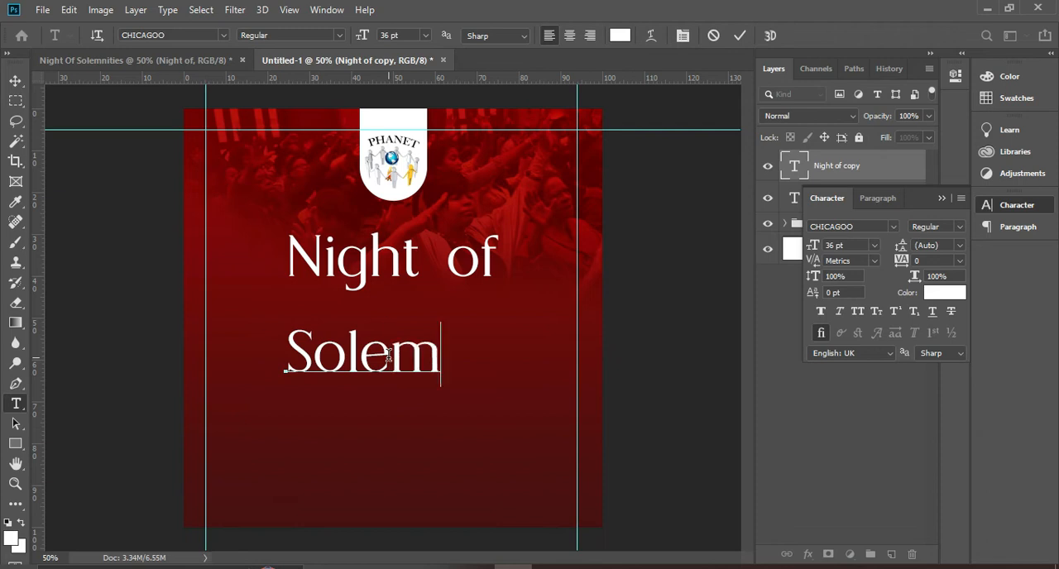
pyautogui.write('nities')
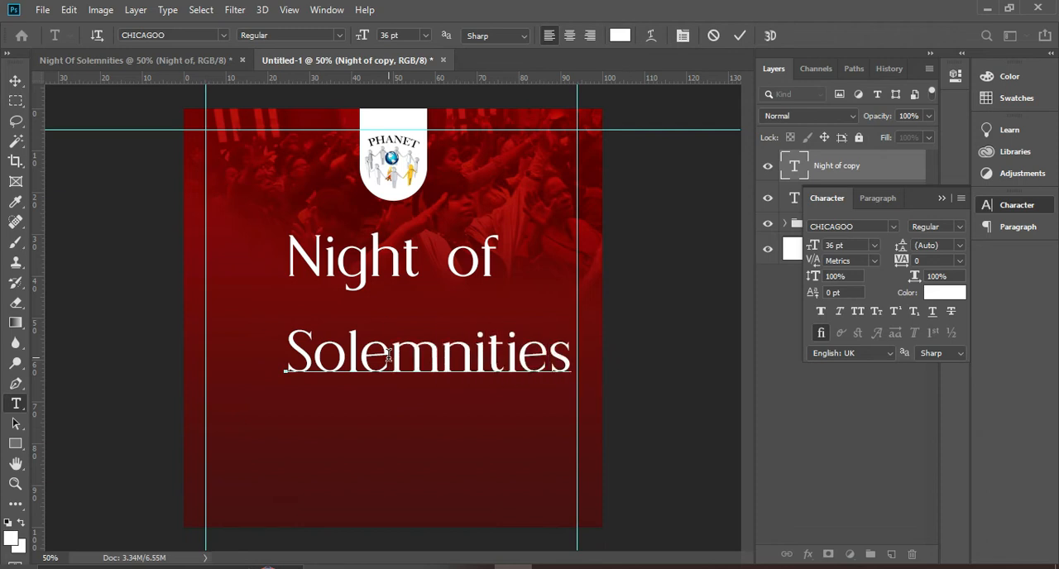
pyautogui.click(740, 36)
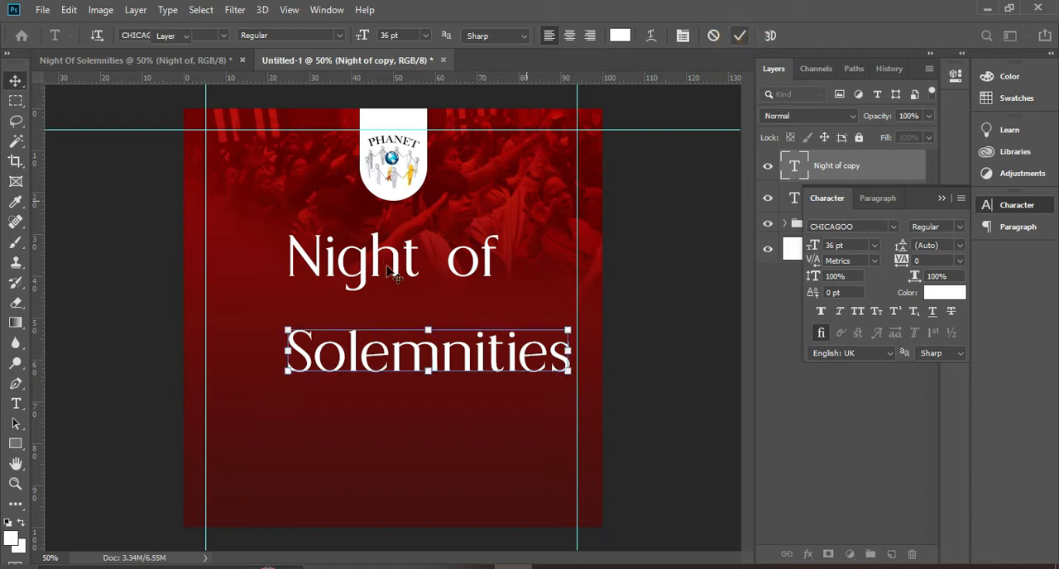
# Move the "Solemnities" text up directly beneath "Night of", centred horizontally on the flyer
pyautogui.press('v')
pyautogui.moveTo(454, 355); pyautogui.dragTo(416, 311)
pyautogui.click(650, 284)
pyautogui.click(453, 314)
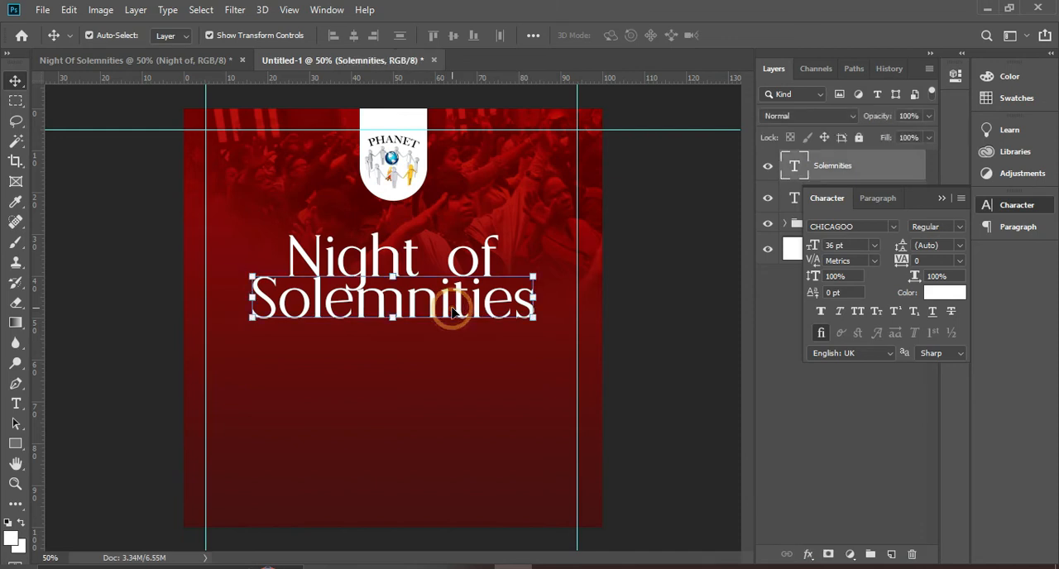
# Change the "Solemnities" text to the Bandung Signature Free Personal font and enlarge it to about the width of "Night of", centred beneath it
pyautogui.click(893, 226)
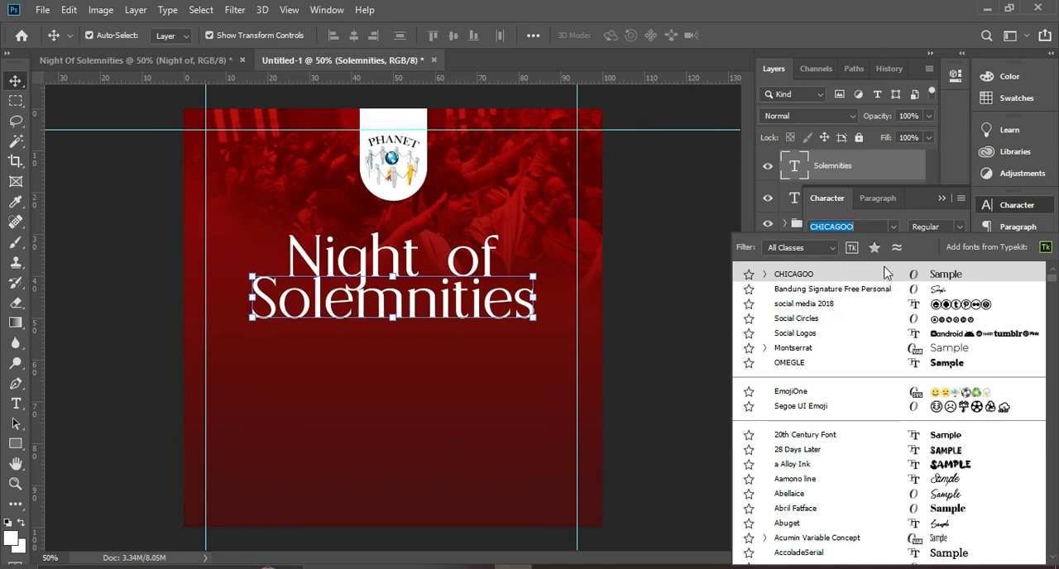
pyautogui.click(844, 290)
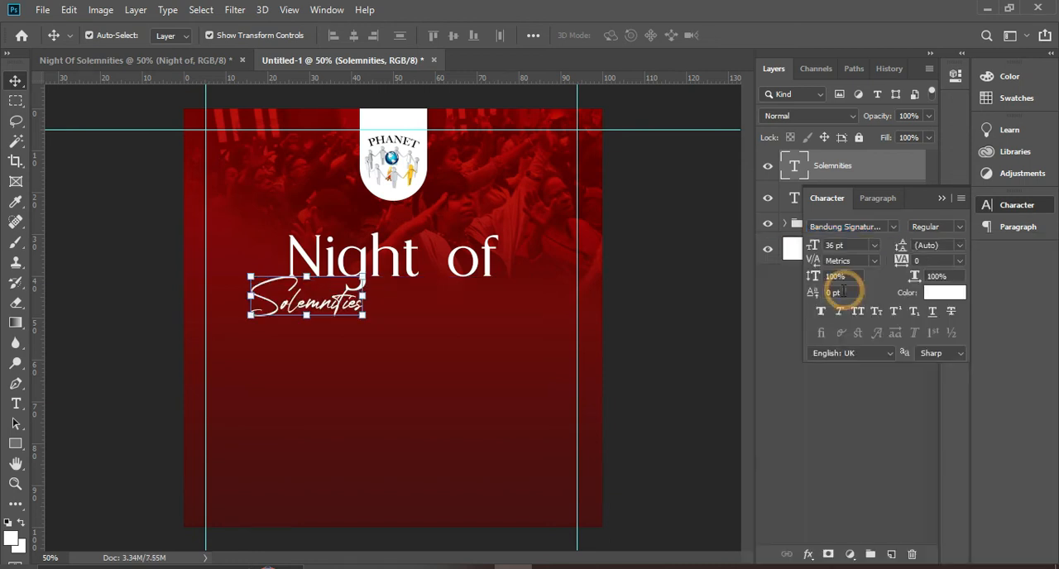
pyautogui.moveTo(364, 319); pyautogui.dragTo(472, 339)
pyautogui.moveTo(406, 329); pyautogui.dragTo(472, 331)
pyautogui.press('Return')
pyautogui.click(428, 309)
pyautogui.press('Return')
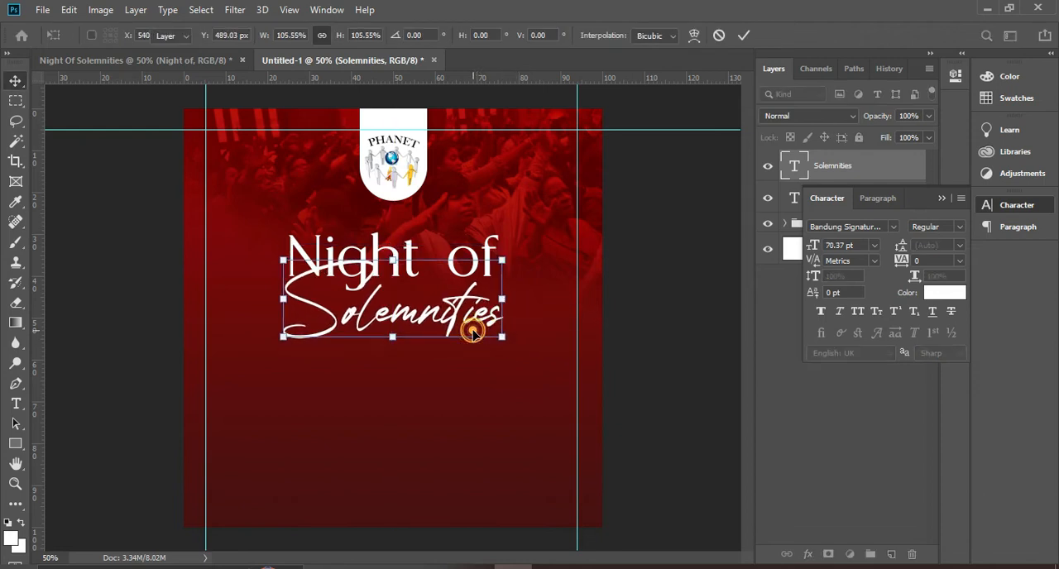
# Set the "Solemnities" text colour to golden yellow (ffc420)
pyautogui.click(946, 293)
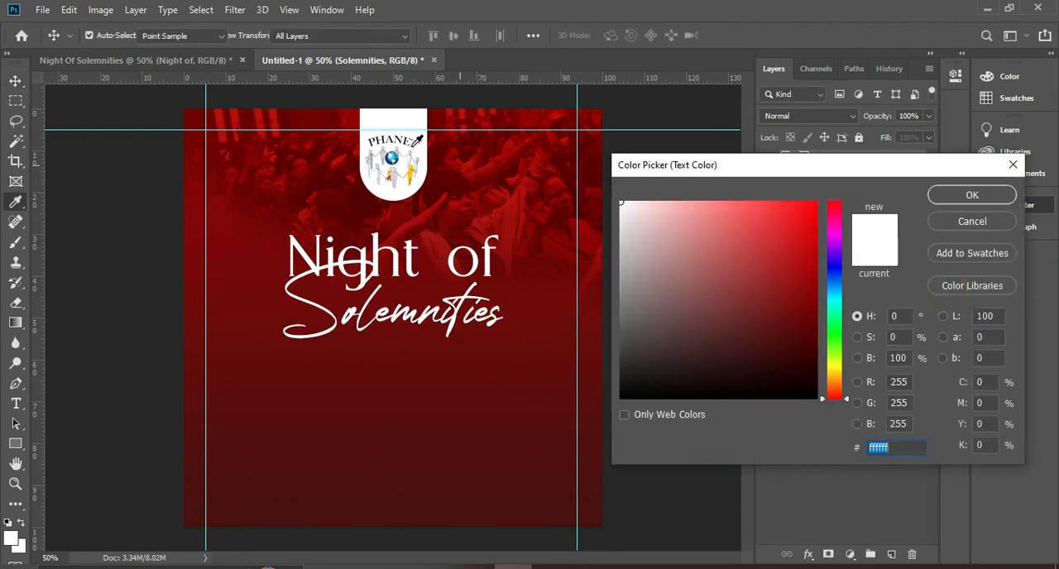
pyautogui.write('ffc420')
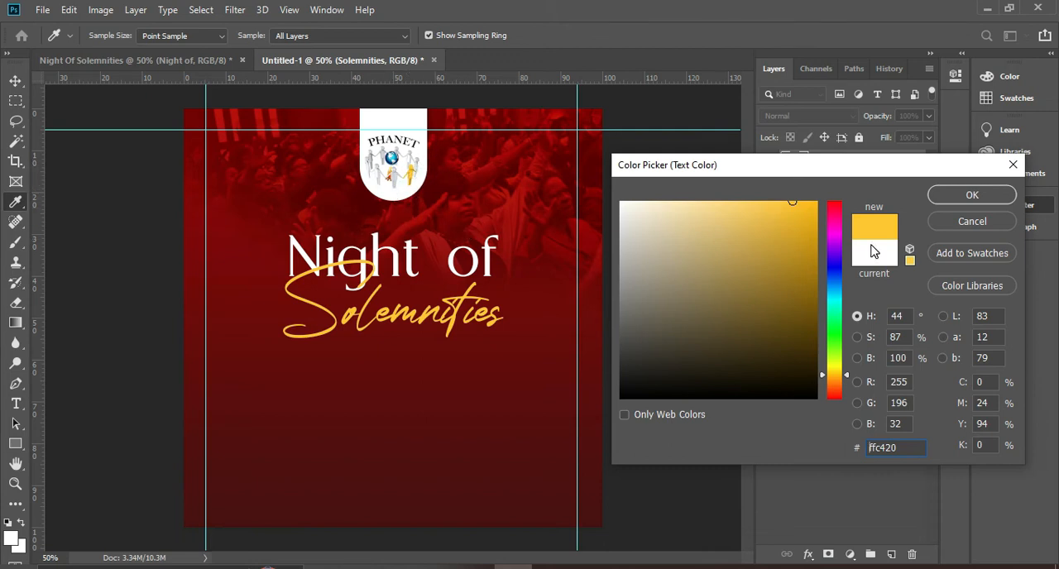
pyautogui.click(969, 194)
pyautogui.click(689, 353)
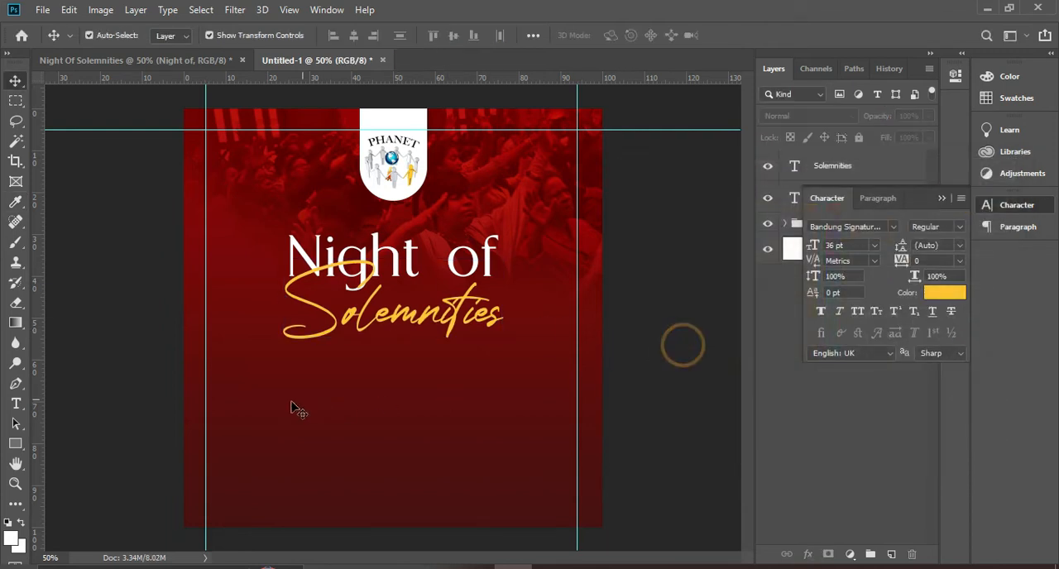
# Draw a white rectangular strip about 1144 x 64 px across the full width near the flyer's lower edge
pyautogui.click(15, 444)
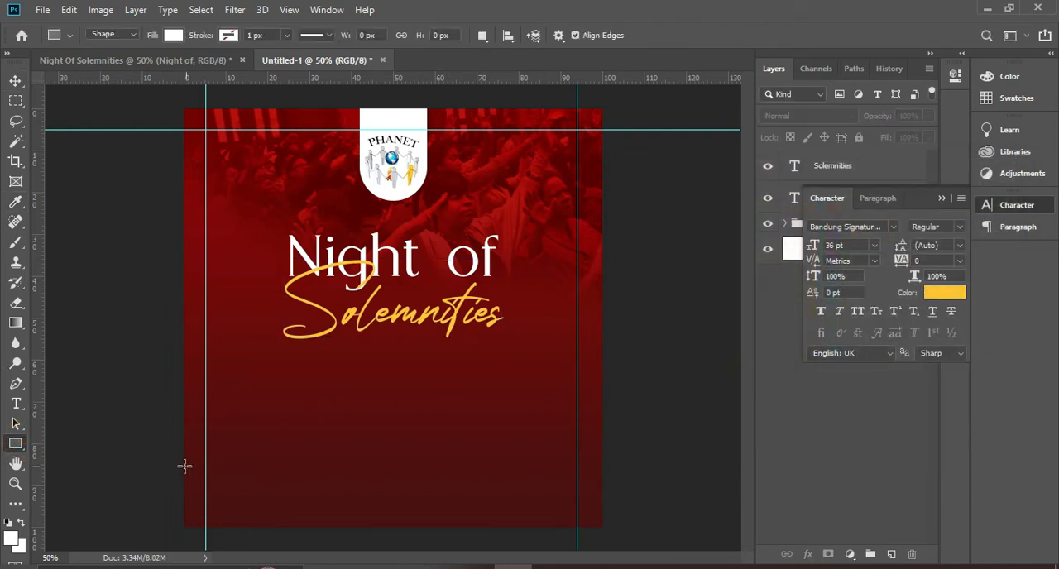
pyautogui.moveTo(172, 487); pyautogui.dragTo(613, 510)
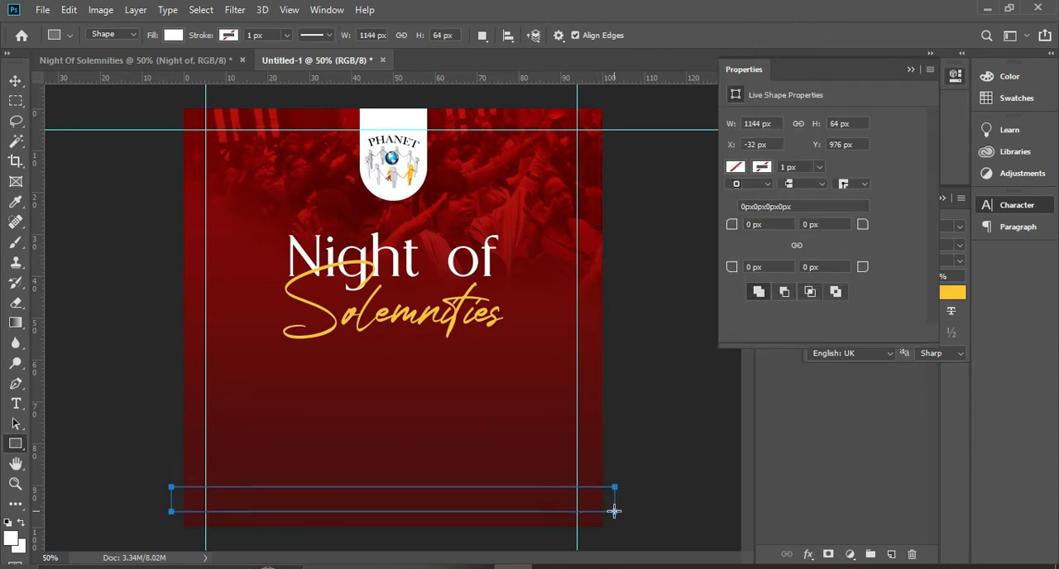
pyautogui.click(16, 80)
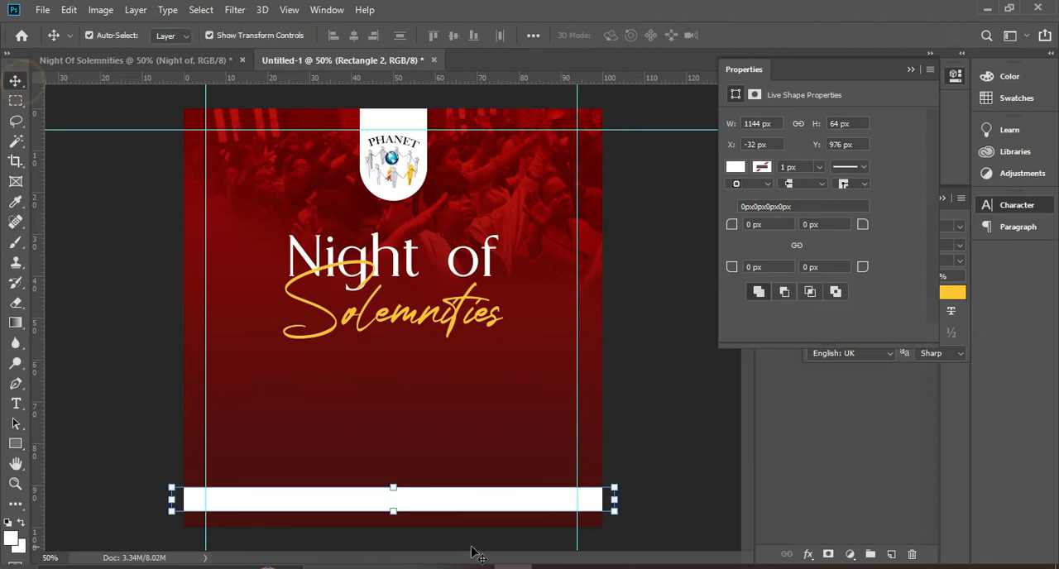
pyautogui.click(677, 395)
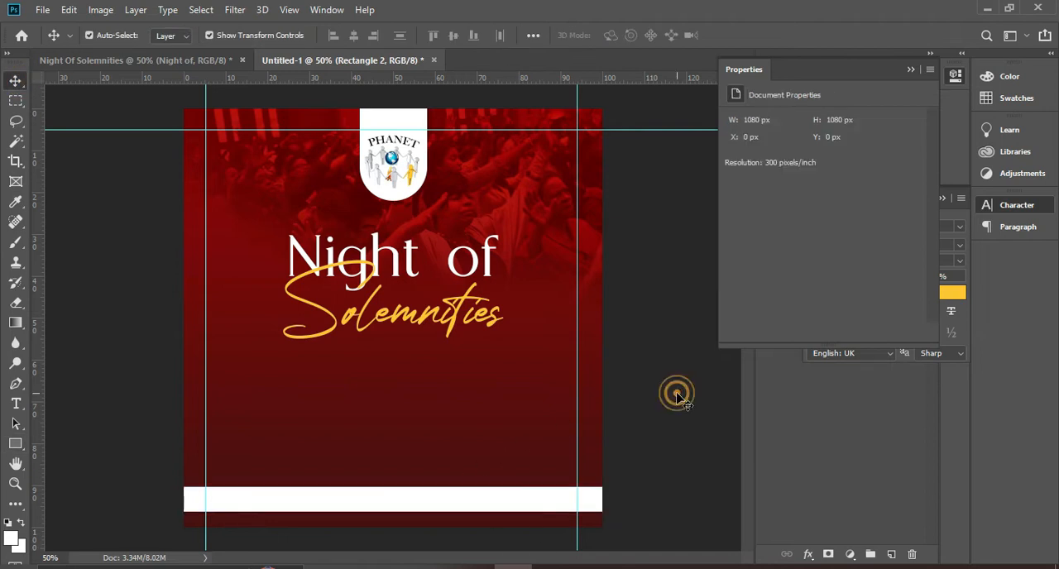
pyautogui.click(914, 71)
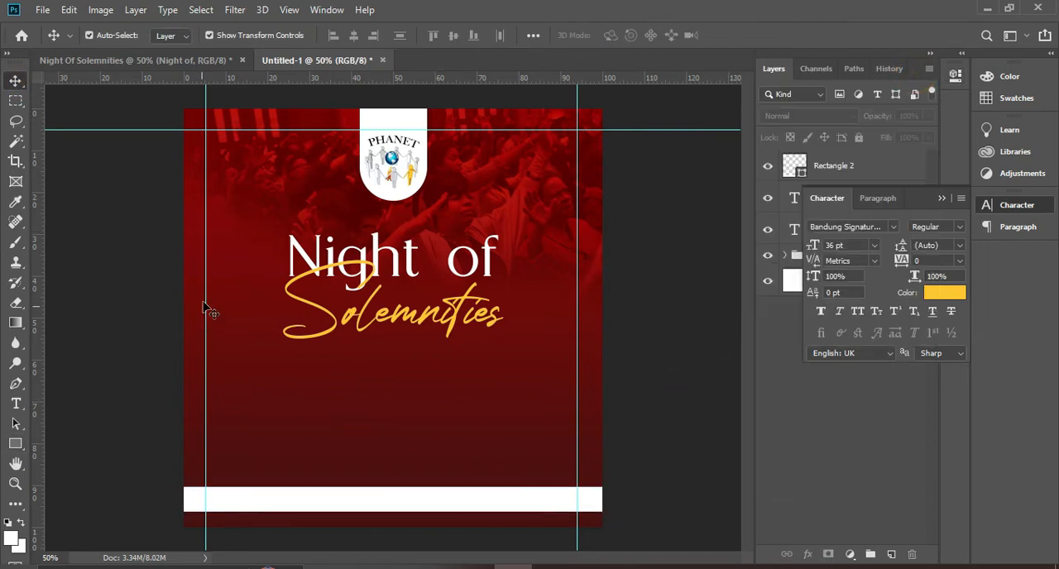
# Draw a white rectangle between "Solemnities" and the bottom strip and stretch it to about 593 x 202 px
pyautogui.click(15, 443)
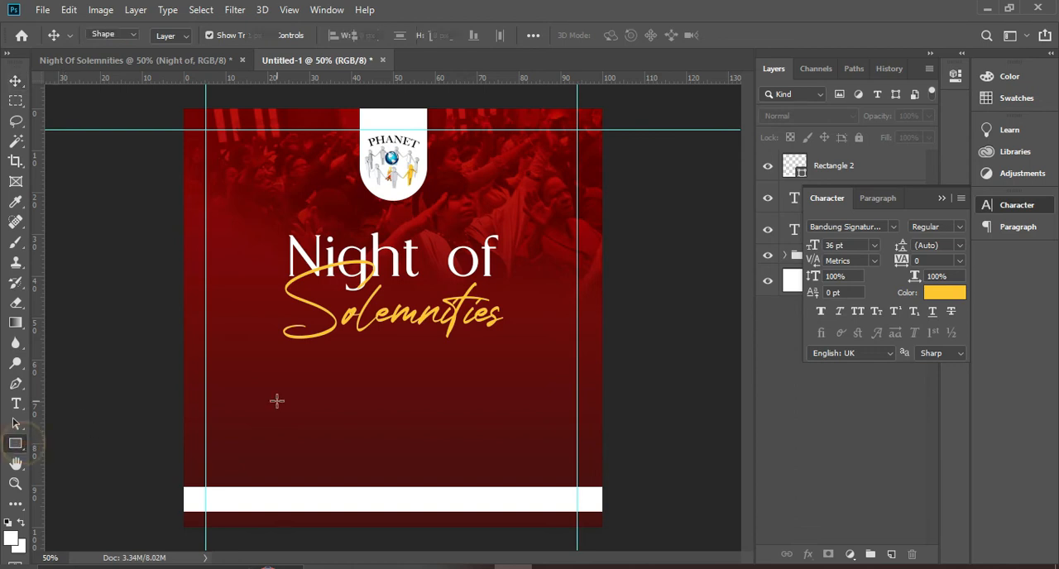
pyautogui.moveTo(269, 368); pyautogui.dragTo(495, 442)
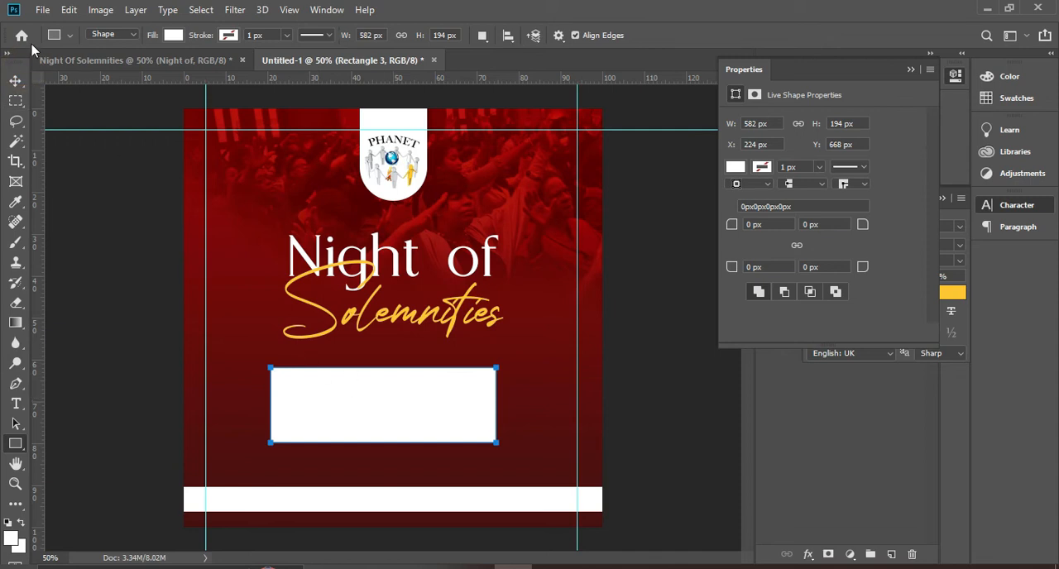
pyautogui.click(15, 80)
pyautogui.moveTo(383, 368); pyautogui.dragTo(383, 364)
pyautogui.moveTo(499, 405); pyautogui.dragTo(502, 404)
pyautogui.doubleClick(442, 406)
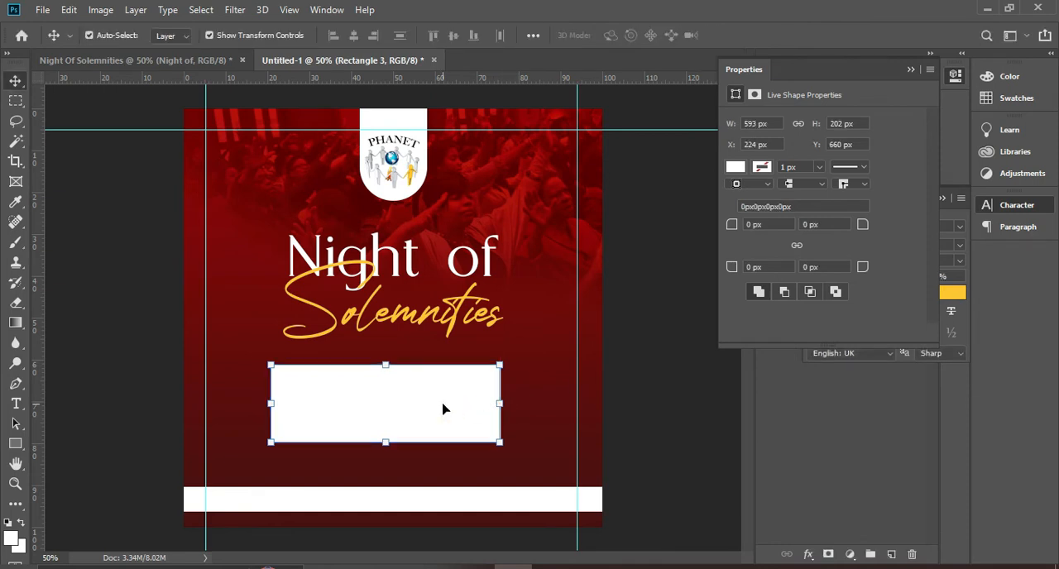
# Centre the new white rectangle horizontally on the flyer and keep its layer selected
pyautogui.hotkey('ctrl', 'a')
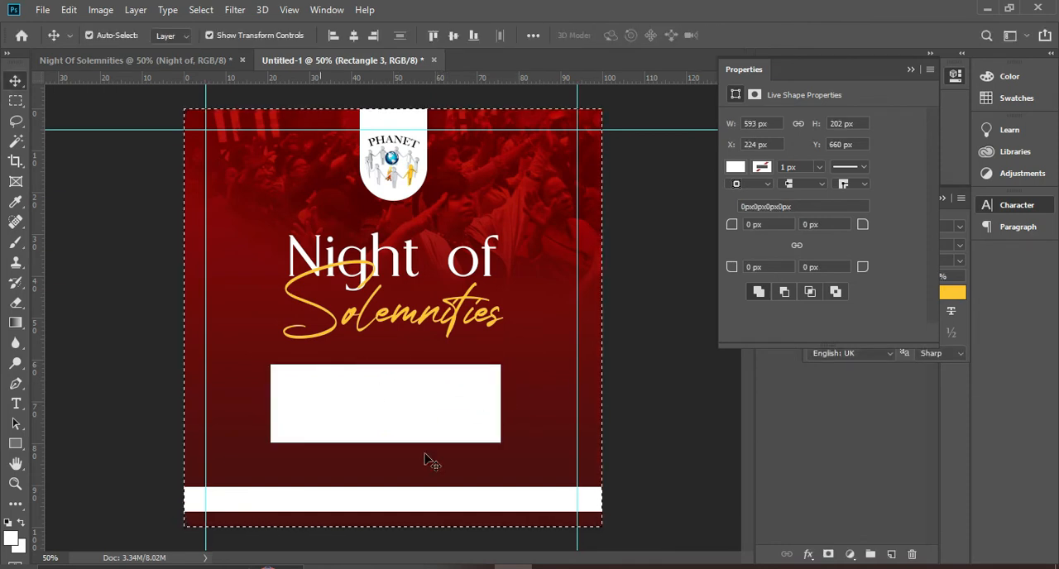
pyautogui.click(354, 36)
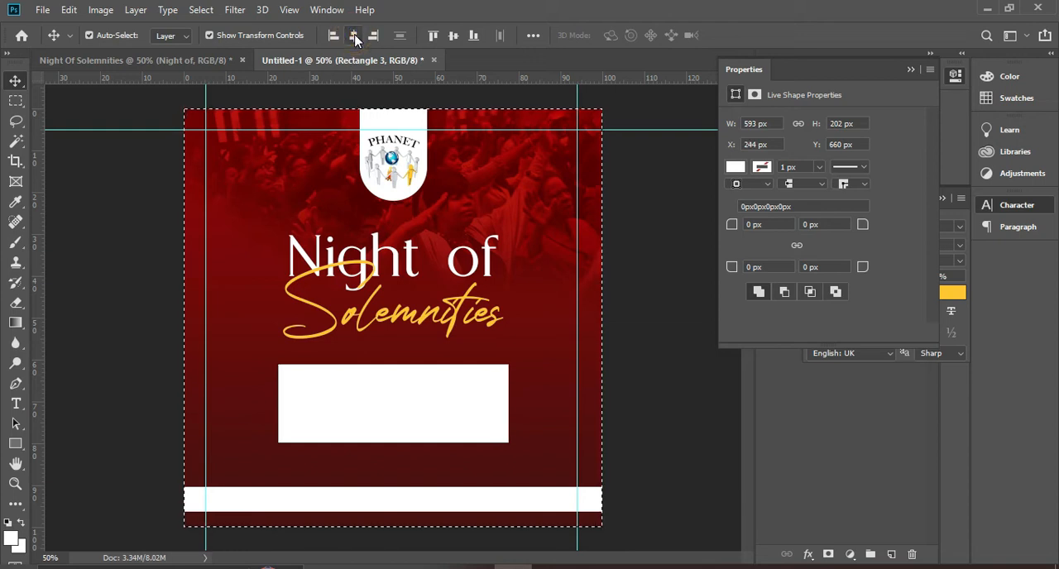
pyautogui.hotkey('ctrl', 'd')
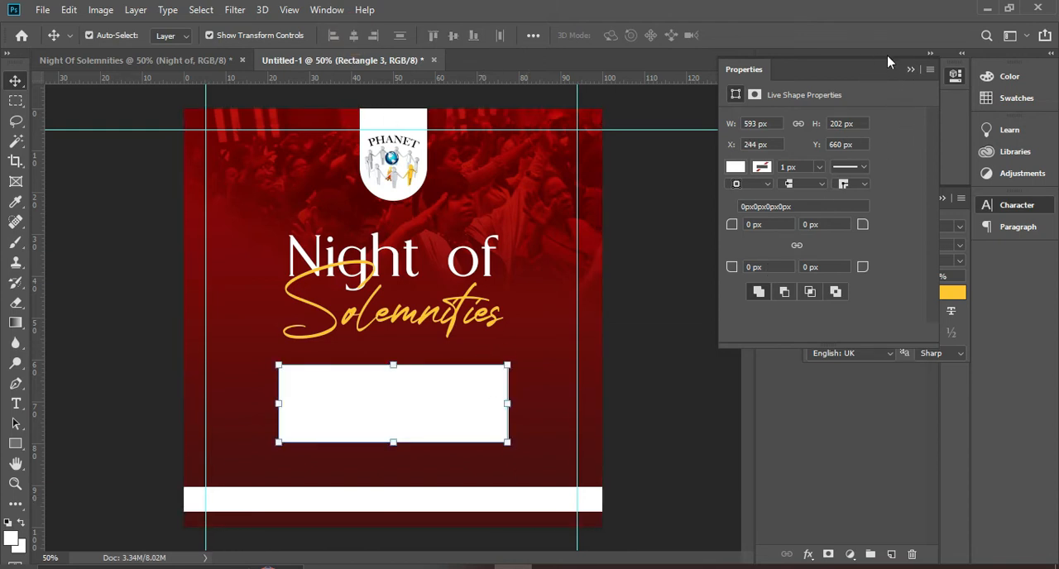
pyautogui.click(910, 71)
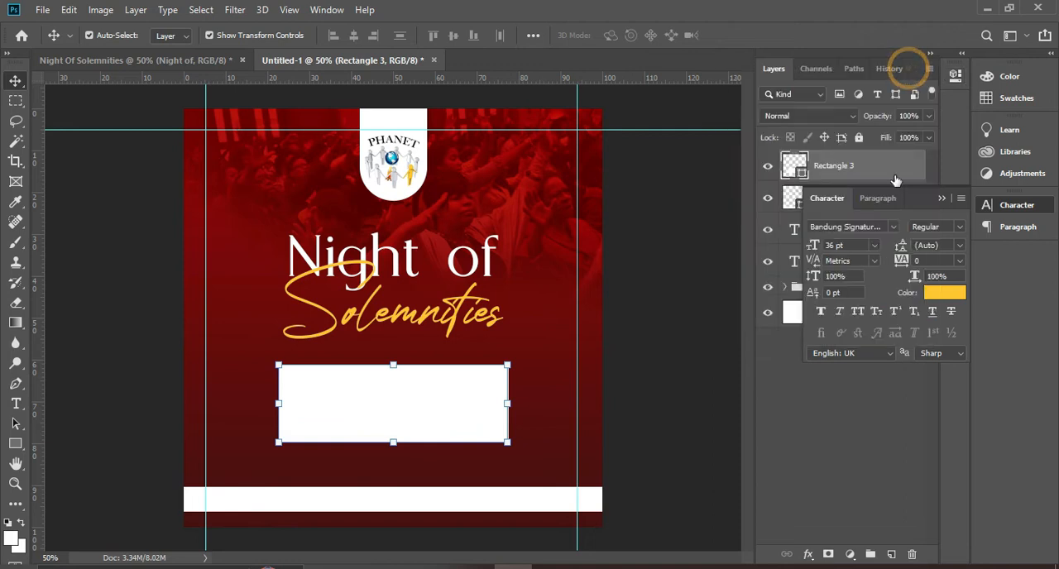
pyautogui.click(942, 198)
pyautogui.click(850, 168)
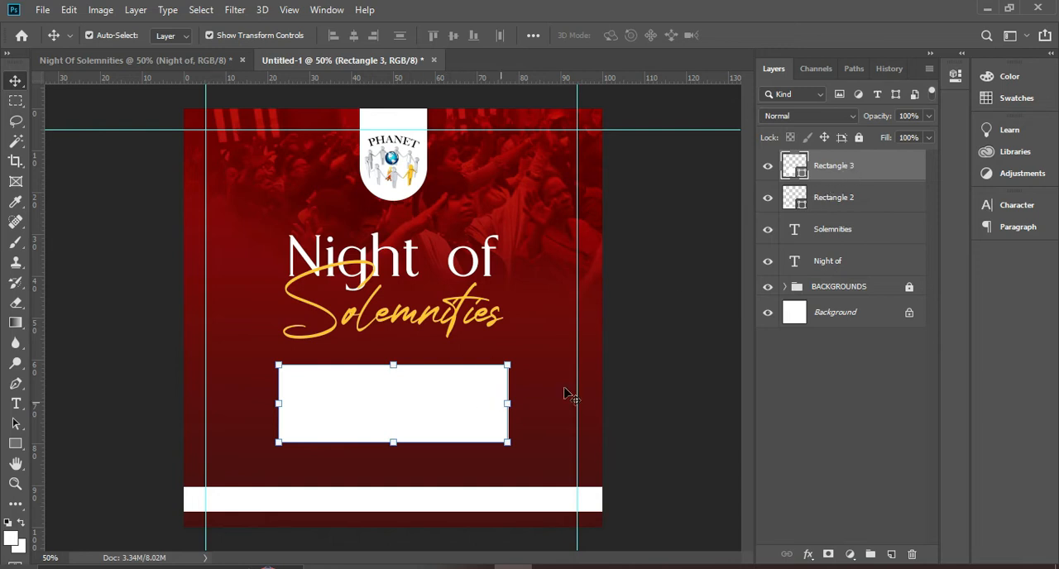
# Check the event details box in the finished reference flyer and add a Gradient Overlay effect to the matching white rectangle
pyautogui.click(177, 60)
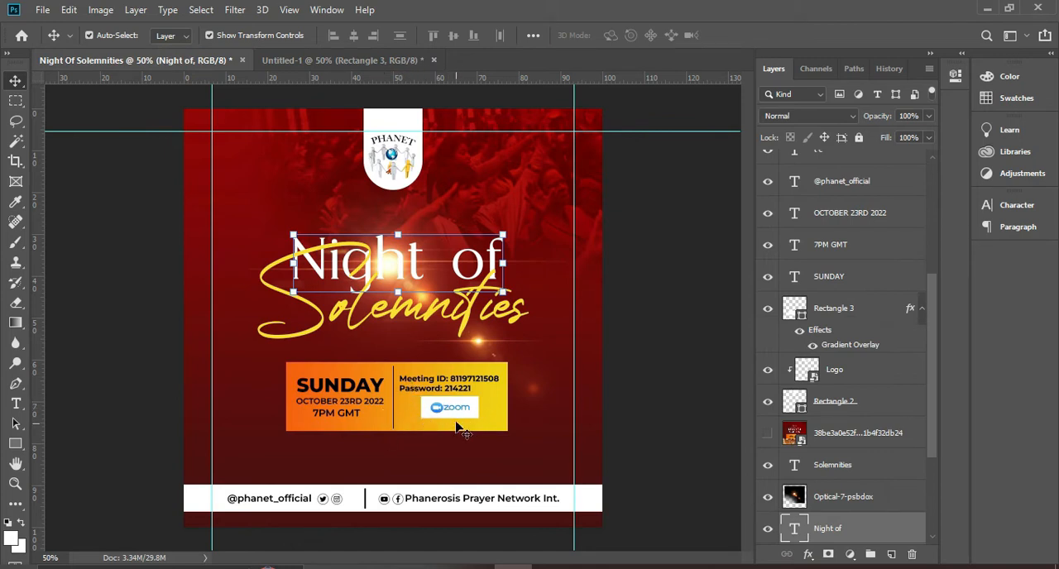
pyautogui.click(367, 61)
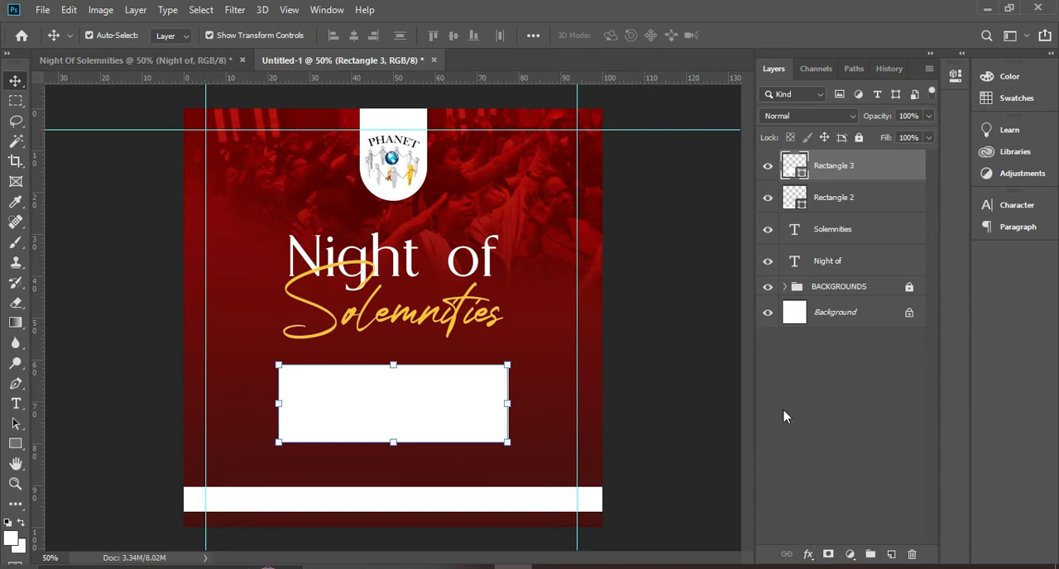
pyautogui.click(808, 554)
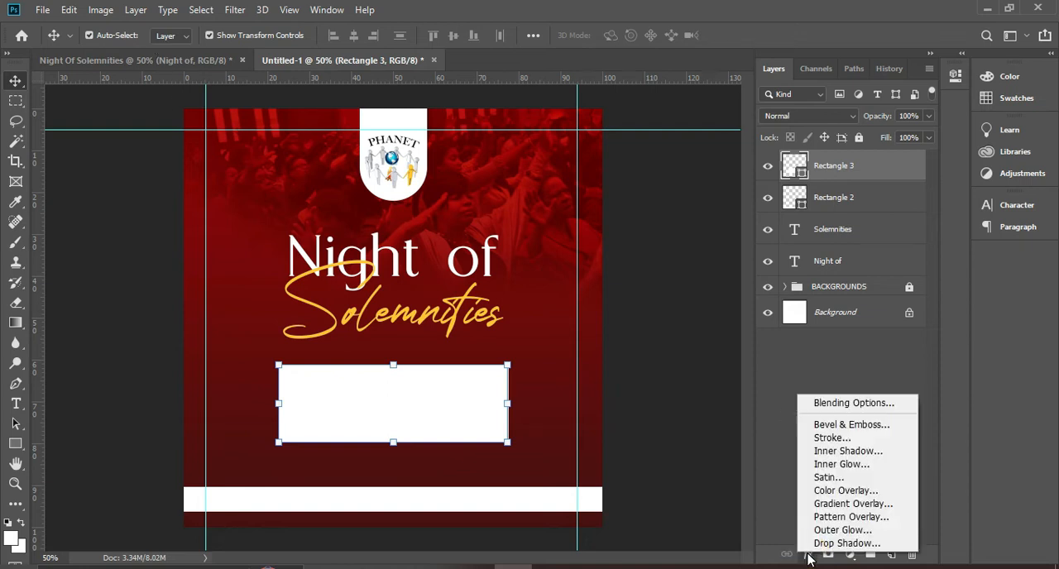
pyautogui.click(840, 504)
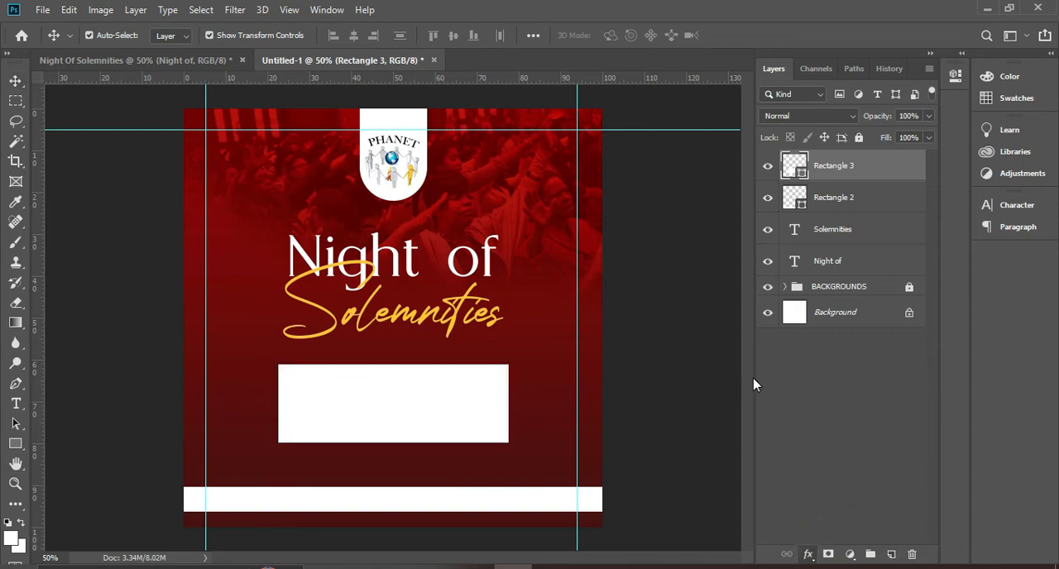
pyautogui.moveTo(713, 190); pyautogui.dragTo(867, 147)
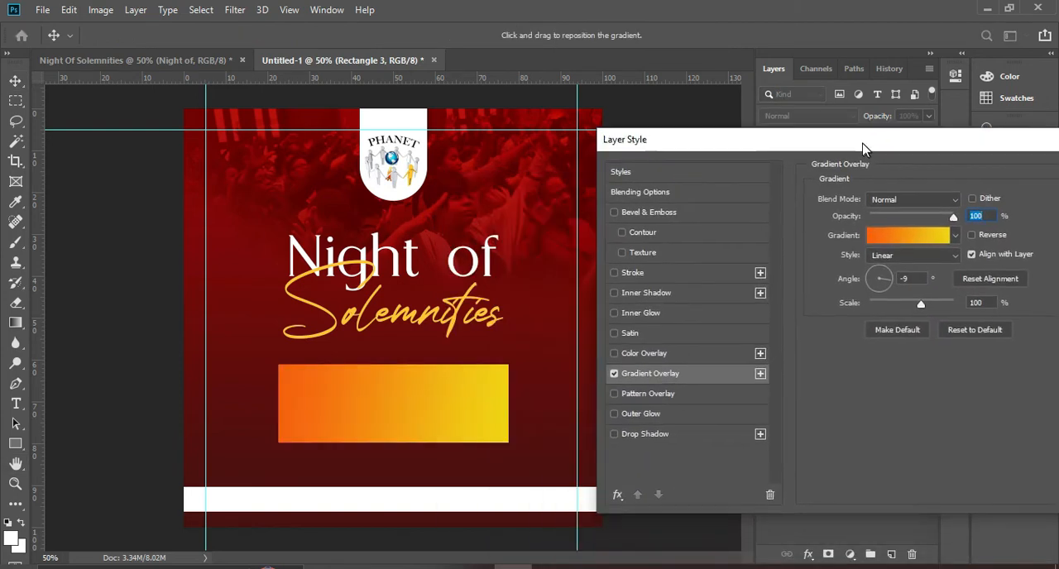
# Define the overlay gradient from orange (f55f03) at 0% to yellow (f1d300) at 99%
pyautogui.click(886, 238)
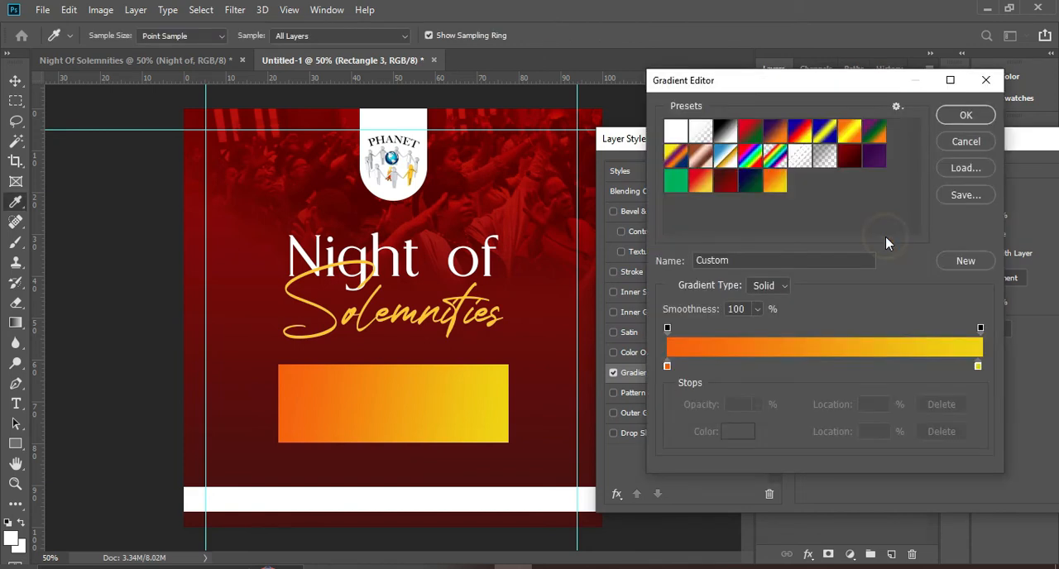
pyautogui.doubleClick(666, 367)
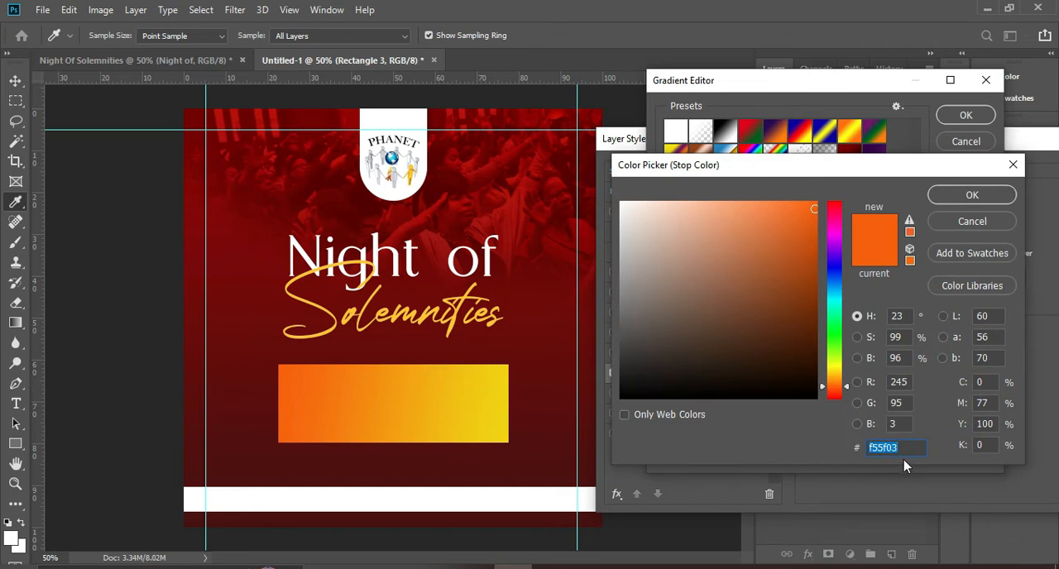
pyautogui.click(972, 196)
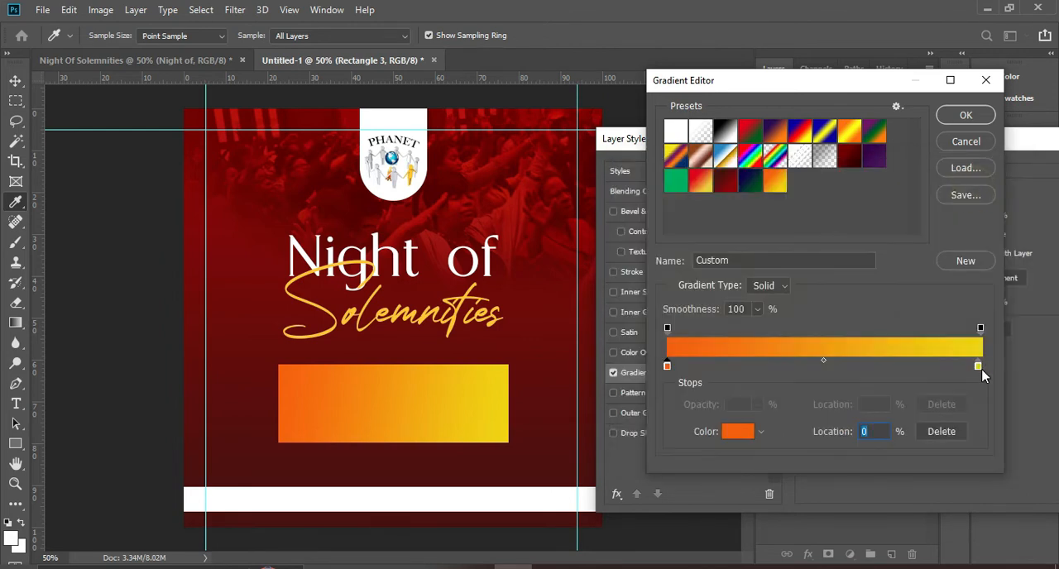
pyautogui.click(978, 367)
pyautogui.doubleClick(977, 367)
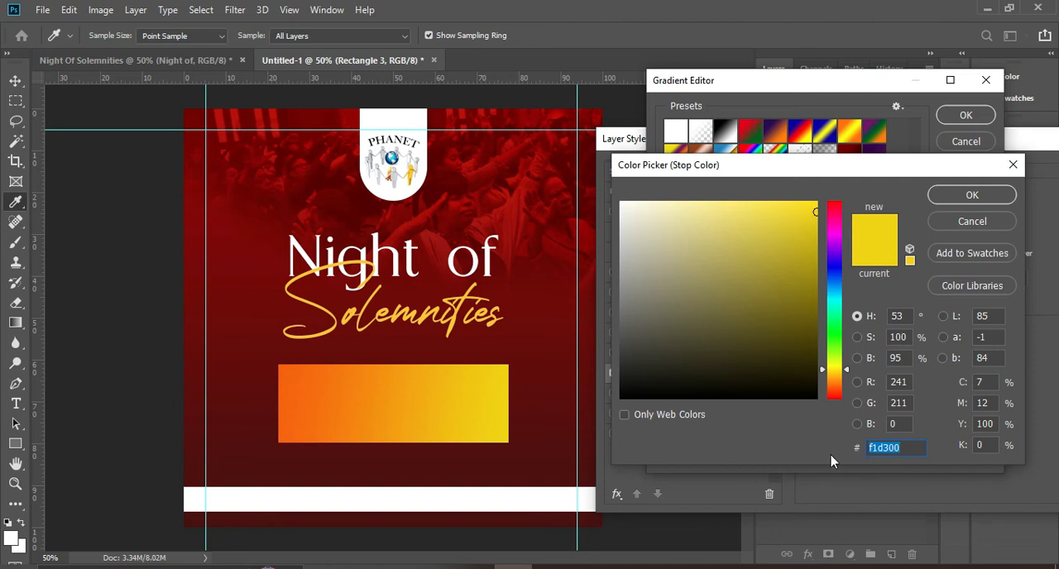
pyautogui.click(960, 200)
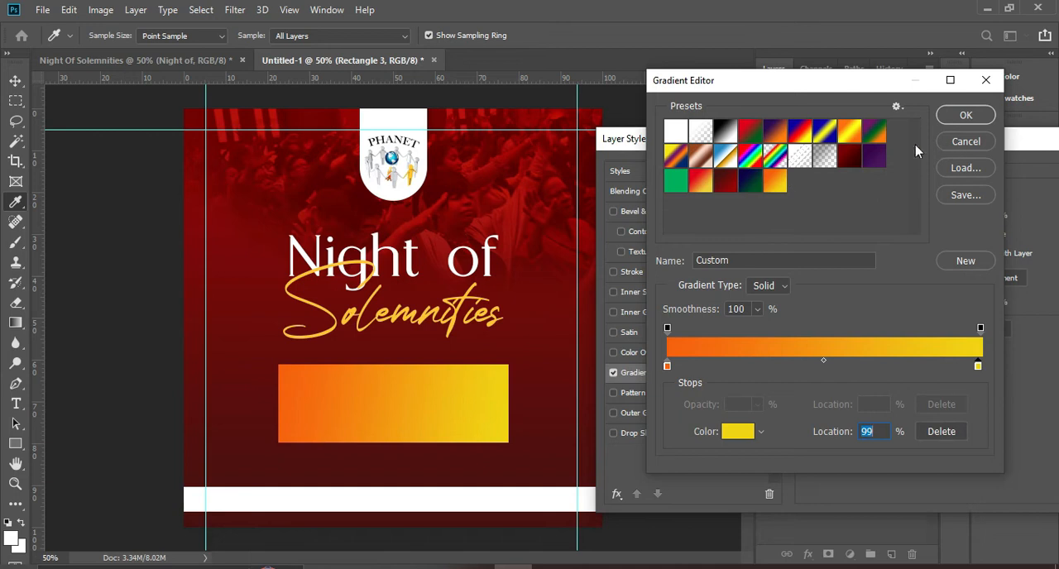
pyautogui.click(965, 116)
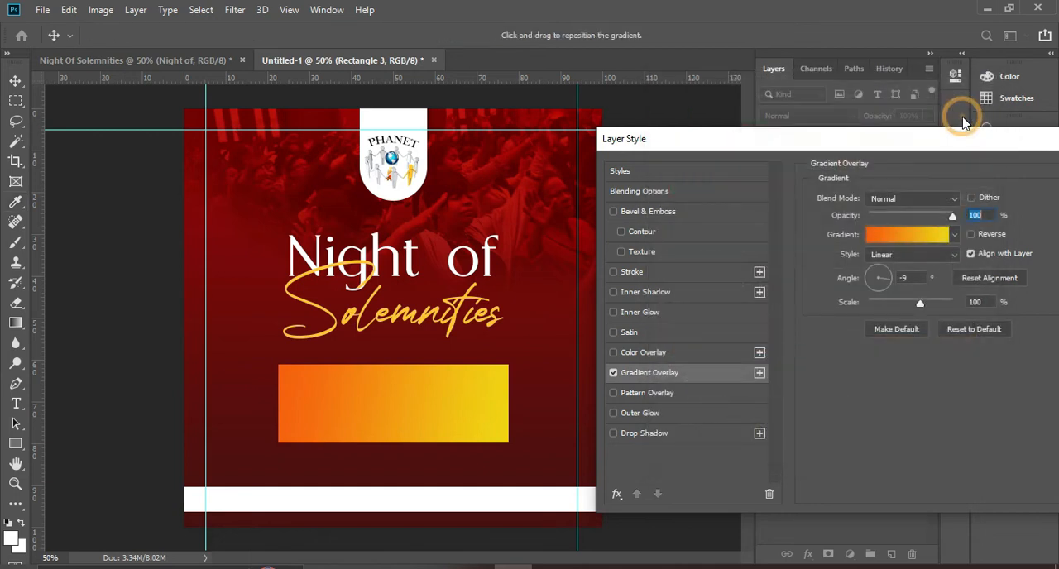
# Apply the gradient overlay to the rectangle with the Linear style and an angle of -9°
pyautogui.click(902, 261)
pyautogui.click(902, 266)
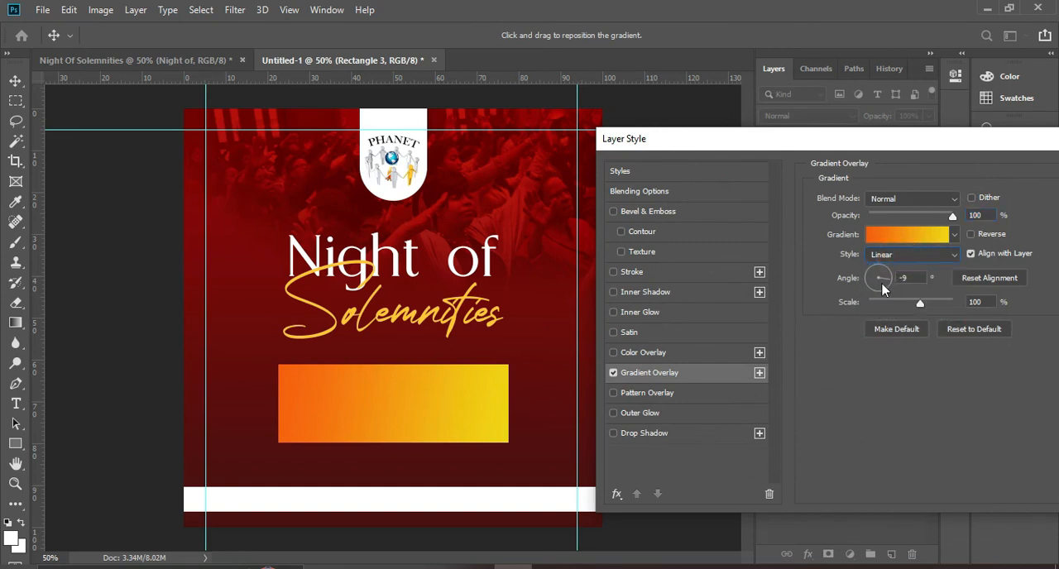
pyautogui.doubleClick(913, 278)
pyautogui.moveTo(842, 136); pyautogui.dragTo(784, 136)
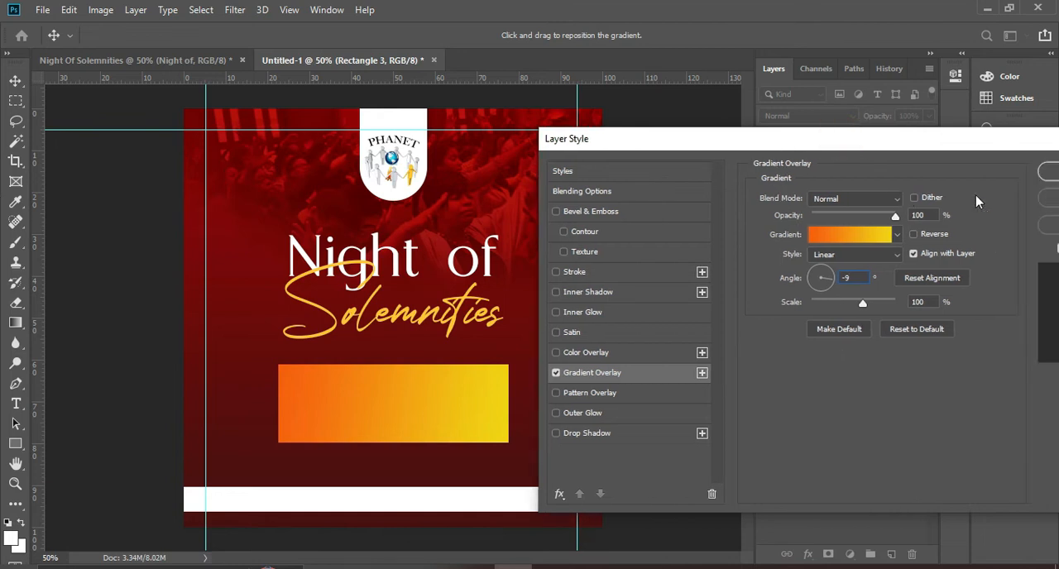
pyautogui.click(1044, 171)
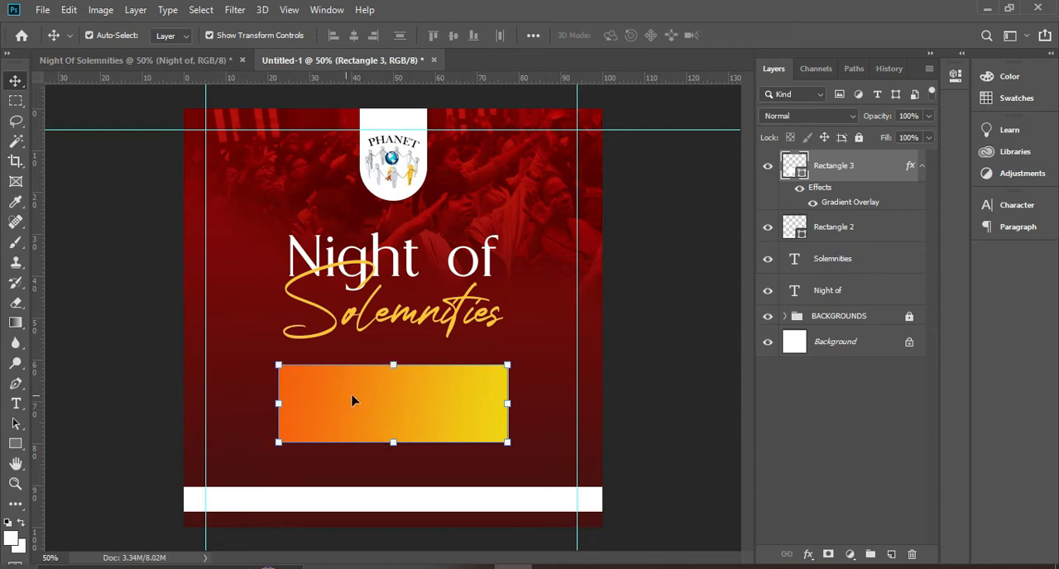
# Draw a thin vertical black-filled rectangle, about 3 x 164 px, as a divider inside the gradient box
pyautogui.click(15, 443)
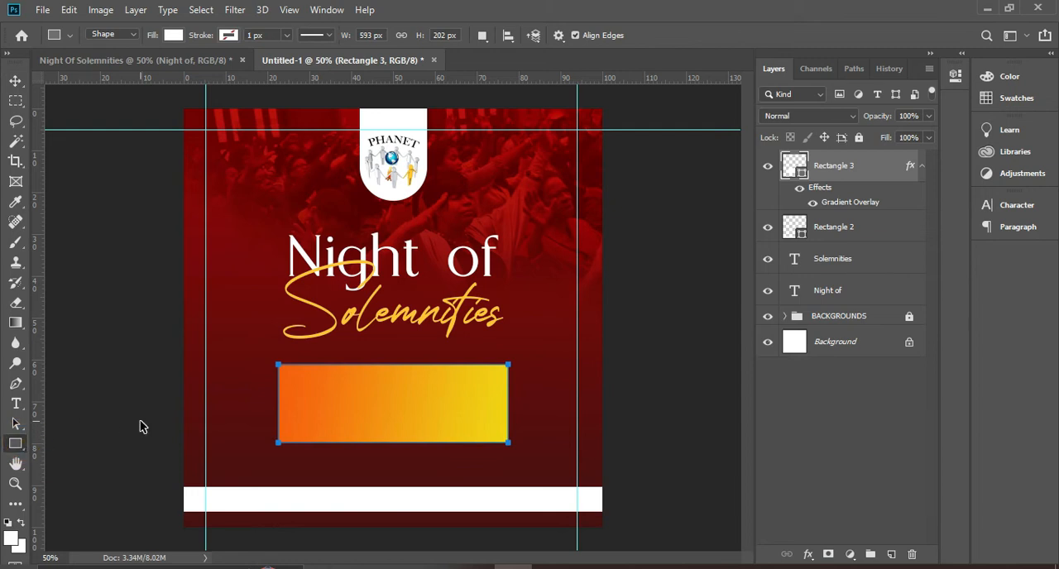
pyautogui.hotkey('ctrl', '0')
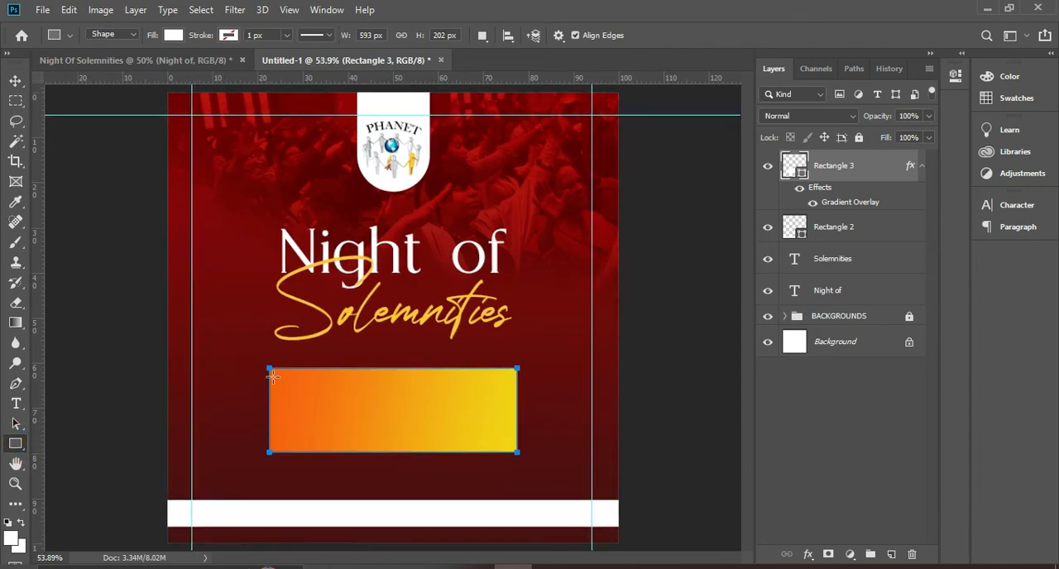
pyautogui.click(173, 37)
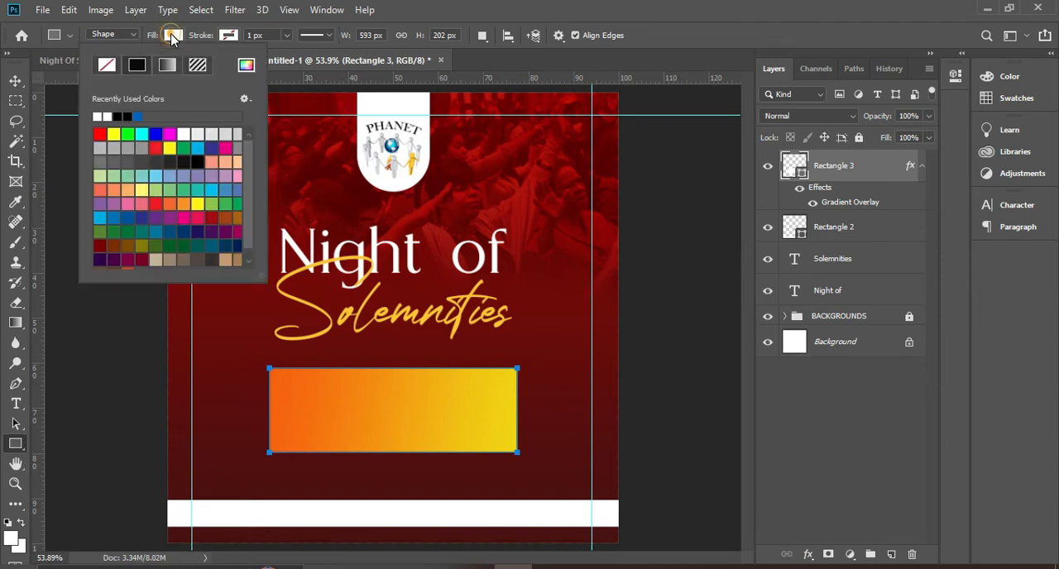
pyautogui.click(127, 116)
pyautogui.moveTo(385, 376); pyautogui.dragTo(386, 442)
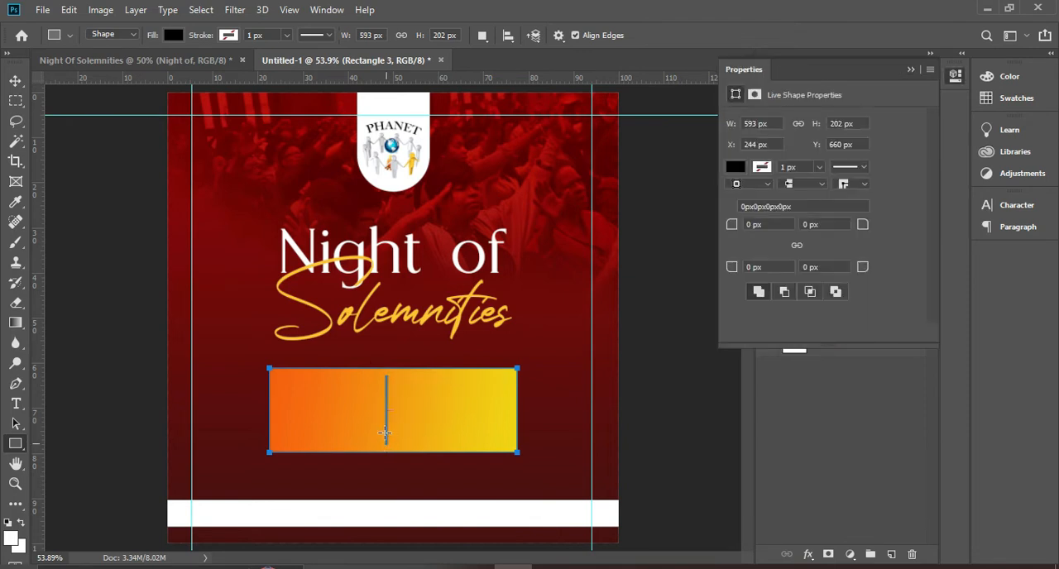
# Centre the black divider horizontally on the canvas and clear the selection
pyautogui.click(16, 80)
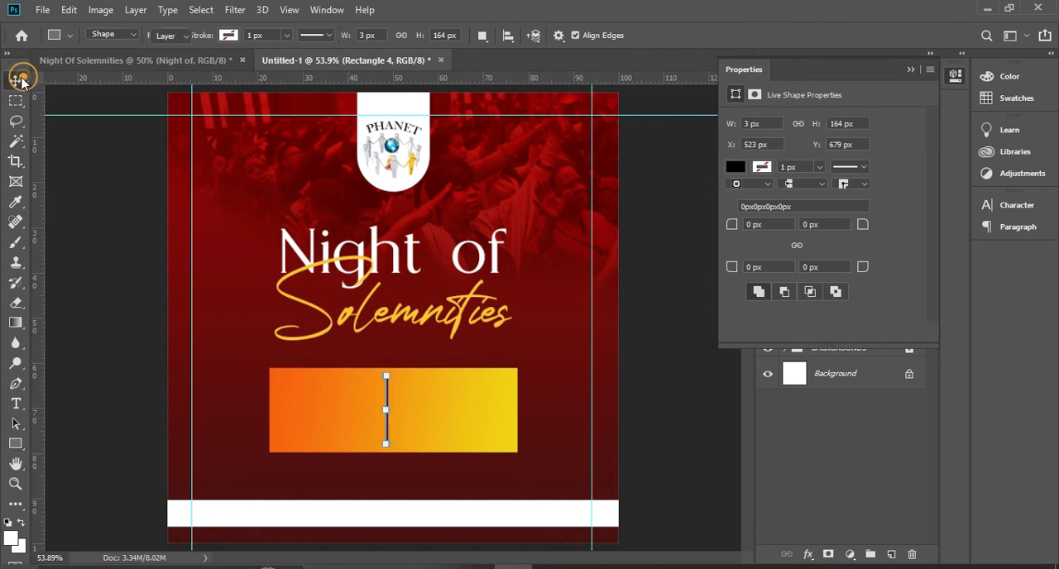
pyautogui.hotkey('ctrl', 'a')
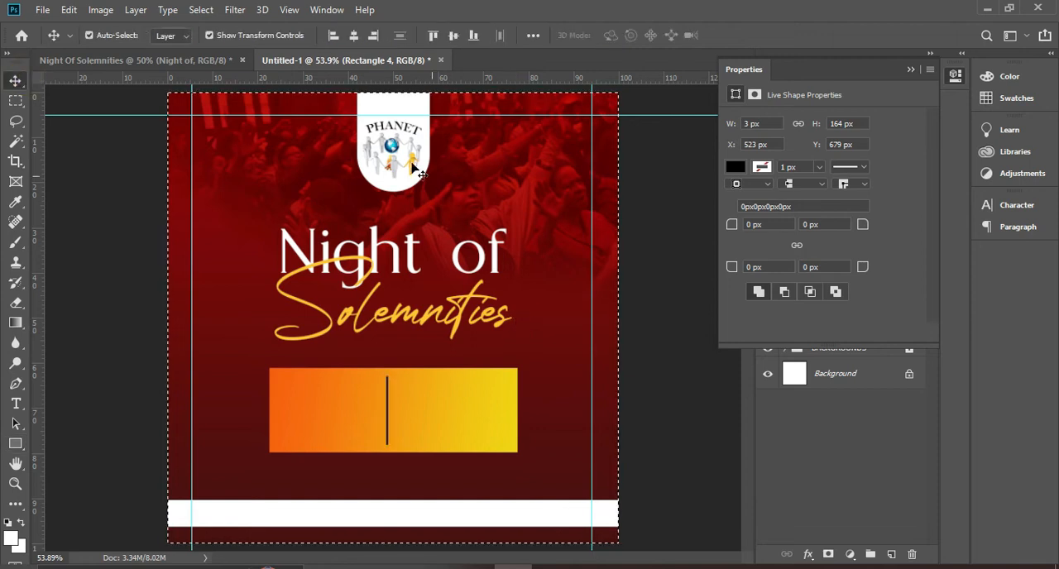
pyautogui.click(354, 36)
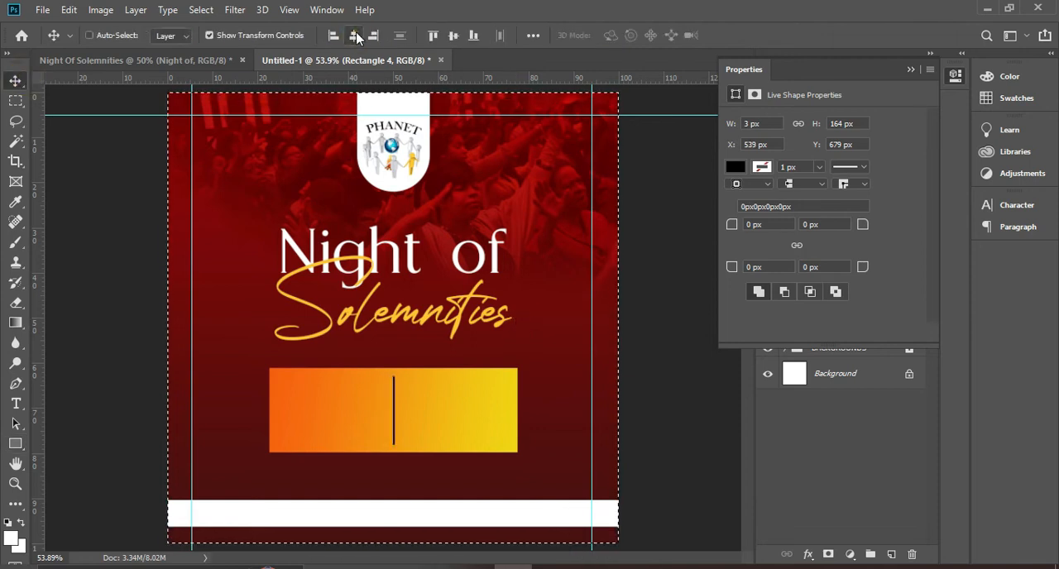
pyautogui.hotkey('ctrl', 'd')
pyautogui.click(693, 451)
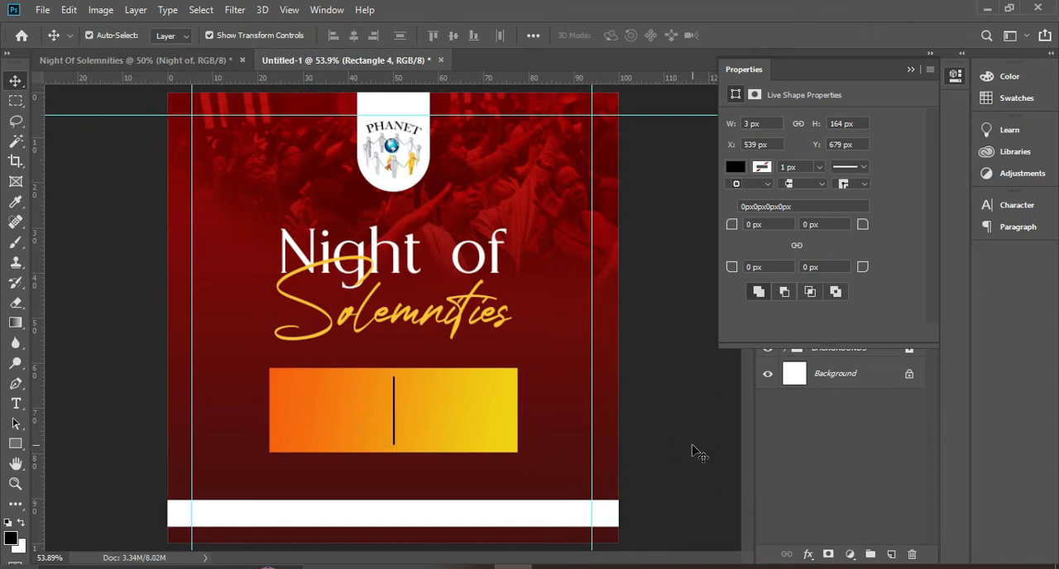
pyautogui.click(911, 71)
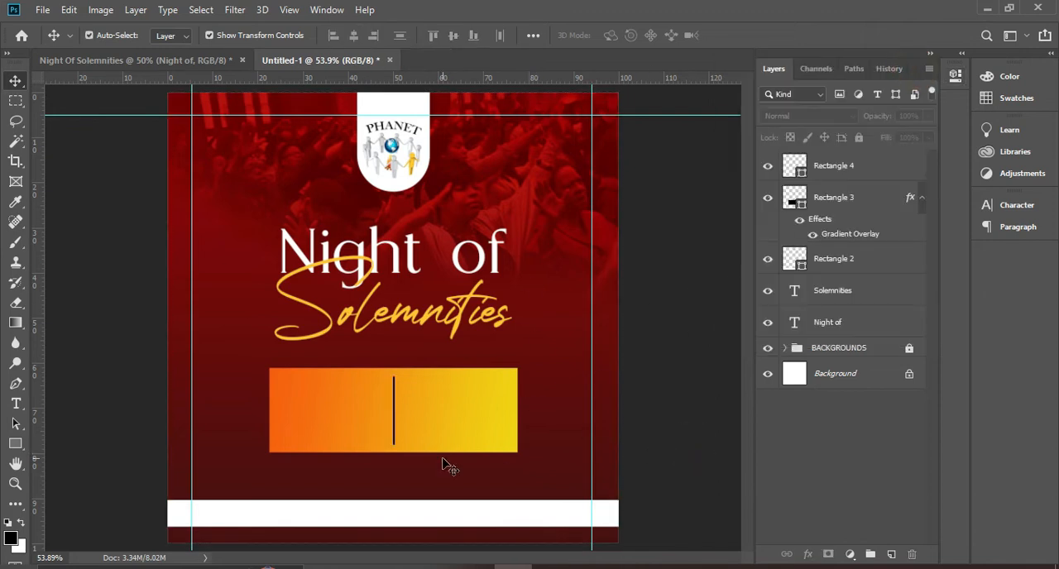
# Move the gradient box up towards the title and nudge the black divider up 40 px and left 4 px inside it
pyautogui.click(447, 420)
pyautogui.moveTo(447, 419); pyautogui.dragTo(443, 404)
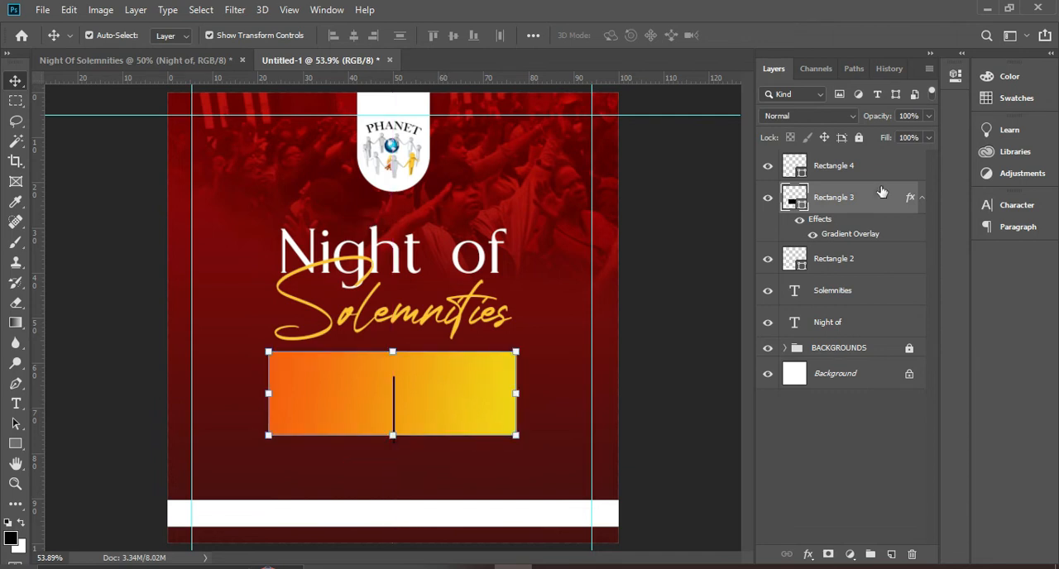
pyautogui.click(837, 169)
pyautogui.hotkey('shift', 'Up')
pyautogui.hotkey('shift', 'Up')
pyautogui.hotkey('shift', 'Up')
pyautogui.hotkey('shift', 'Up')
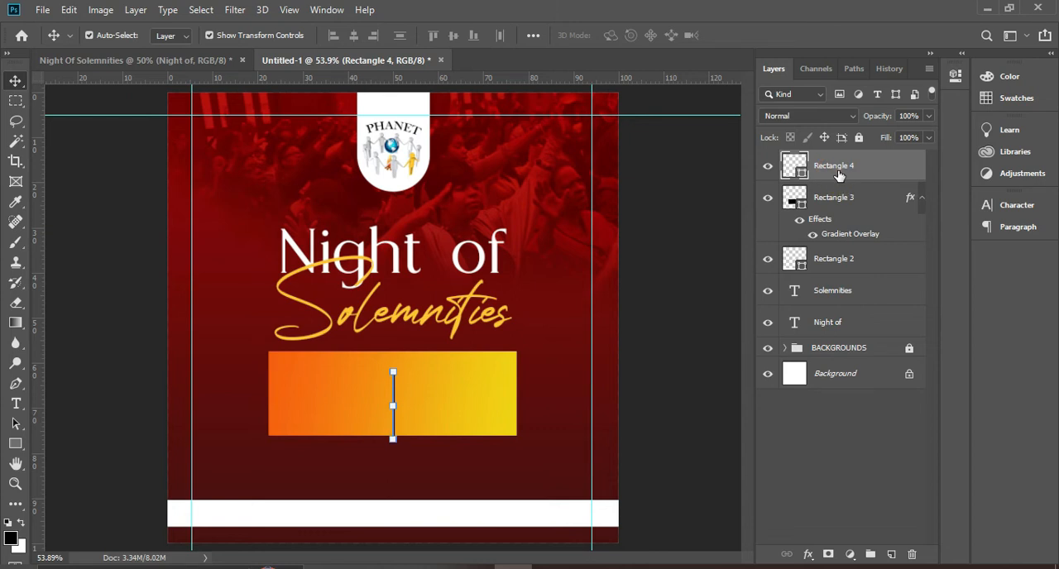
pyautogui.press('Left')
pyautogui.press('Left')
pyautogui.press('Left')
pyautogui.press('Left')
pyautogui.press('Left')
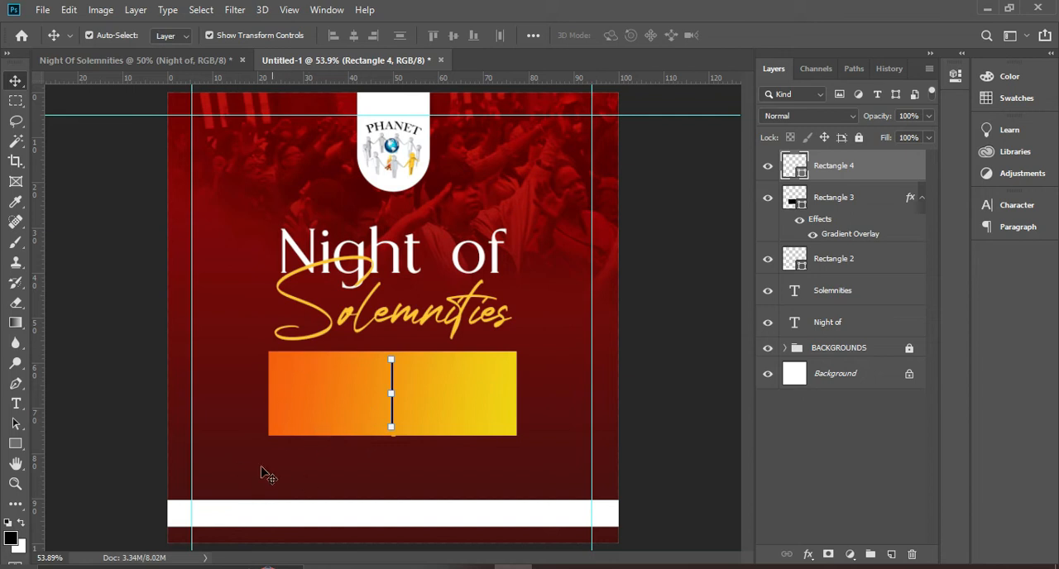
# Check the event details text in the finished reference flyer and set the Type tool to Montserrat ExtraBold
pyautogui.click(137, 60)
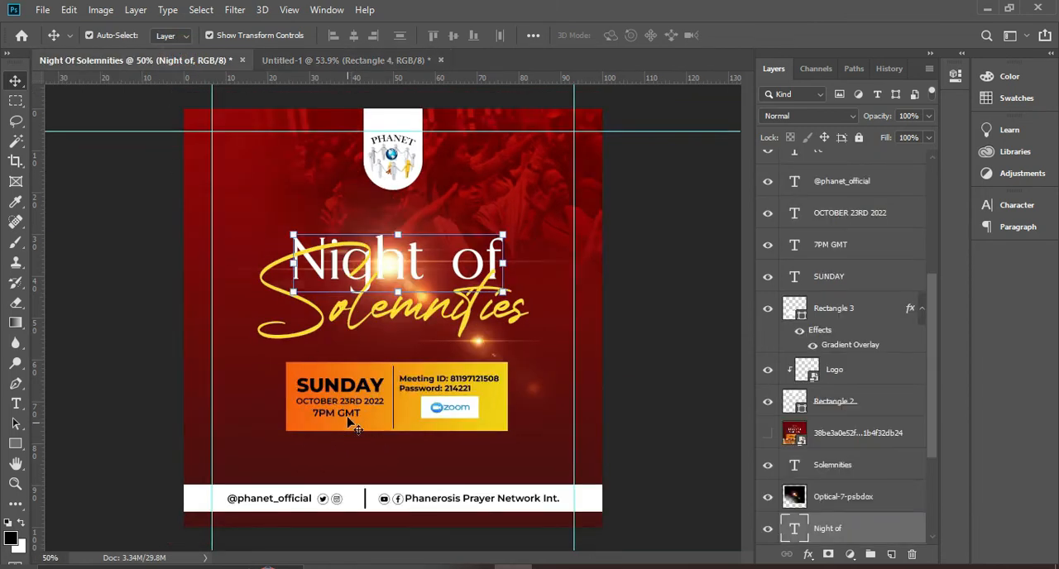
pyautogui.click(336, 60)
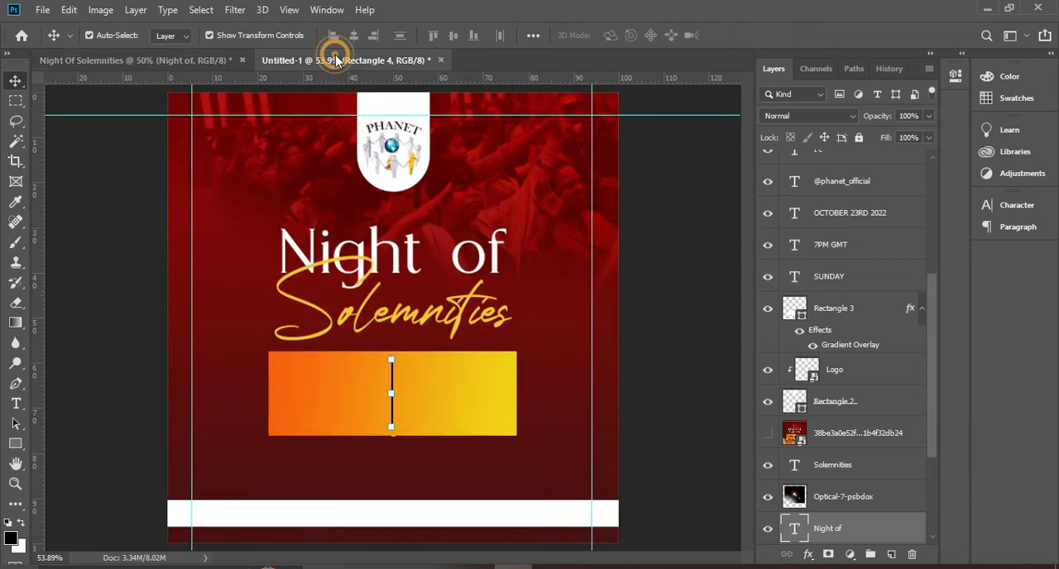
pyautogui.click(17, 404)
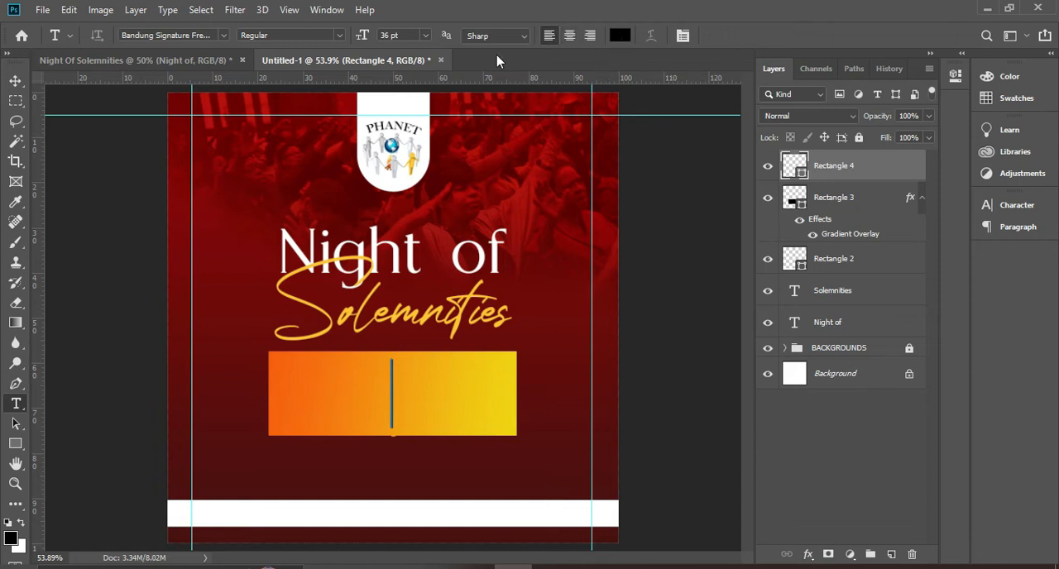
pyautogui.click(997, 205)
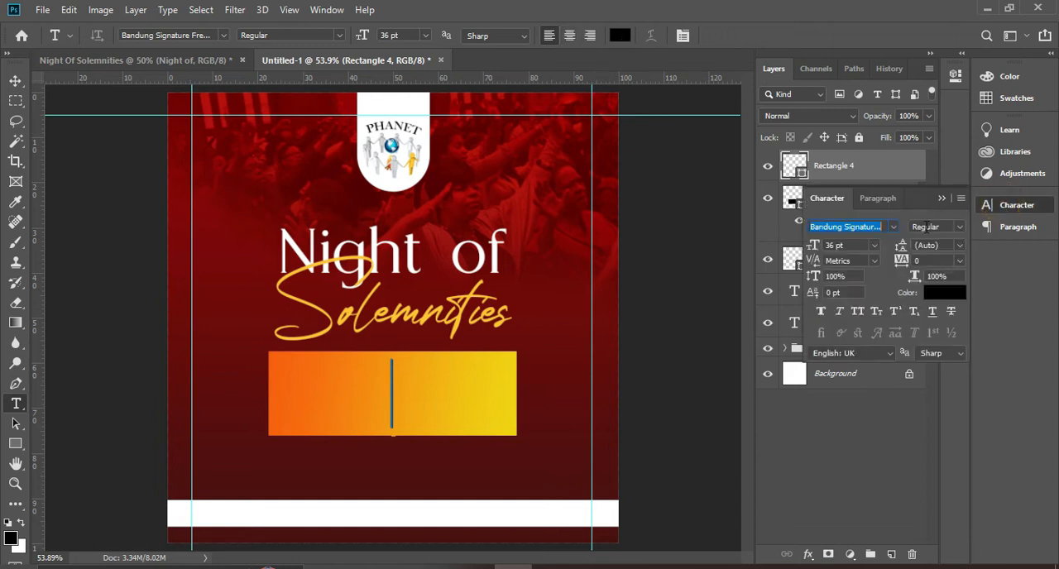
pyautogui.click(895, 227)
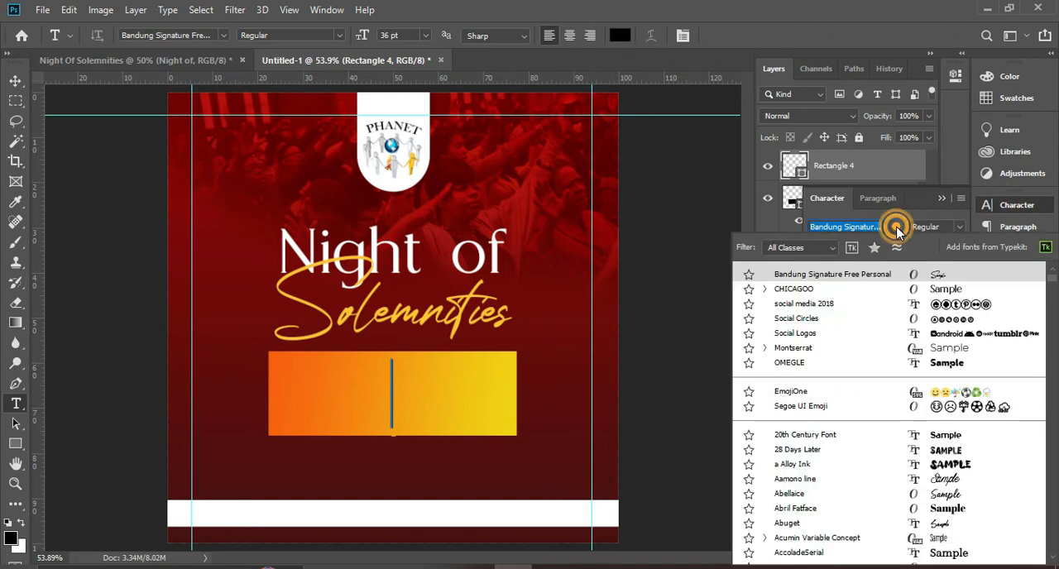
pyautogui.click(803, 350)
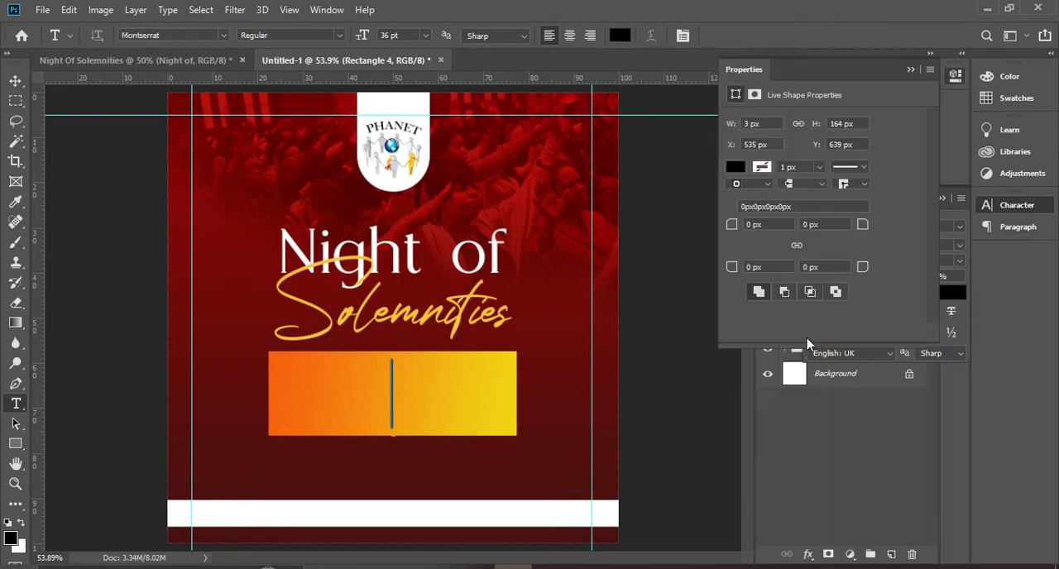
pyautogui.click(910, 70)
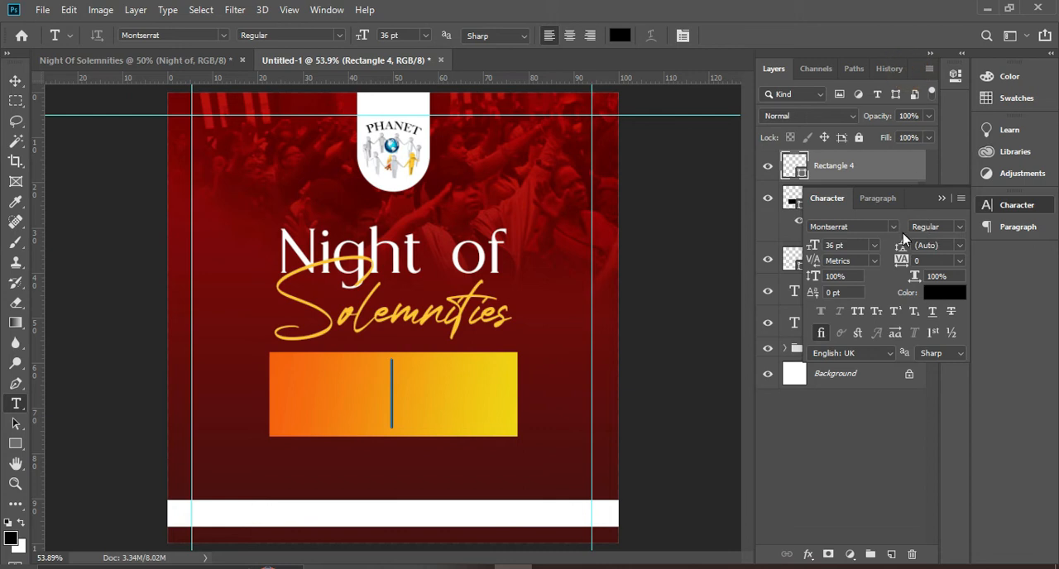
pyautogui.click(953, 227)
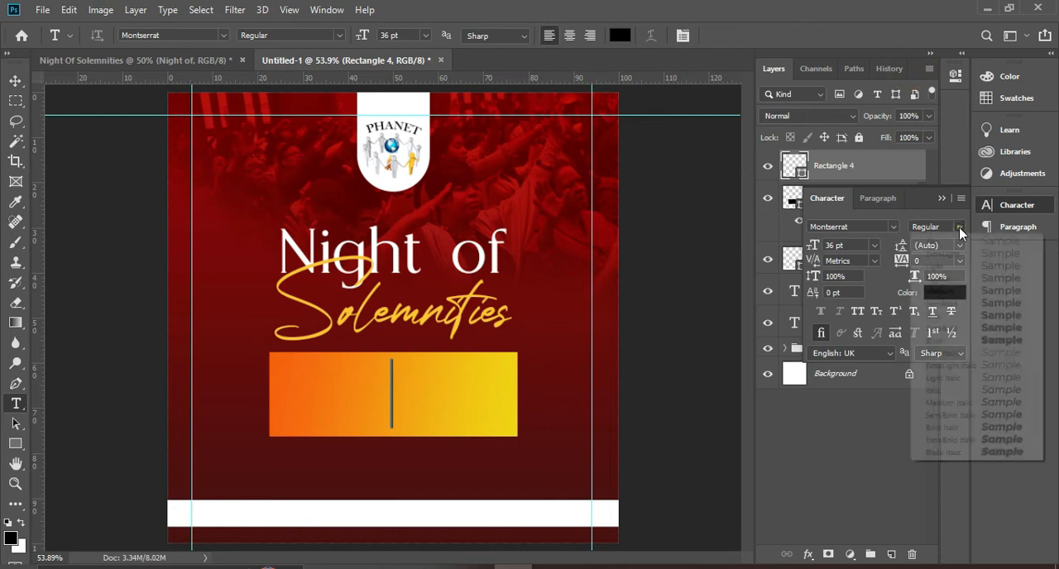
pyautogui.click(943, 328)
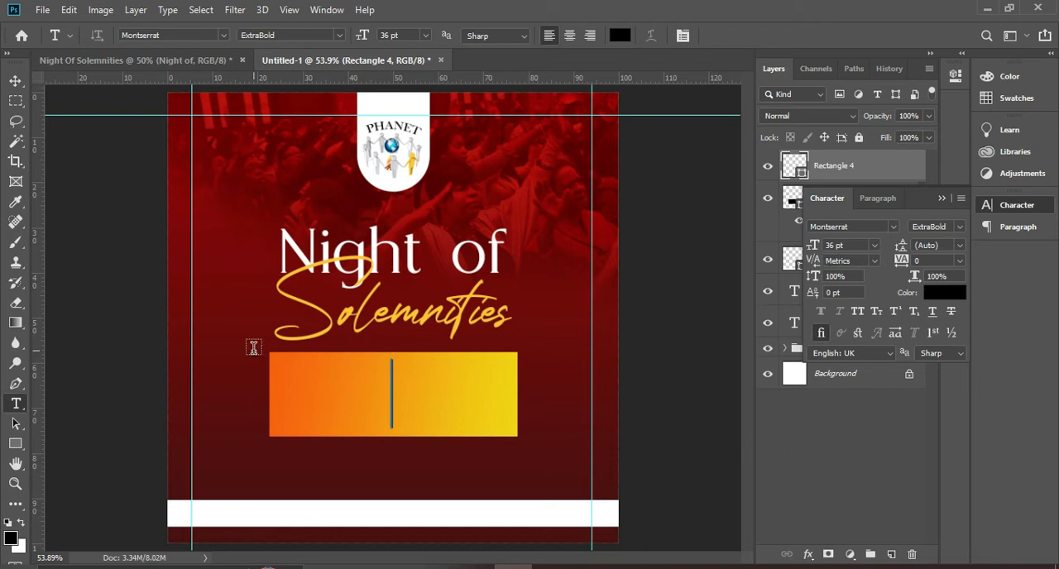
# Add the text "SUNDAY" over the gradient box
pyautogui.click(306, 395)
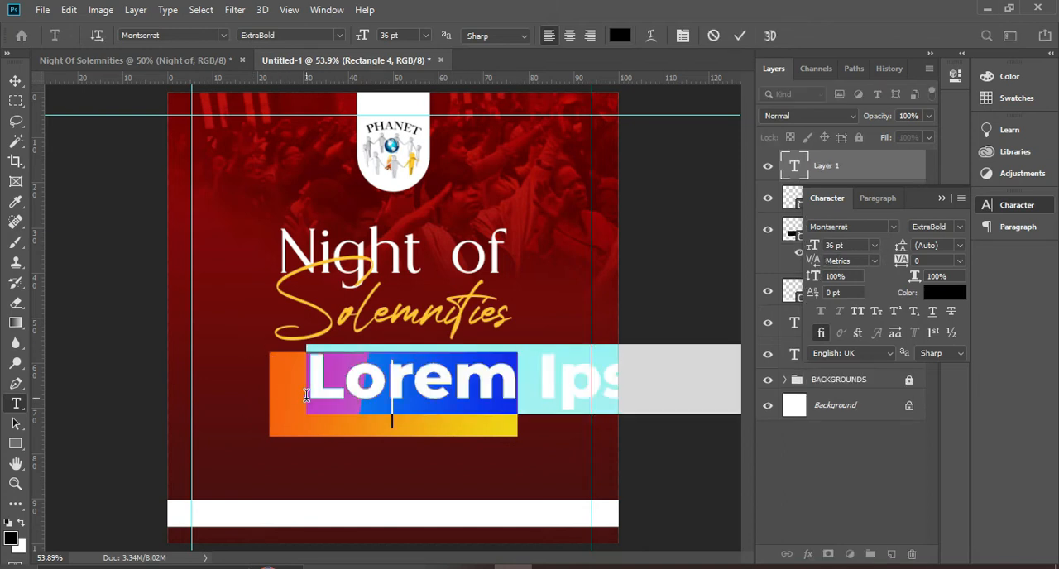
pyautogui.write('SUBDAY')
pyautogui.press('BackSpace')
pyautogui.press('BackSpace')
pyautogui.press('BackSpace')
pyautogui.press('BackSpace')
pyautogui.press('BackSpace')
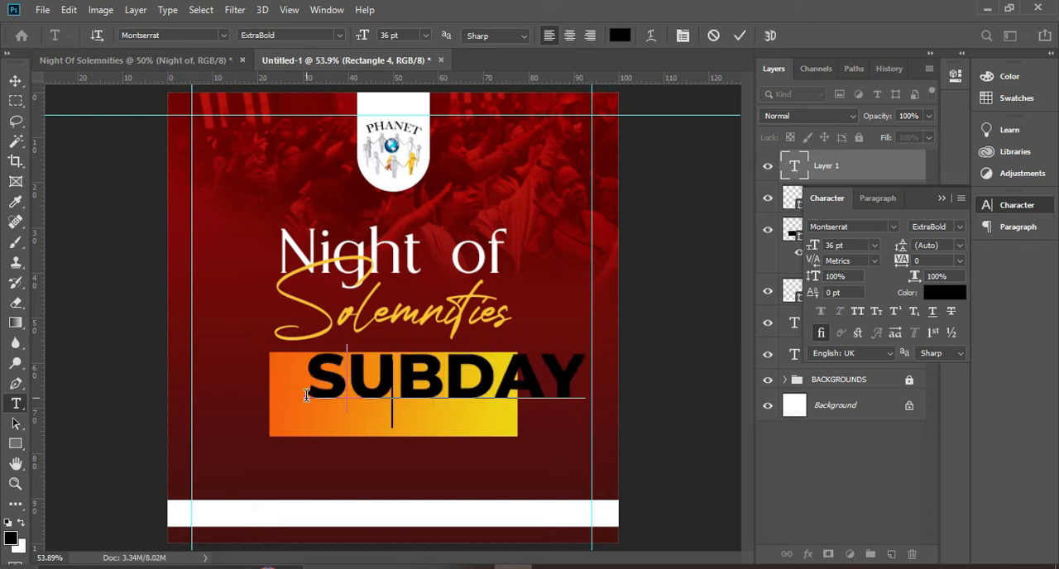
pyautogui.write('UNDAY')
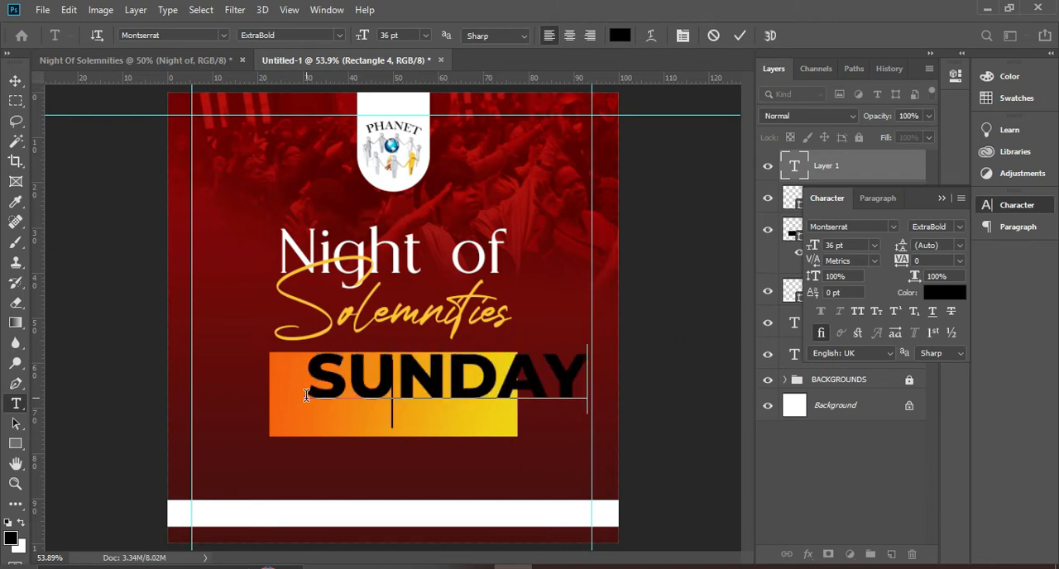
pyautogui.click(739, 35)
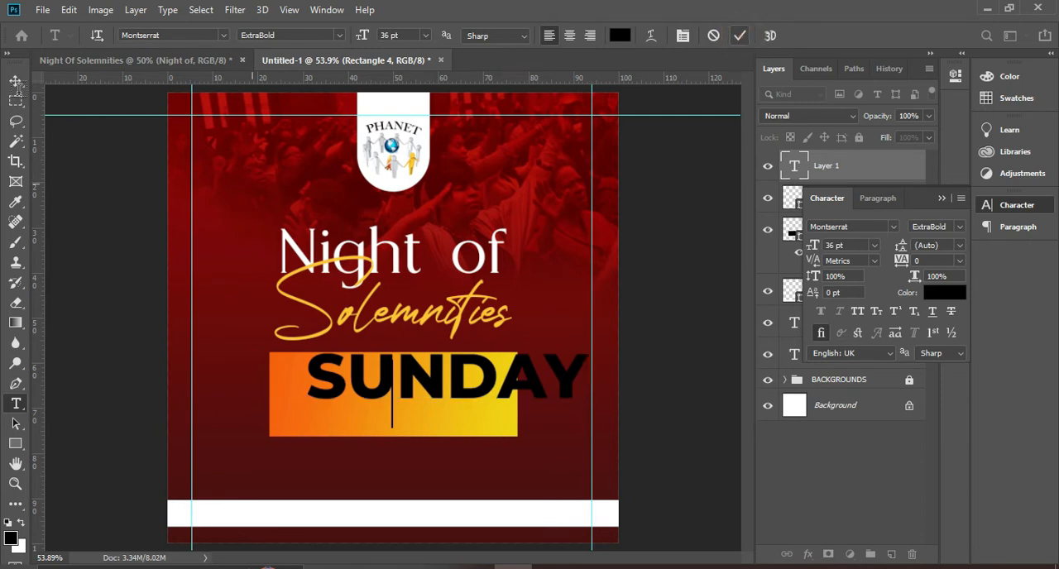
# Set the SUNDAY text to 14 pt and move it into the part of the box before the divider
pyautogui.click(14, 81)
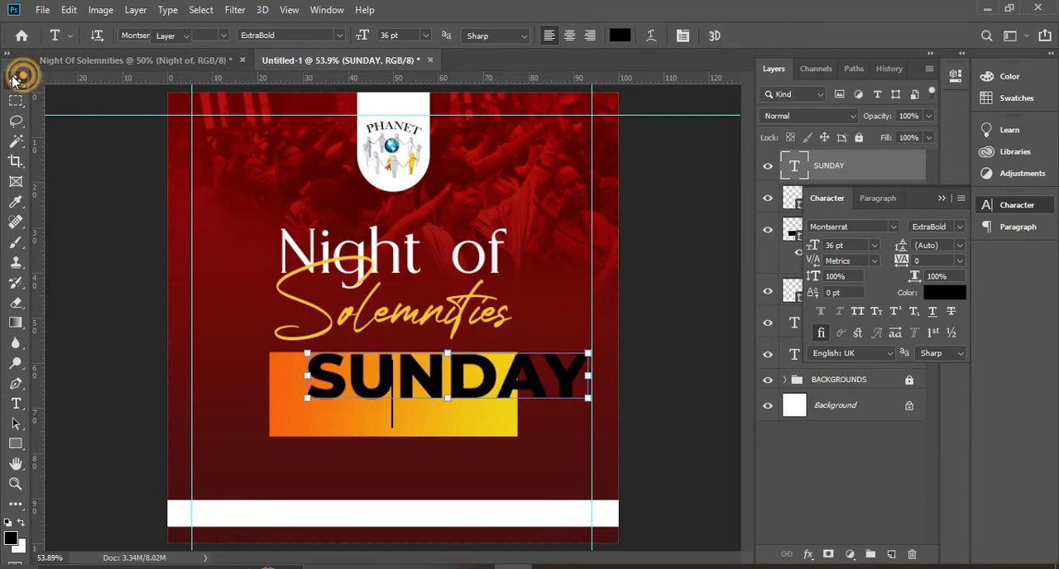
pyautogui.click(874, 246)
pyautogui.click(858, 355)
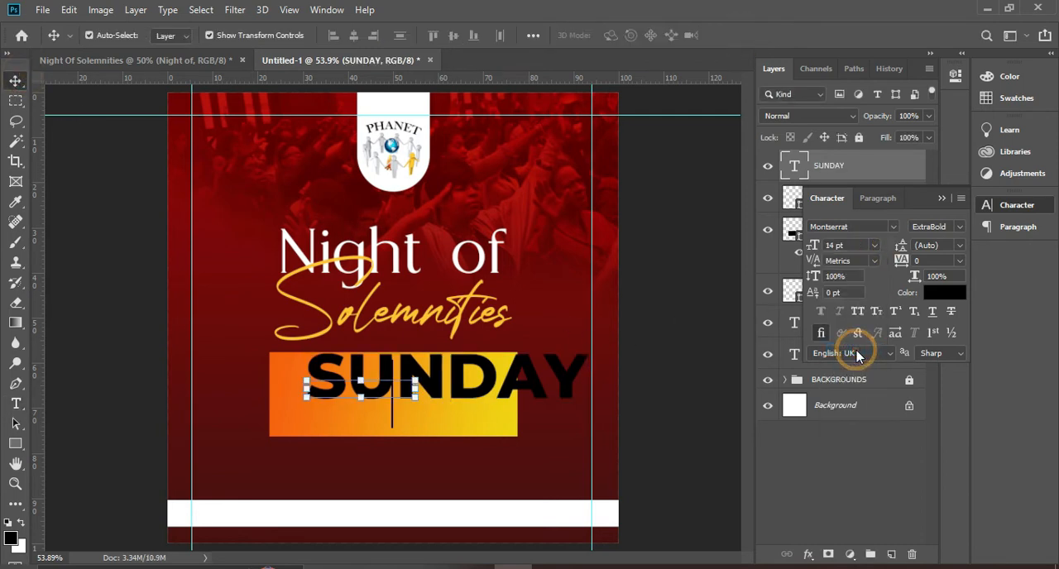
pyautogui.moveTo(372, 395); pyautogui.dragTo(366, 416)
# Duplicate the SUNDAY text beneath the original and set the copy's font style to SemiBold
pyautogui.hotkey('ctrl', 'j')
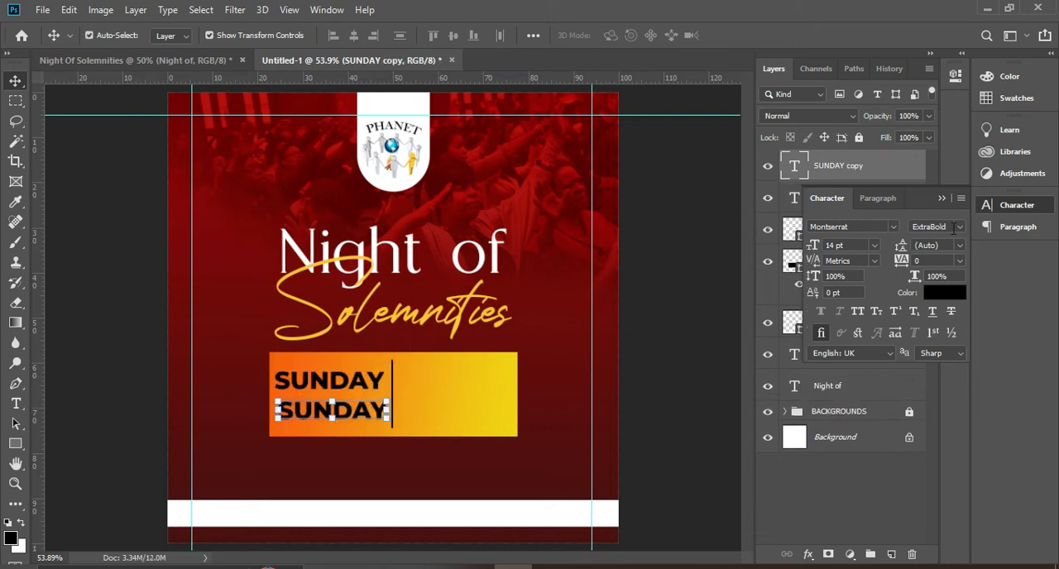
pyautogui.click(960, 227)
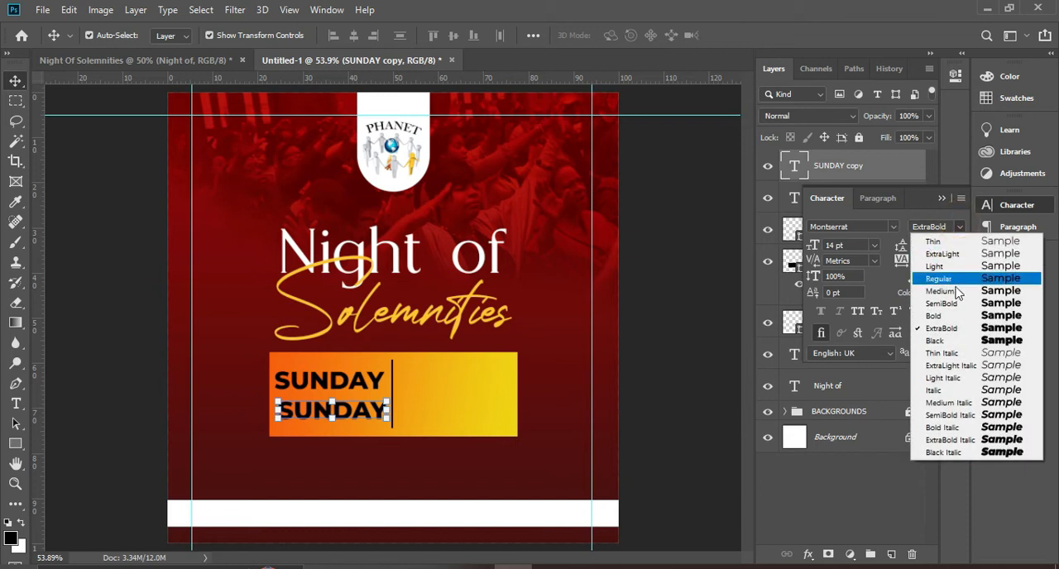
pyautogui.click(951, 312)
# Replace the lower SUNDAY copy's text with "OCTOBER 23RD, 2022"
pyautogui.doubleClick(358, 405)
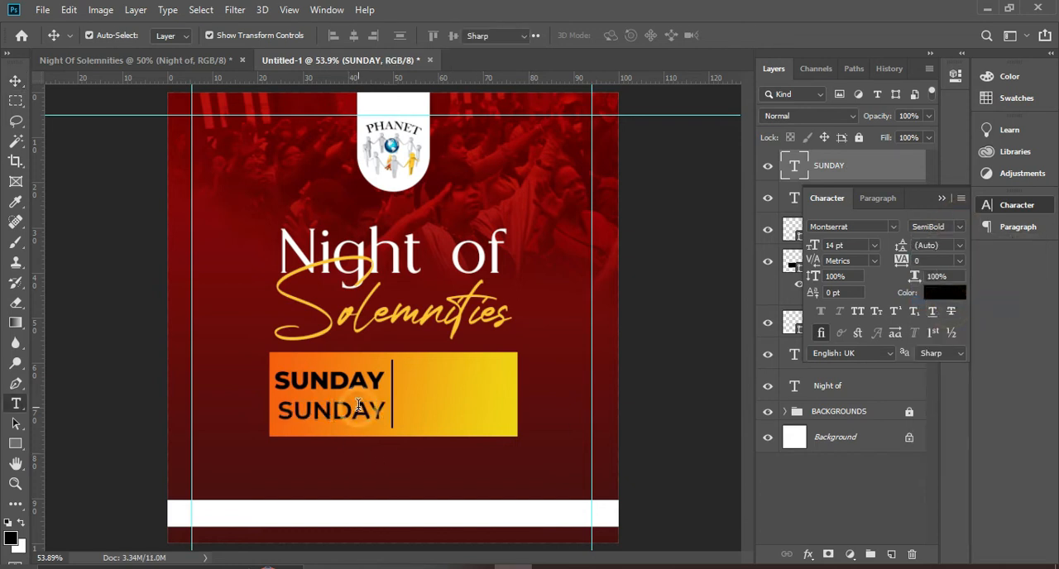
pyautogui.write('OCTOBER')
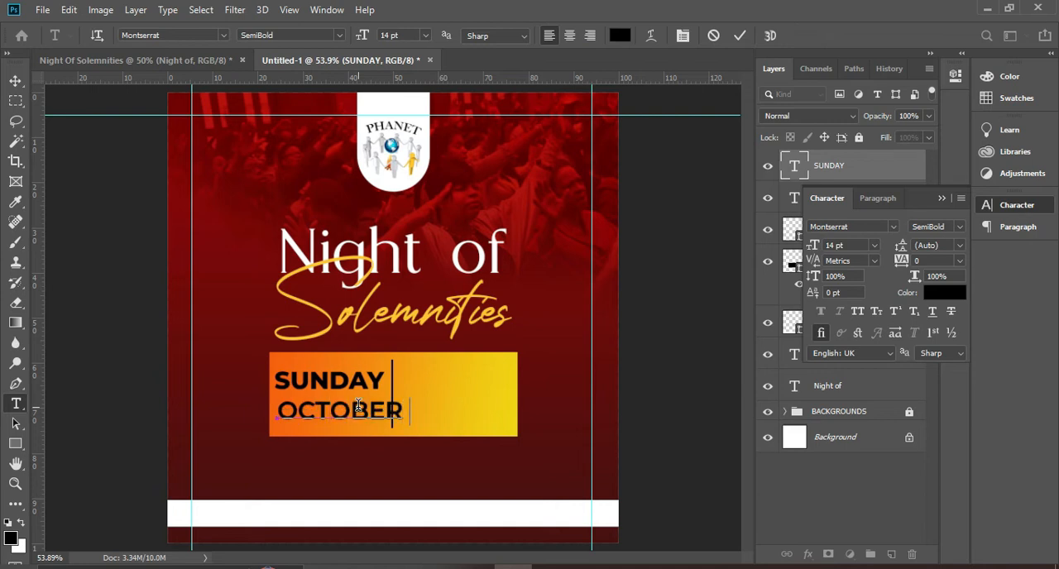
pyautogui.write(' 23RD, 2022')
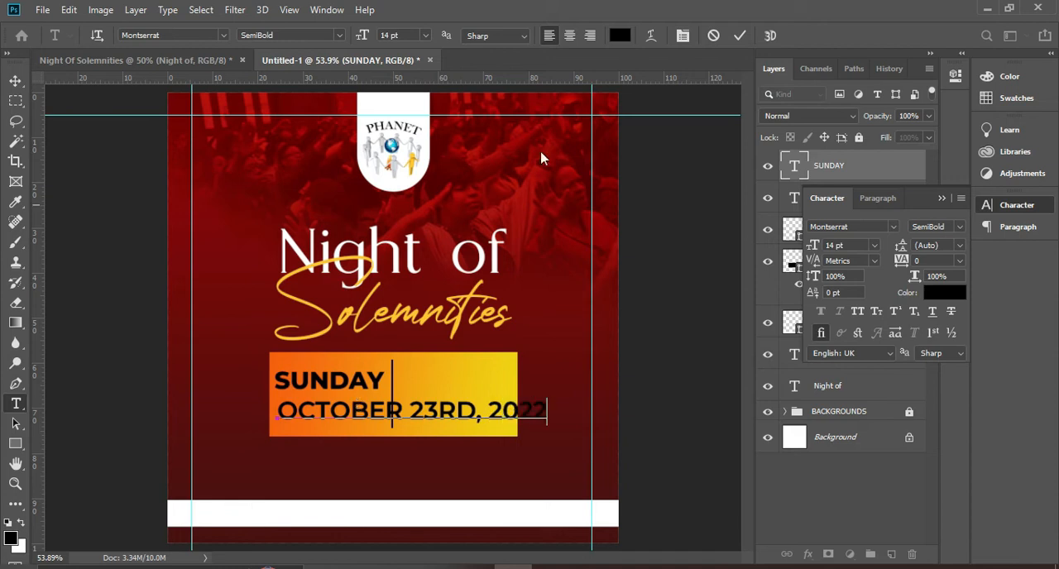
pyautogui.click(741, 34)
# Reduce the date text's font size to 7 pt
pyautogui.press('v')
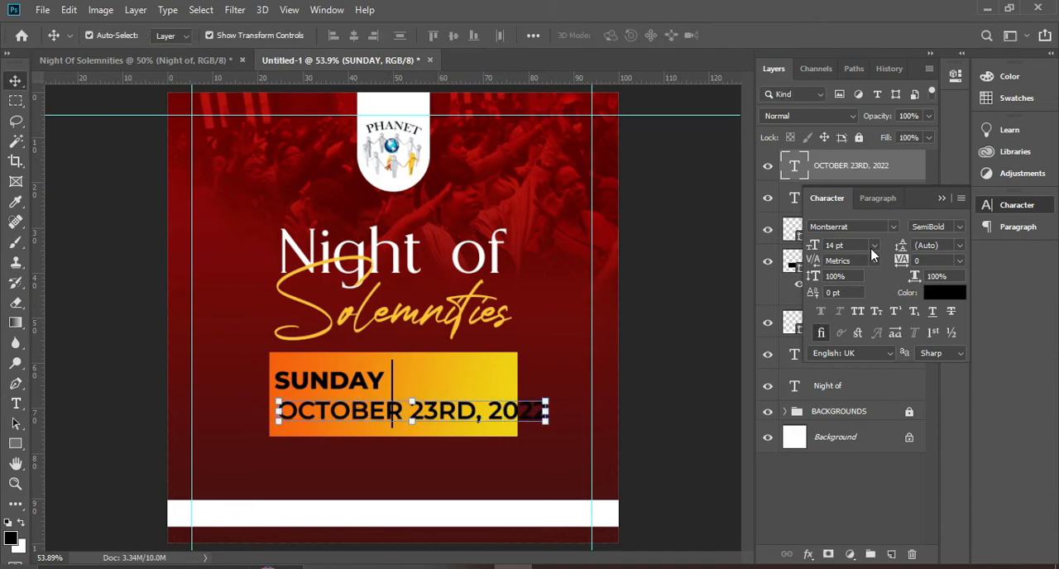
pyautogui.click(874, 244)
pyautogui.click(857, 291)
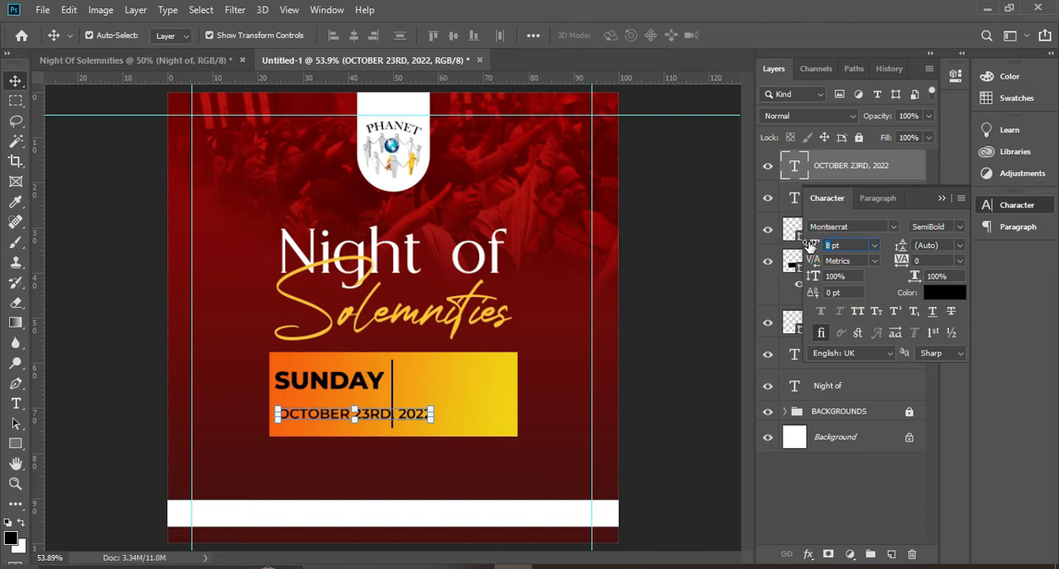
pyautogui.press('Return')
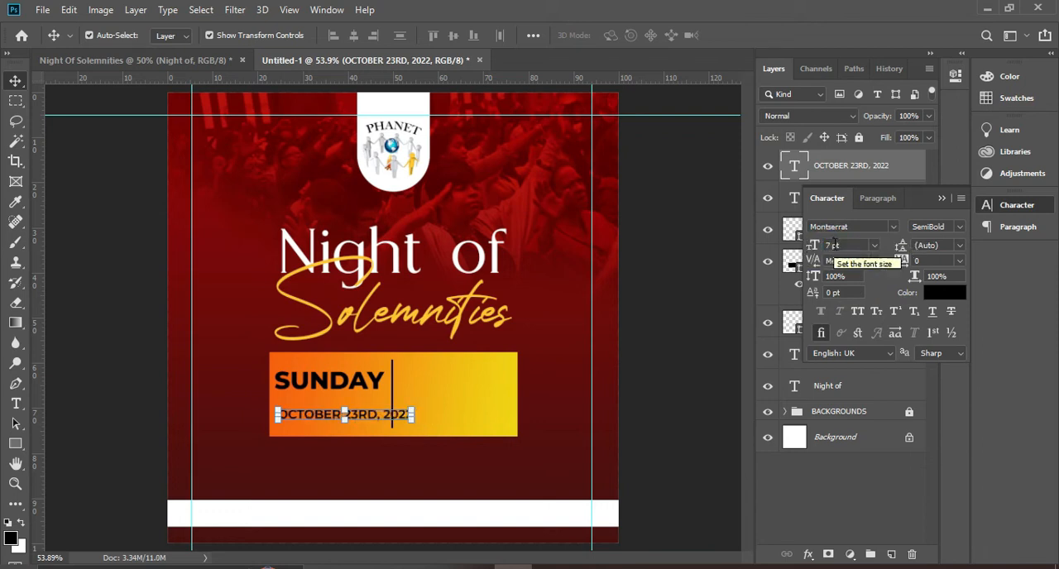
# Set the date text's font size to 5 pt
pyautogui.click(813, 246)
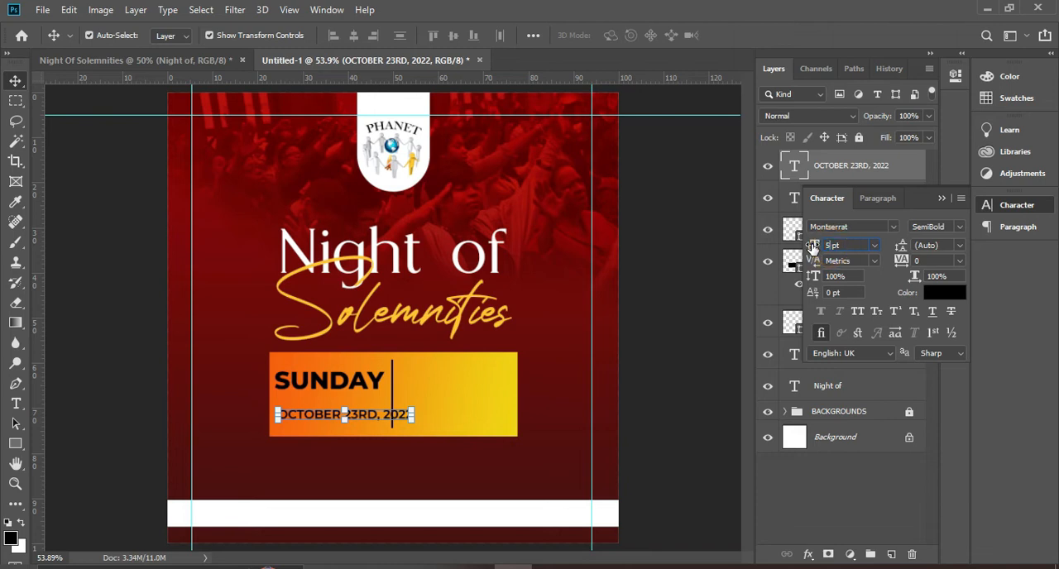
pyautogui.write('5')
pyautogui.press('Return')
pyautogui.click(593, 419)
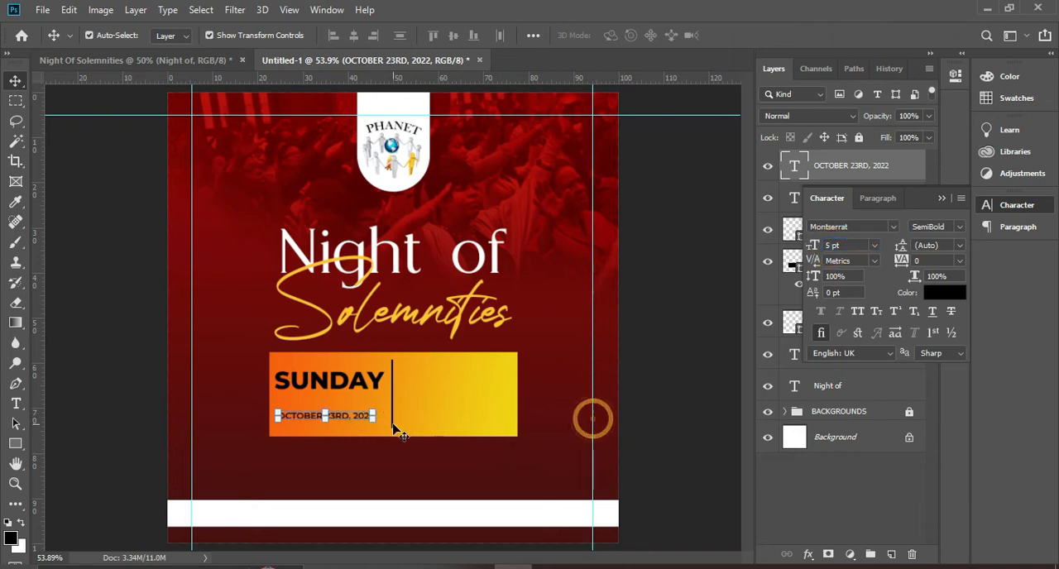
# Place the date directly under SUNDAY with a duplicate beneath it, and replace the lower copy's text with "7PM GMT"
pyautogui.moveTo(357, 419)
pyautogui.mouseDown()
pyautogui.moveTo(357, 403)
pyautogui.moveTo(358, 419)
pyautogui.mouseUp()
pyautogui.doubleClick(355, 415)
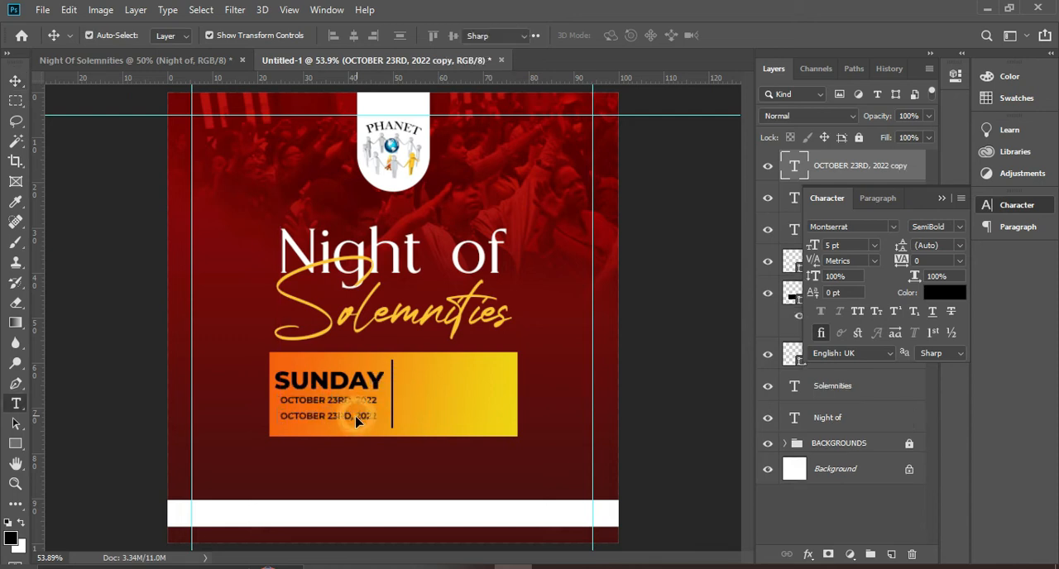
pyautogui.write('7P')
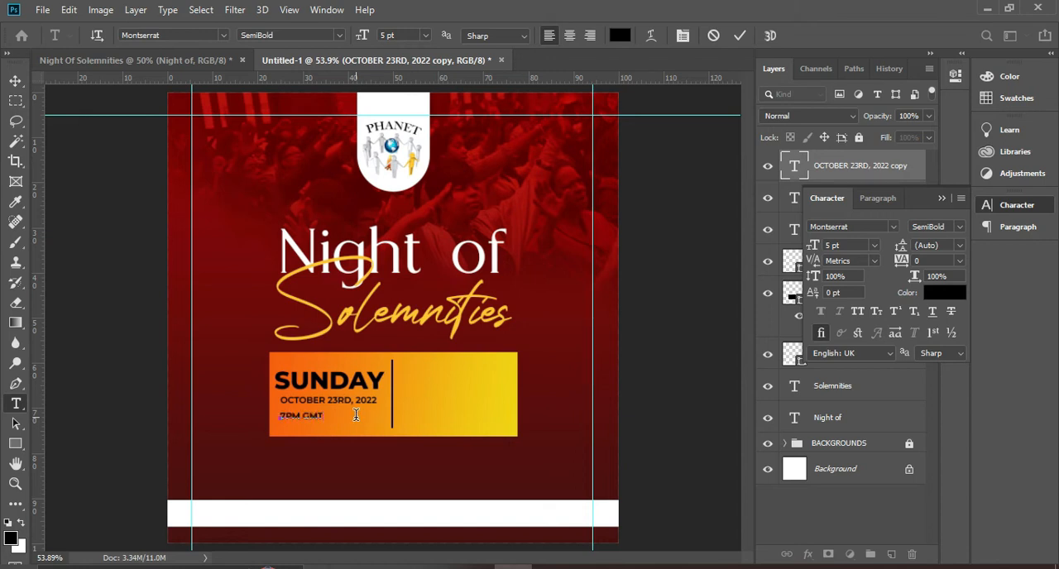
pyautogui.write('M GMT')
pyautogui.click(740, 36)
pyautogui.press('v')
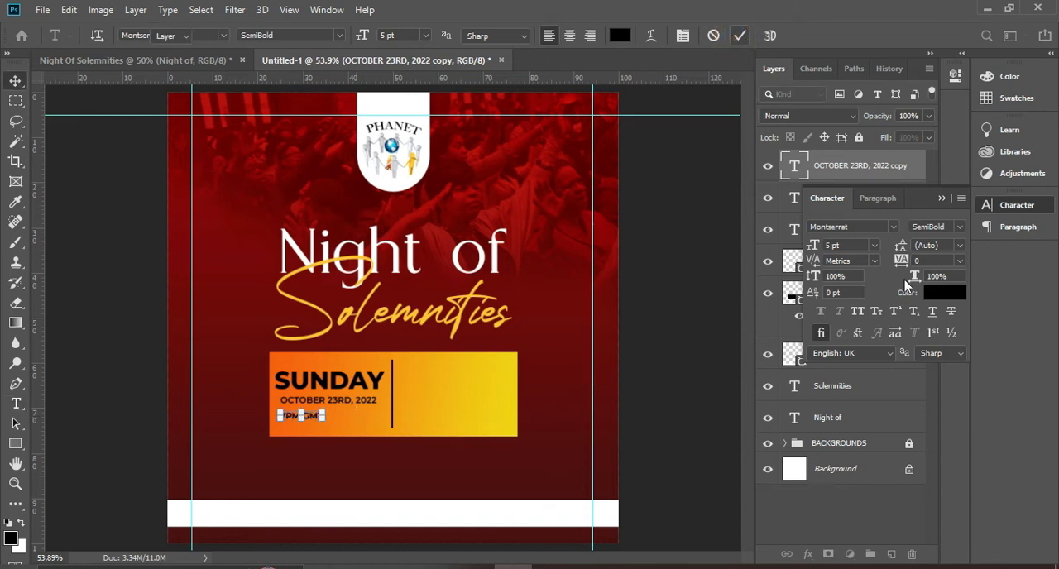
# Set the 7PM GMT text to 6 pt and move it to the middle beneath the date, keeping the gradient box visible
pyautogui.click(875, 247)
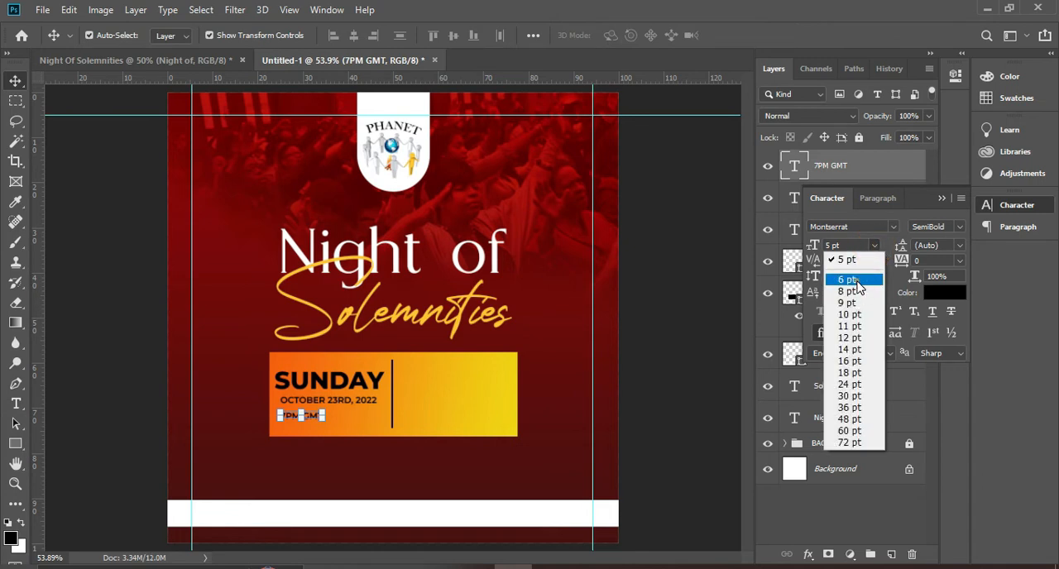
pyautogui.click(846, 279)
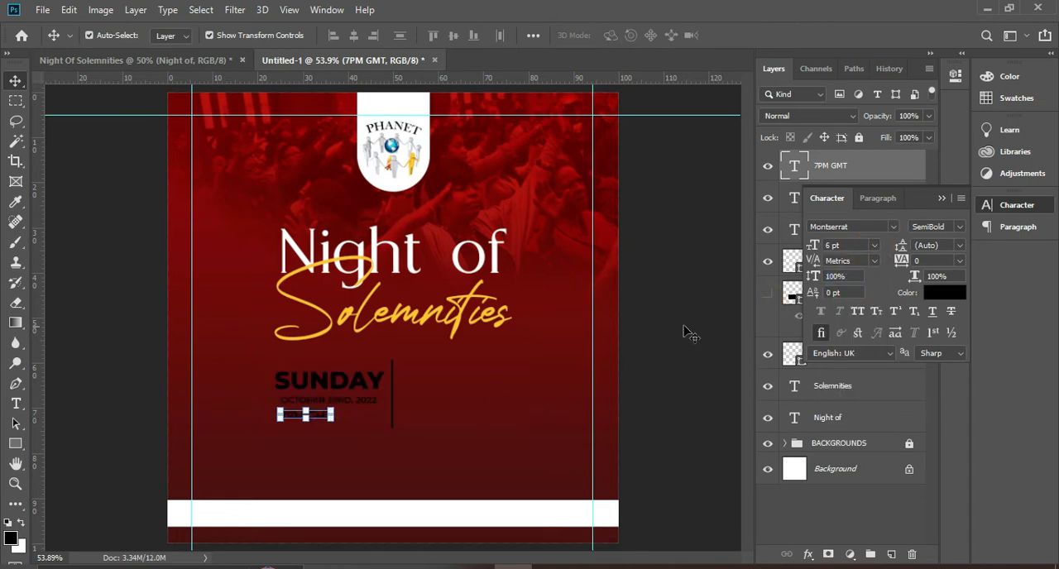
pyautogui.click(767, 294)
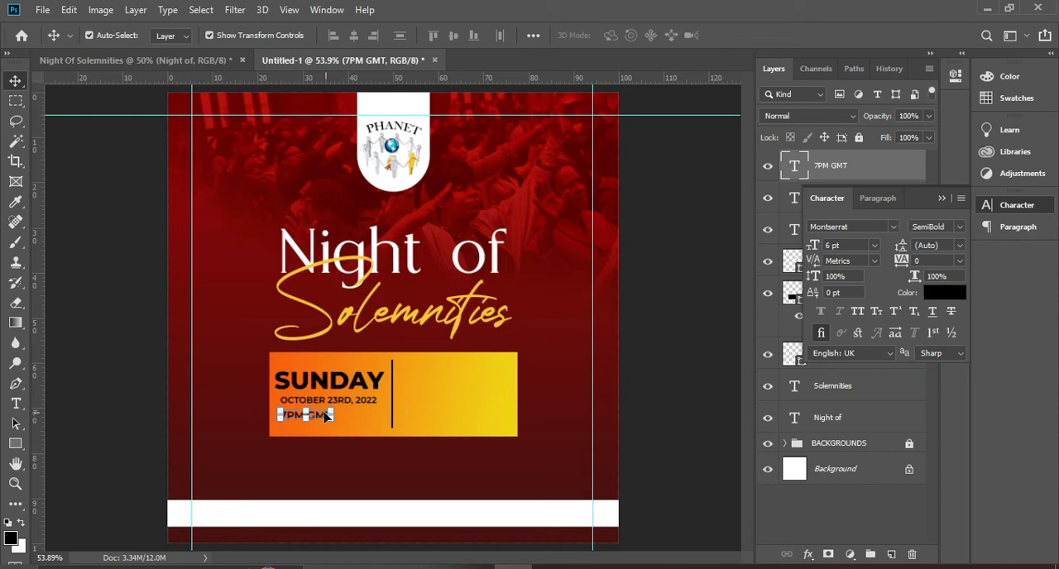
pyautogui.moveTo(315, 417); pyautogui.dragTo(338, 407)
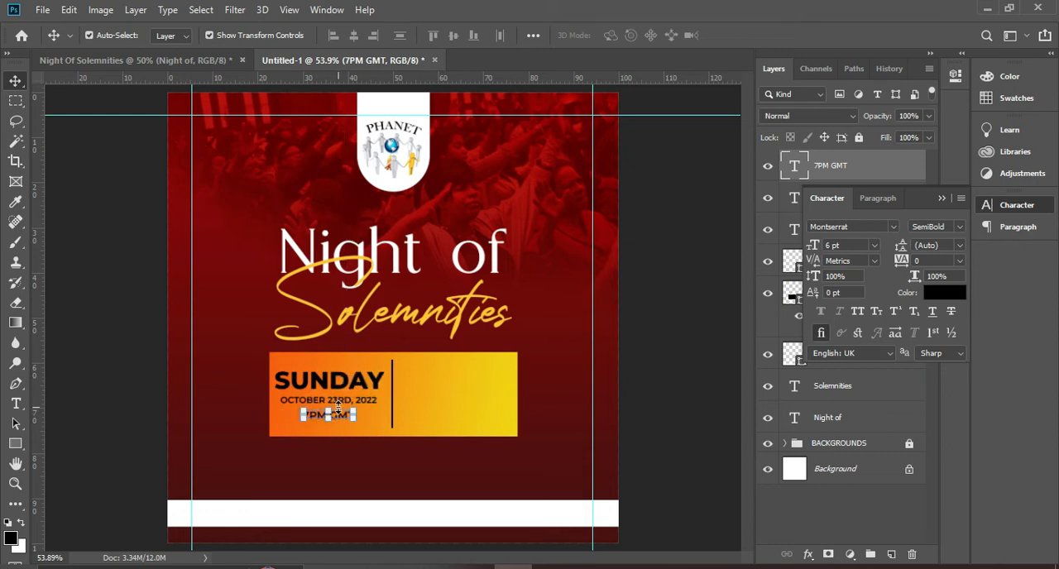
# Set the SUNDAY text's font size to 12 pt
pyautogui.click(376, 383)
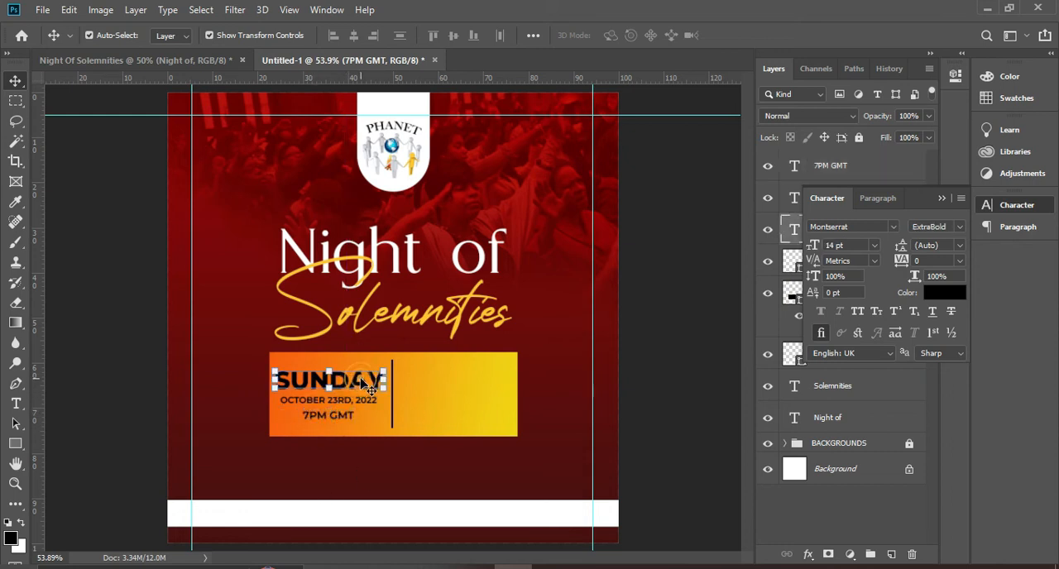
pyautogui.click(873, 245)
pyautogui.click(838, 325)
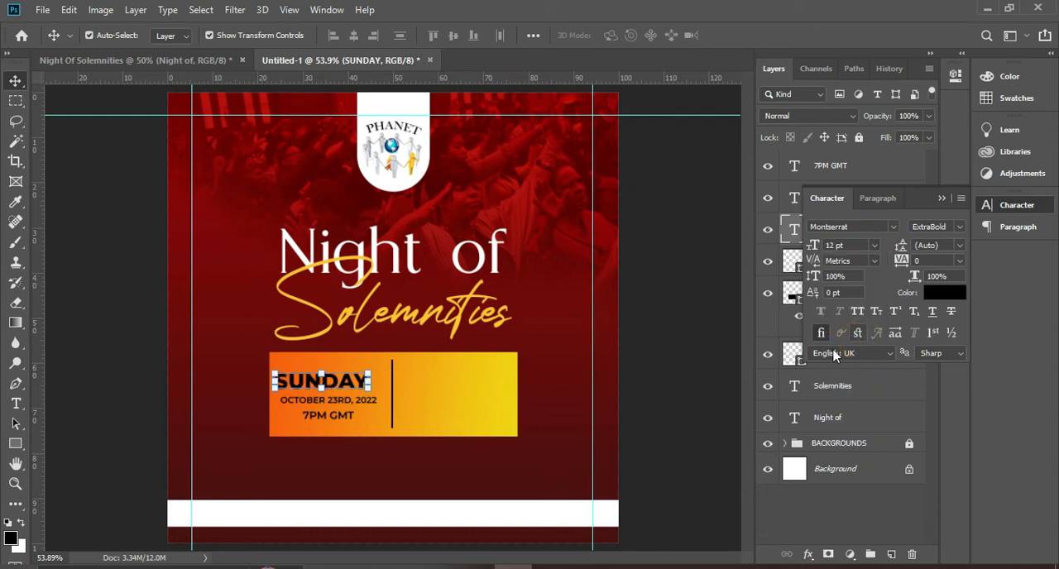
pyautogui.click(940, 198)
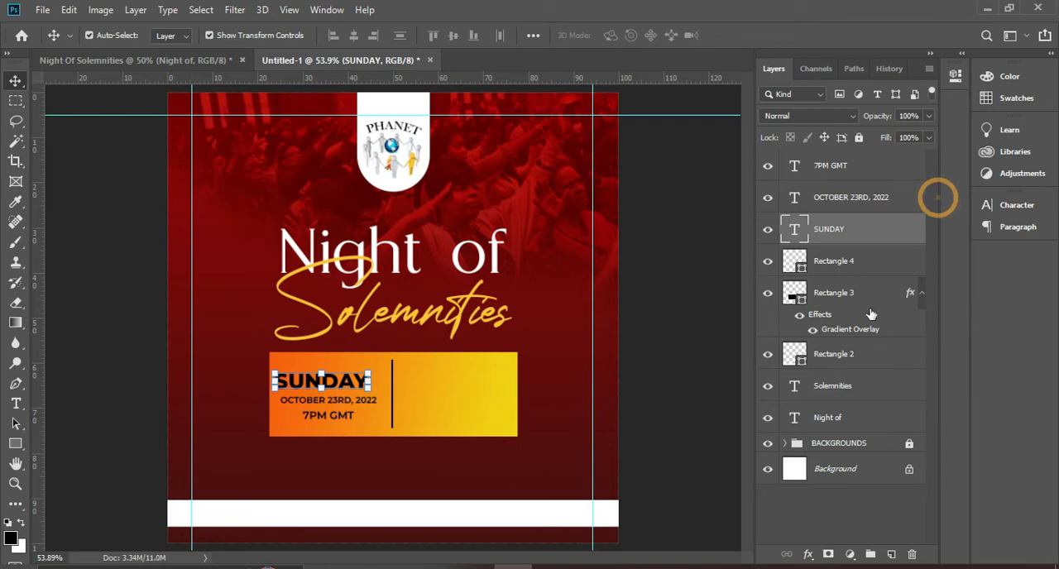
# Align the SUNDAY, date and 7PM GMT texts with each other on their horizontal centers
pyautogui.keyDown('shift'); pyautogui.click(841, 202); pyautogui.keyUp('shift')
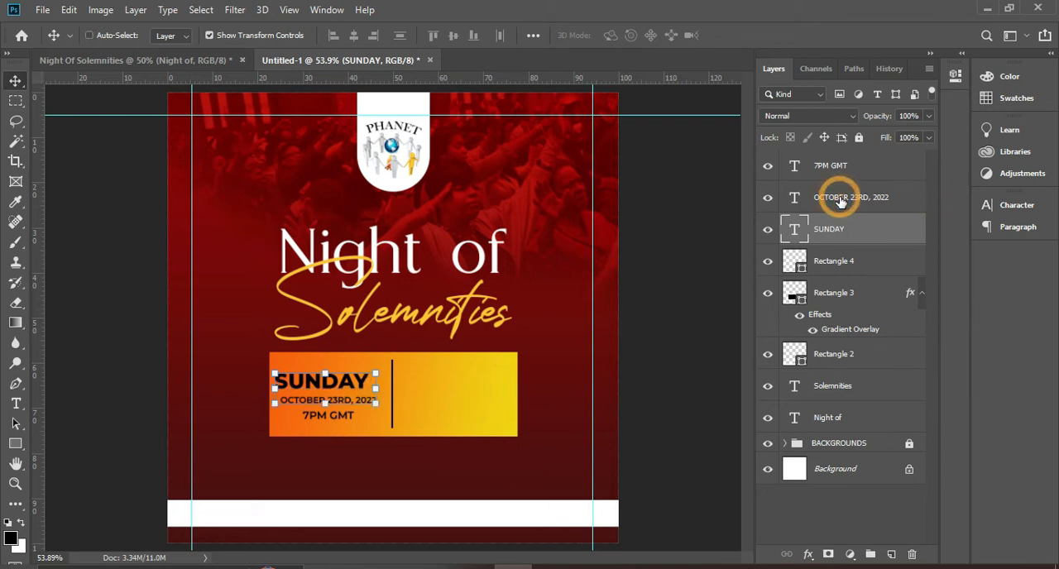
pyautogui.keyDown('shift'); pyautogui.click(836, 167); pyautogui.keyUp('shift')
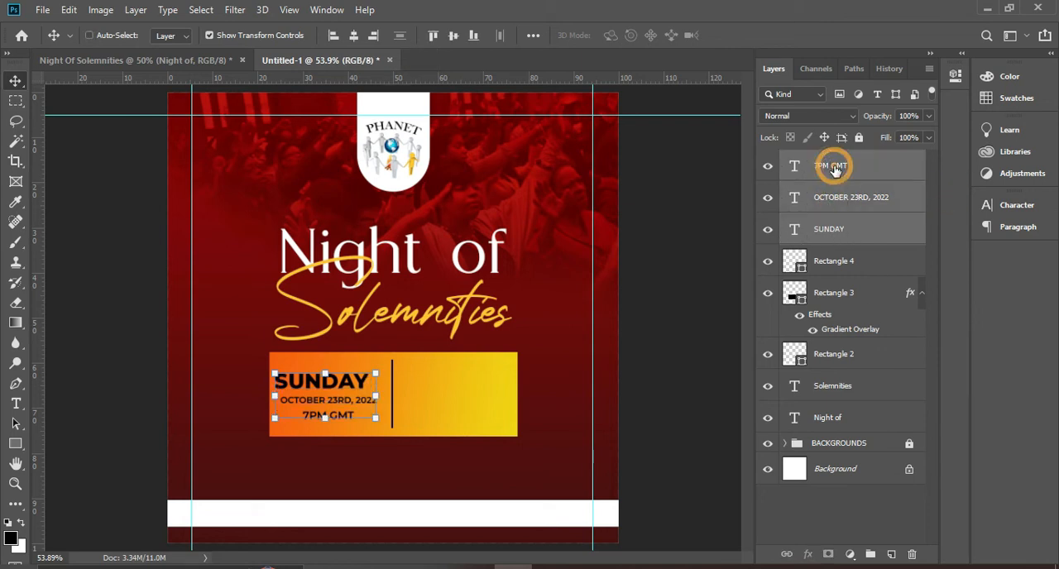
pyautogui.click(354, 36)
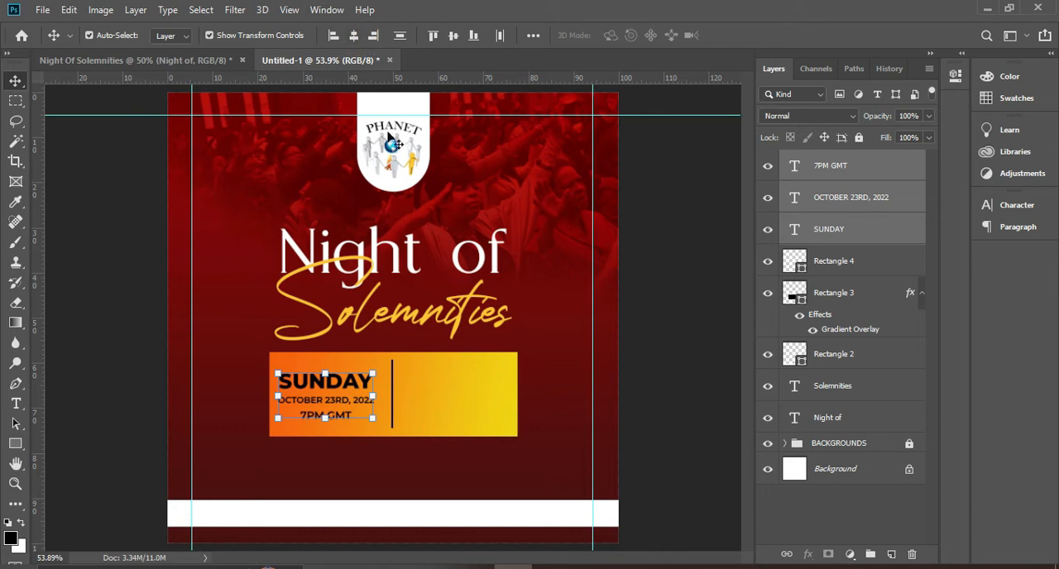
# Nudge the three aligned event texts together slightly right and up within the gradient box
pyautogui.press('Right')
pyautogui.press('Right')
pyautogui.press('Right')
pyautogui.press('Right')
pyautogui.press('Right')
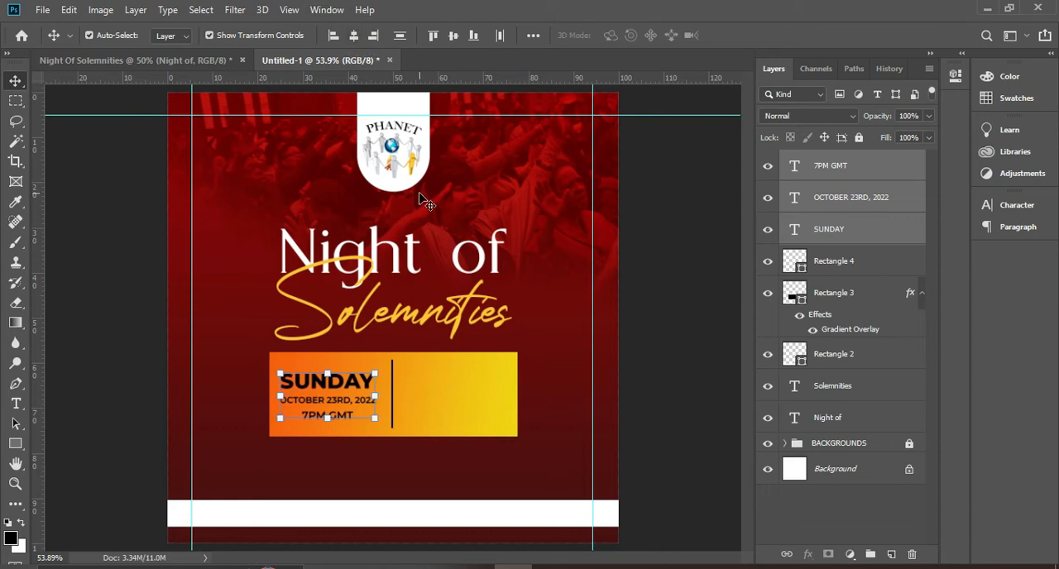
pyautogui.press('Up')
pyautogui.press('Up')
pyautogui.press('Right')
pyautogui.press('Right')
pyautogui.press('Right')
pyautogui.press('Right')
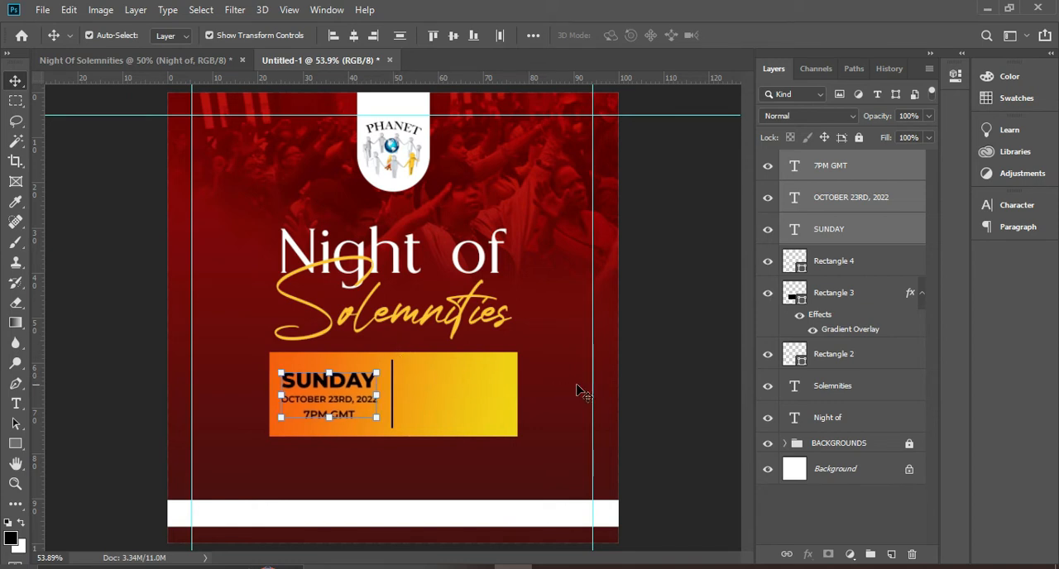
pyautogui.click(630, 384)
# Scale the gradient box down to about 95% of its width and height and center it horizontally on the canvas
pyautogui.click(493, 376)
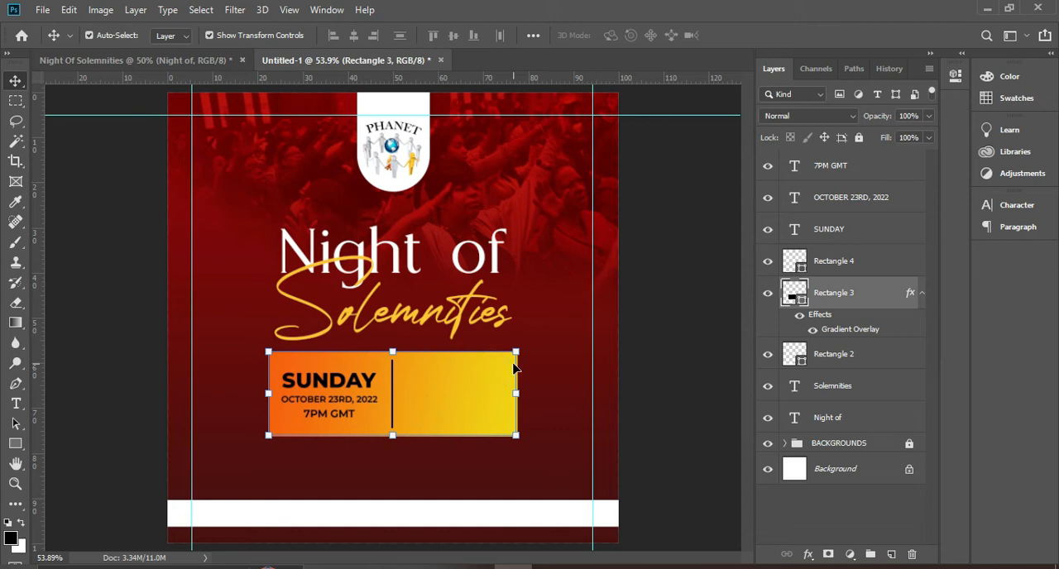
pyautogui.moveTo(518, 351); pyautogui.dragTo(504, 357)
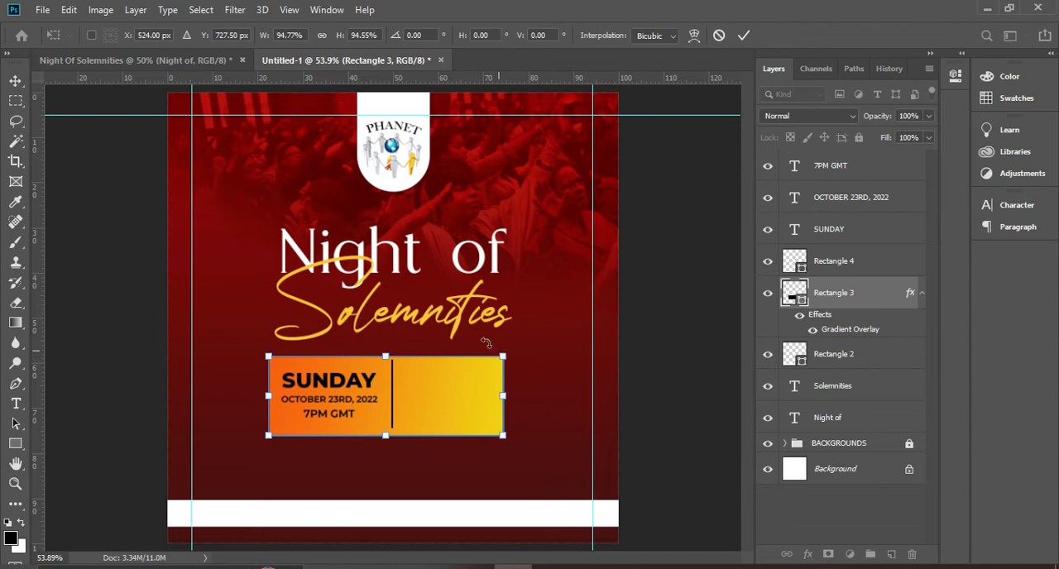
pyautogui.press('Return')
pyautogui.hotkey('ctrl', 'a')
pyautogui.click(353, 37)
pyautogui.hotkey('ctrl', 'd')
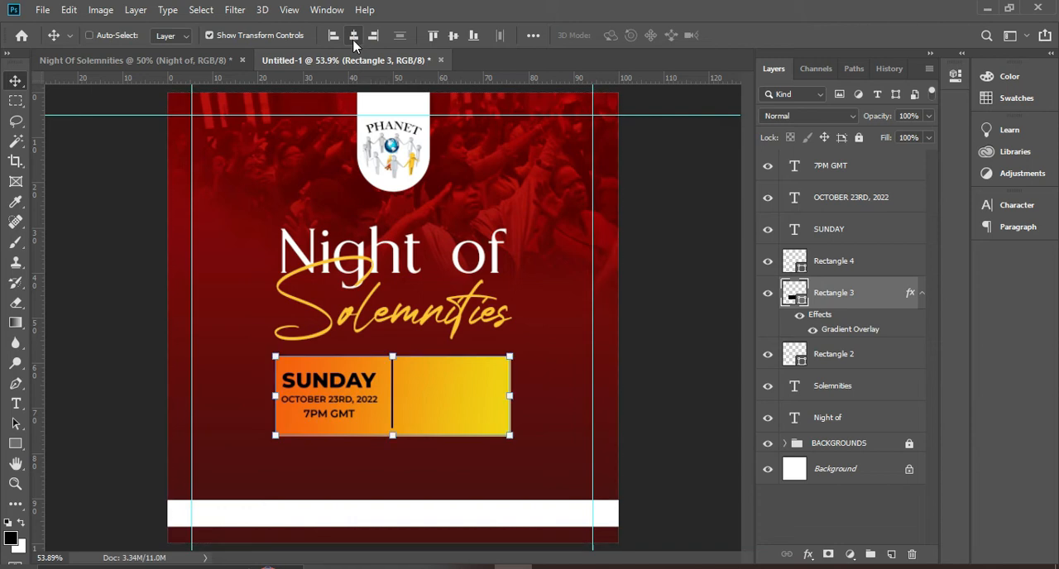
# Nudge the vertical divider line slightly left and down inside the gradient box, closer to the event texts
pyautogui.click(394, 419)
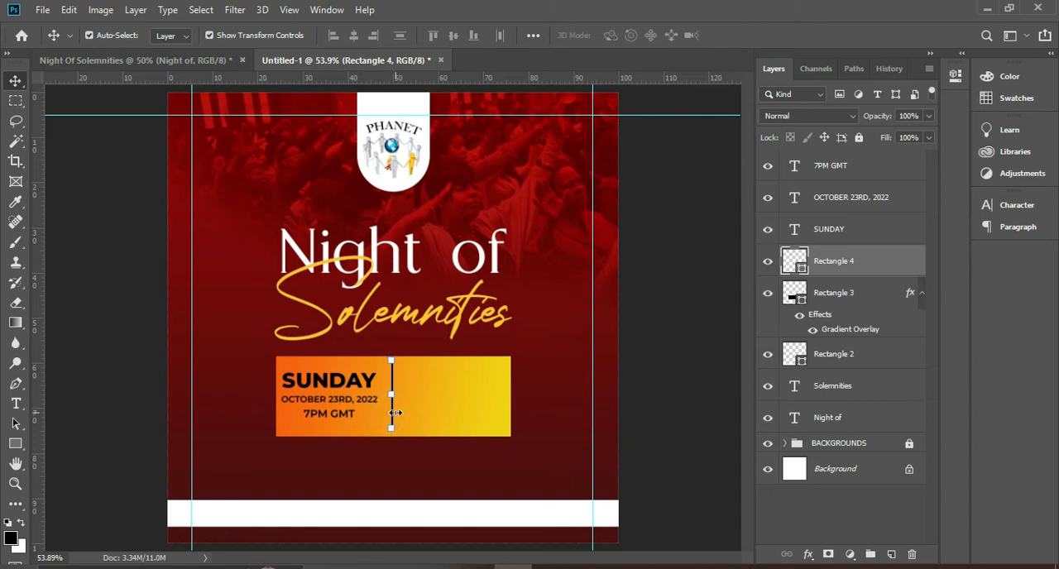
pyautogui.press('Left')
pyautogui.press('Left')
pyautogui.press('Left')
pyautogui.press('Left')
pyautogui.press('Left')
pyautogui.press('Left')
pyautogui.press('Left')
pyautogui.press('Left')
pyautogui.press('Left')
pyautogui.press('Left')
pyautogui.press('Left')
pyautogui.click(347, 414)
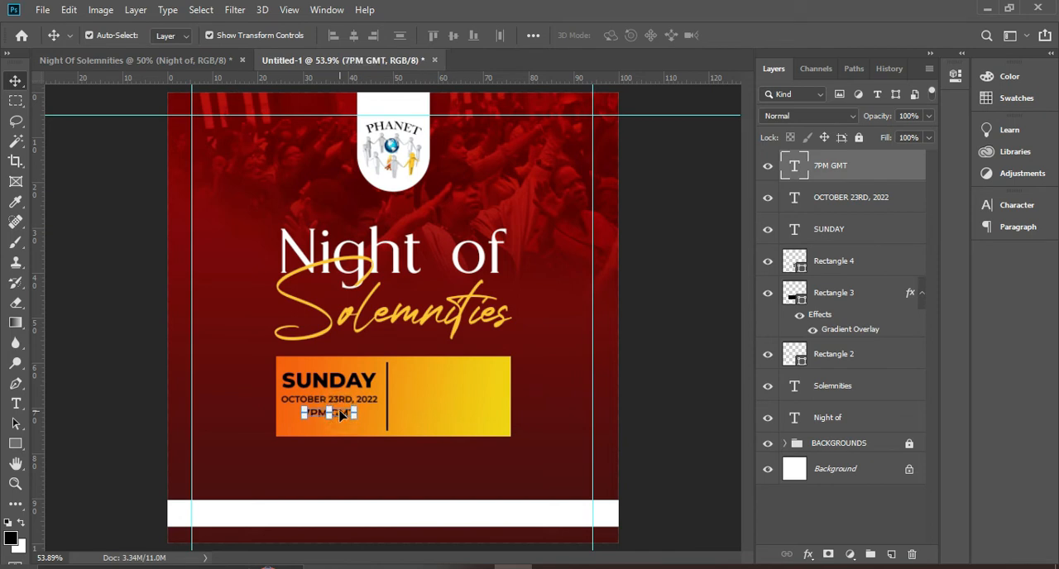
pyautogui.click(621, 415)
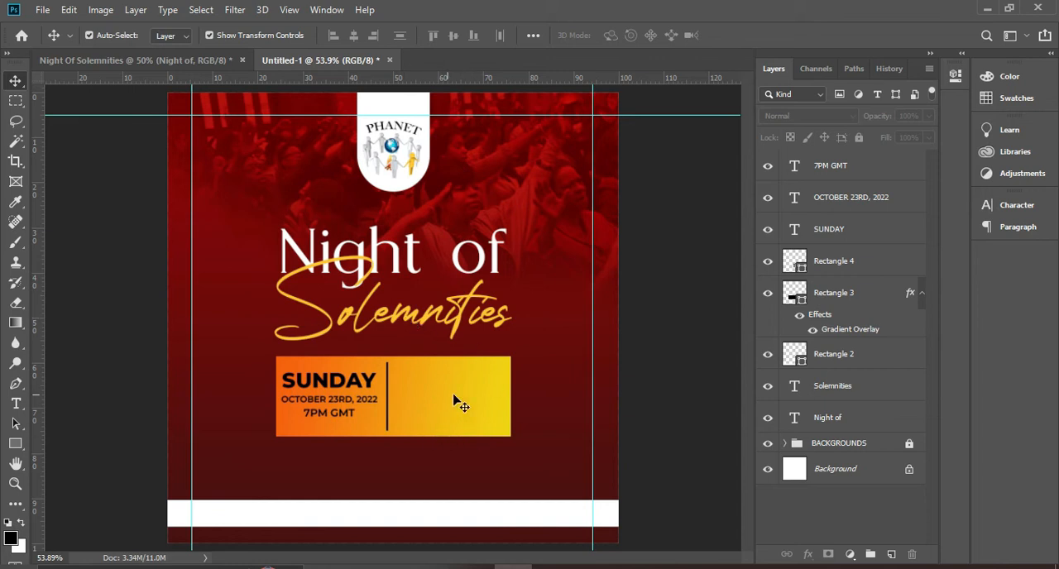
# Place the Zoom logo image, scale it to about 5.8% and position it in the empty right part of the gradient box
pyautogui.click(459, 566)
pyautogui.moveTo(568, 333); pyautogui.dragTo(491, 462)
pyautogui.moveTo(405, 213); pyautogui.dragTo(455, 412)
pyautogui.press('Return')
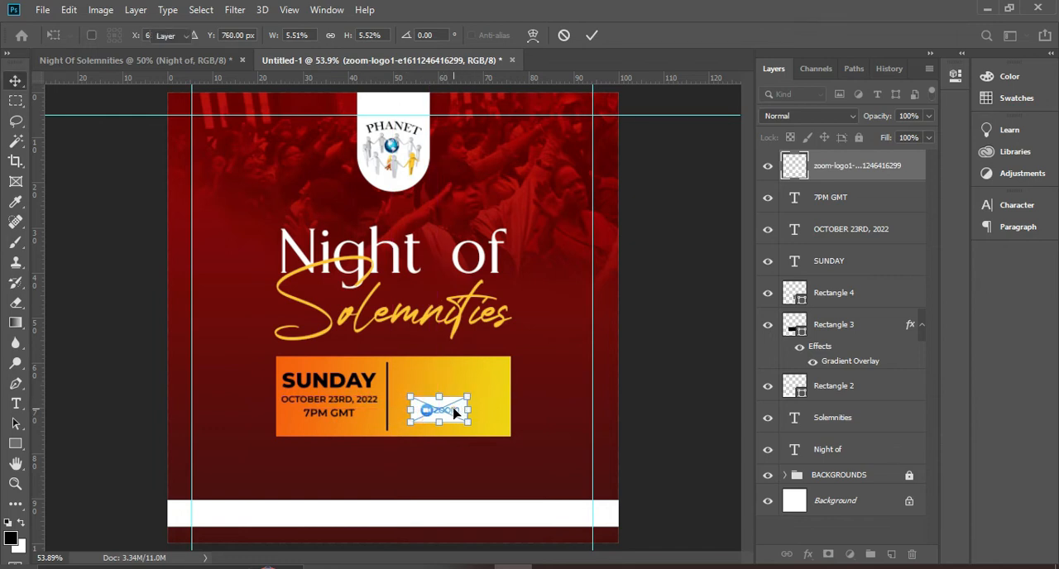
pyautogui.click(501, 396)
pyautogui.moveTo(453, 419); pyautogui.dragTo(416, 396)
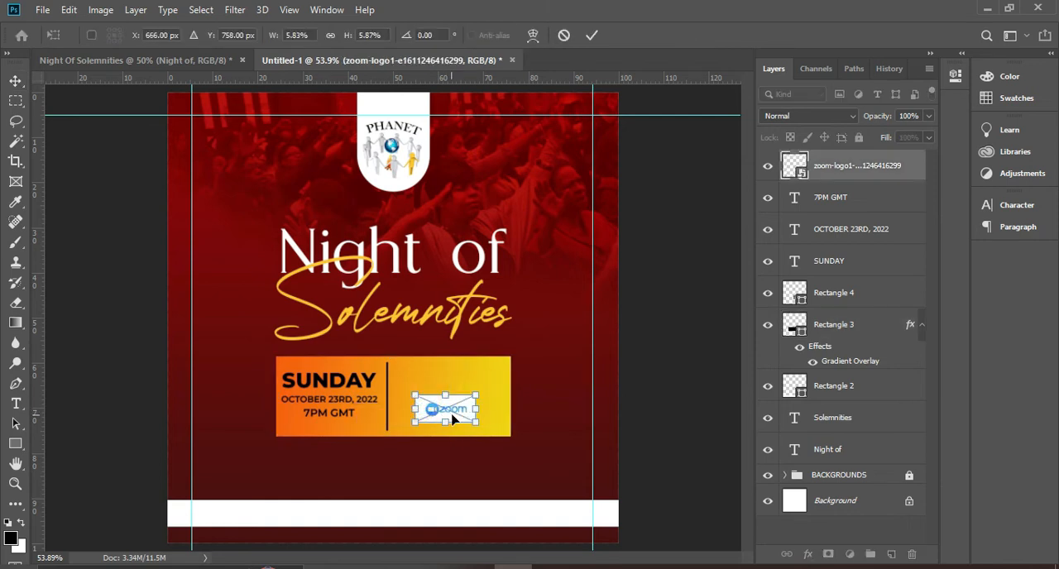
pyautogui.press('Return')
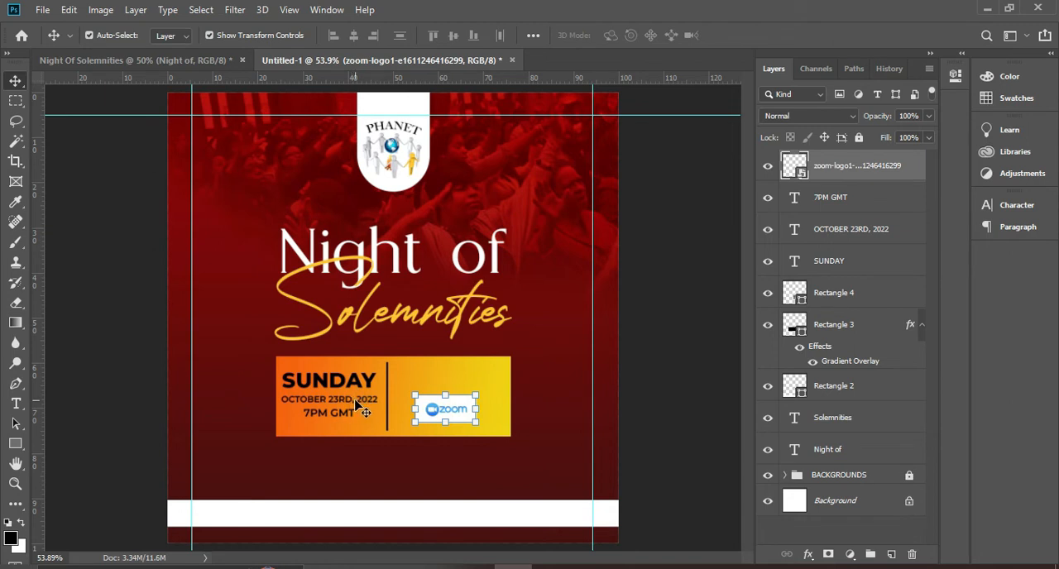
# Duplicate the OCTOBER 23RD, 2022 text and move the copy above the Zoom logo
pyautogui.click(365, 403)
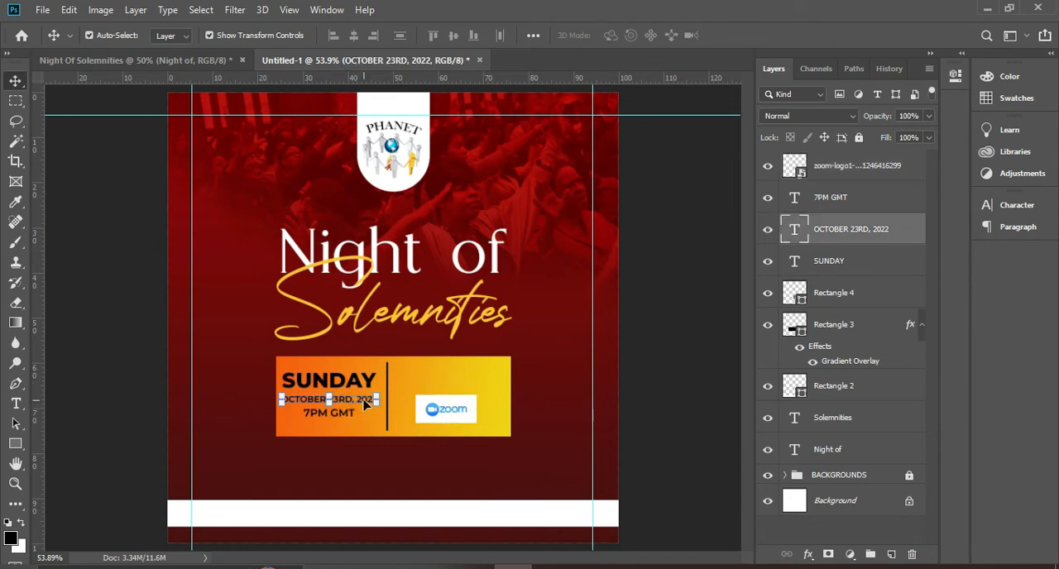
pyautogui.hotkey('ctrl', 'j')
pyautogui.moveTo(364, 403); pyautogui.dragTo(479, 386)
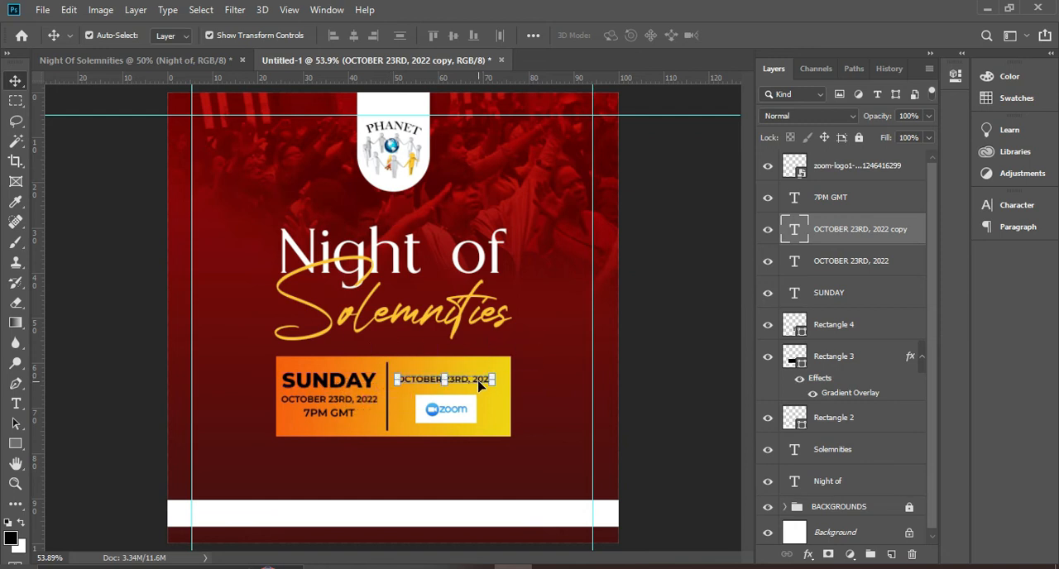
pyautogui.doubleClick(479, 384)
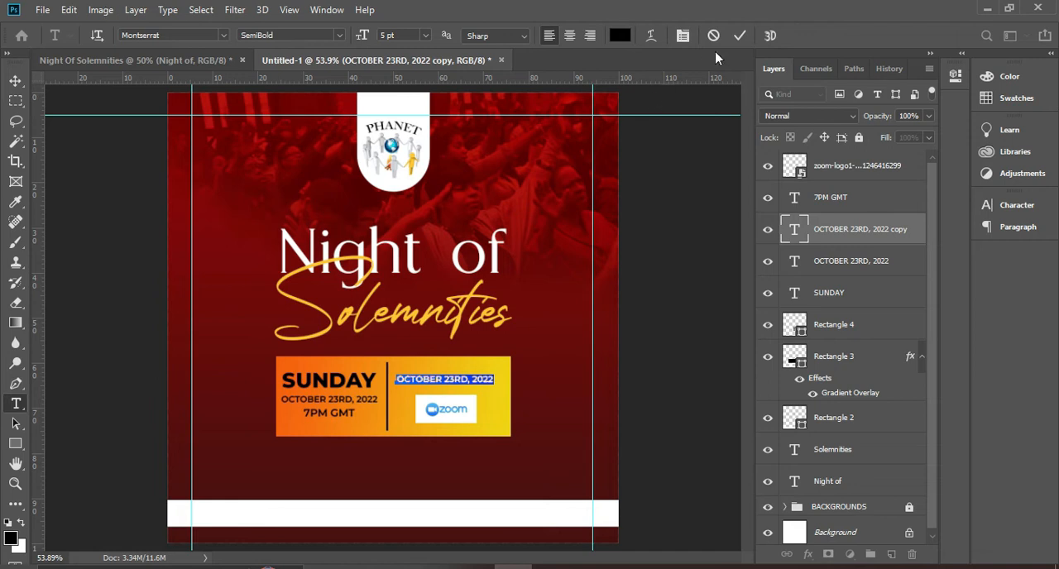
pyautogui.click(739, 34)
# Copy the two-line meeting ID and password text from the Night Of Solemnities document
pyautogui.click(161, 61)
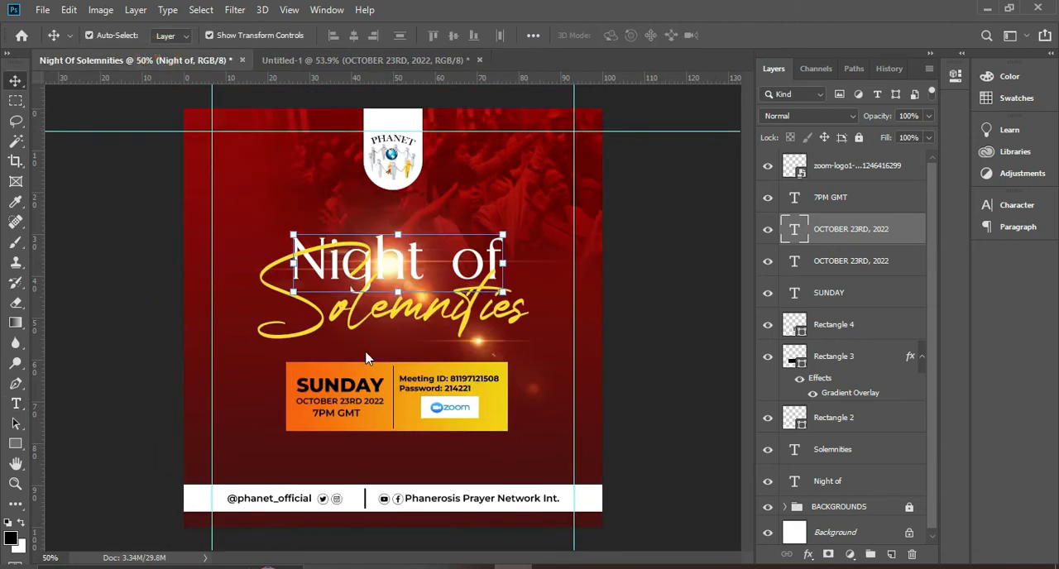
pyautogui.click(467, 390)
pyautogui.click(469, 382)
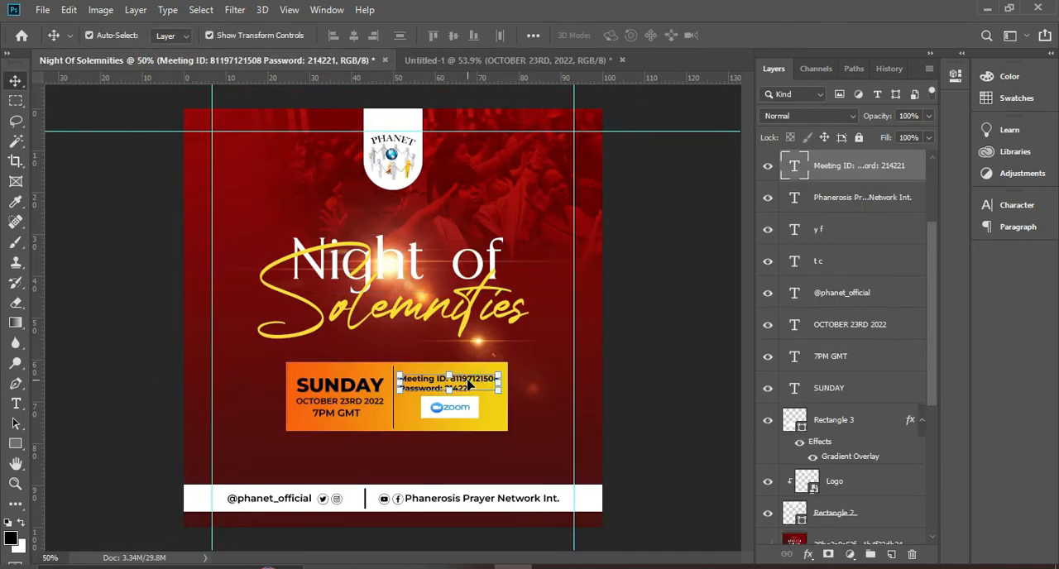
pyautogui.doubleClick(468, 384)
pyautogui.click(473, 388)
pyautogui.moveTo(473, 387); pyautogui.dragTo(370, 372)
pyautogui.hotkey('ctrl', 'c')
pyautogui.press('ctrl')
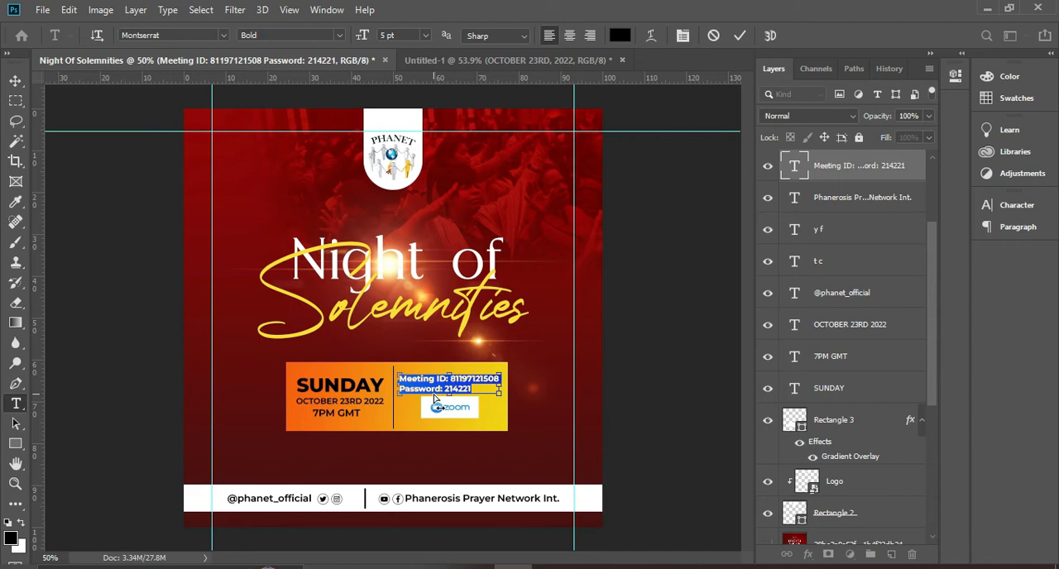
pyautogui.click(742, 35)
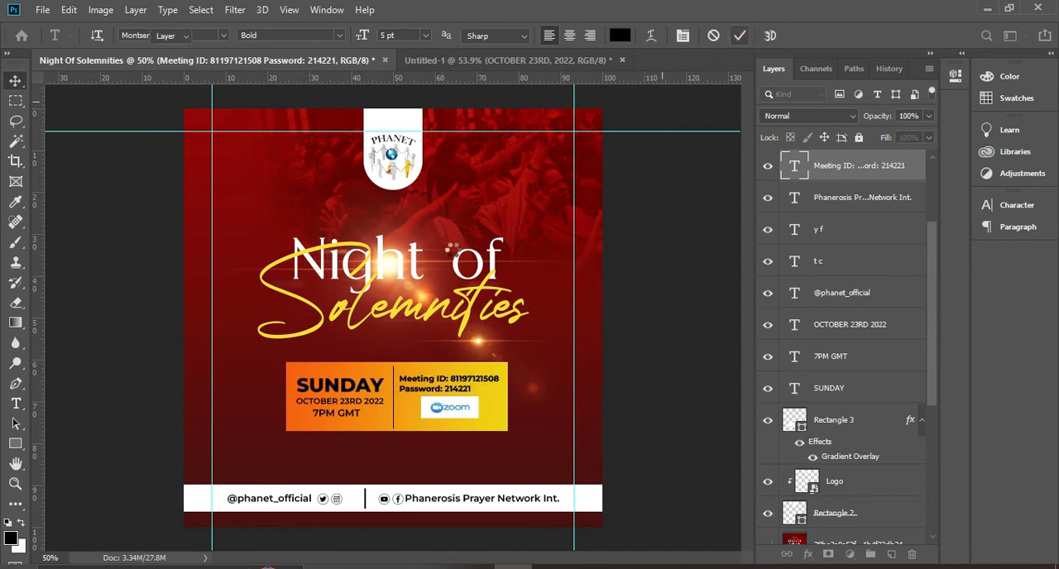
pyautogui.press('v')
# Replace the duplicated date text above the Zoom logo with the copied meeting ID and password text, and nudge it slightly up
pyautogui.click(451, 62)
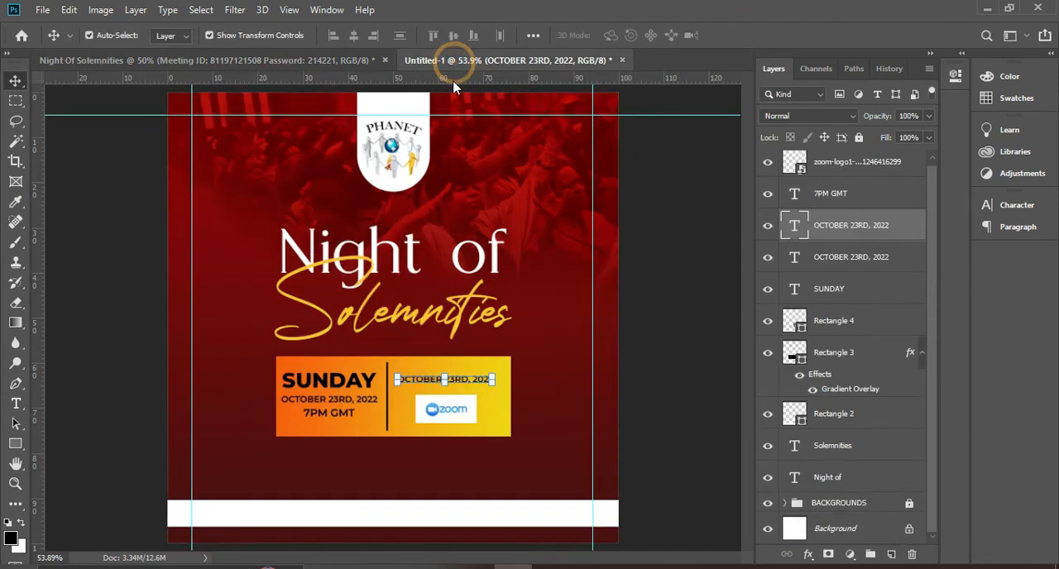
pyautogui.doubleClick(470, 379)
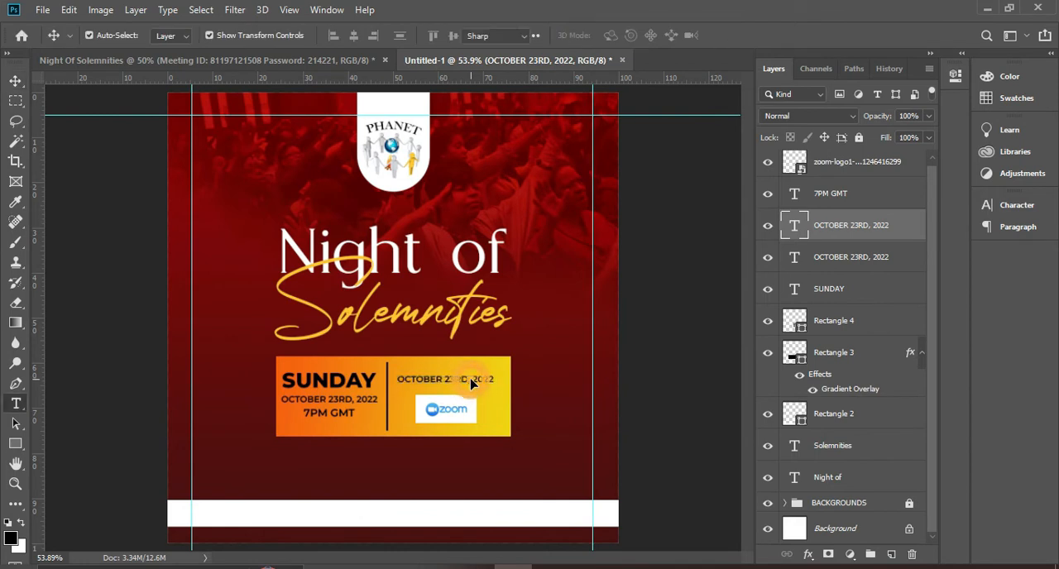
pyautogui.hotkey('ctrl', 'v')
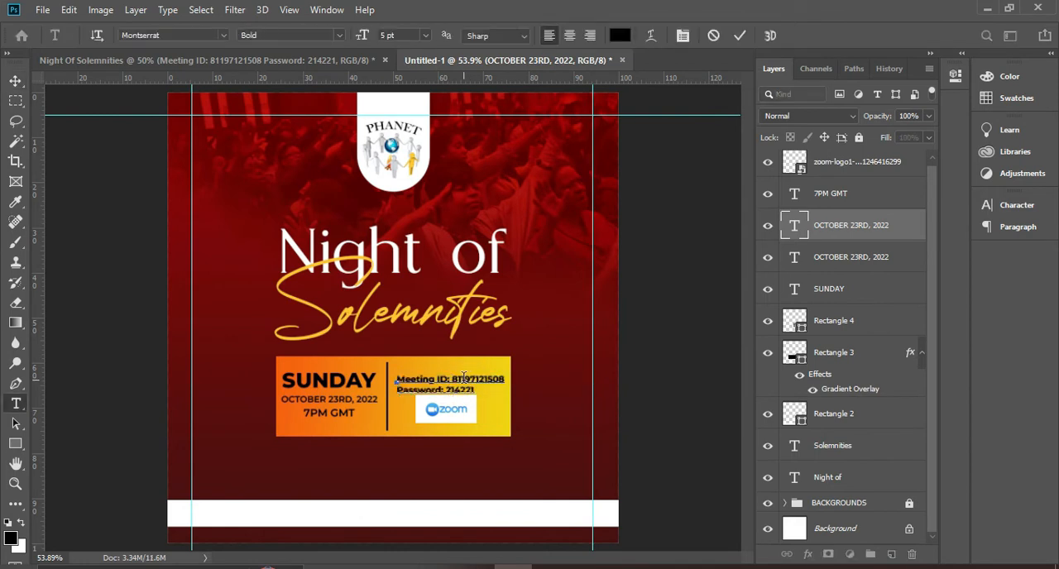
pyautogui.click(738, 35)
pyautogui.press('v')
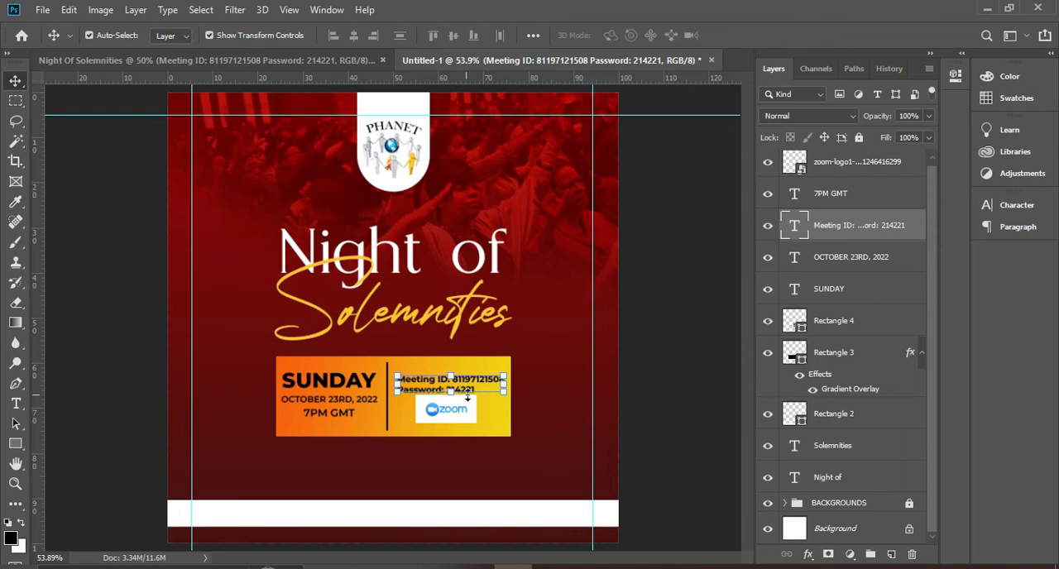
pyautogui.moveTo(473, 392); pyautogui.dragTo(473, 386)
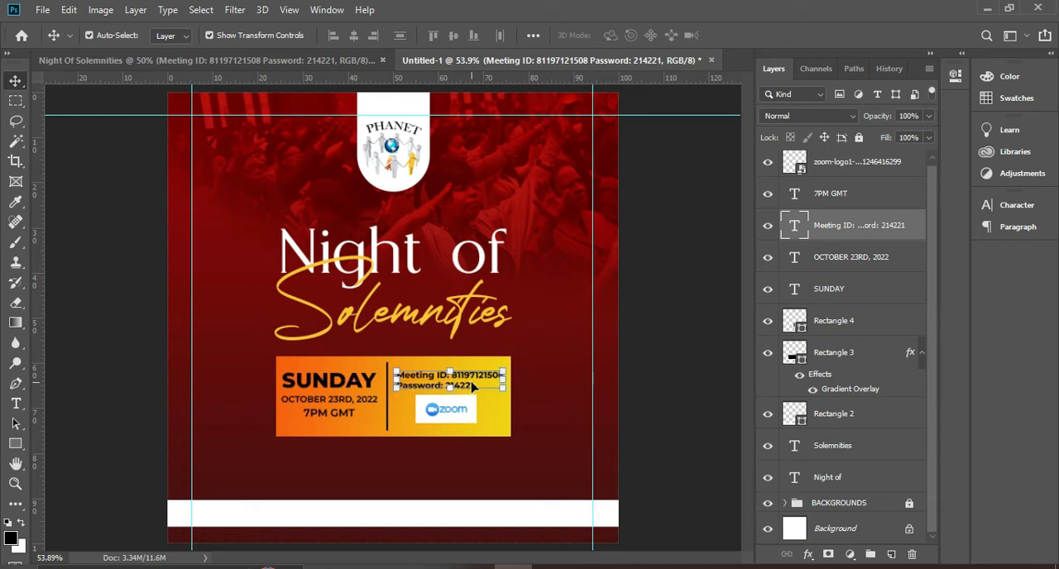
pyautogui.click(601, 395)
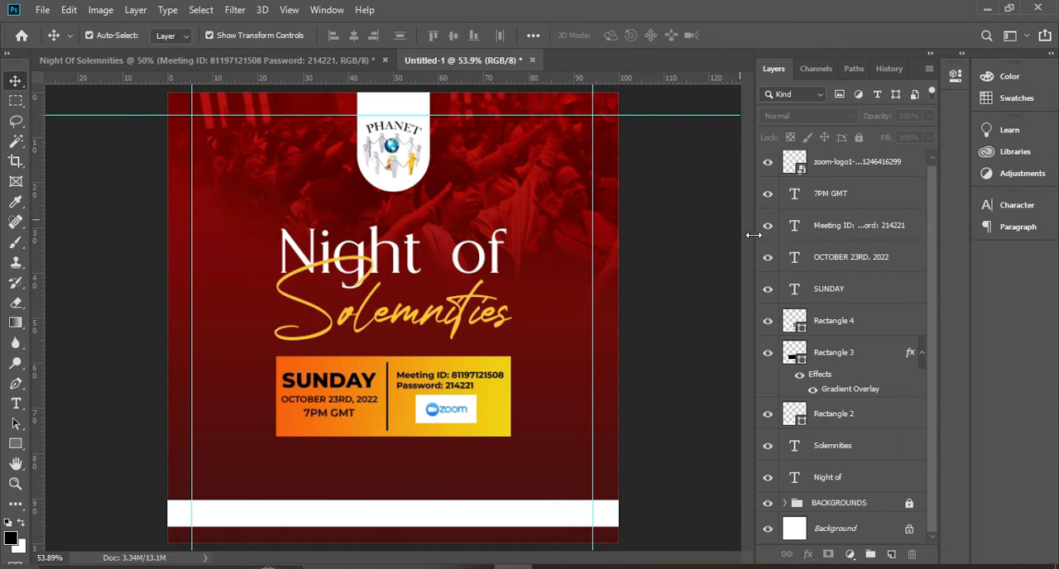
# Group the Zoom logo, all event and meeting texts, the divider line and the gradient box into one layer group
pyautogui.click(846, 169)
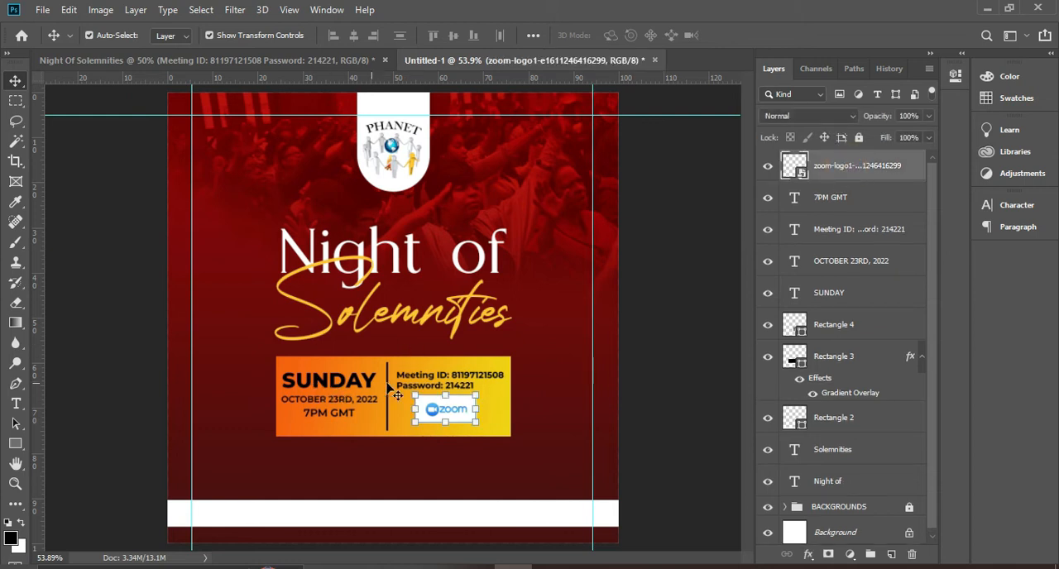
pyautogui.keyDown('ctrl'); pyautogui.click(850, 201); pyautogui.keyUp('ctrl')
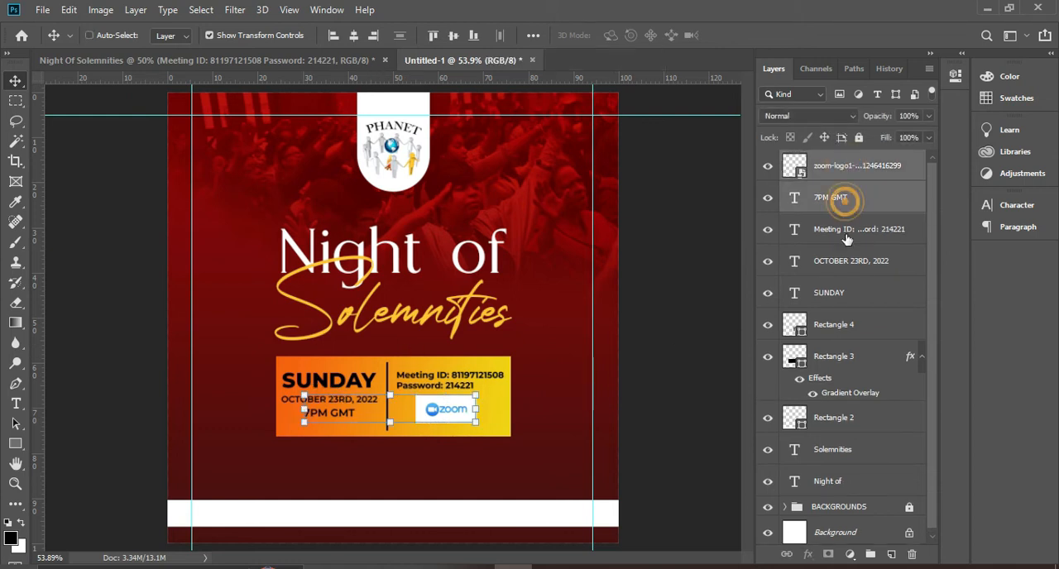
pyautogui.keyDown('ctrl'); pyautogui.click(848, 232); pyautogui.keyUp('ctrl')
pyautogui.keyDown('ctrl'); pyautogui.click(844, 263); pyautogui.keyUp('ctrl')
pyautogui.keyDown('ctrl'); pyautogui.click(833, 294); pyautogui.keyUp('ctrl')
pyautogui.keyDown('ctrl'); pyautogui.click(836, 328); pyautogui.keyUp('ctrl')
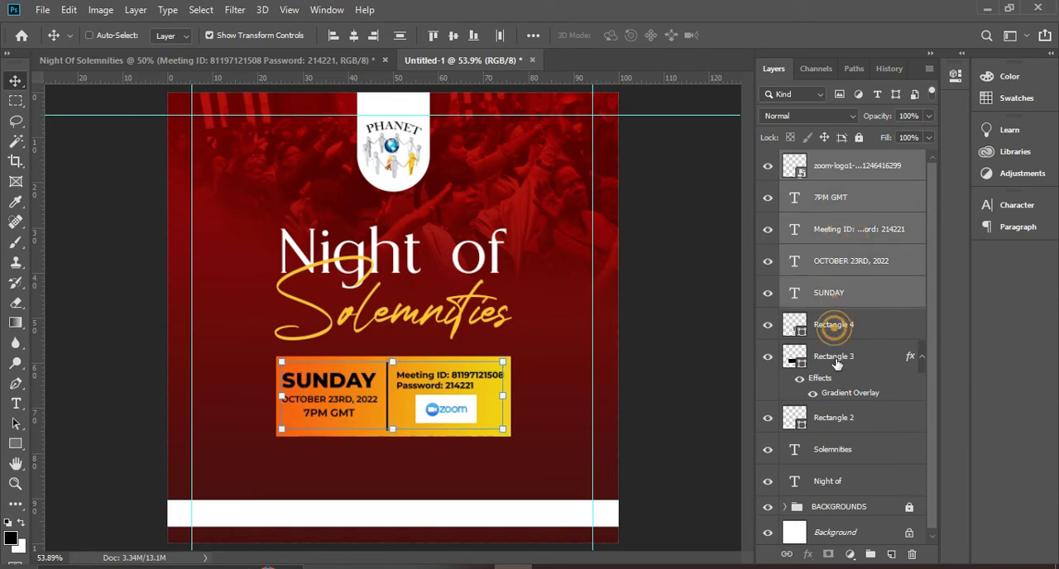
pyautogui.keyDown('ctrl'); pyautogui.click(837, 359); pyautogui.keyUp('ctrl')
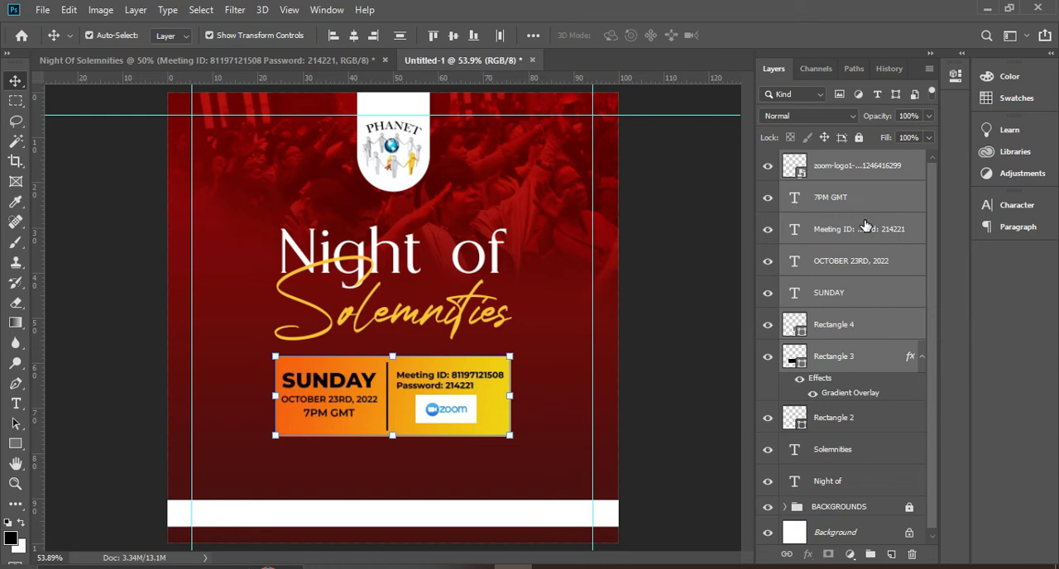
pyautogui.hotkey('ctrl', 'g')
# Toggle the new group's visibility off and on to check its contents, and rename it DATE AND TIME
pyautogui.click(767, 159)
pyautogui.click(768, 159)
pyautogui.doubleClick(841, 161)
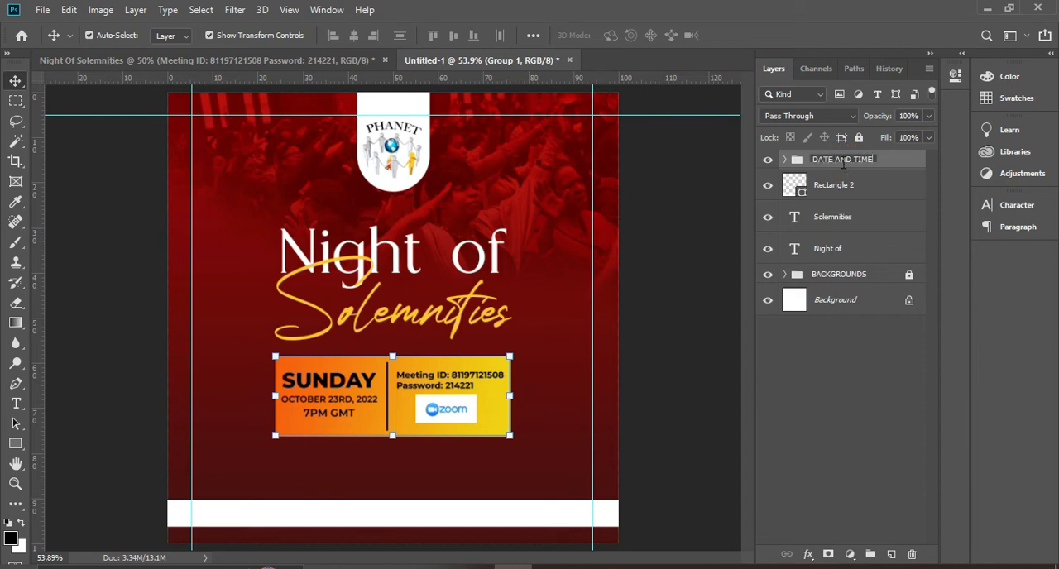
pyautogui.write('DATE AND TIME')
pyautogui.press('Return')
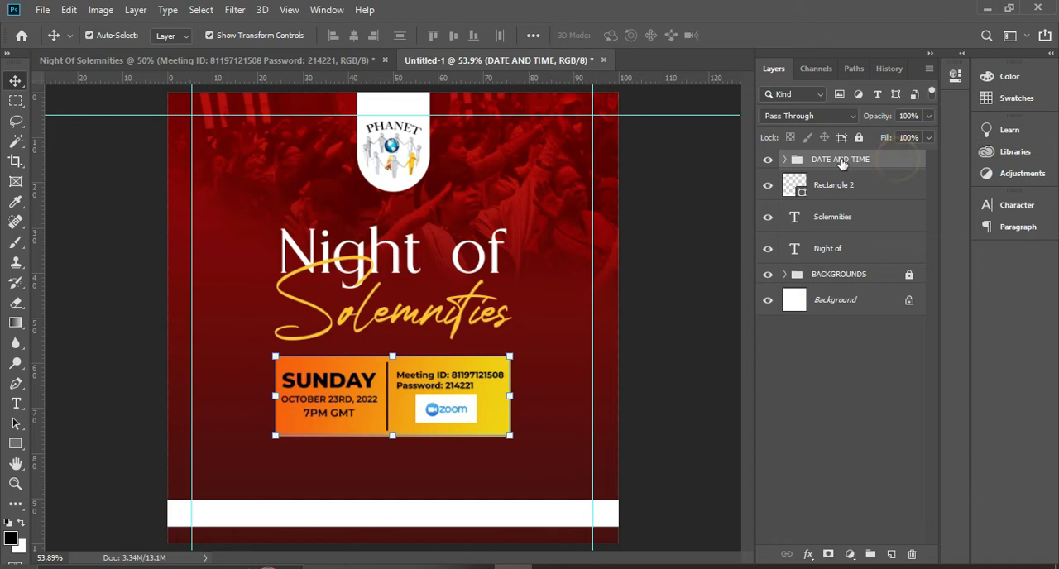
# Scale the DATE AND TIME group to about 97.8% around its center and center it horizontally on the canvas
pyautogui.hotkey('ctrl', 'a')
pyautogui.hotkey('ctrl', 'd')
pyautogui.moveTo(511, 357)
pyautogui.mouseDown()
pyautogui.moveTo(505, 369)
pyautogui.moveTo(507, 357)
pyautogui.mouseUp()
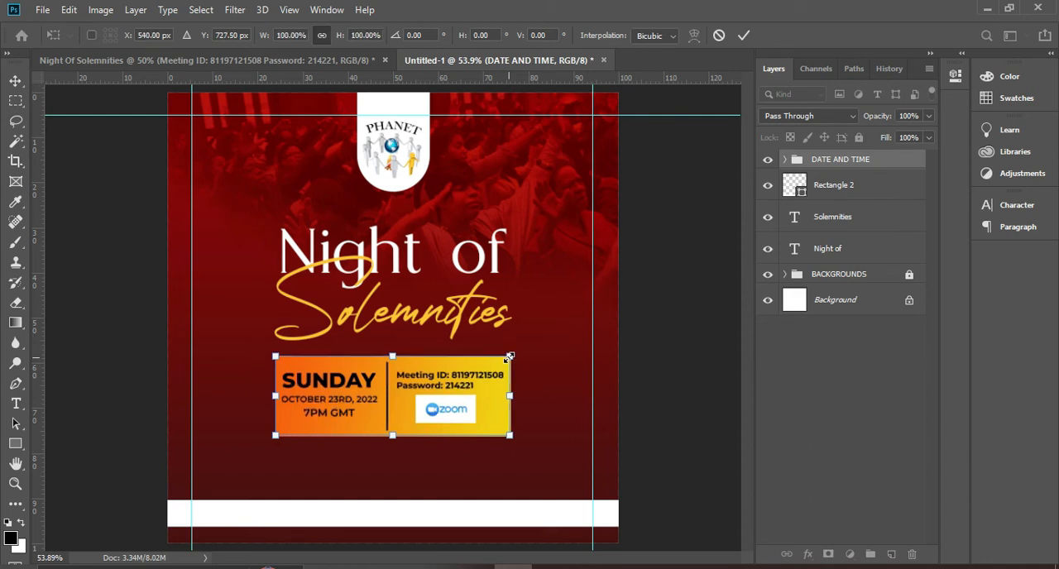
pyautogui.moveTo(511, 354)
pyautogui.mouseDown()
pyautogui.moveTo(546, 335)
pyautogui.moveTo(515, 356)
pyautogui.moveTo(497, 327)
pyautogui.moveTo(518, 313)
pyautogui.moveTo(484, 389)
pyautogui.moveTo(524, 314)
pyautogui.moveTo(503, 321)
pyautogui.moveTo(516, 303)
pyautogui.moveTo(496, 329)
pyautogui.moveTo(509, 355)
pyautogui.mouseUp()
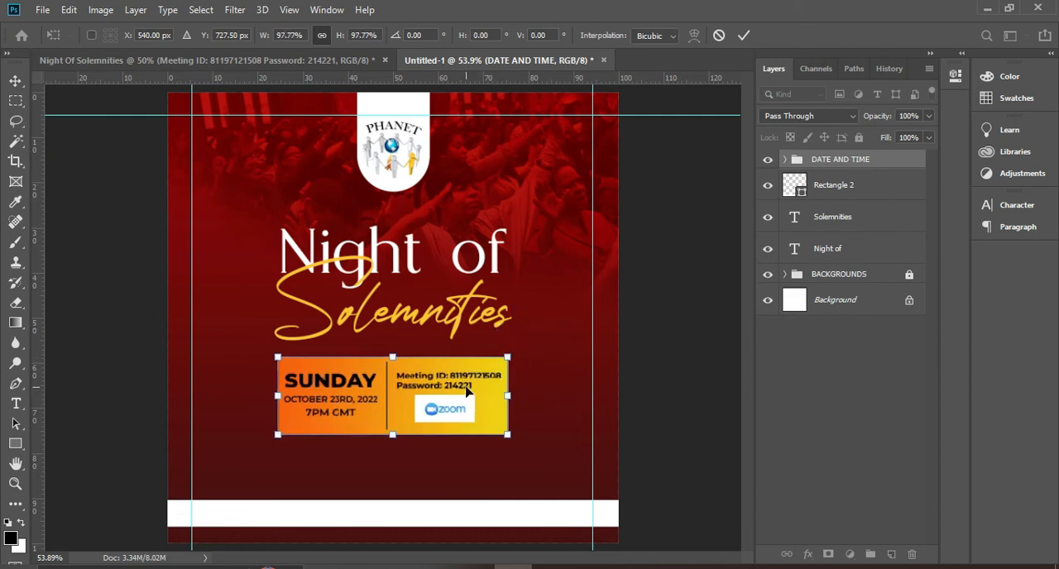
pyautogui.press('Return')
pyautogui.hotkey('ctrl', 'a')
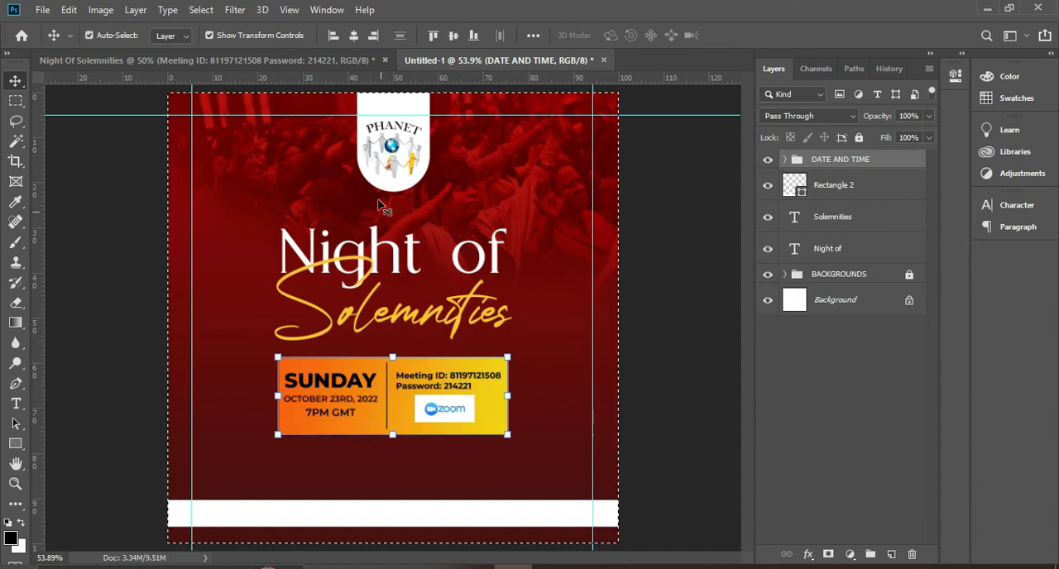
pyautogui.click(355, 37)
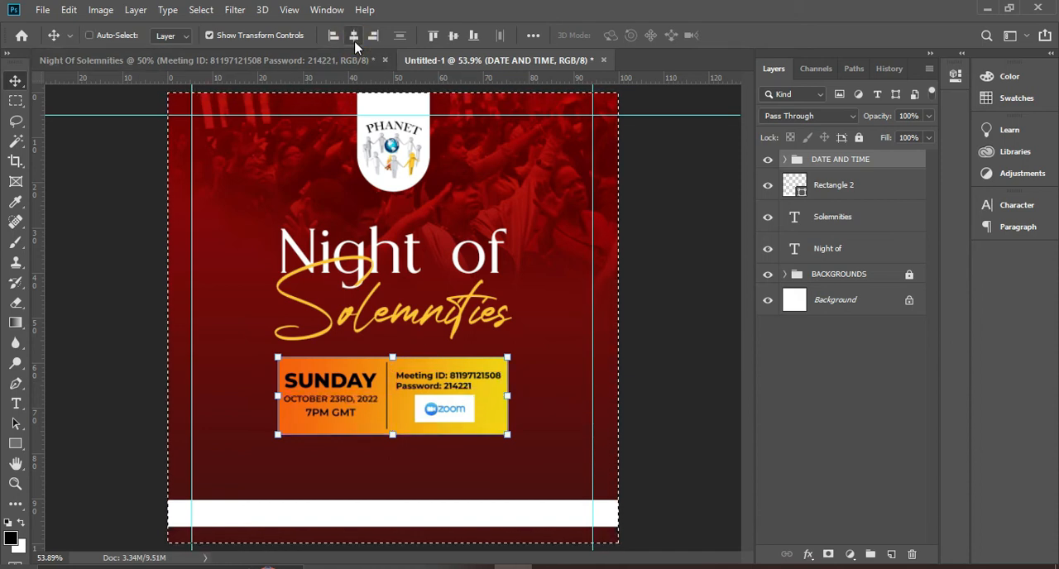
pyautogui.hotkey('ctrl', 'd')
pyautogui.click(683, 414)
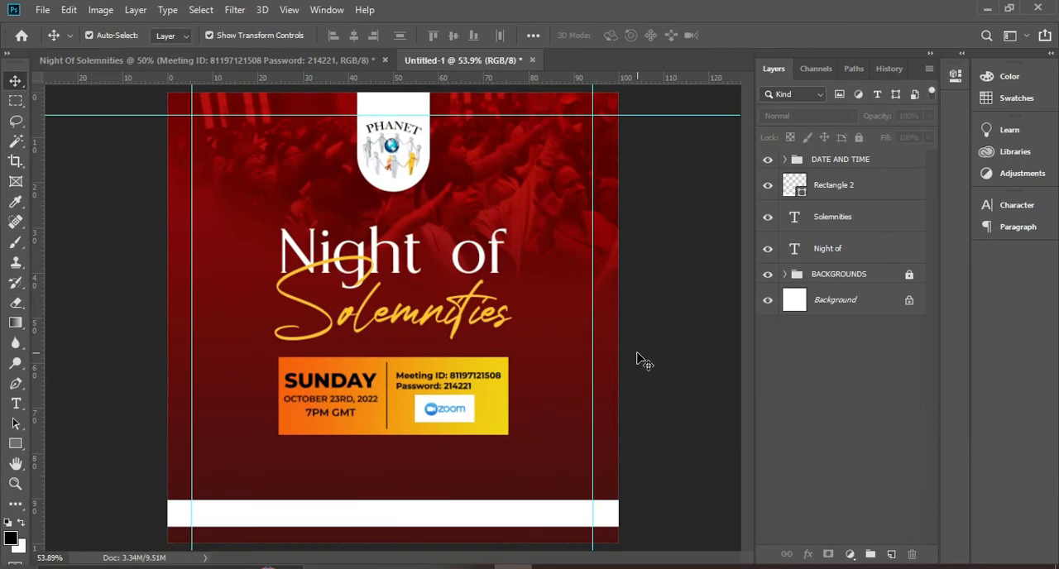
# Lock the DATE AND TIME group completely
pyautogui.click(828, 161)
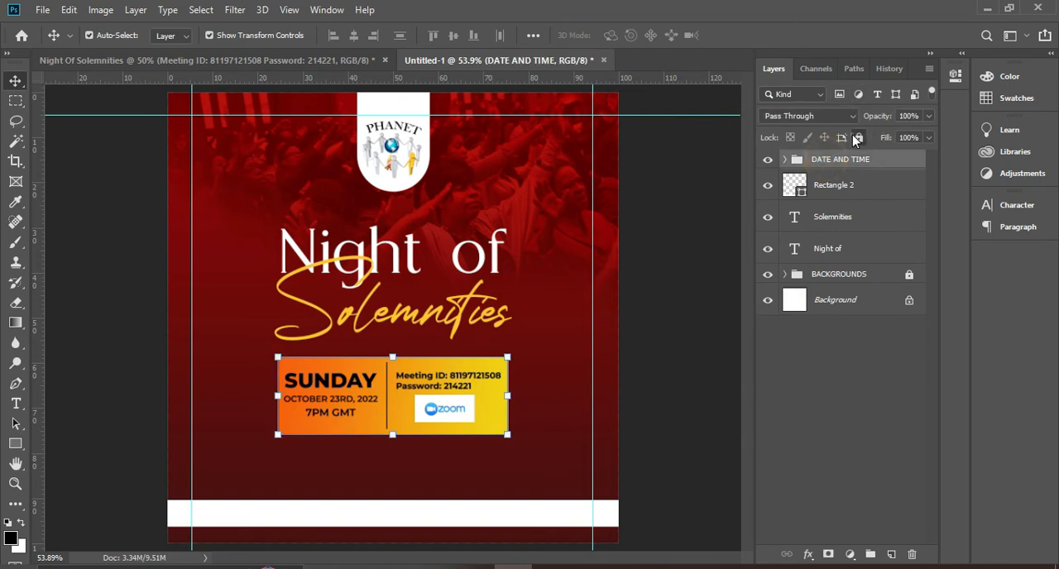
pyautogui.click(857, 138)
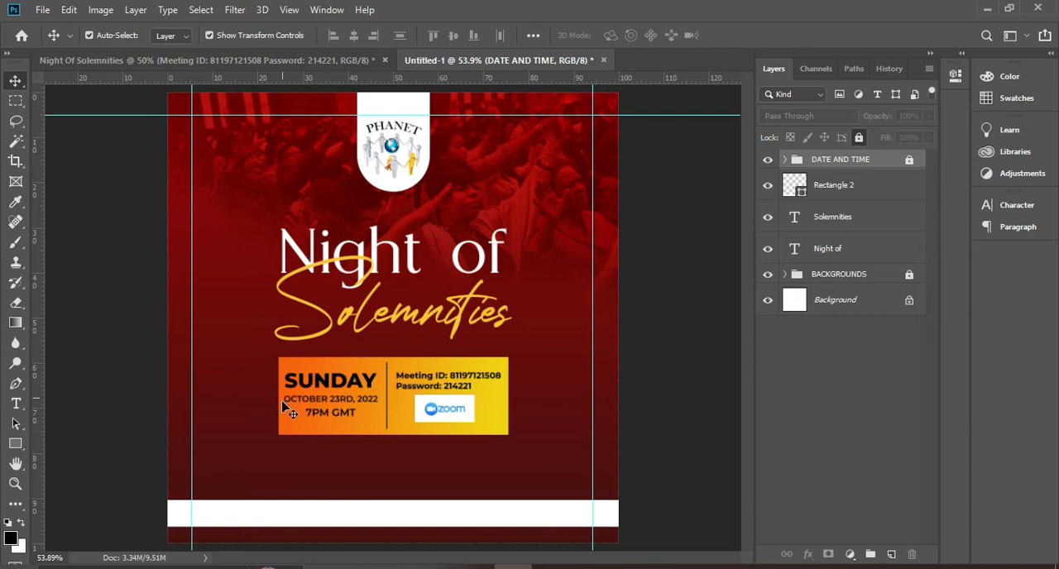
pyautogui.click(859, 138)
pyautogui.click(858, 138)
pyautogui.click(15, 403)
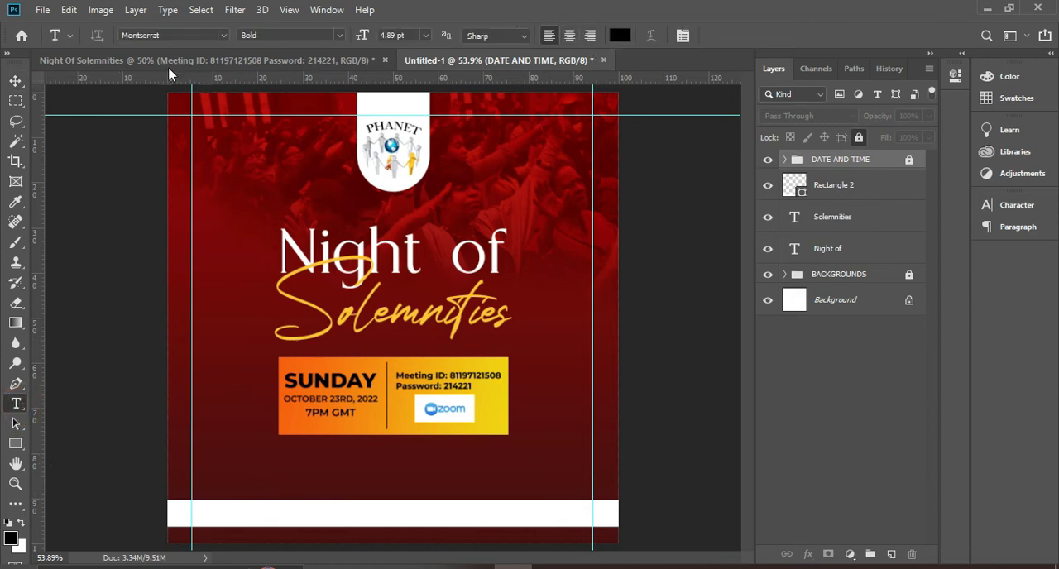
pyautogui.click(339, 35)
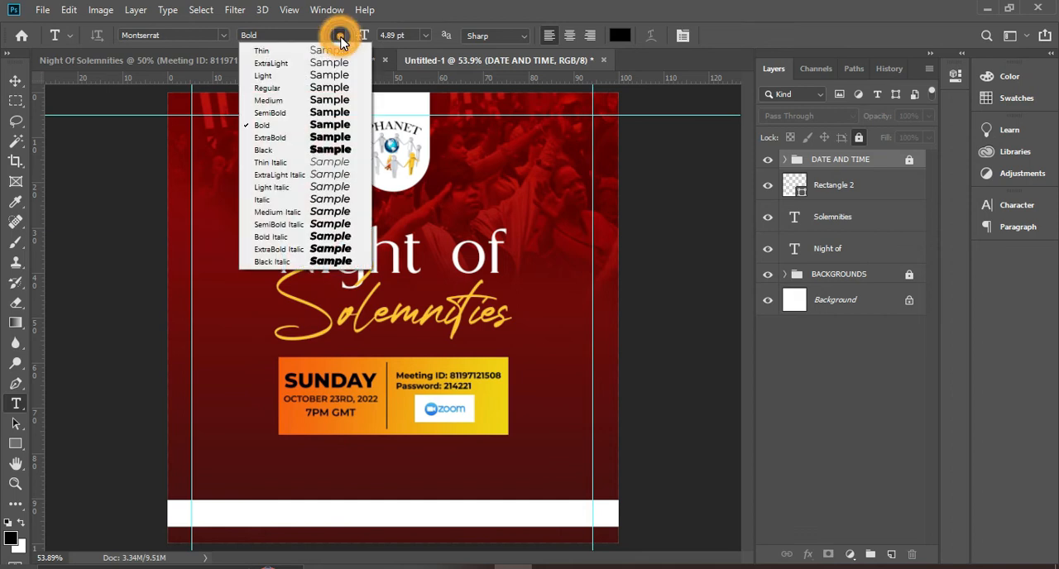
pyautogui.click(309, 113)
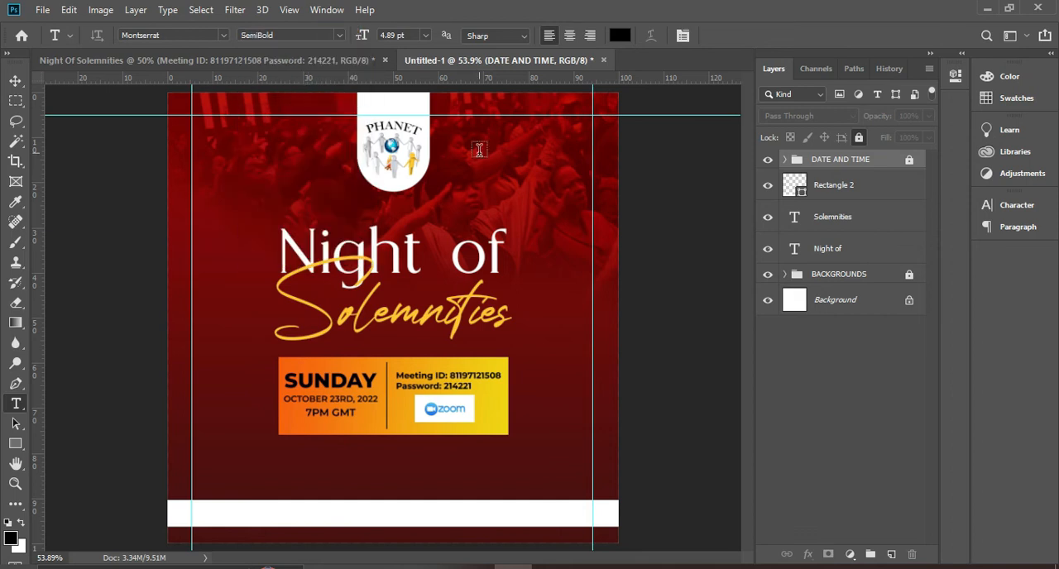
pyautogui.click(425, 35)
pyautogui.click(423, 33)
pyautogui.doubleClick(383, 35)
pyautogui.click(261, 513)
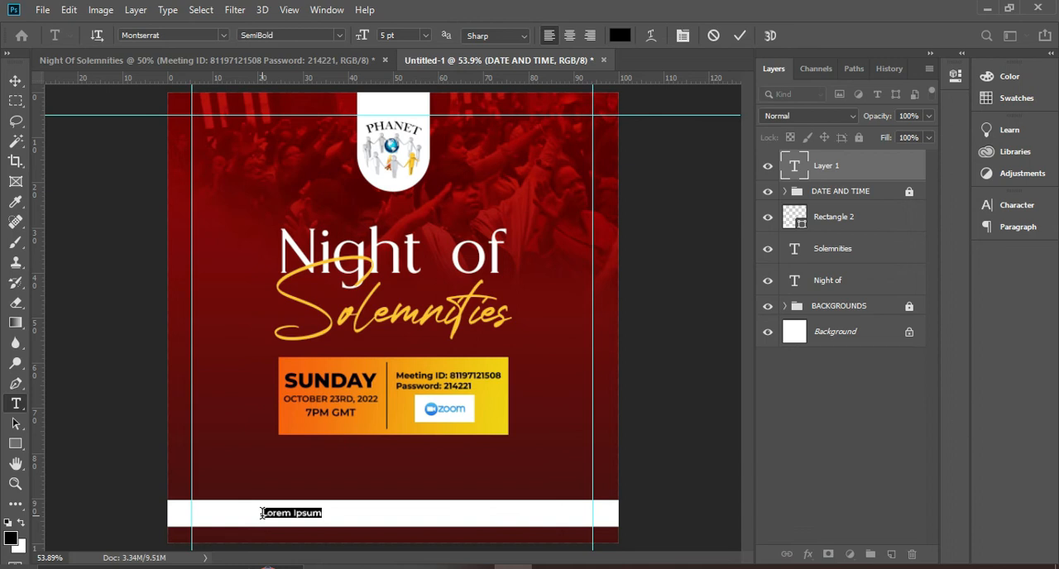
pyautogui.press('BackSpace')
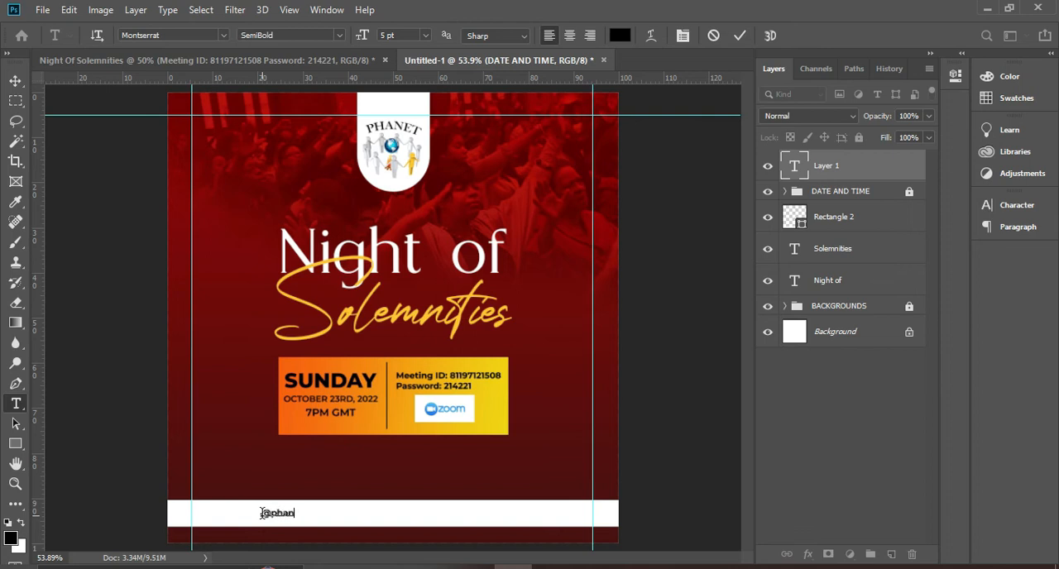
pyautogui.click(551, 568)
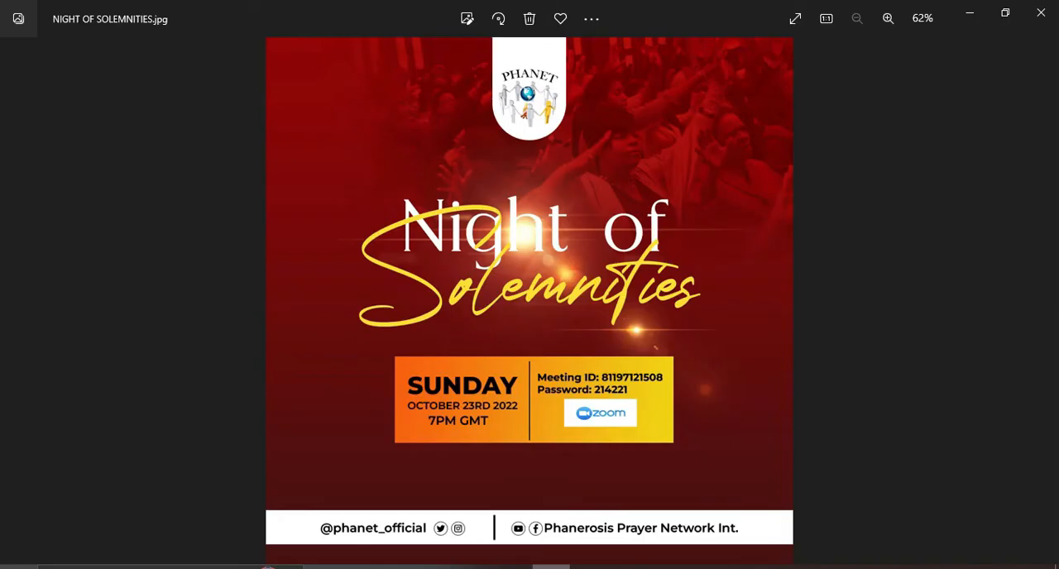
pyautogui.click(551, 568)
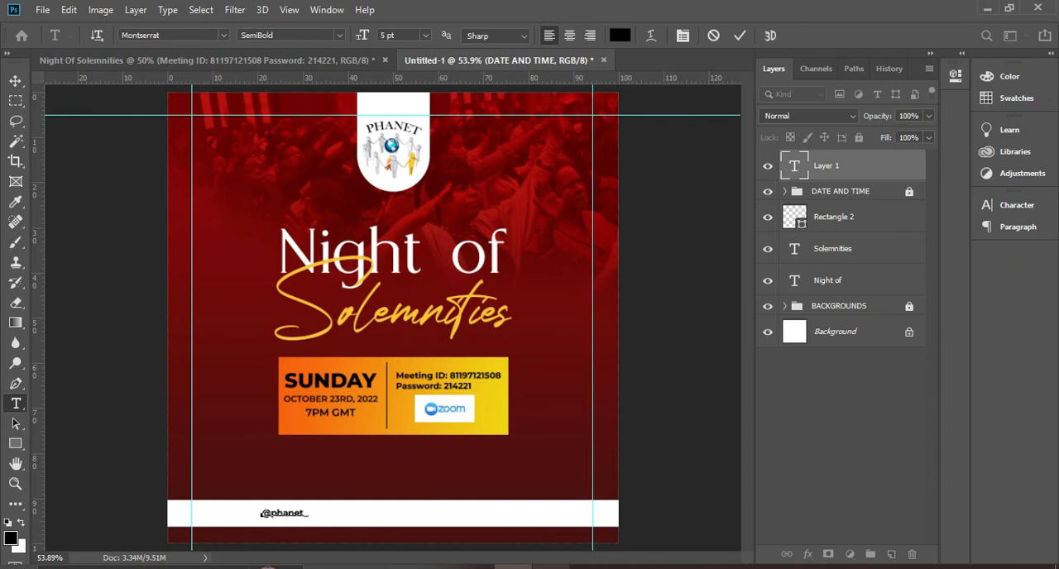
pyautogui.click(551, 568)
pyautogui.click(551, 568)
pyautogui.click(740, 35)
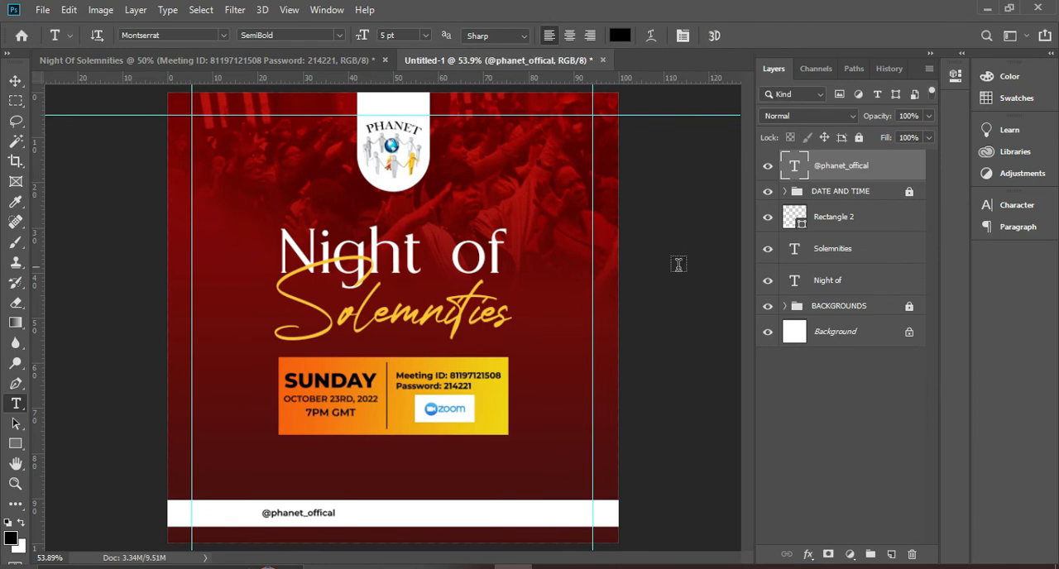
pyautogui.click(424, 34)
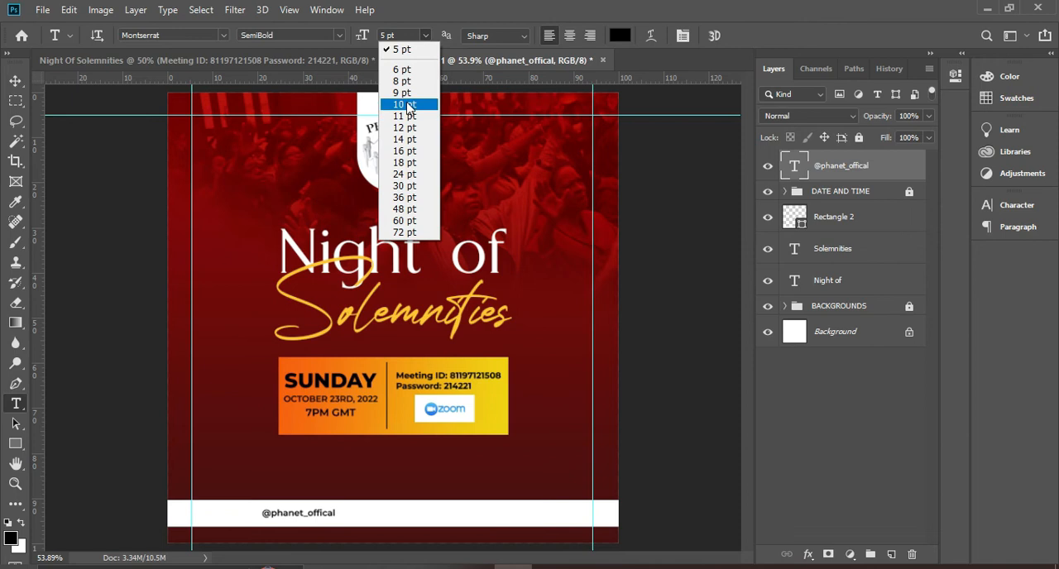
pyautogui.click(410, 73)
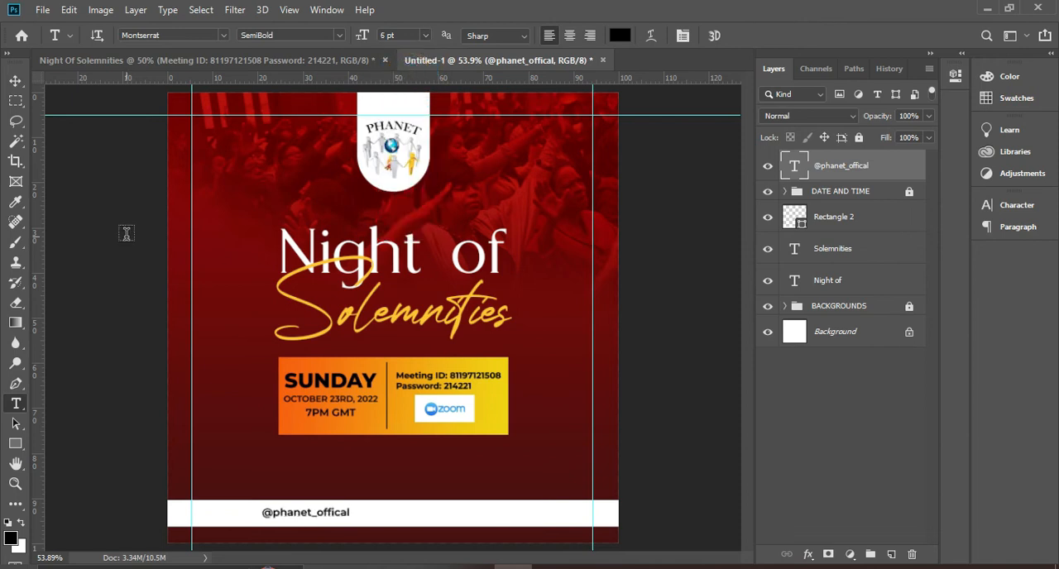
pyautogui.click(14, 80)
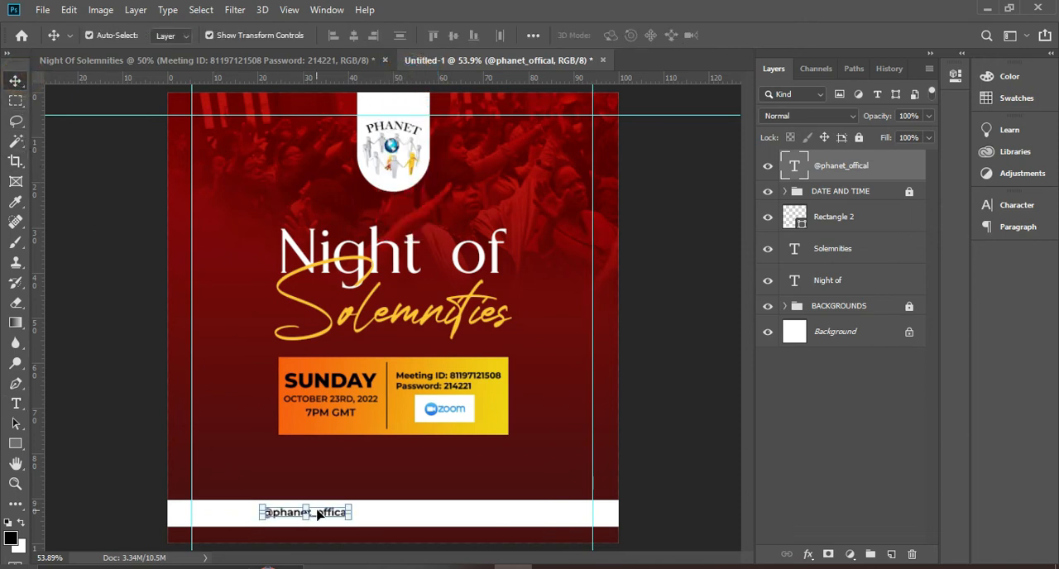
pyautogui.moveTo(327, 514); pyautogui.dragTo(300, 515)
# Duplicate the handle text, place the copy to its right on the footer bar and replace its content with "ti"
pyautogui.hotkey('ctrl', 'j')
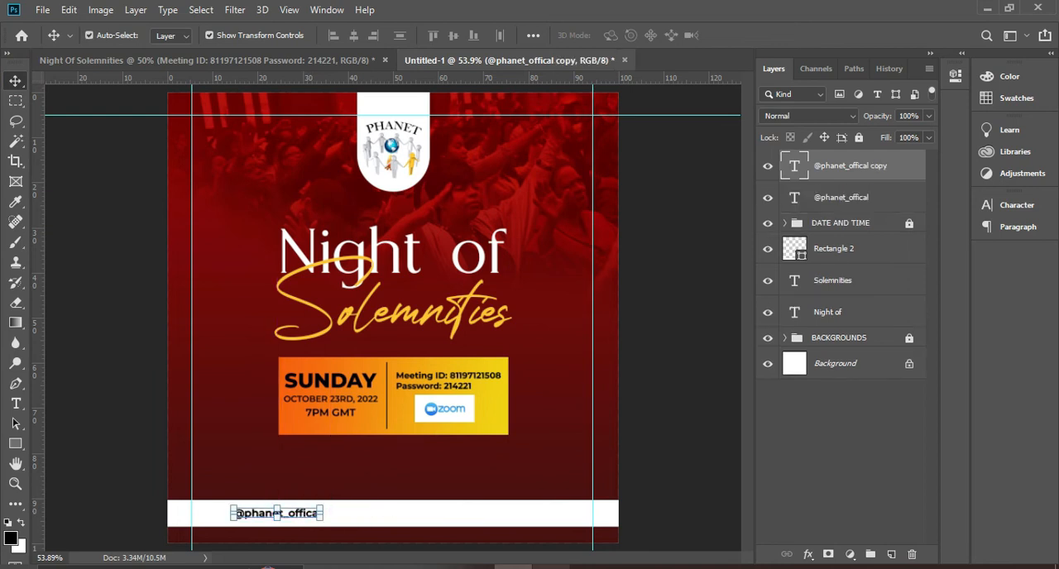
pyautogui.moveTo(300, 516); pyautogui.dragTo(415, 516)
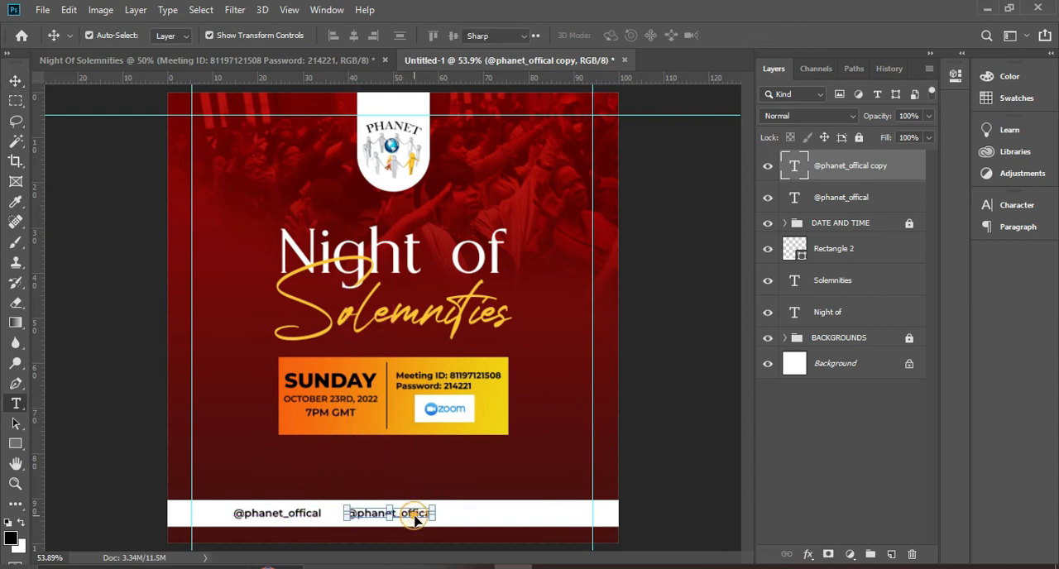
pyautogui.doubleClick(414, 513)
pyautogui.press('BackSpace')
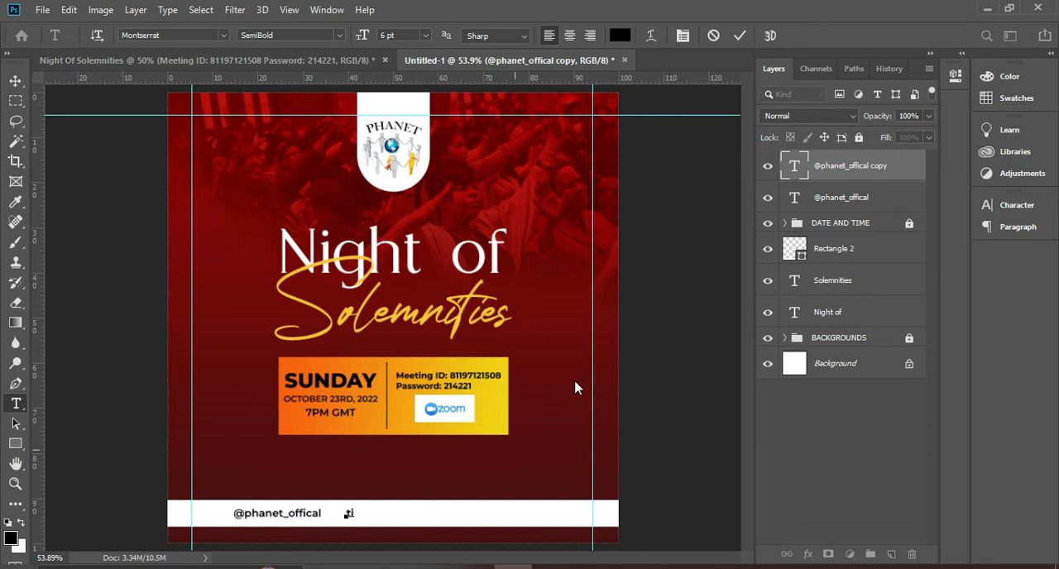
pyautogui.click(739, 35)
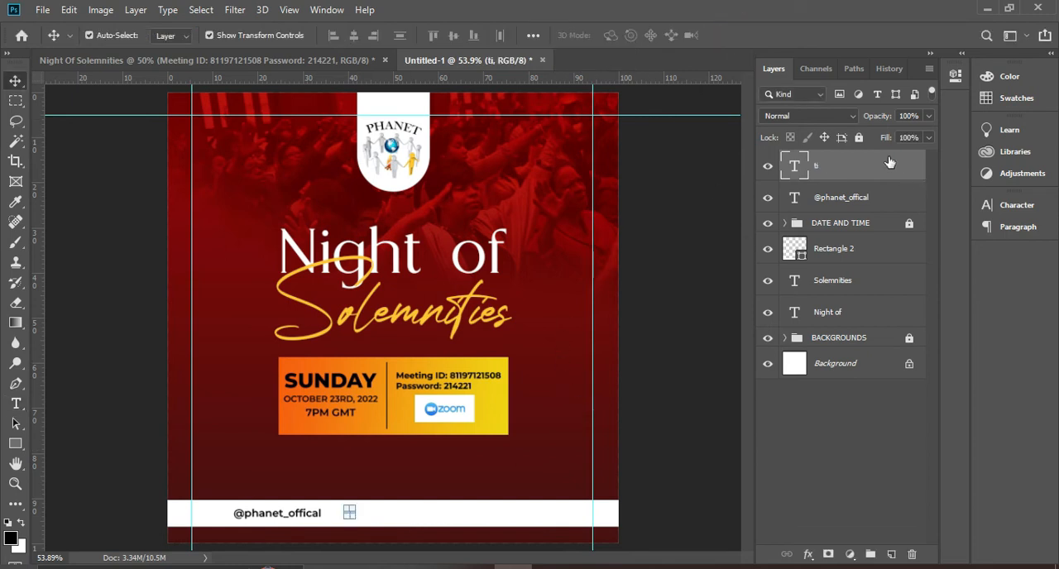
# Change the "ti" text's font to social media 2018
pyautogui.click(1019, 207)
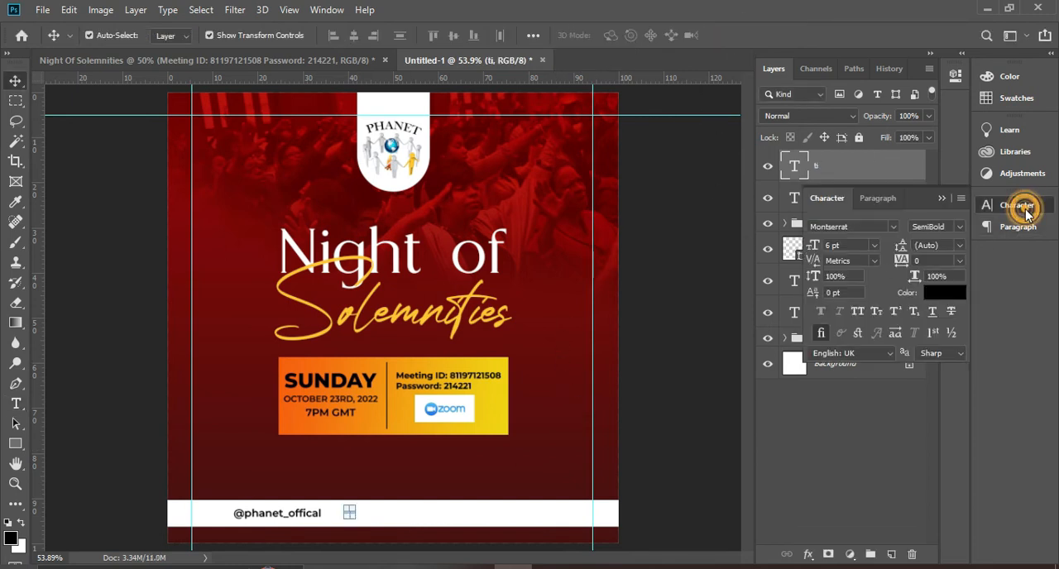
pyautogui.click(893, 227)
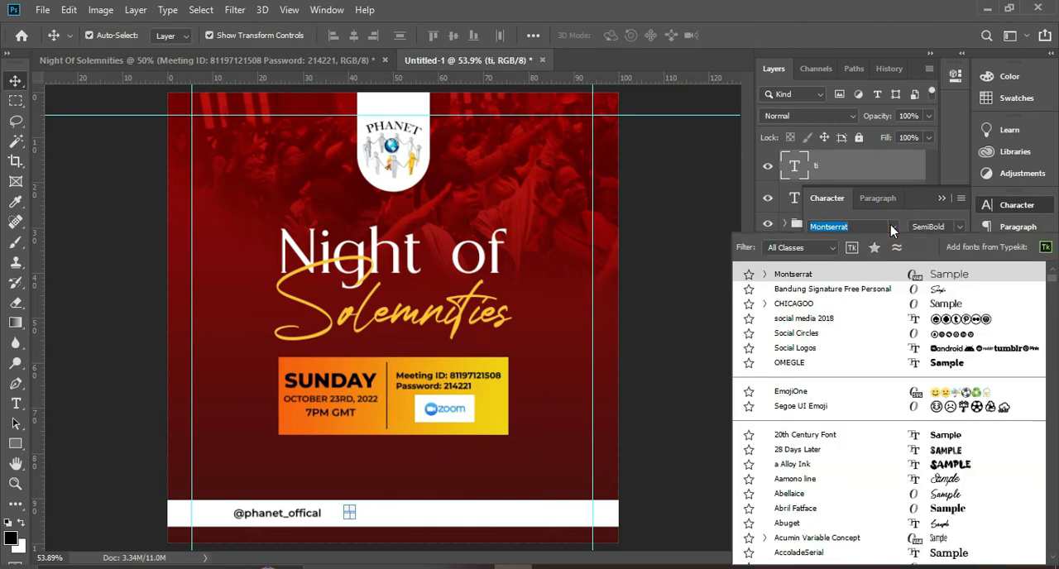
pyautogui.click(864, 325)
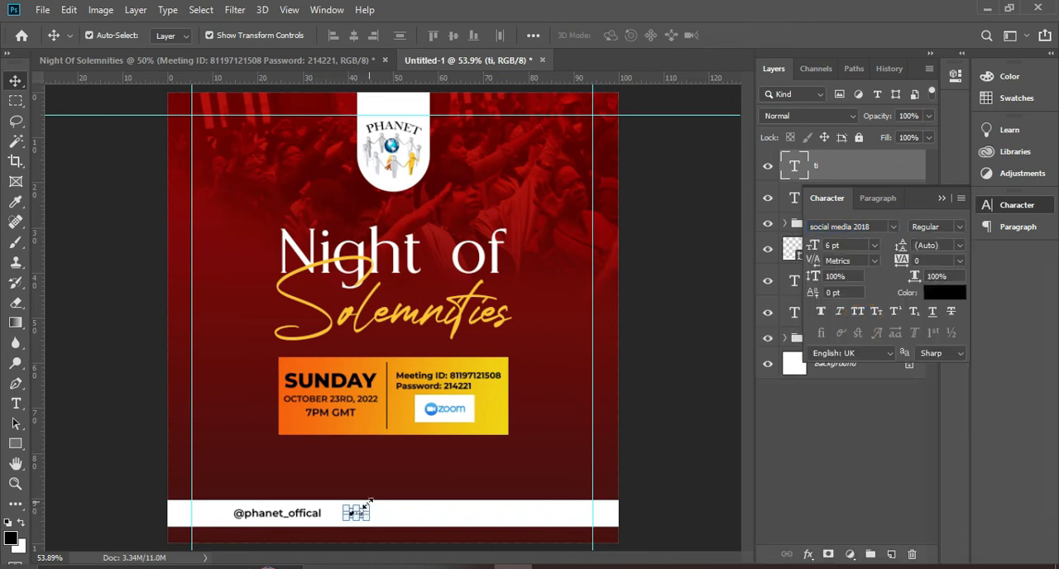
pyautogui.hotkey('ctrl', '+')
pyautogui.hotkey('ctrl', '+')
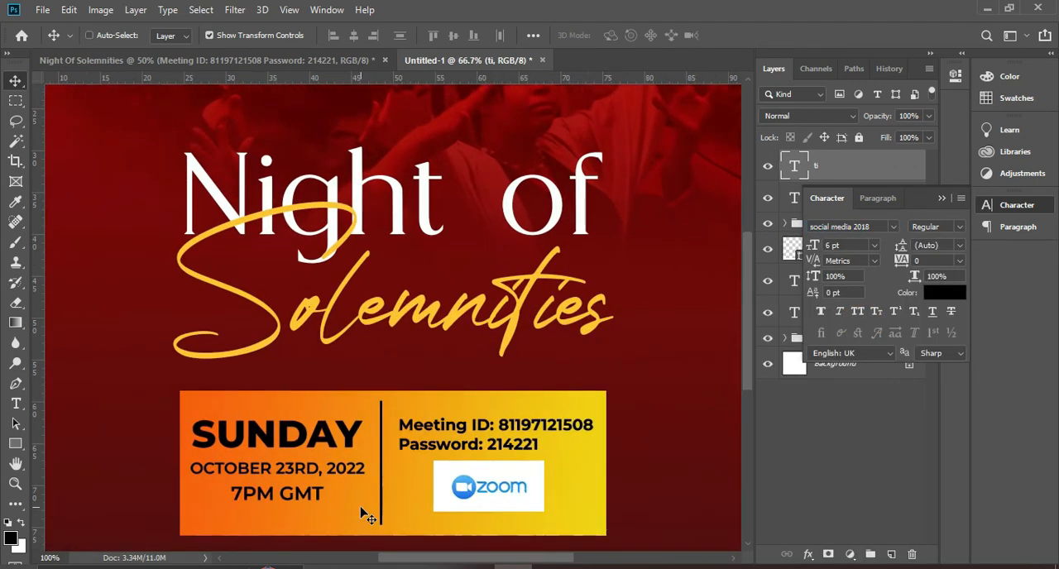
pyautogui.scroll(-1, 502, 361)
pyautogui.scroll(-5, 502, 367)
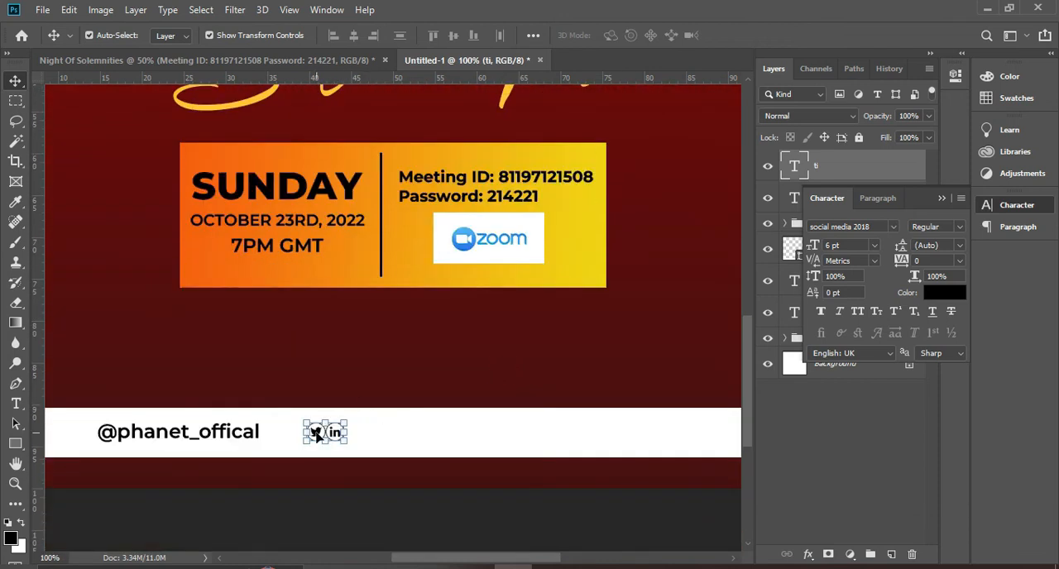
pyautogui.doubleClick(328, 433)
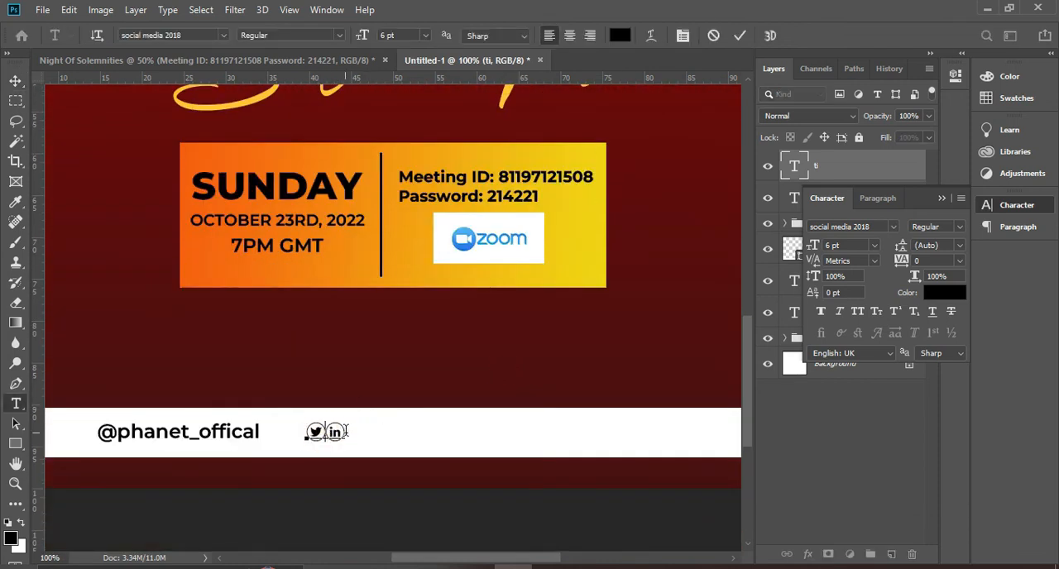
pyautogui.press('BackSpace')
pyautogui.write('v')
pyautogui.press('BackSpace')
pyautogui.write('i')
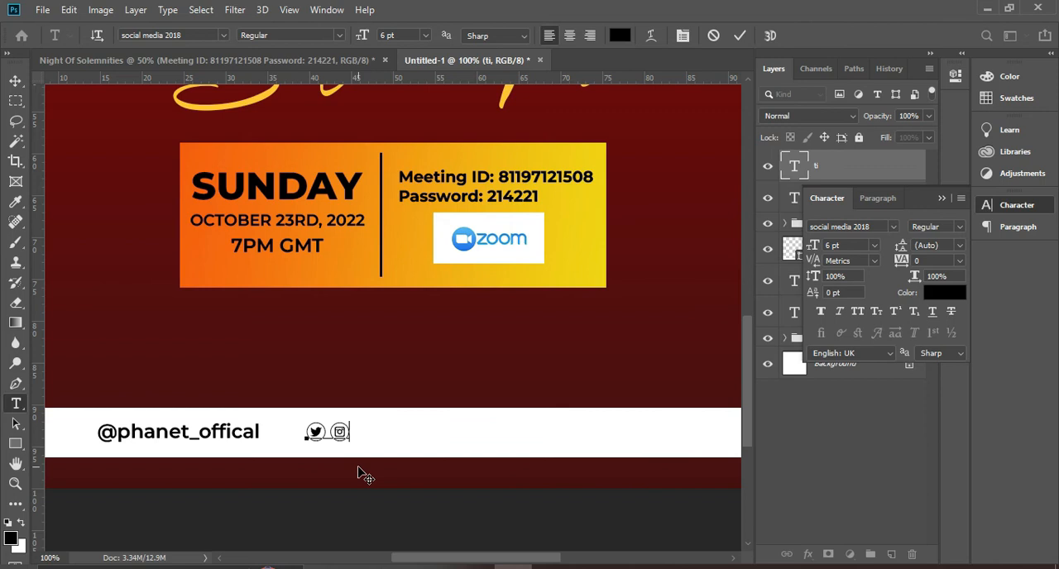
pyautogui.click(740, 35)
pyautogui.press('v')
pyautogui.moveTo(339, 436); pyautogui.dragTo(310, 439)
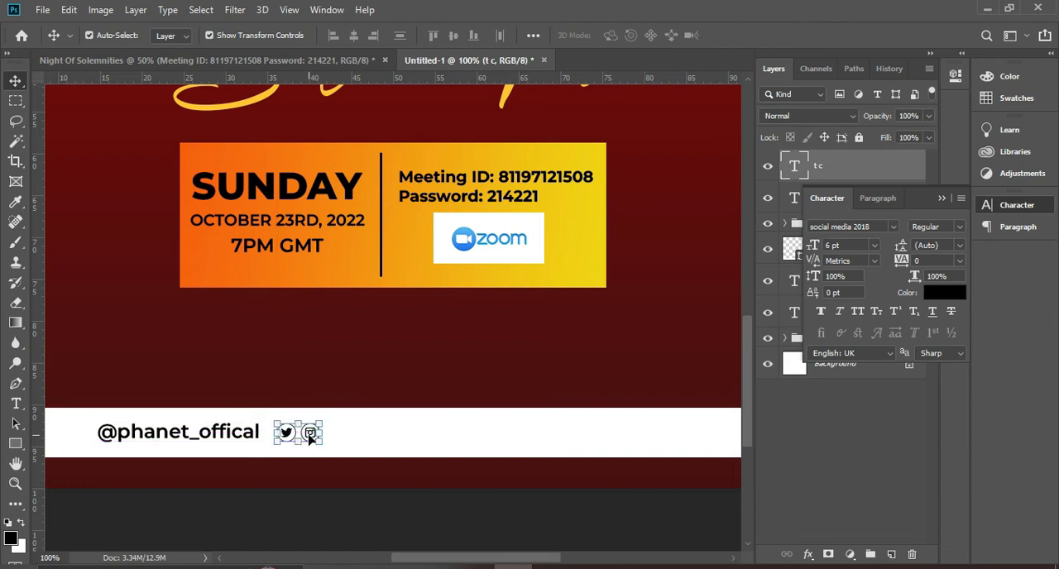
pyautogui.click(224, 438)
pyautogui.moveTo(222, 436); pyautogui.dragTo(586, 435)
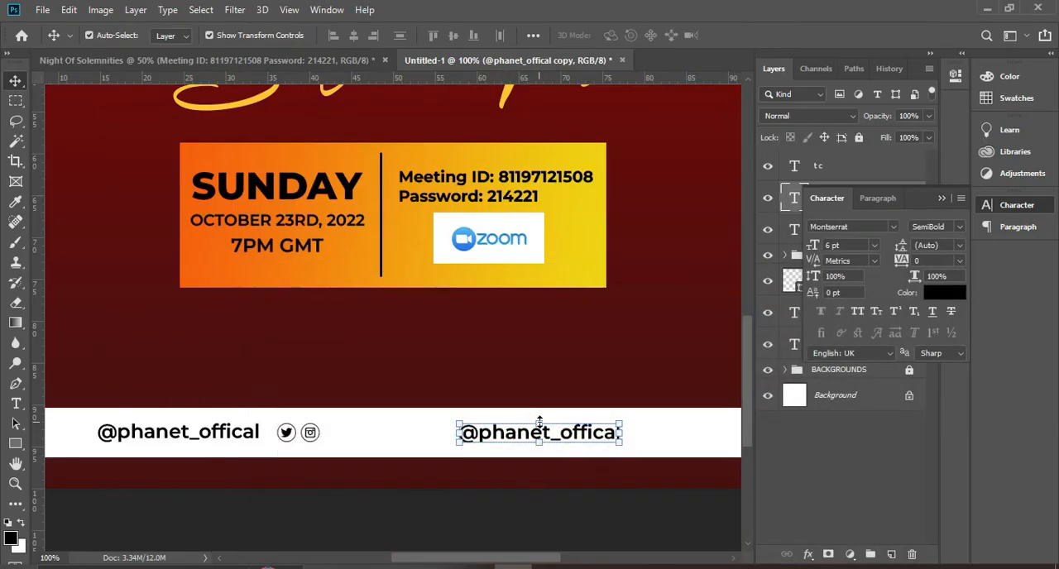
pyautogui.press('t')
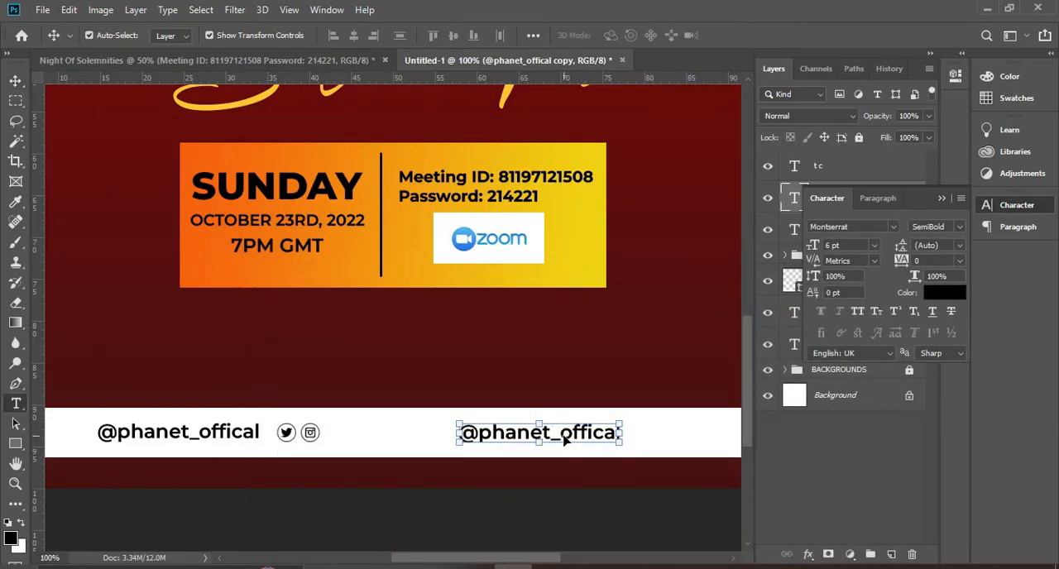
# Replace the copied handle text with "Phanerosis Prayer Network Int."
pyautogui.doubleClick(563, 434)
pyautogui.write('Ph')
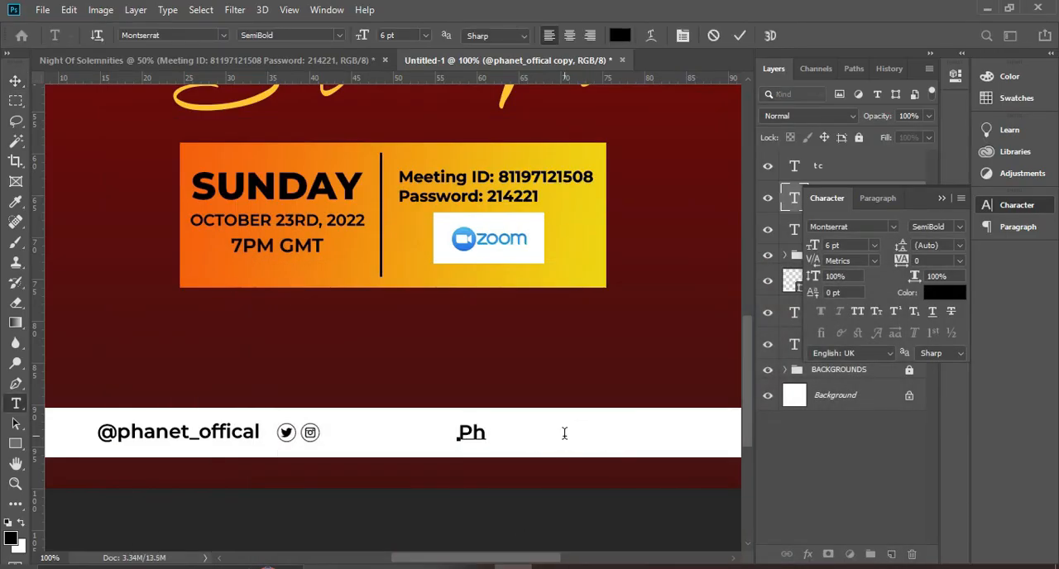
pyautogui.write('e')
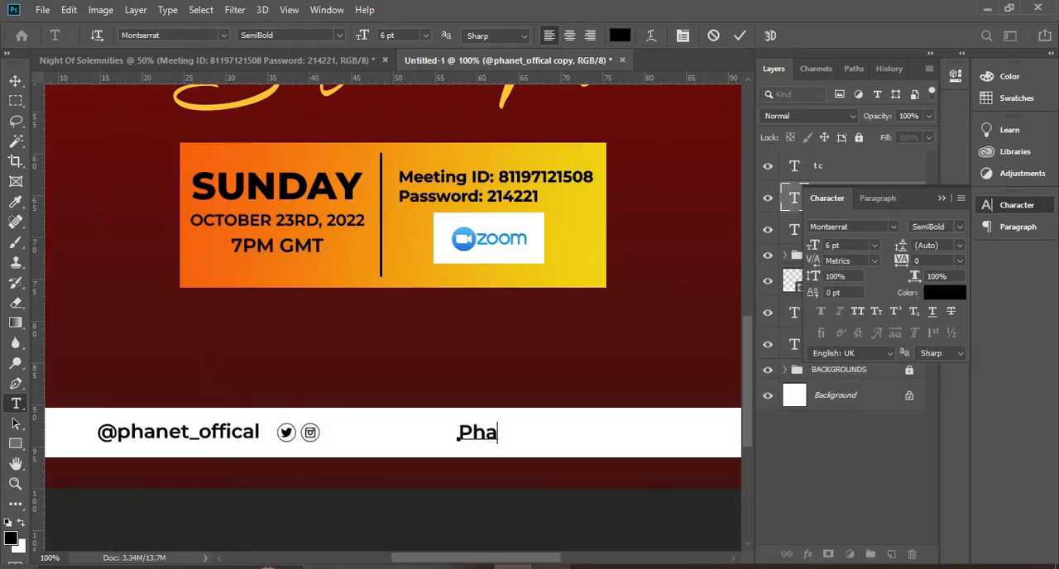
pyautogui.write('ner')
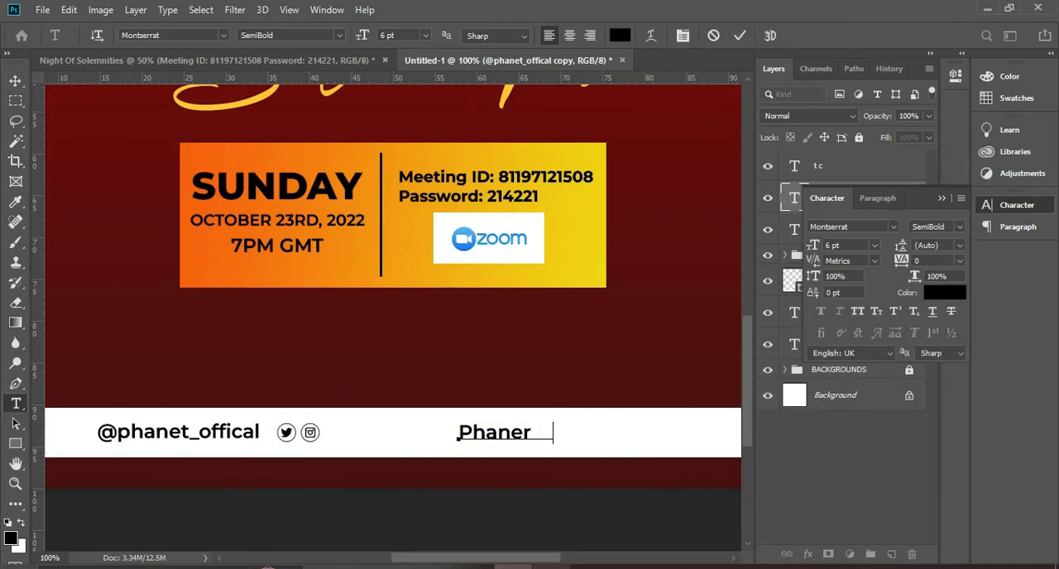
pyautogui.write('osis')
pyautogui.write('P')
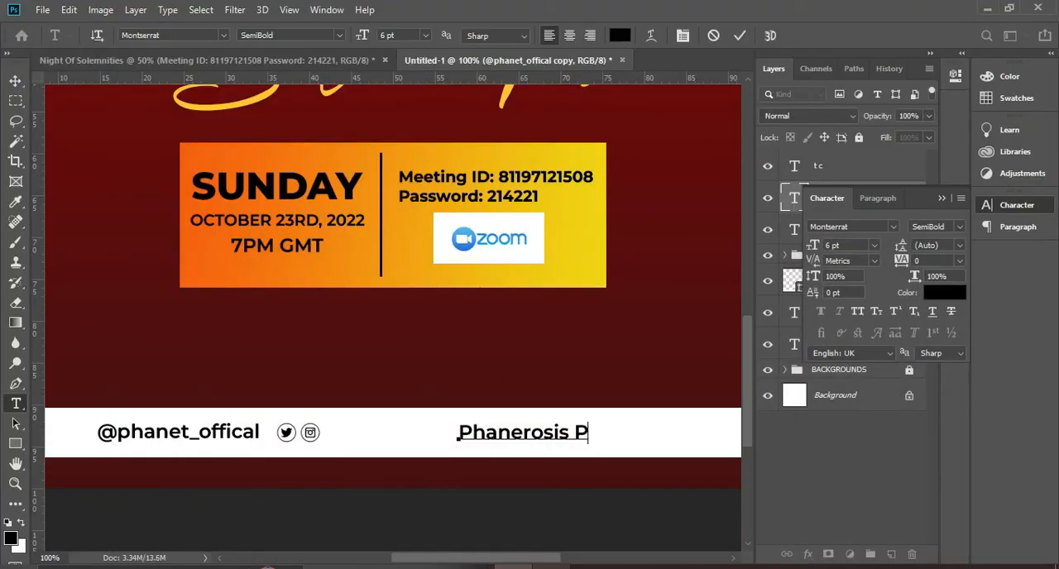
pyautogui.write('rayer Nw')
pyautogui.press('BackSpace')
pyautogui.write('e')
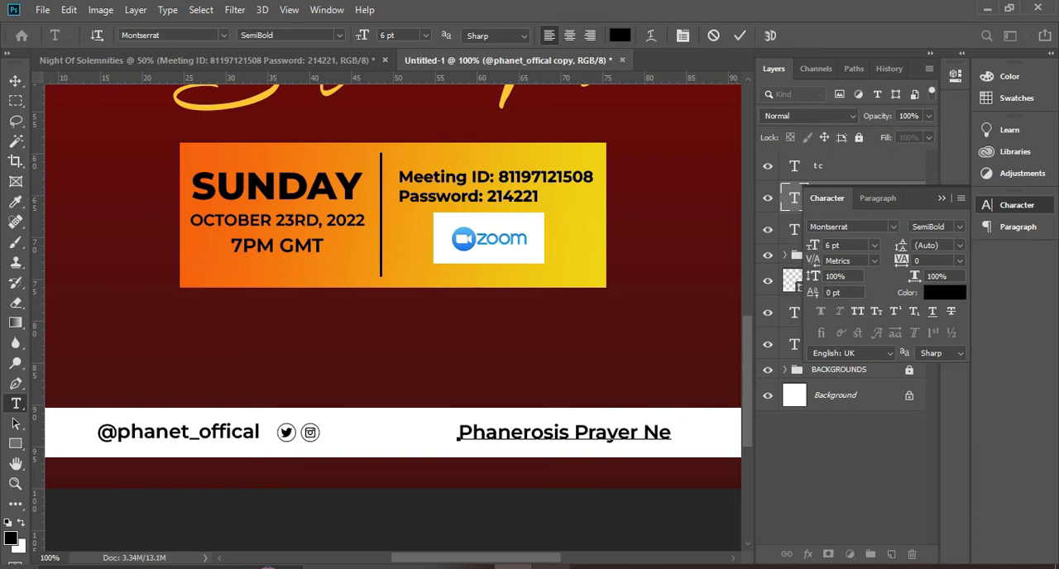
pyautogui.write('two rk I')
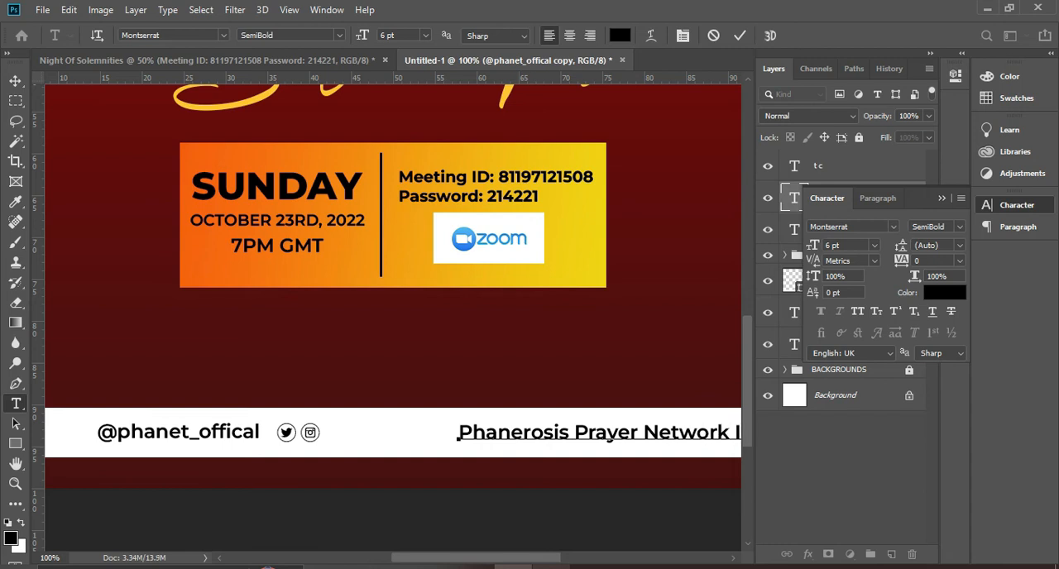
pyautogui.click(739, 35)
# Move the Phanerosis Prayer Network Int. text slightly left so it ends just inside the right margin guide
pyautogui.press('v')
pyautogui.moveTo(634, 425); pyautogui.dragTo(623, 425)
pyautogui.hotkey('ctrl', '-')
pyautogui.hotkey('ctrl', '-')
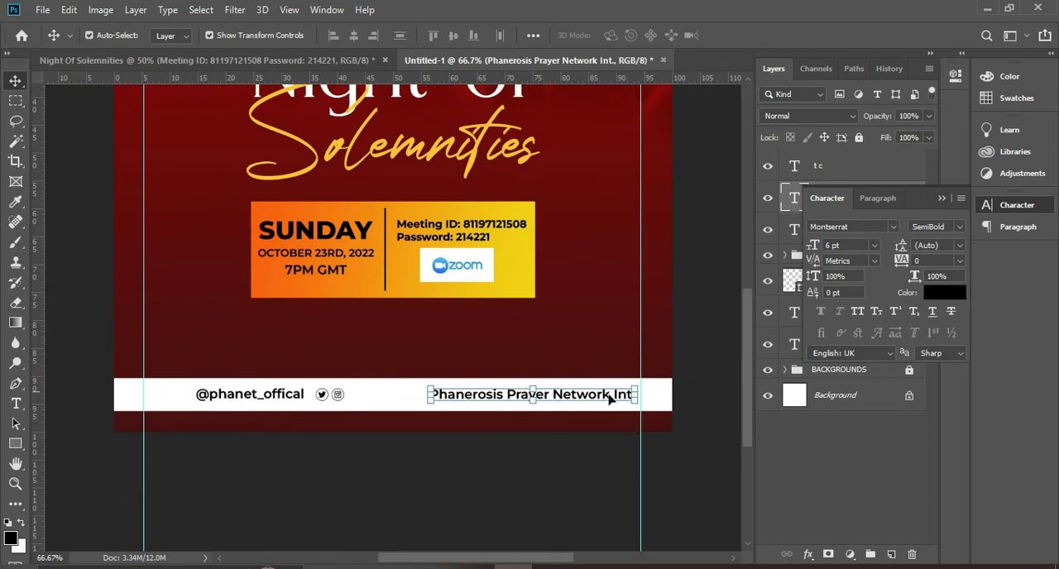
pyautogui.click(416, 463)
pyautogui.click(530, 396)
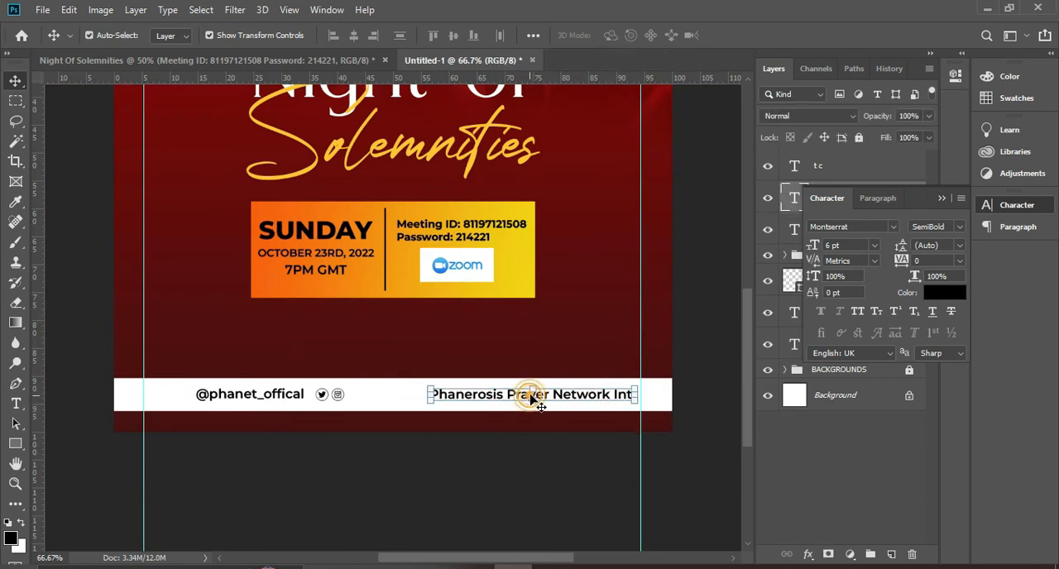
# Duplicate the Twitter and Instagram icon text and place the copy just before the Phanerosis Prayer Network Int. text
pyautogui.click(341, 395)
pyautogui.hotkey('ctrl', 'j')
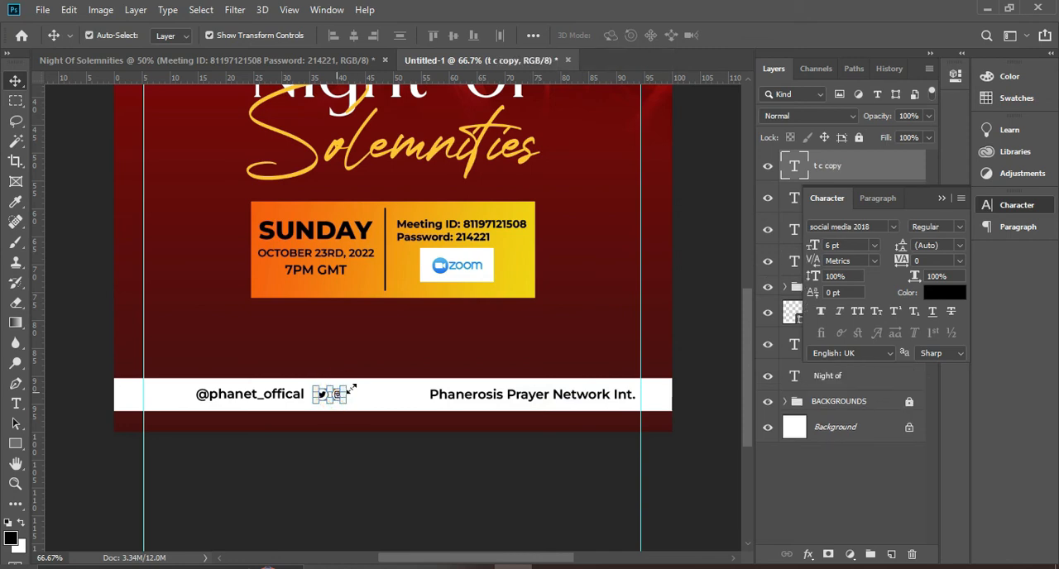
pyautogui.moveTo(328, 397); pyautogui.dragTo(411, 400)
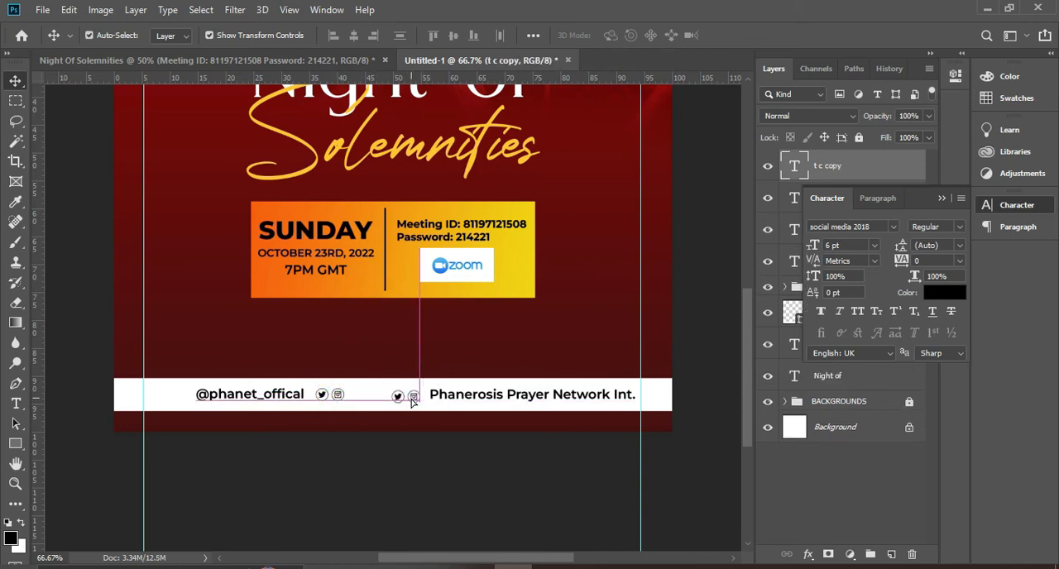
# Replace the copied icon text with "y f" for YouTube and Facebook icons and align it directly before the network name
pyautogui.doubleClick(407, 396)
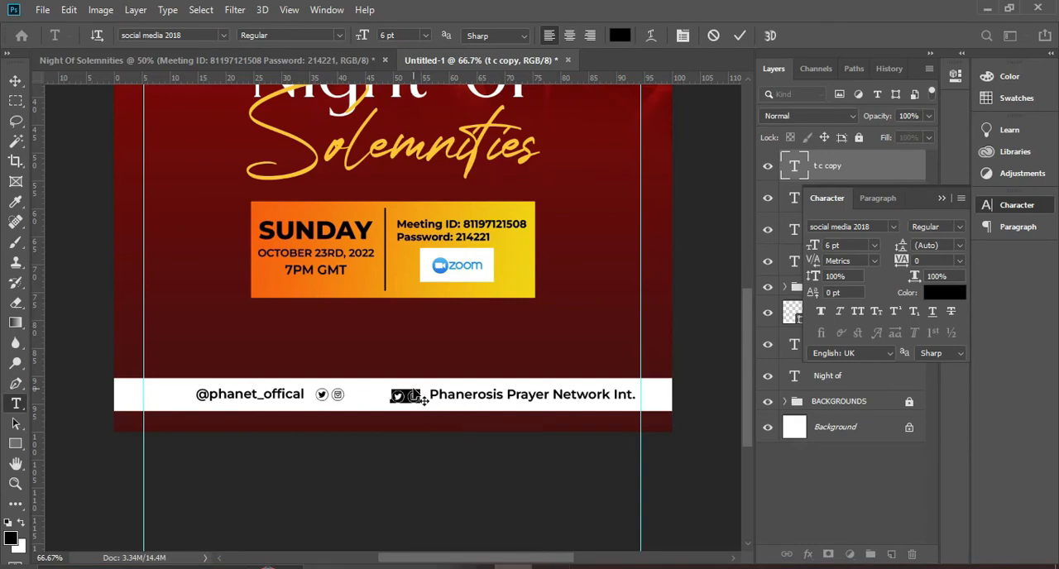
pyautogui.write('f')
pyautogui.write('y')
pyautogui.write('f')
pyautogui.click(739, 36)
pyautogui.press('v')
pyautogui.moveTo(406, 397); pyautogui.dragTo(417, 398)
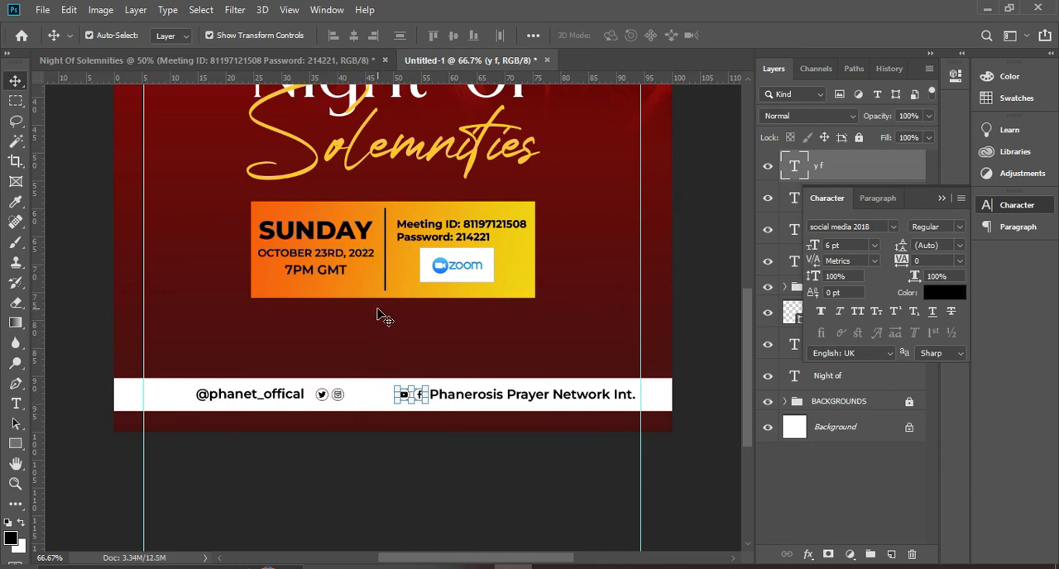
# Draw a thin vertical divider, 2 px by 43 px, between the two icon pairs in the white footer bar and fill it black
pyautogui.click(15, 443)
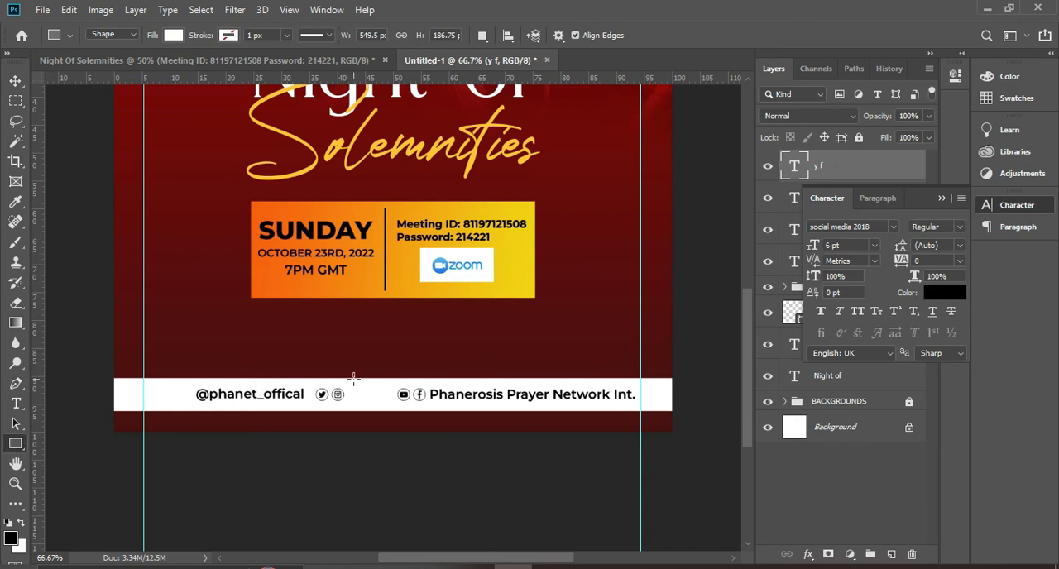
pyautogui.moveTo(370, 384); pyautogui.dragTo(371, 407)
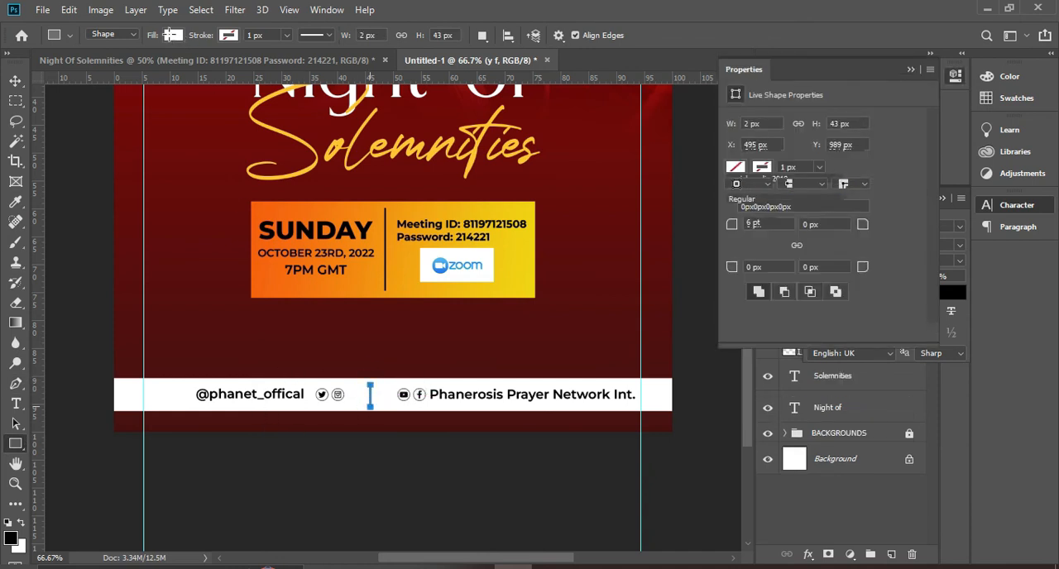
pyautogui.click(173, 35)
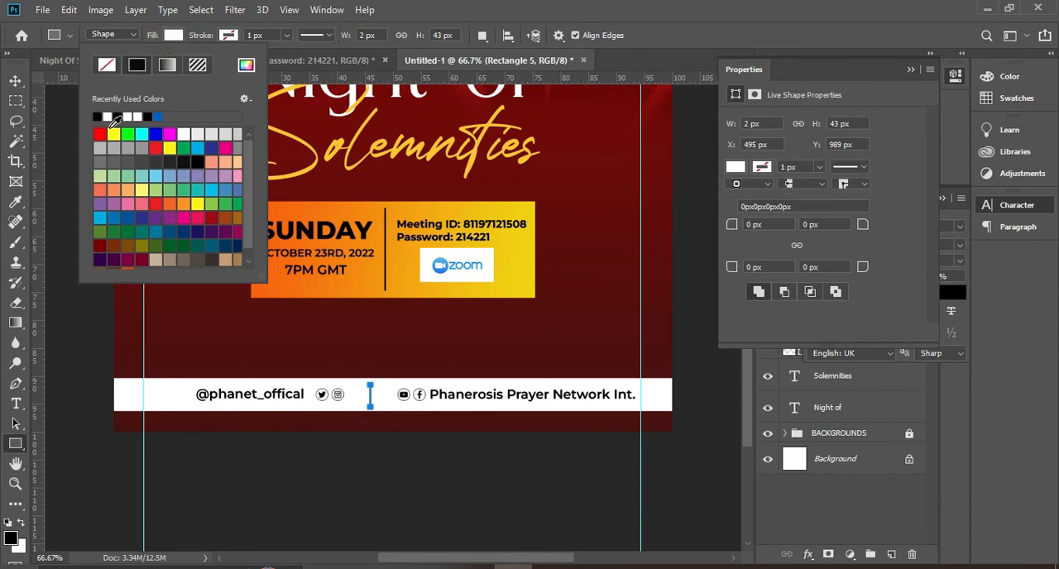
pyautogui.click(97, 117)
pyautogui.click(18, 83)
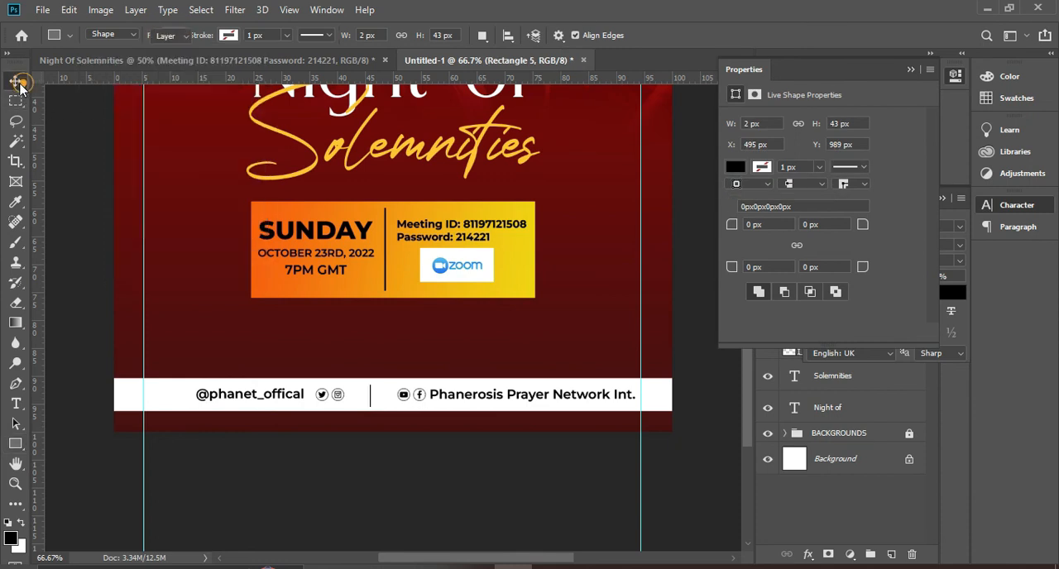
pyautogui.click(480, 500)
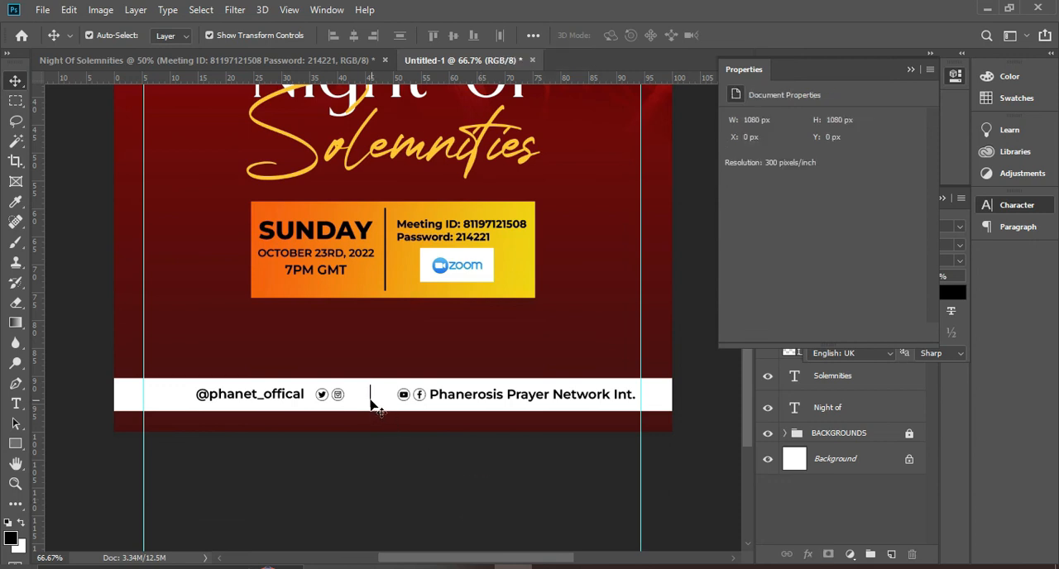
# Nudge the footer divider line slightly right and centre it vertically in the white bar
pyautogui.click(369, 399)
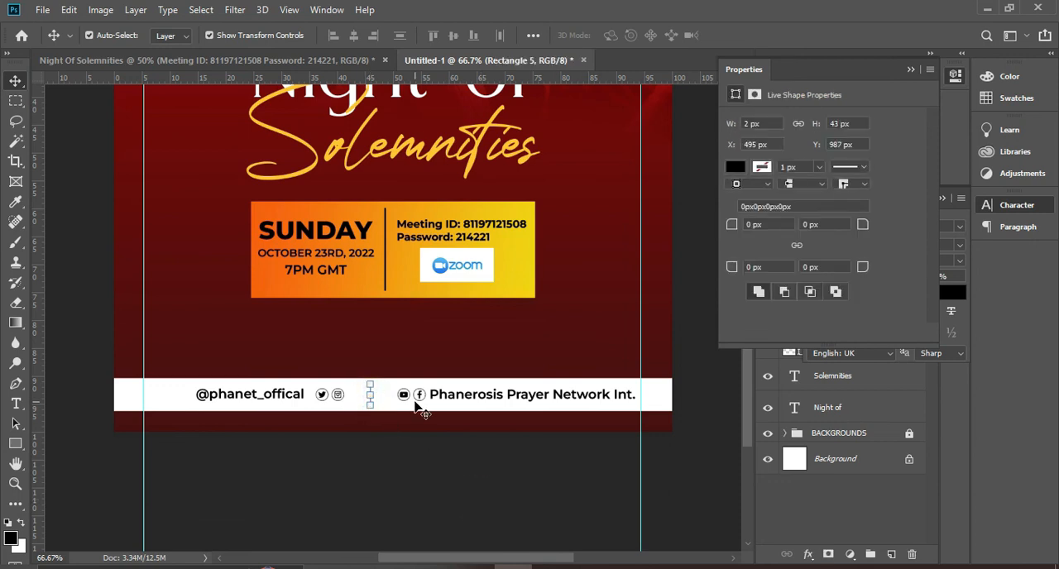
pyautogui.press('Right')
pyautogui.press('Right')
pyautogui.press('Right')
pyautogui.click(499, 433)
# Nudge the YouTube and Facebook icons left, closer to the footer divider
pyautogui.click(526, 397)
pyautogui.click(397, 463)
pyautogui.click(410, 398)
pyautogui.press('Left')
pyautogui.press('Left')
pyautogui.press('Left')
pyautogui.press('Left')
pyautogui.press('Left')
pyautogui.press('Left')
pyautogui.press('Left')
pyautogui.press('Left')
pyautogui.press('Left')
pyautogui.press('Left')
pyautogui.press('Left')
pyautogui.press('Left')
pyautogui.press('Left')
pyautogui.press('Left')
pyautogui.press('Left')
pyautogui.press('Left')
pyautogui.press('Left')
pyautogui.press('Left')
pyautogui.press('Left')
pyautogui.press('Left')
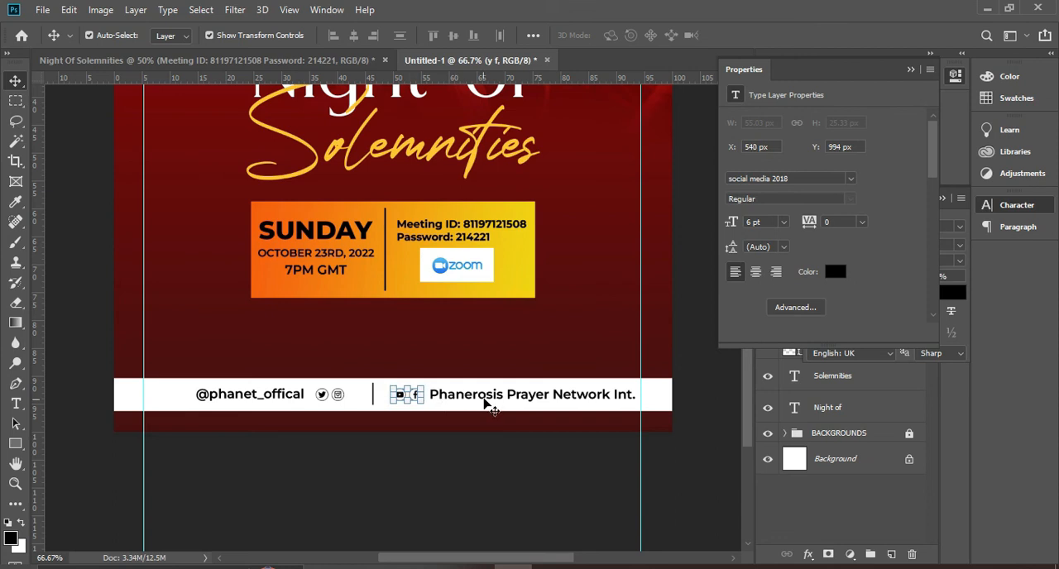
# Move the Phanerosis Prayer Network Int. text left to X 578 px so it sits close to its icons
pyautogui.click(488, 402)
pyautogui.press('Left')
pyautogui.press('Left')
pyautogui.press('Left')
pyautogui.press('Left')
pyautogui.press('Left')
pyautogui.press('Left')
pyautogui.press('Left')
pyautogui.press('Left')
pyautogui.press('Left')
pyautogui.press('Left')
pyautogui.press('Left')
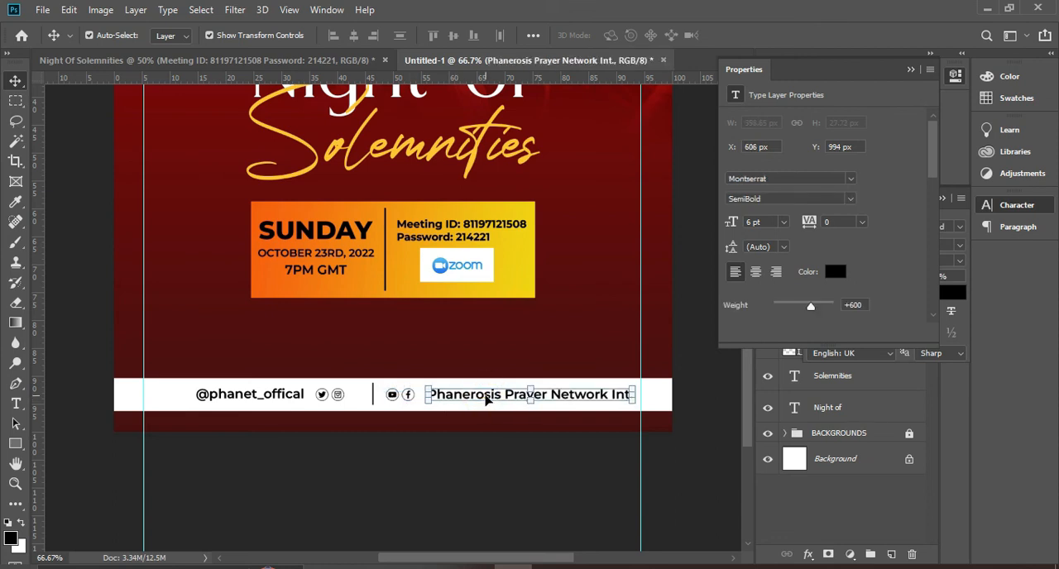
pyautogui.press('Left')
pyautogui.press('Left')
pyautogui.press('Left')
pyautogui.press('Left')
pyautogui.press('Left')
pyautogui.press('Left')
pyautogui.press('Left')
pyautogui.press('Left')
pyautogui.press('Left')
pyautogui.press('Left')
pyautogui.press('Left')
pyautogui.press('Left')
pyautogui.press('Left')
pyautogui.press('Left')
pyautogui.press('Left')
pyautogui.press('Left')
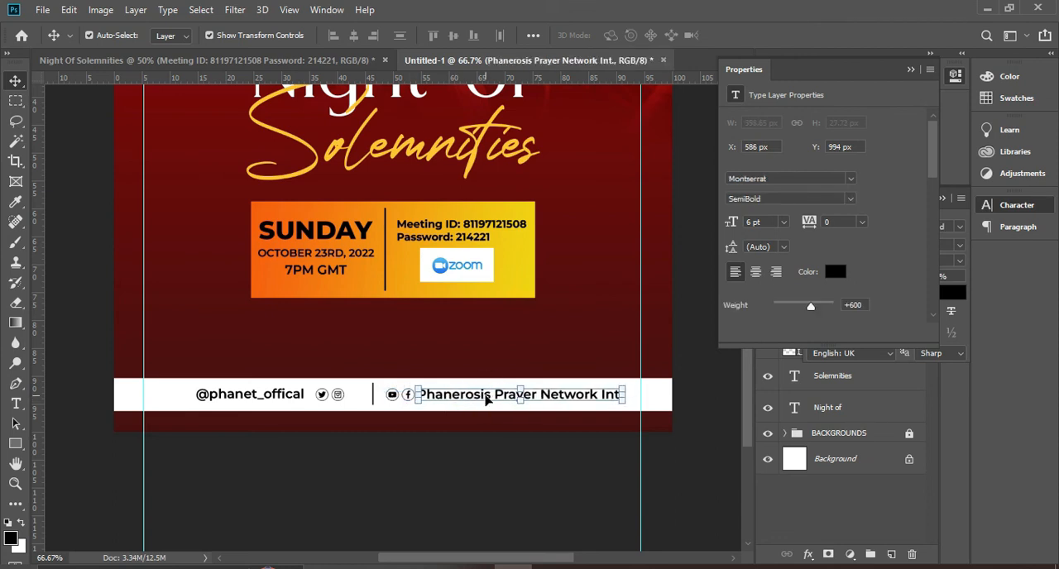
# Shift the YouTube and Facebook icons left to X 512 px, leaving a small gap before the network name
pyautogui.click(298, 399)
pyautogui.click(390, 395)
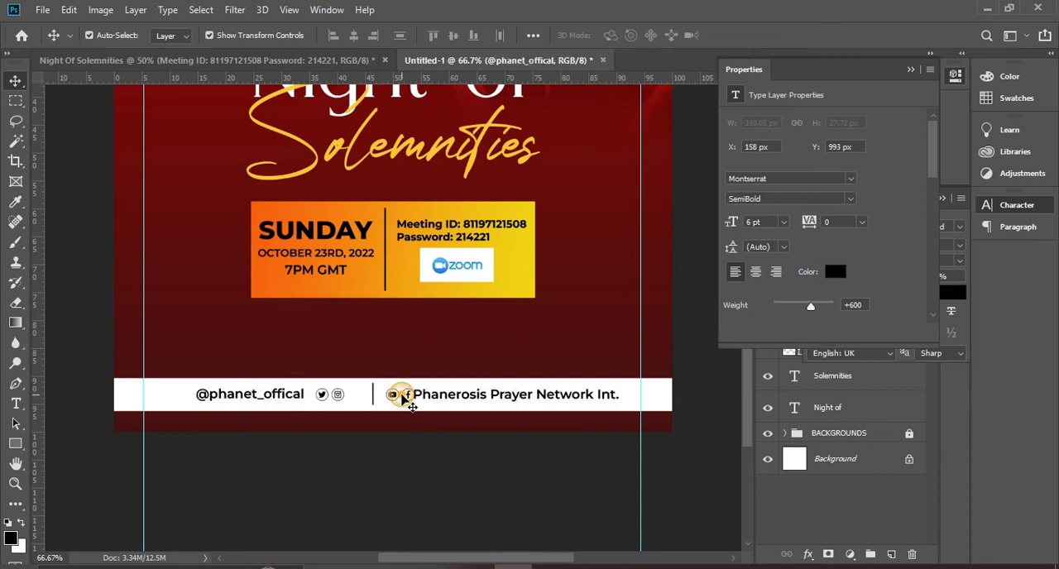
pyautogui.click(444, 460)
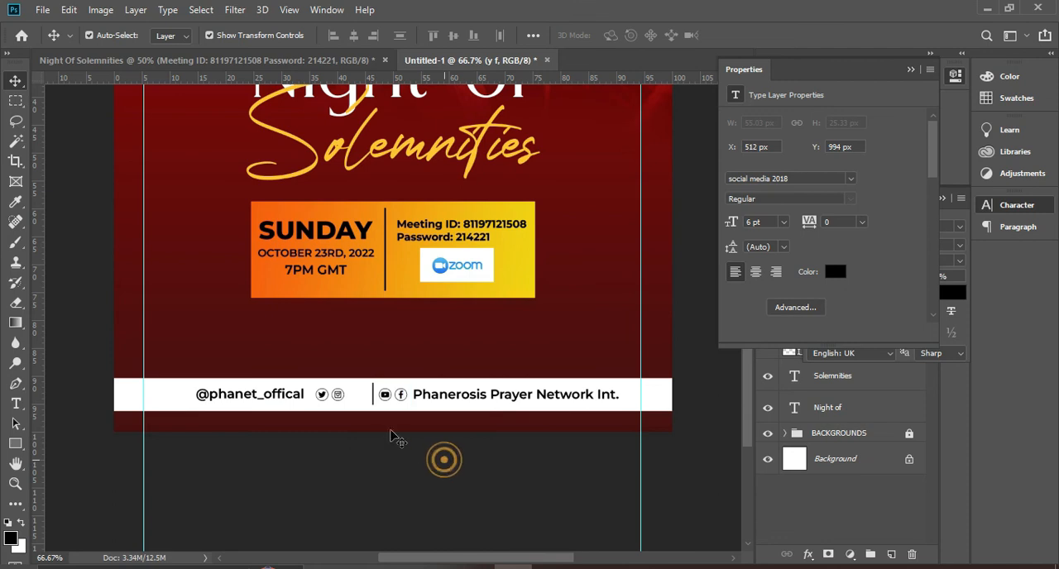
# Nudge the footer divider left, away from the YouTube icon
pyautogui.click(373, 402)
pyautogui.click(373, 402)
pyautogui.click(373, 393)
pyautogui.press('Left')
pyautogui.press('Left')
pyautogui.press('Left')
pyautogui.press('Left')
pyautogui.press('Left')
pyautogui.press('Left')
pyautogui.press('Left')
pyautogui.press('Left')
pyautogui.press('Left')
pyautogui.press('Left')
pyautogui.click(397, 450)
pyautogui.click(296, 396)
pyautogui.press('Right')
pyautogui.press('Right')
pyautogui.press('Right')
pyautogui.press('Right')
pyautogui.press('Right')
pyautogui.press('Right')
pyautogui.press('Right')
pyautogui.press('Right')
pyautogui.press('Right')
pyautogui.press('Right')
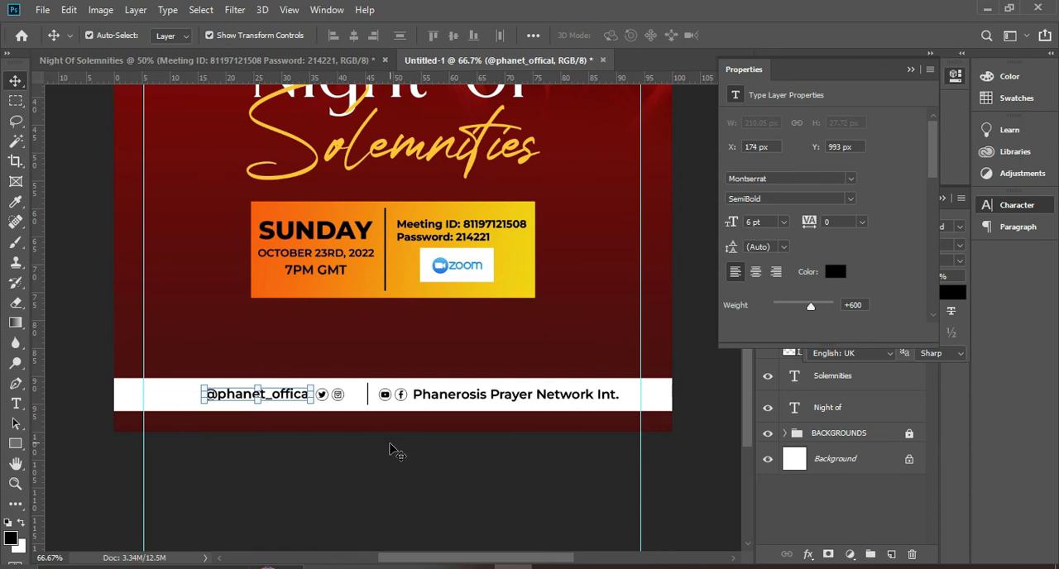
pyautogui.click(909, 71)
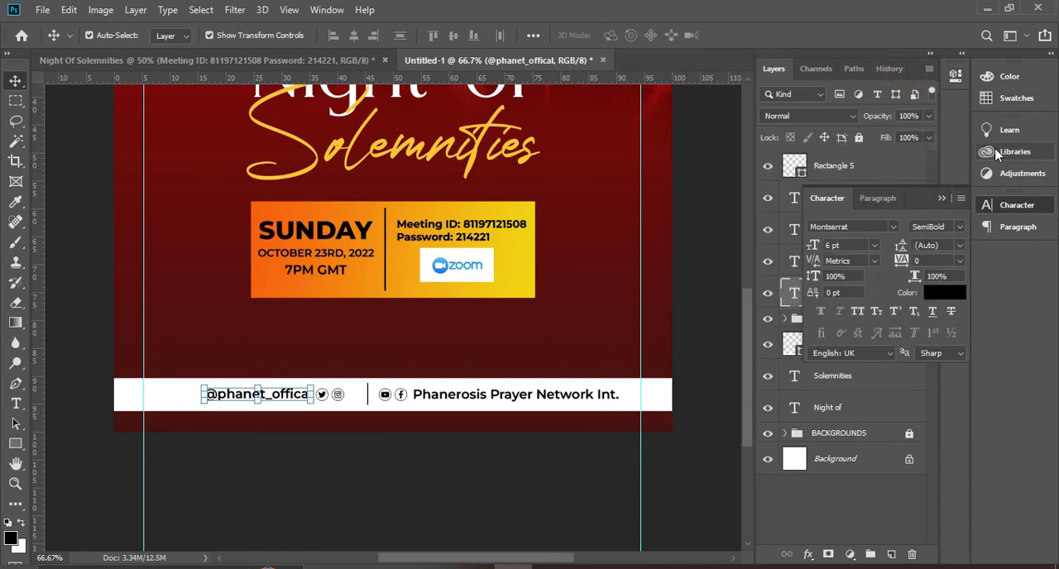
pyautogui.click(939, 199)
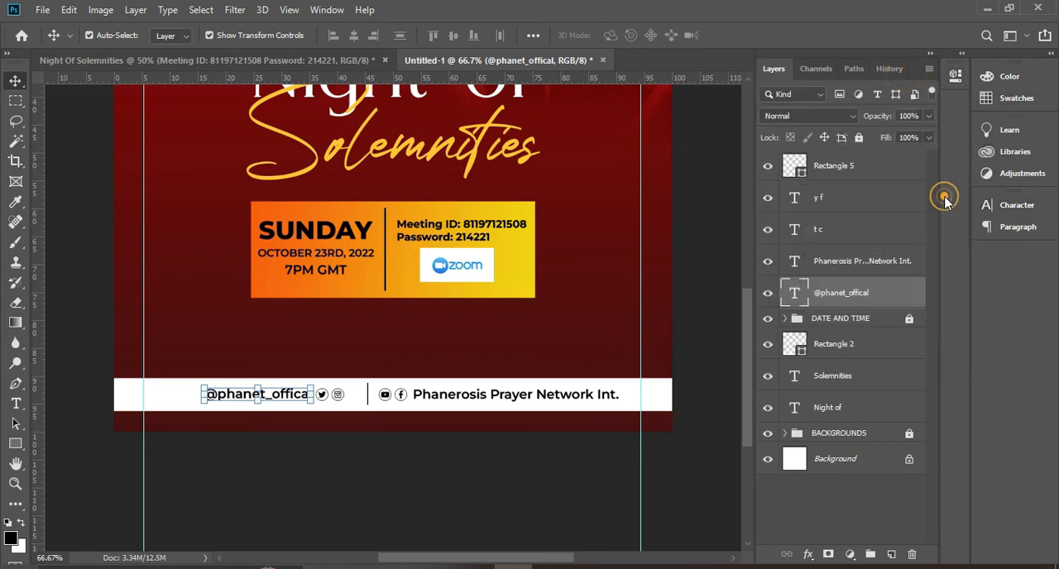
# Group the four footer text and icon layers and name the group SOCIAL MEDIA
pyautogui.keyDown('ctrl'); pyautogui.click(845, 267); pyautogui.keyUp('ctrl')
pyautogui.keyDown('ctrl'); pyautogui.click(825, 235); pyautogui.keyUp('ctrl')
pyautogui.keyDown('ctrl'); pyautogui.click(820, 201); pyautogui.keyUp('ctrl')
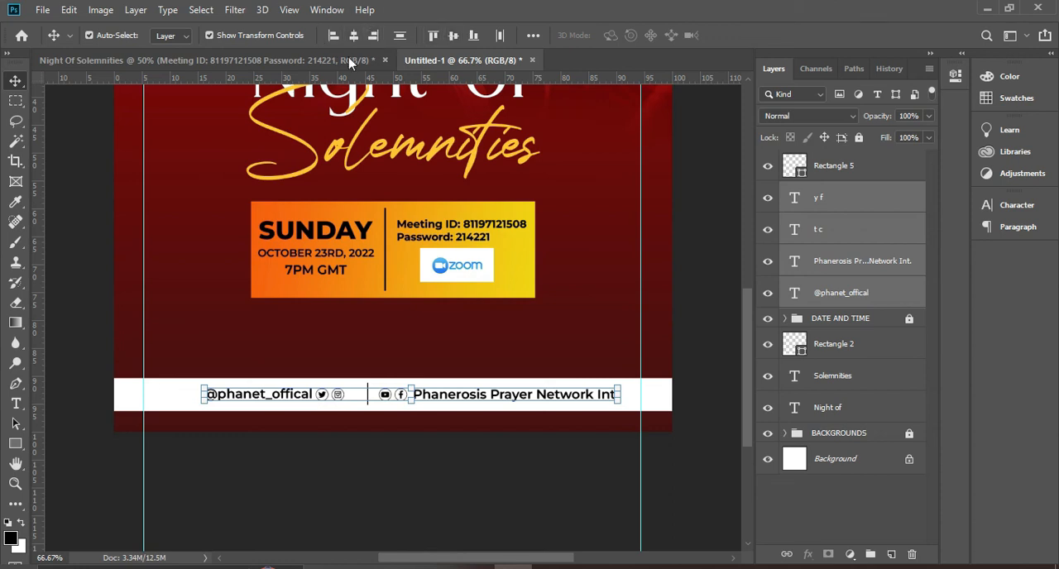
pyautogui.click(353, 35)
pyautogui.hotkey('ctrl', 'z')
pyautogui.hotkey('ctrl', 'g')
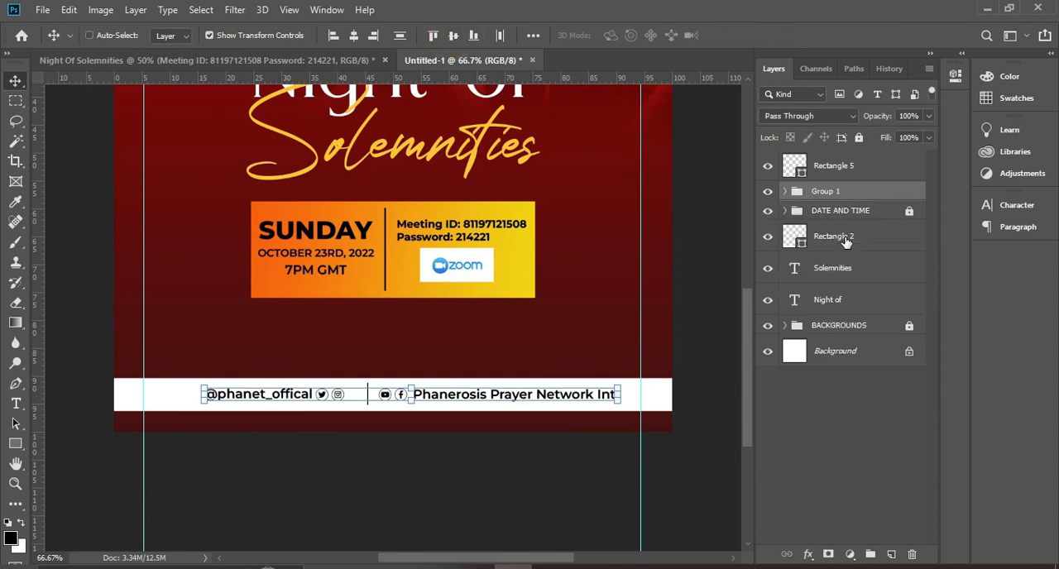
pyautogui.doubleClick(827, 191)
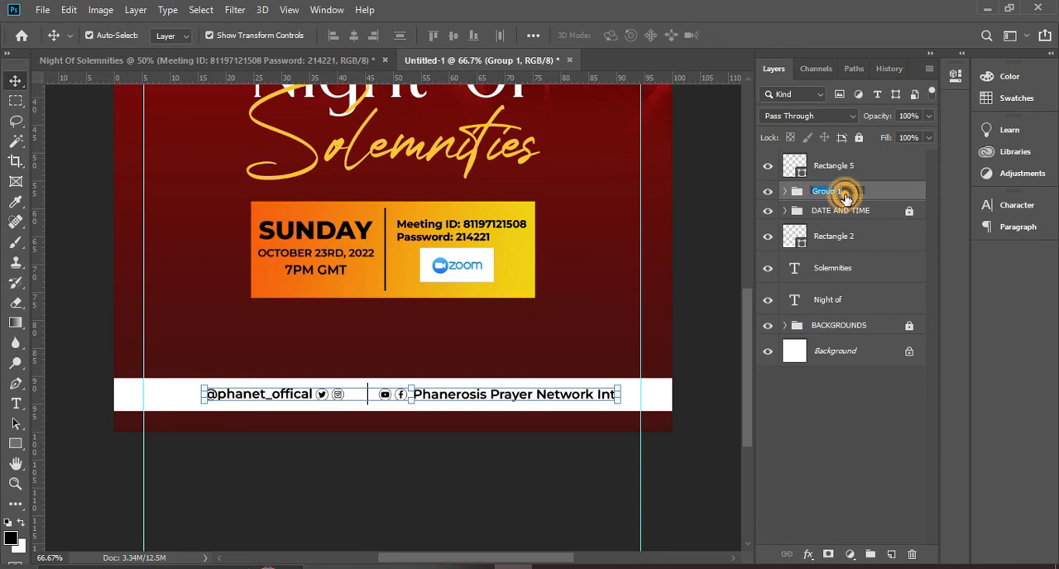
pyautogui.write('SOCIAL MEDIA')
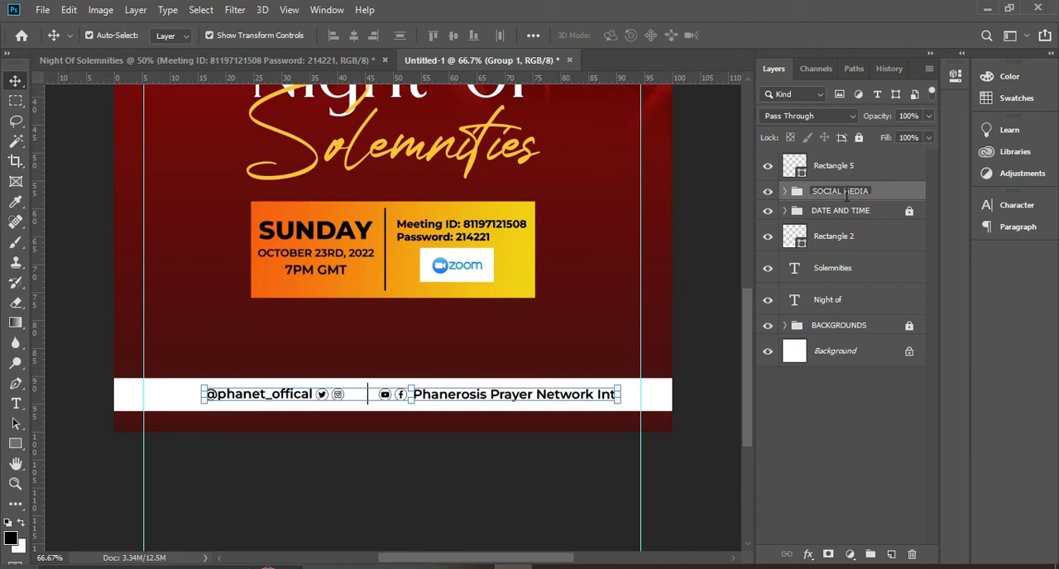
pyautogui.click(898, 203)
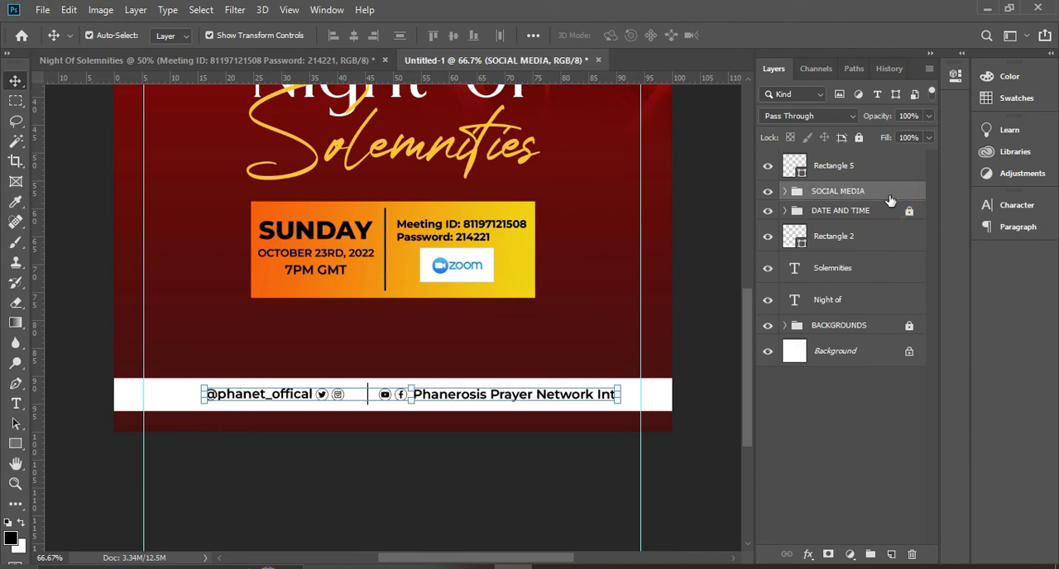
# Centre the SOCIAL MEDIA group horizontally on the whole canvas, and clear the selection
pyautogui.hotkey('ctrl', 'a')
pyautogui.click(353, 36)
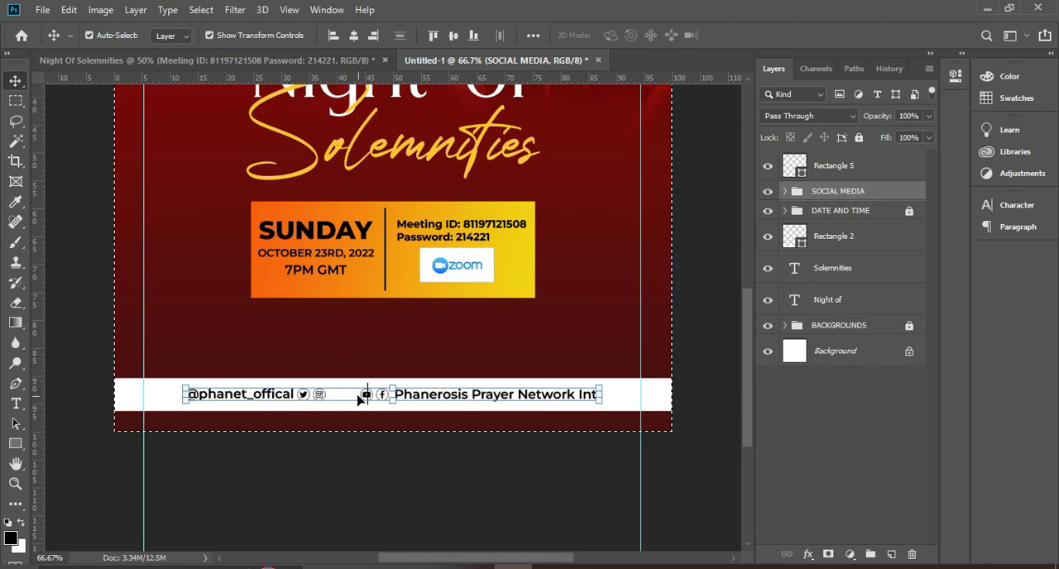
pyautogui.hotkey('ctrl', 'd')
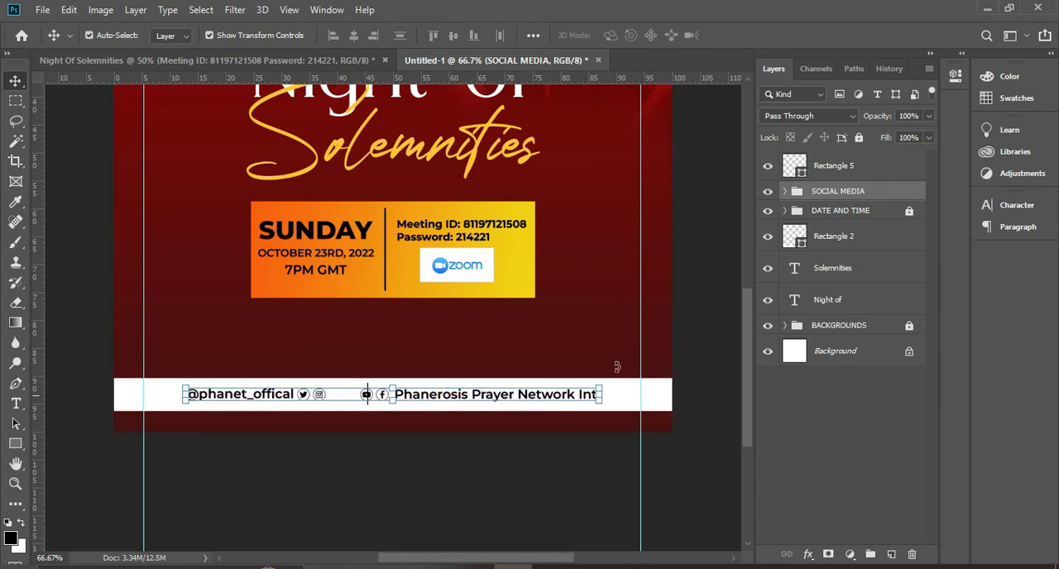
# Put the divider layer into the SOCIAL MEDIA group and shift it about 30 px left, between the two icon pairs
pyautogui.click(863, 169)
pyautogui.moveTo(863, 171); pyautogui.dragTo(847, 195)
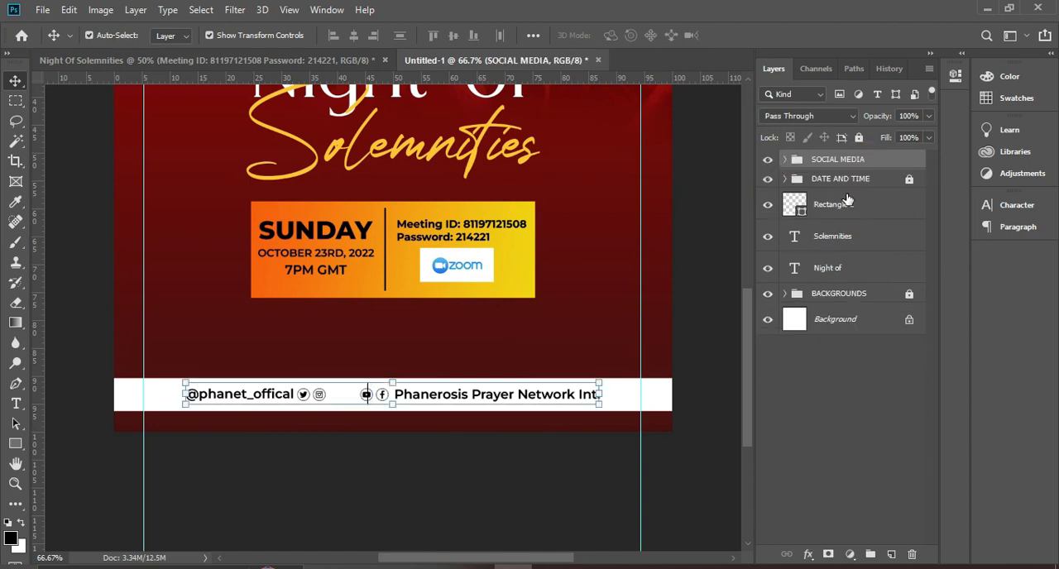
pyautogui.click(783, 161)
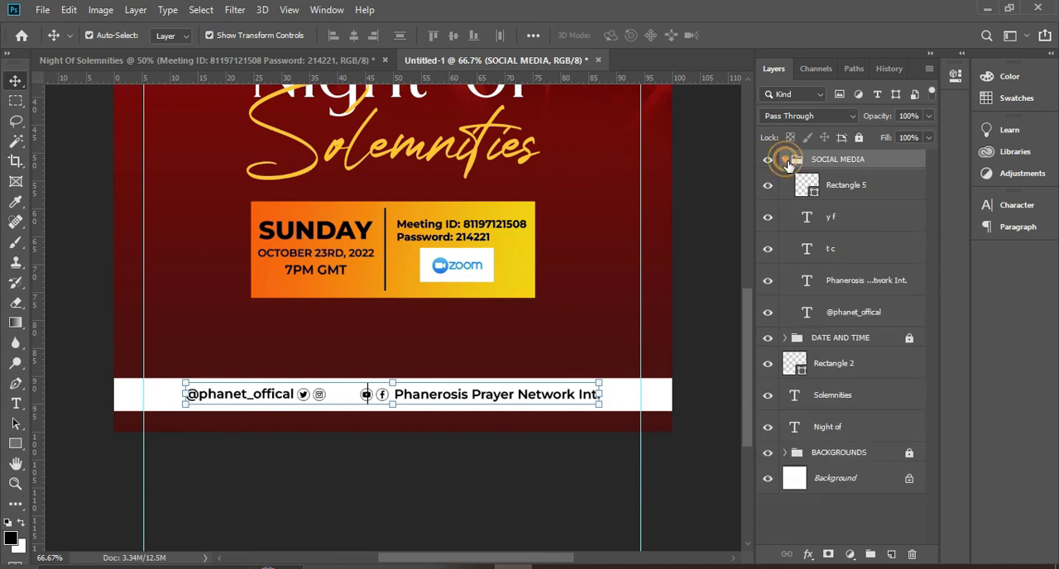
pyautogui.click(841, 196)
pyautogui.hotkey('shift', 'Left')
pyautogui.hotkey('shift', 'Left')
pyautogui.hotkey('shift', 'Left')
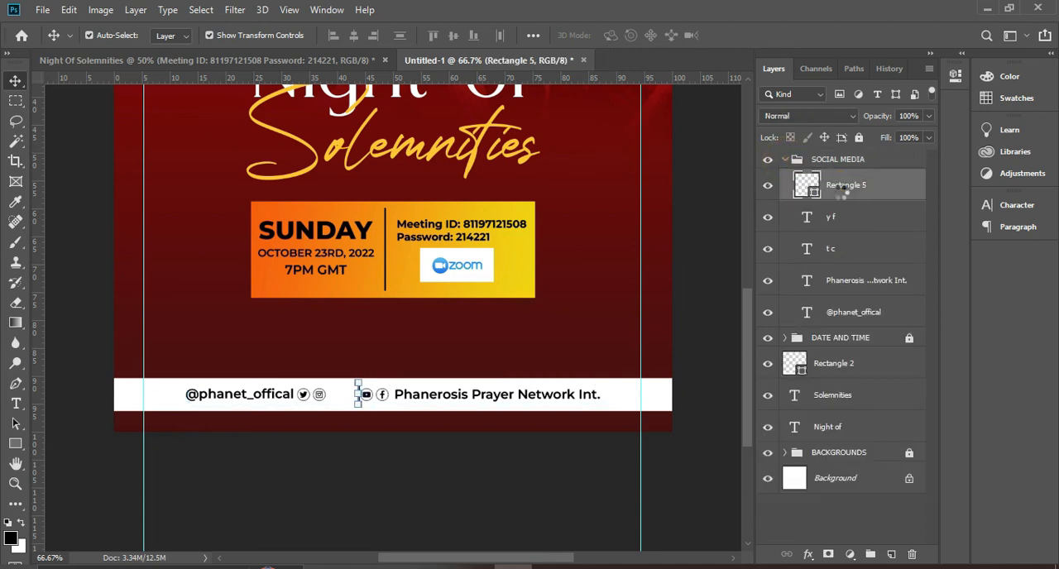
pyautogui.click(790, 161)
pyautogui.click(784, 159)
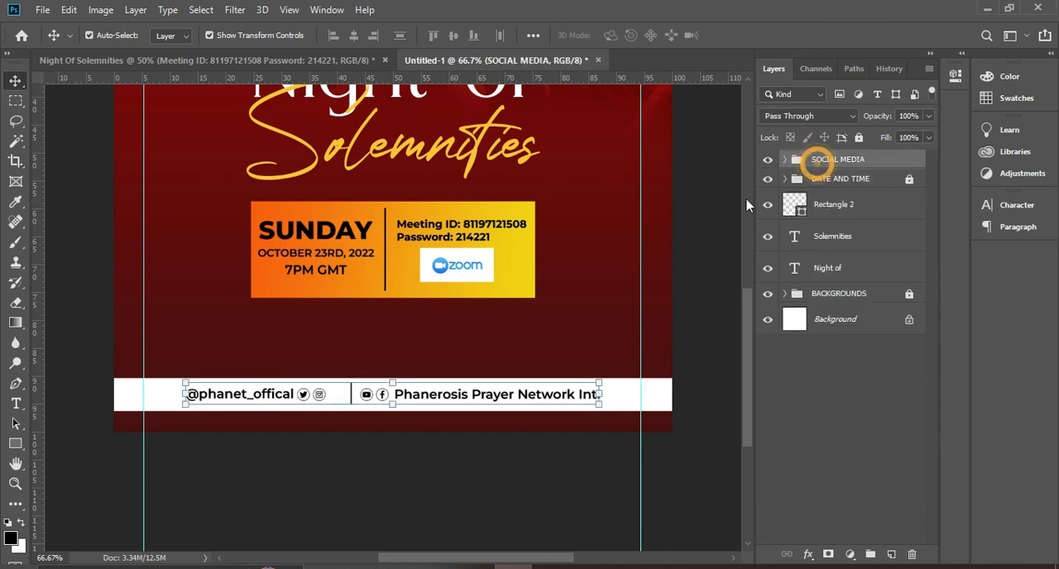
pyautogui.scroll(-3, 600, 261)
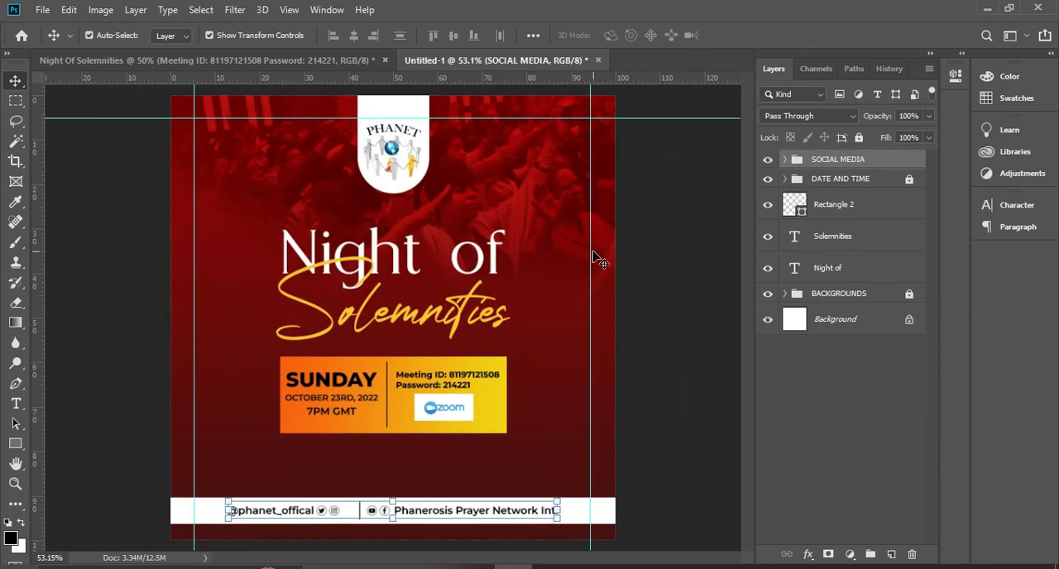
pyautogui.click(666, 298)
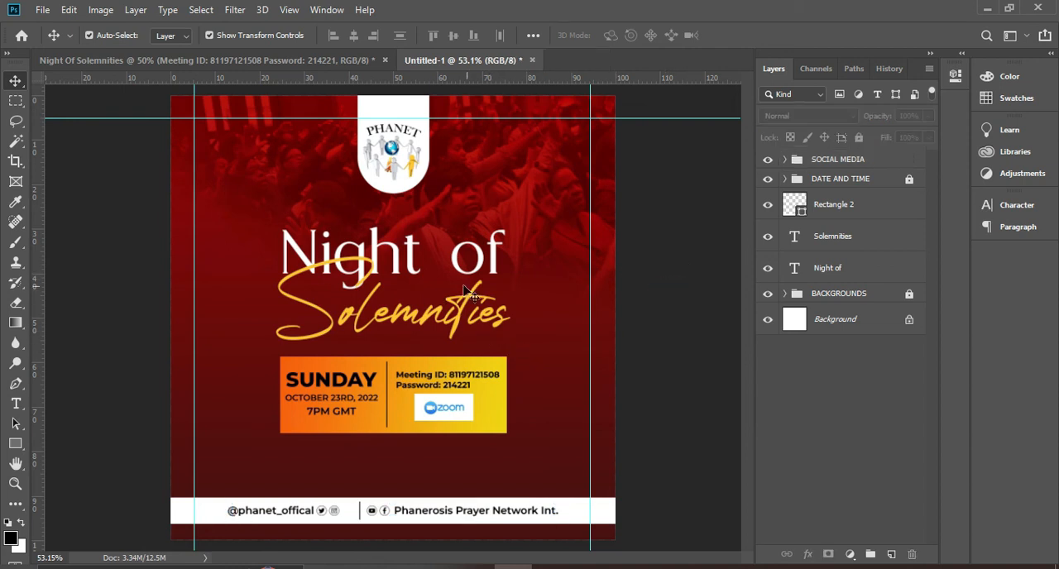
# Place the Optical-7-psbdox flare image from the ASSIGN 3 folder directly above the Solemnities layer
pyautogui.click(468, 320)
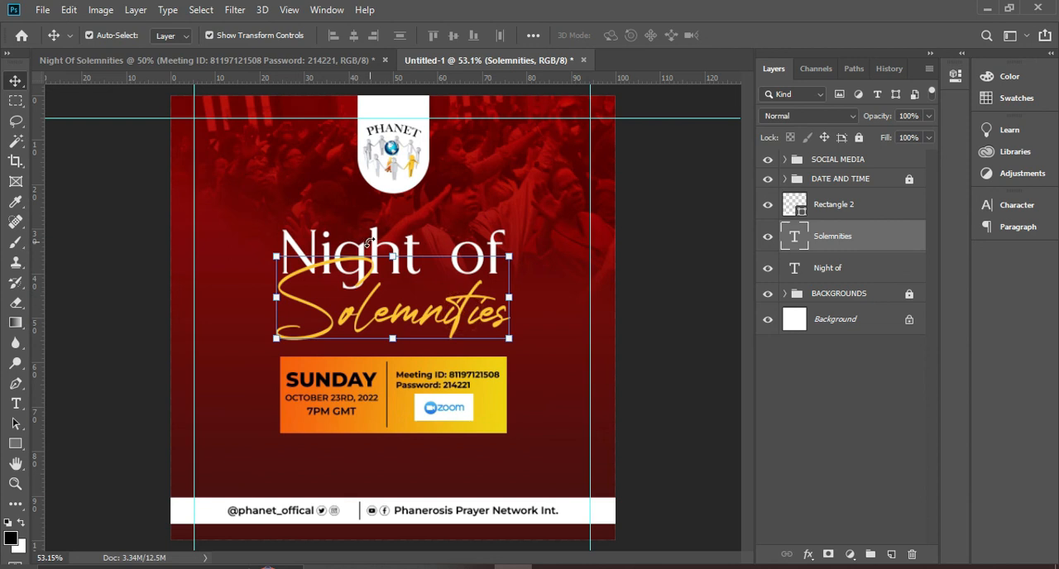
pyautogui.click(436, 567)
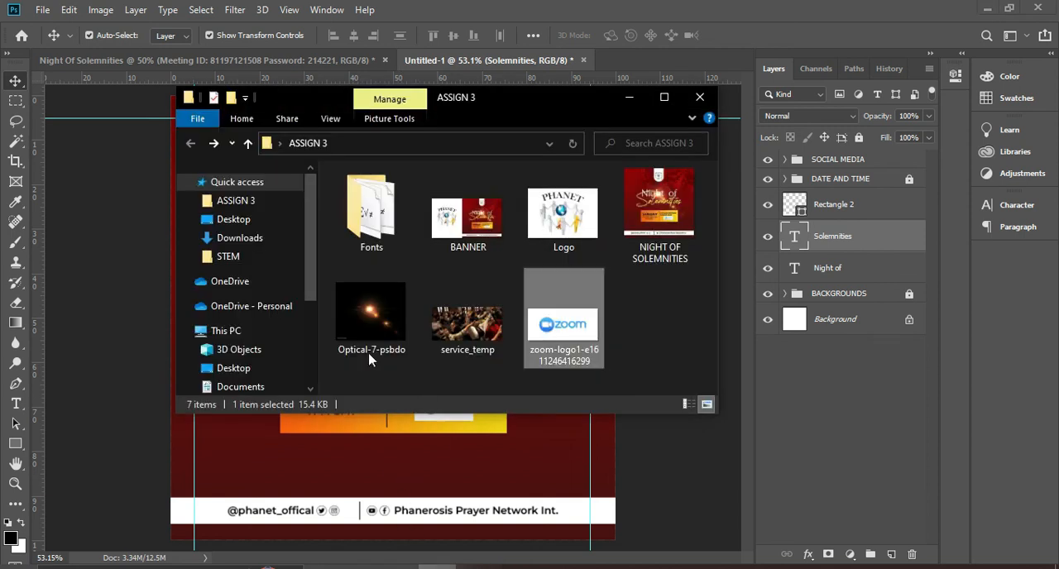
pyautogui.click(373, 314)
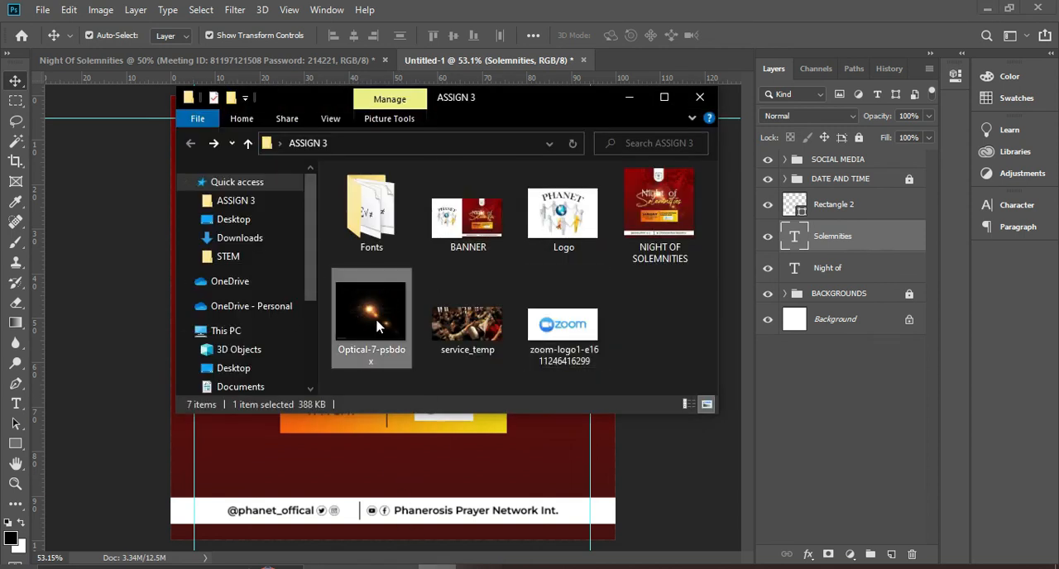
pyautogui.moveTo(366, 343); pyautogui.dragTo(405, 452)
pyautogui.moveTo(419, 349); pyautogui.dragTo(418, 322)
pyautogui.press('Return')
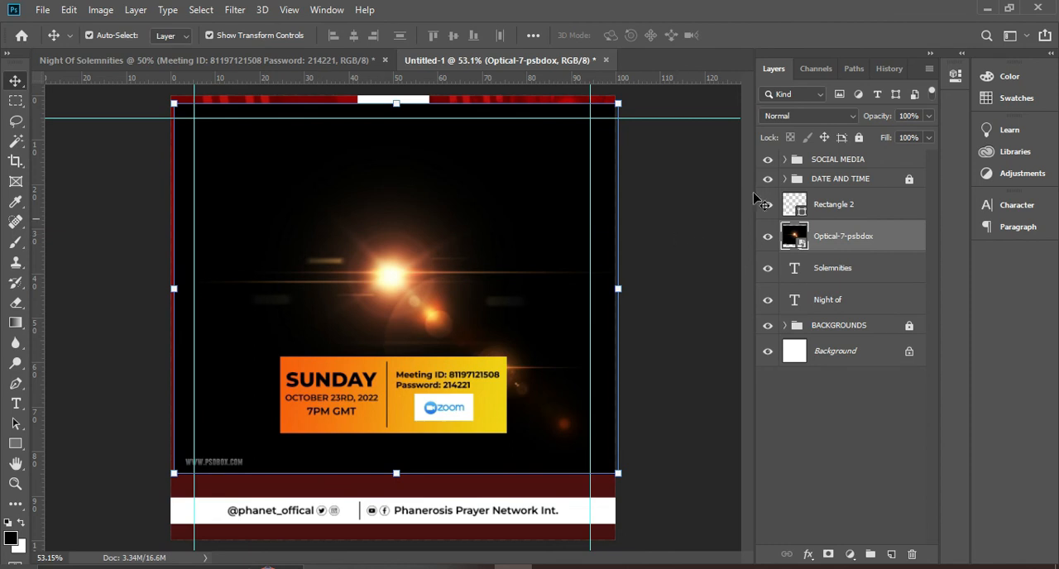
# Set the flare layer's blend mode to Screen and move it slightly up and left so it glows where the title words overlap
pyautogui.click(810, 119)
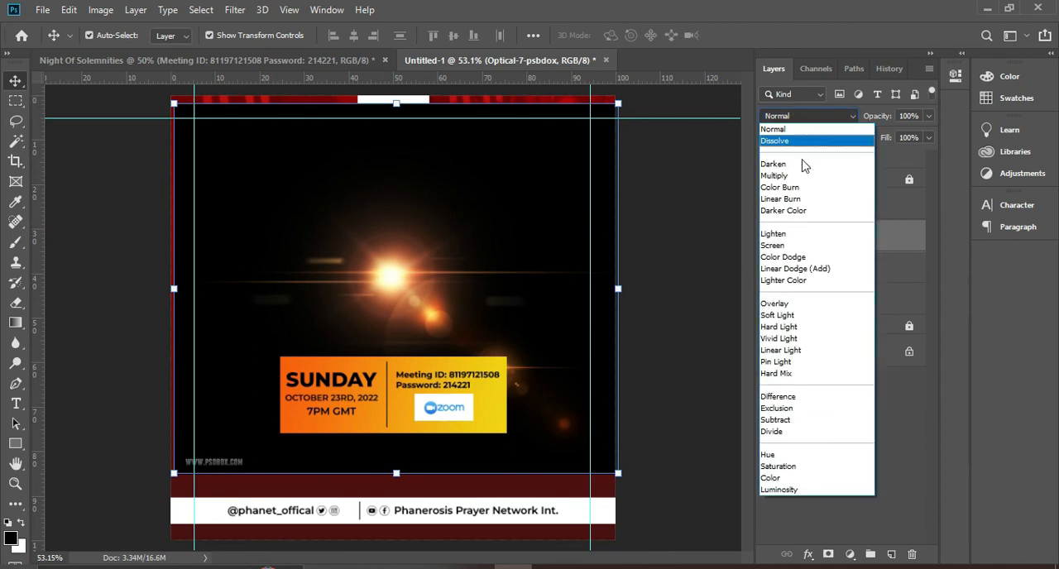
pyautogui.click(778, 245)
pyautogui.moveTo(425, 298); pyautogui.dragTo(408, 277)
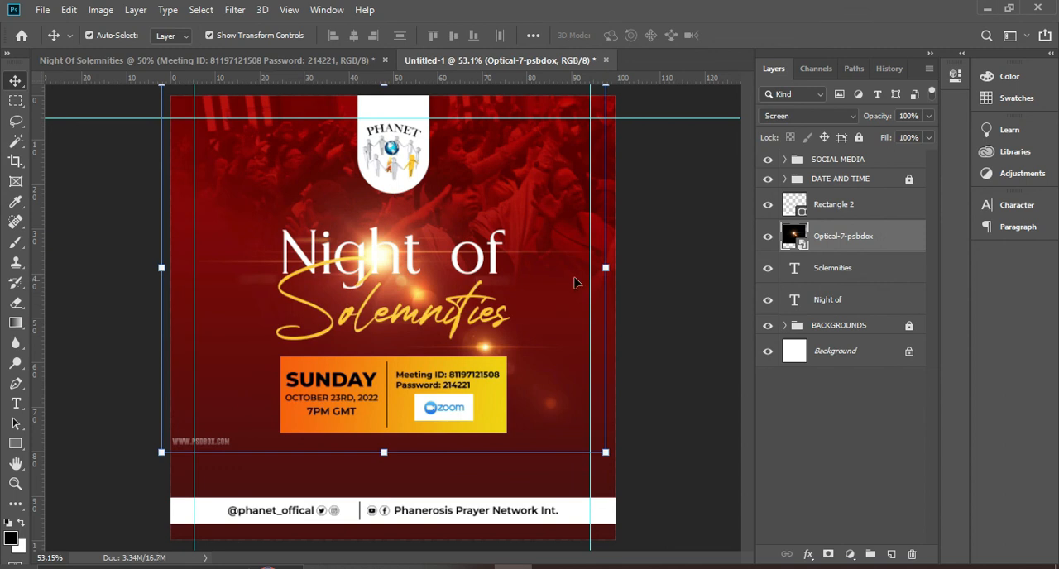
pyautogui.click(846, 408)
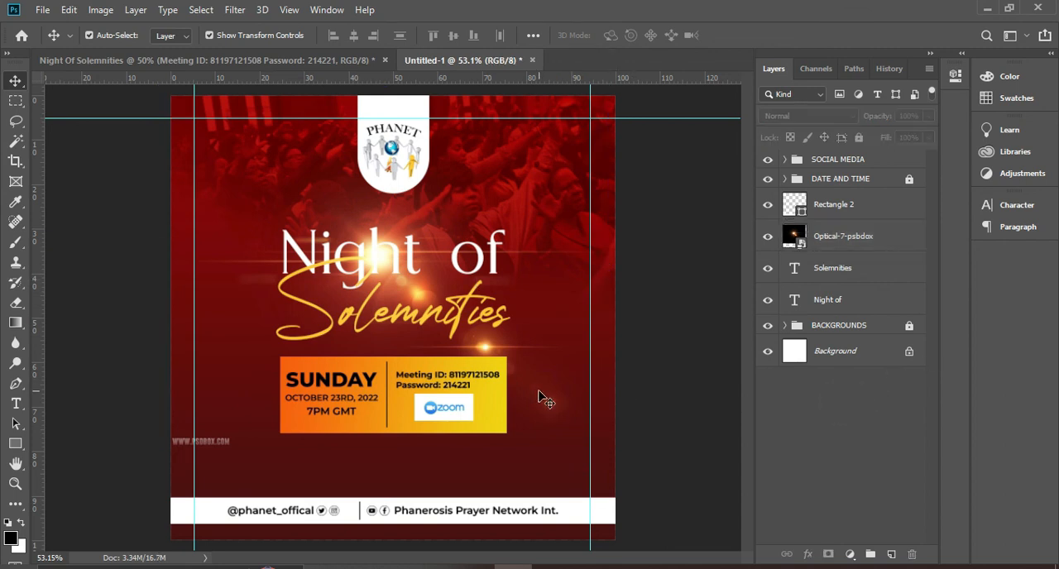
pyautogui.click(423, 324)
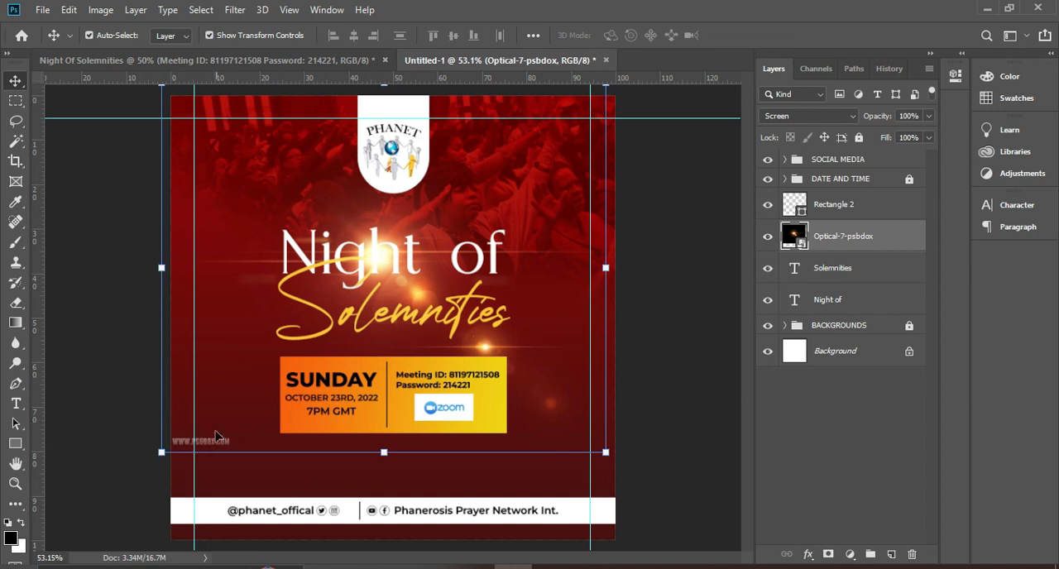
# Rasterize the Optical-7-psbdox flare layer, erase the website watermark at its lower-left edge, and clear the layer selection
pyautogui.rightClick(861, 241)
pyautogui.rightClick(876, 240)
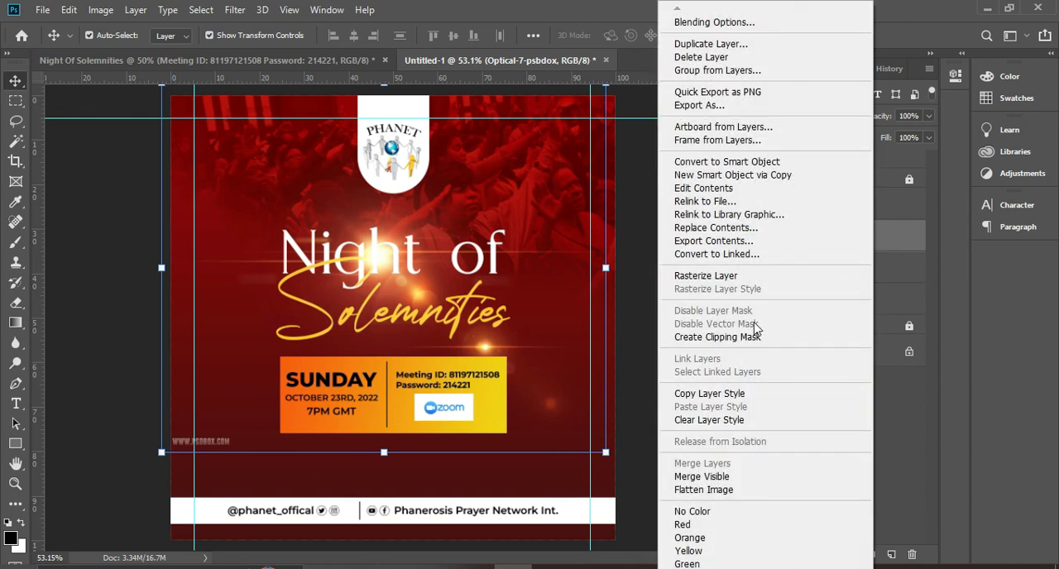
pyautogui.click(706, 277)
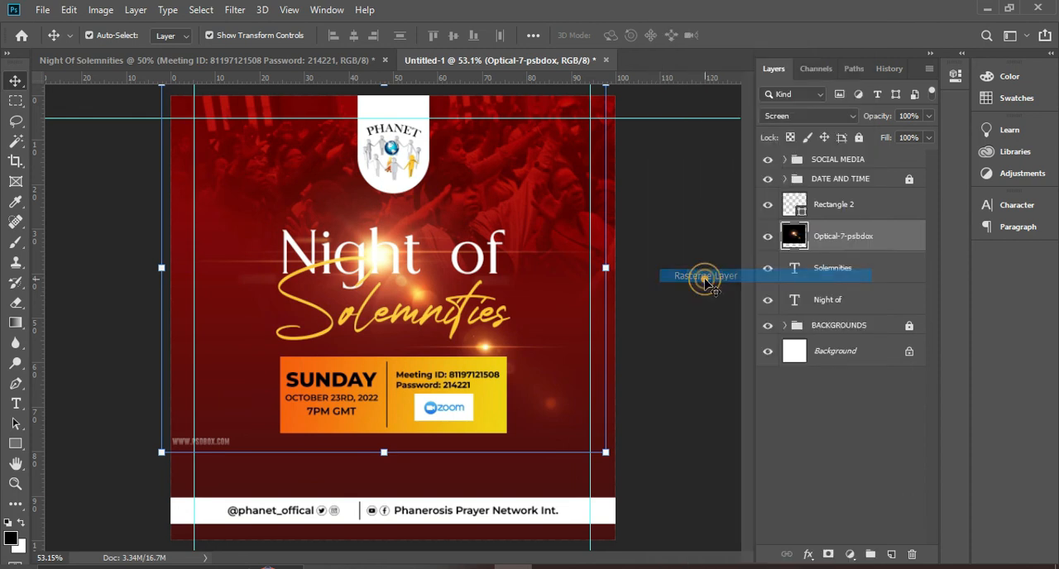
pyautogui.click(16, 302)
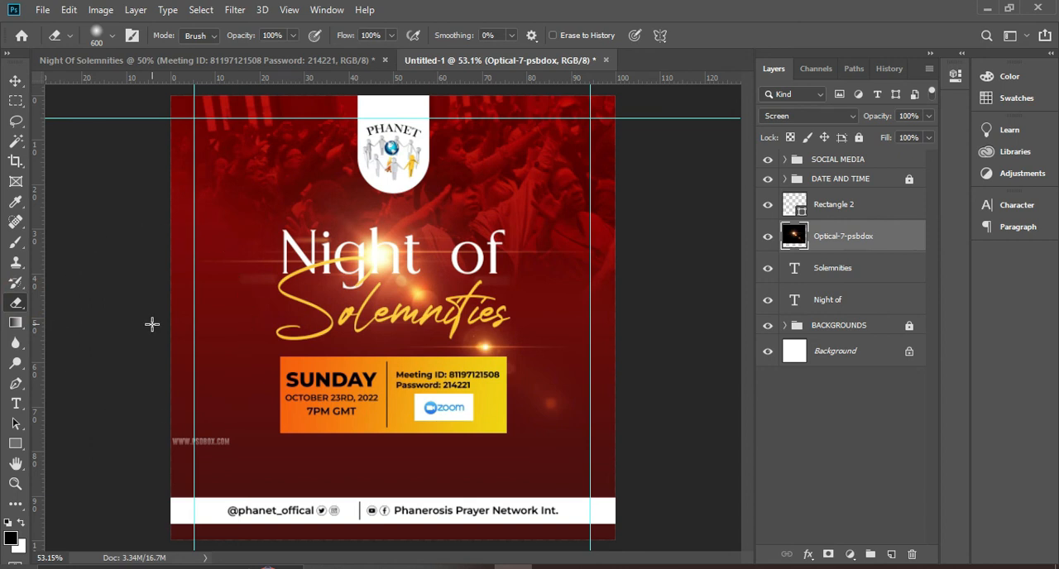
pyautogui.click(137, 465)
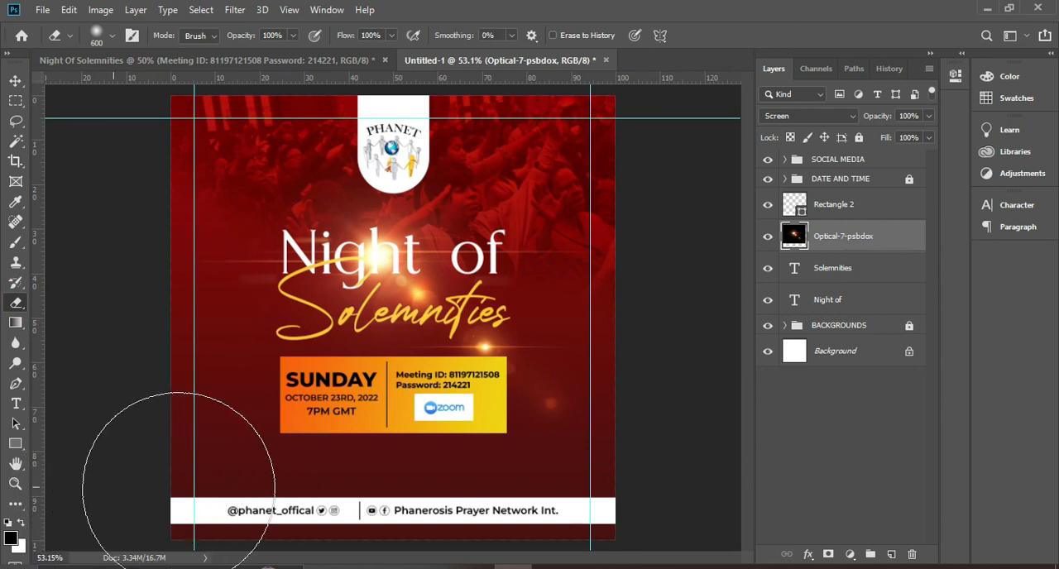
pyautogui.click(15, 80)
pyautogui.click(864, 433)
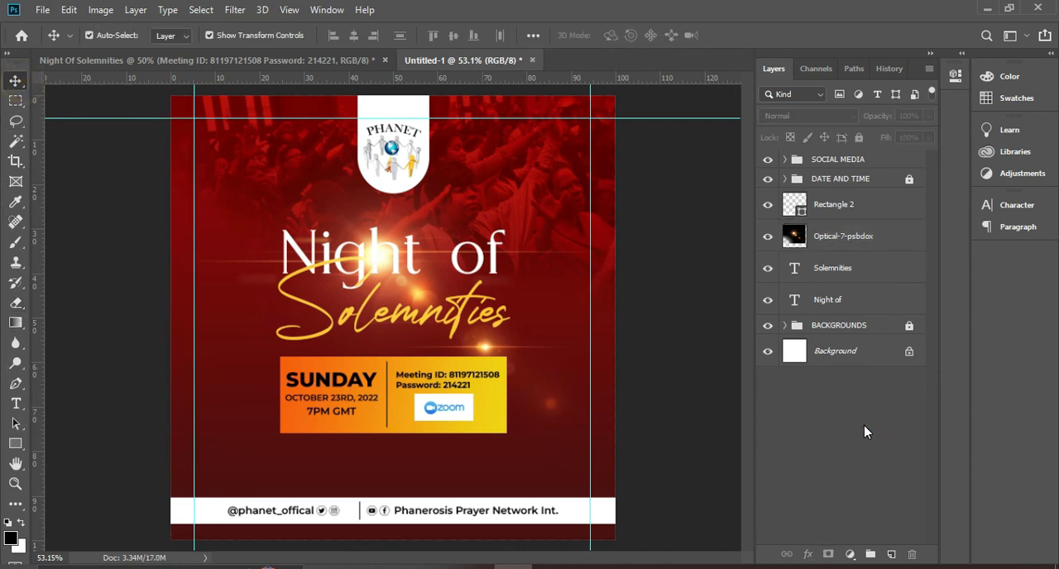
# Group the Optical-7-psbdox, Solemnities and Night of layers together
pyautogui.click(843, 238)
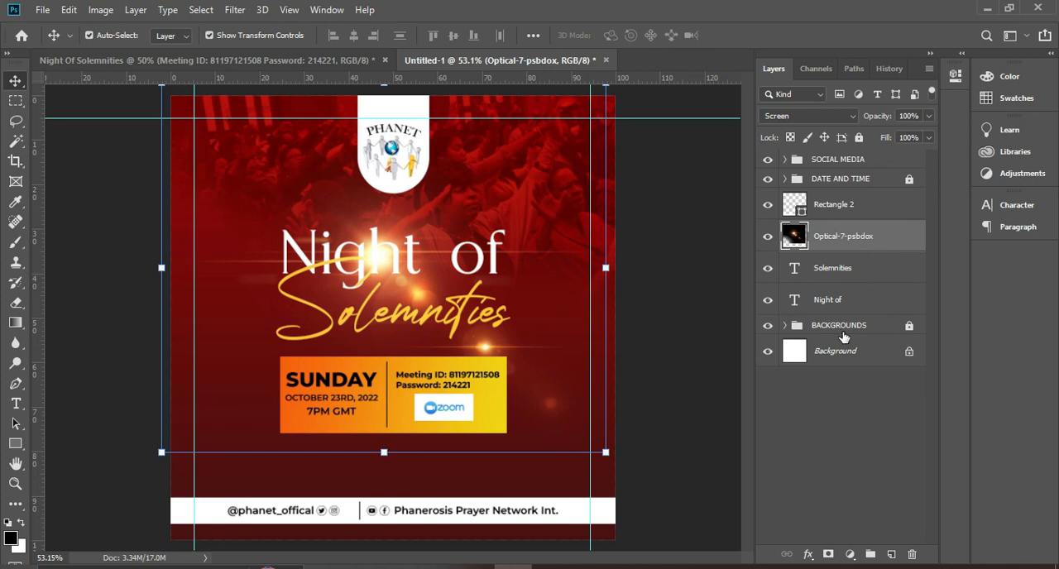
pyautogui.keyDown('ctrl'); pyautogui.click(837, 272); pyautogui.keyUp('ctrl')
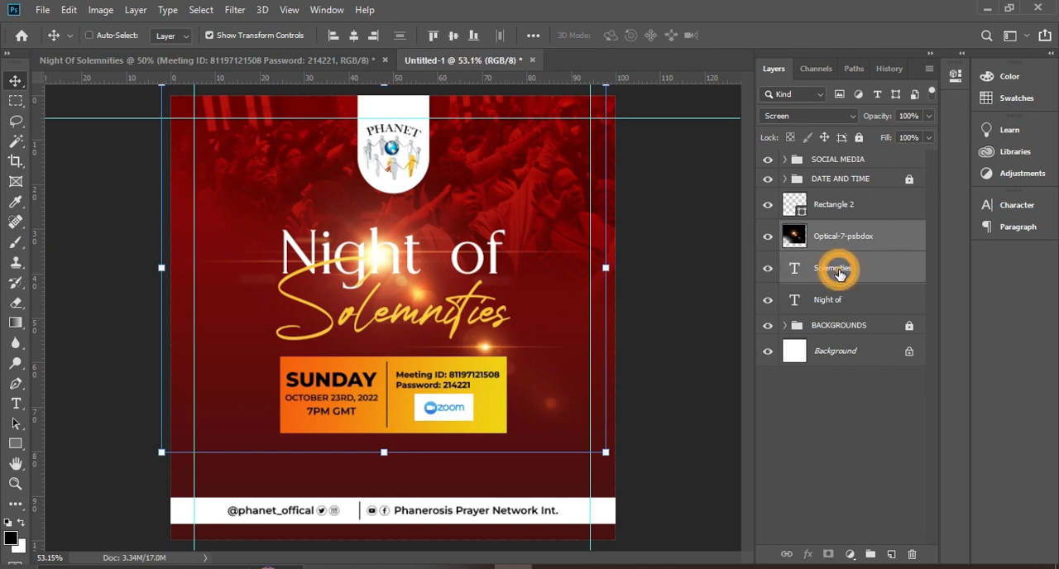
pyautogui.keyDown('ctrl'); pyautogui.click(836, 304); pyautogui.keyUp('ctrl')
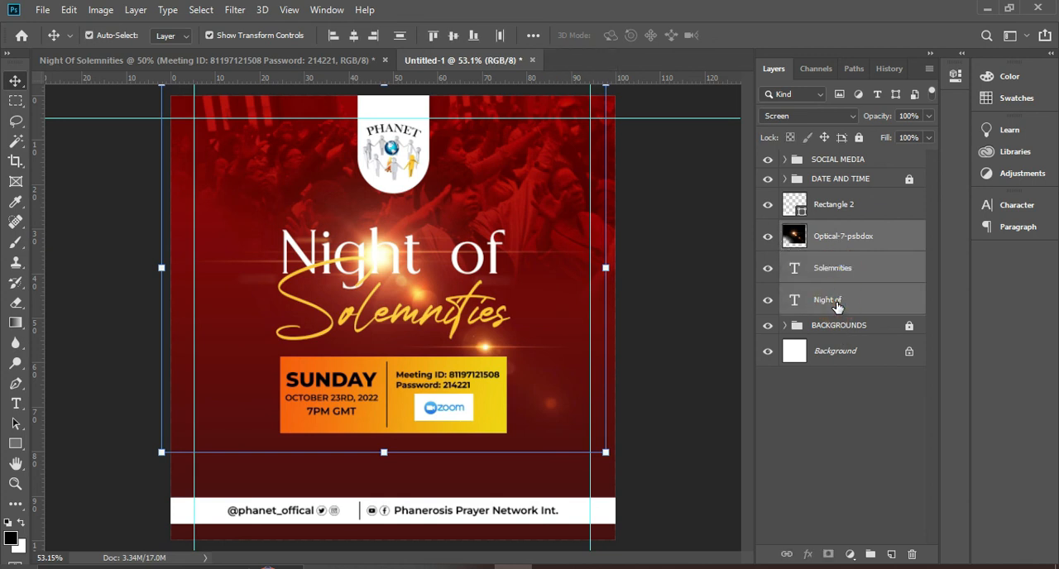
pyautogui.hotkey('ctrl', 'g')
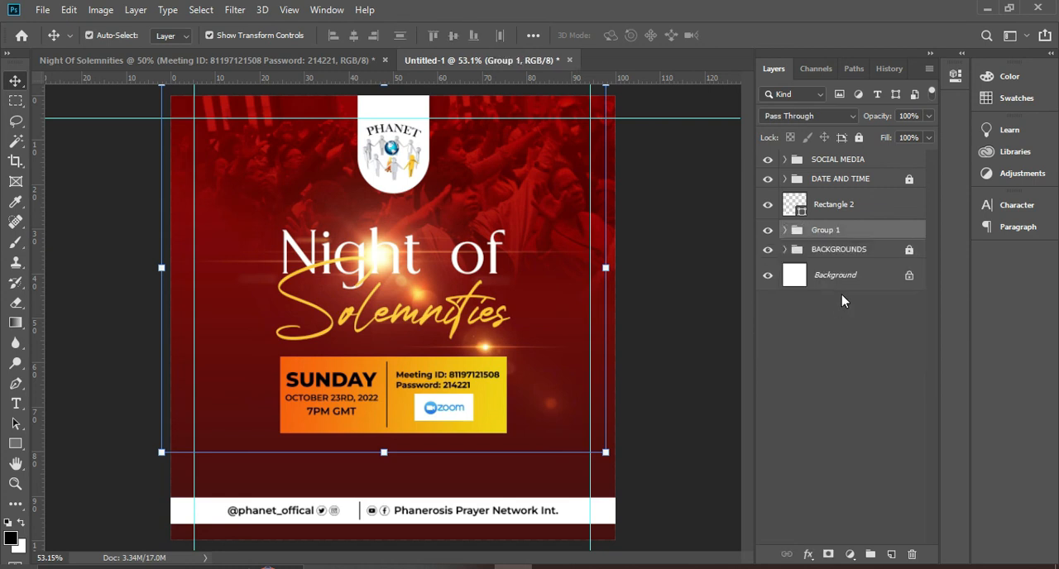
# Put the Rectangle 2 footer bar into the SOCIAL MEDIA group beneath all its other layers, and collapse the group
pyautogui.click(848, 208)
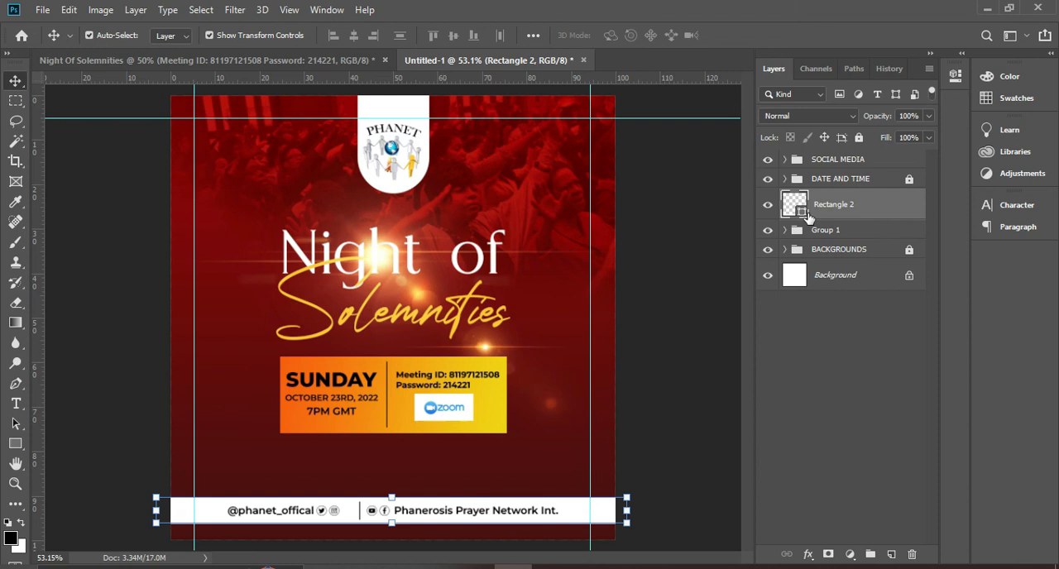
pyautogui.moveTo(846, 209); pyautogui.dragTo(851, 164)
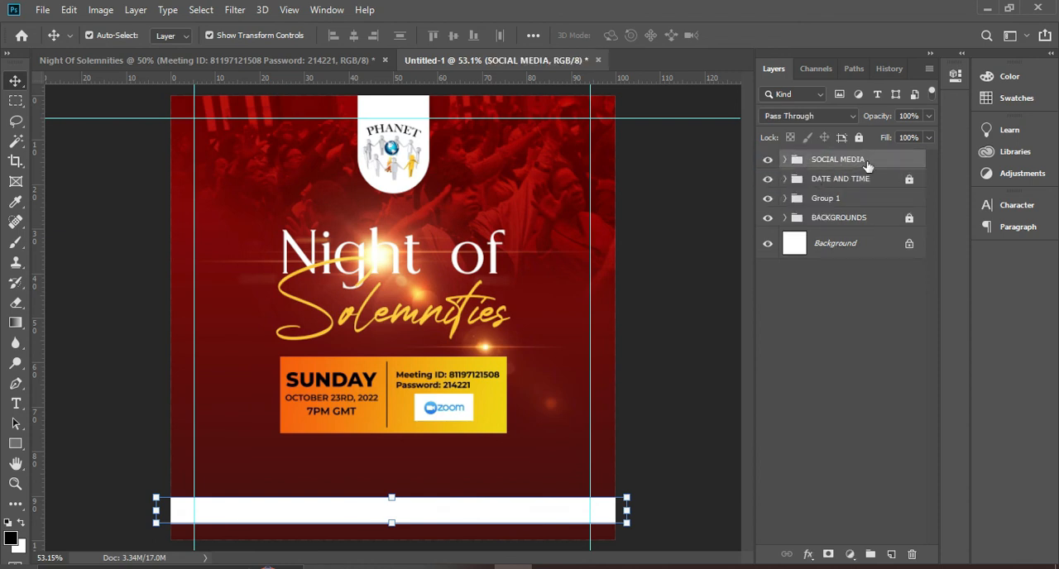
pyautogui.click(784, 158)
pyautogui.click(845, 187)
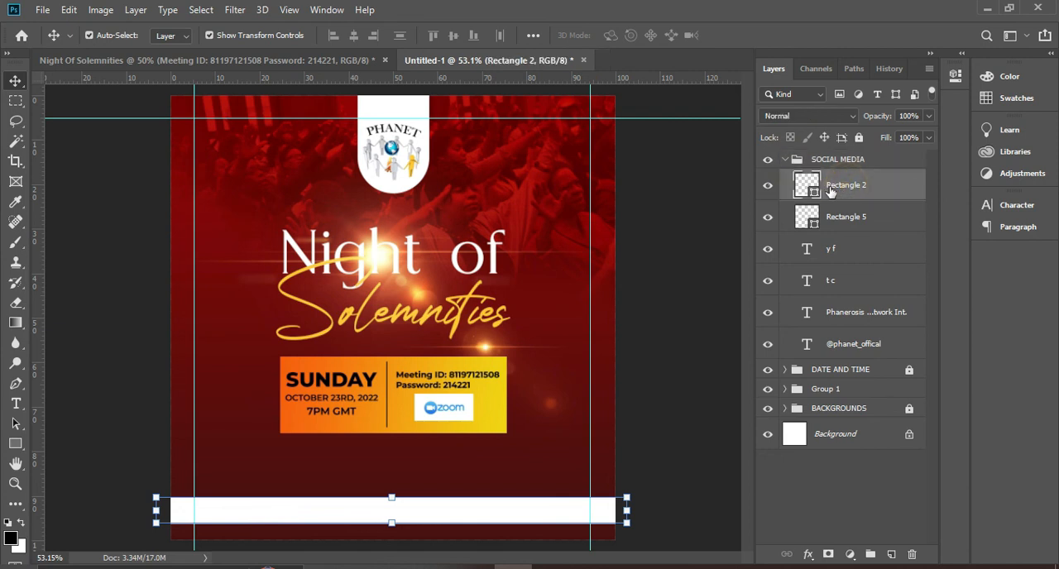
pyautogui.moveTo(842, 185); pyautogui.dragTo(848, 349)
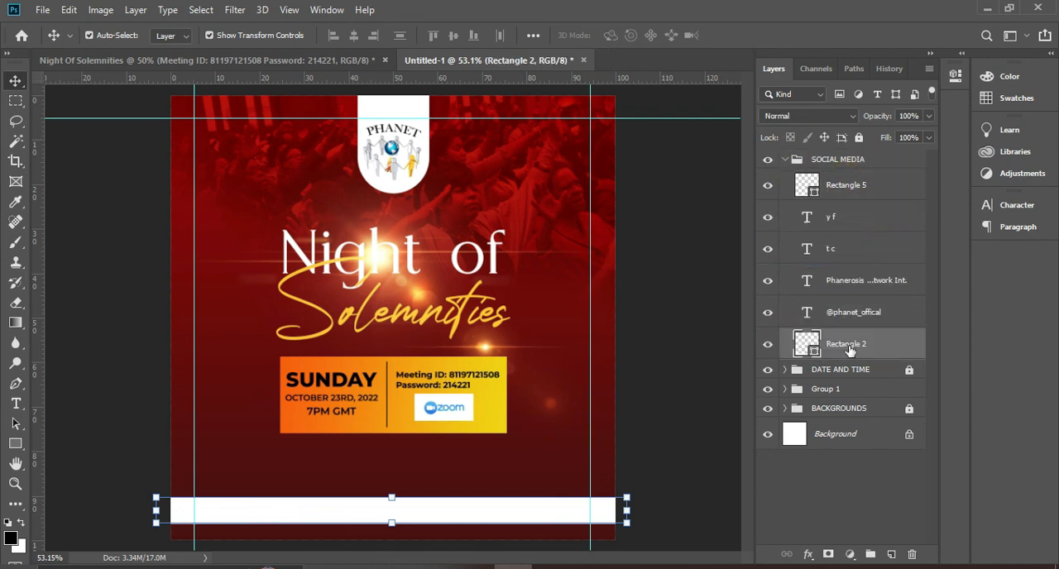
pyautogui.click(787, 160)
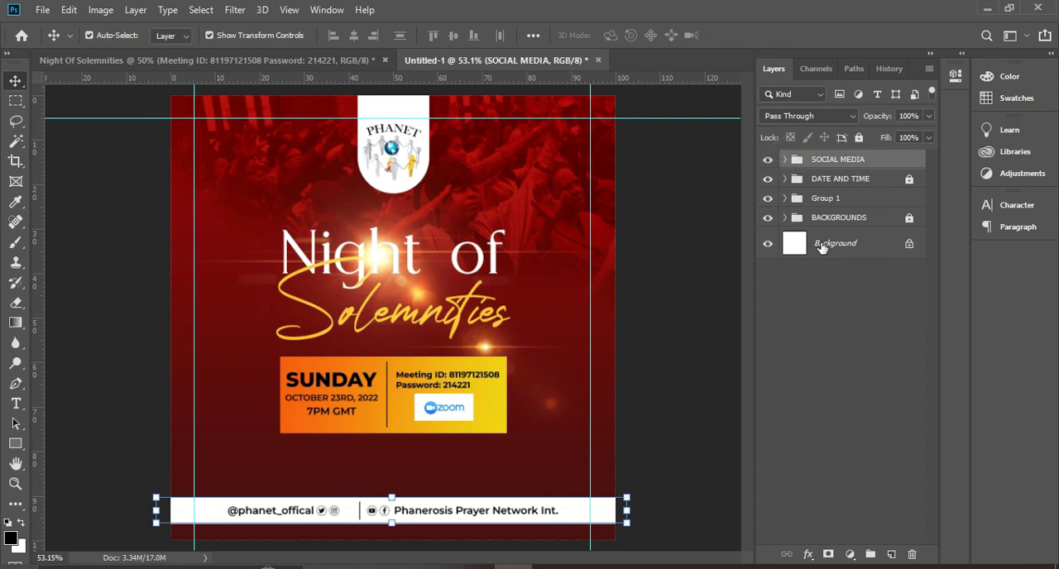
# Scale the title group with the flare up proportionally to about 104% around its centre, and clear the selection
pyautogui.click(829, 199)
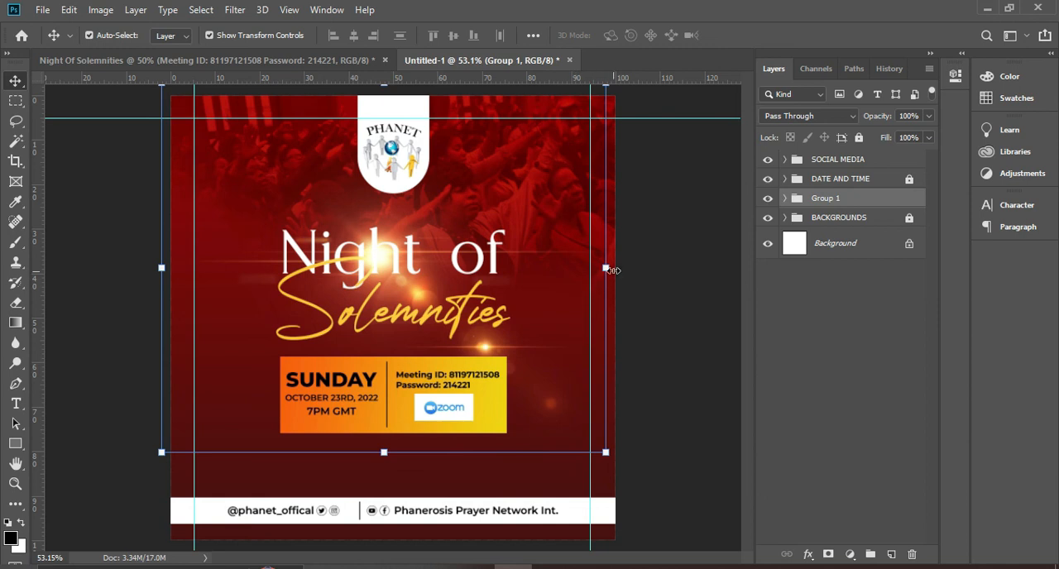
pyautogui.moveTo(608, 270); pyautogui.dragTo(616, 269)
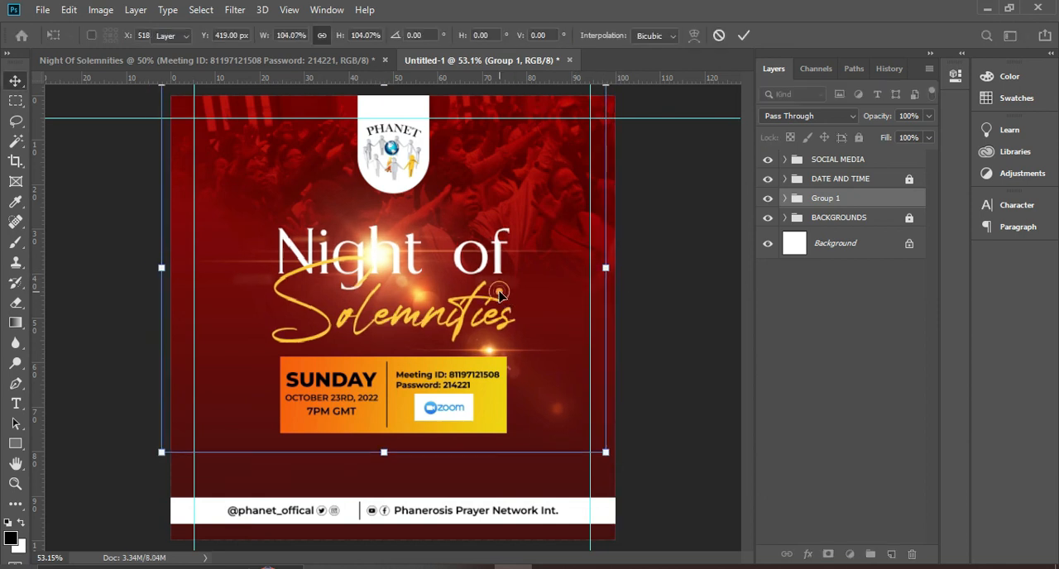
pyautogui.press('Return')
pyautogui.click(788, 339)
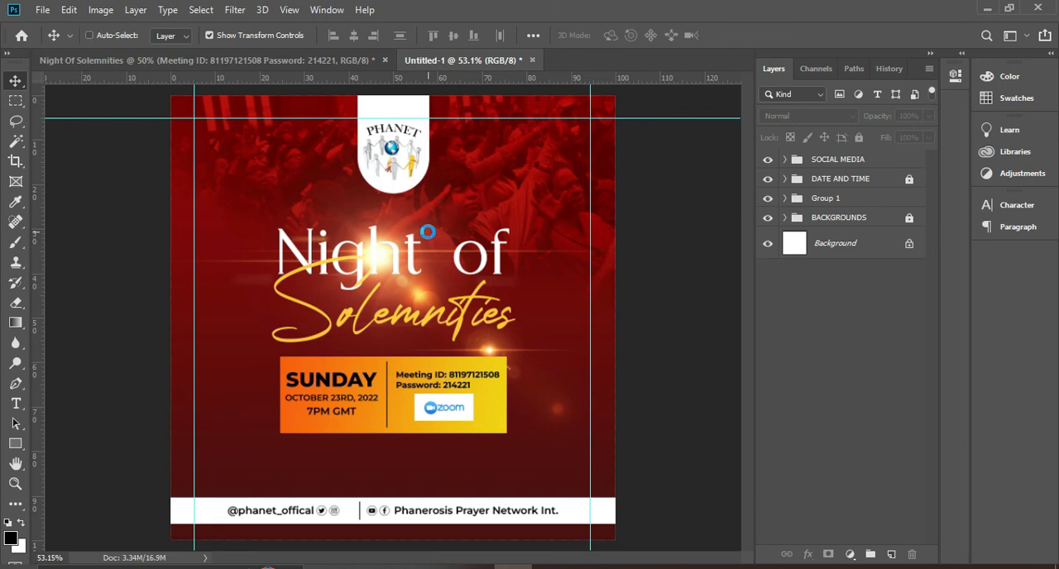
# Save the flyer as a JPEG named PHANET in the ASSIGN 3 folder, with quality 12 (Maximum) and Baseline ("Standard") format
pyautogui.hotkey('ctrl', 'shift', 's')
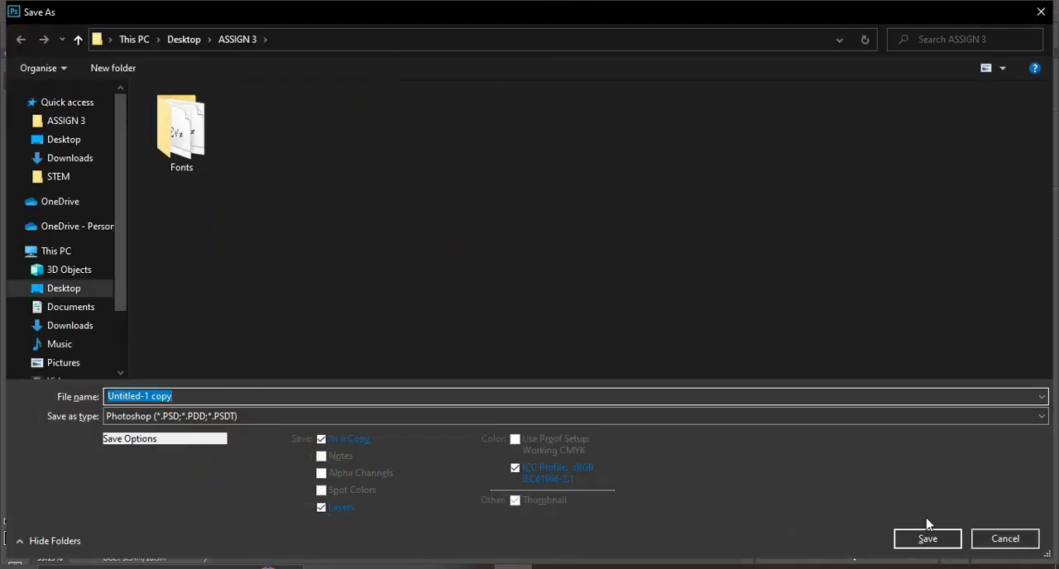
pyautogui.click(989, 539)
pyautogui.click(43, 11)
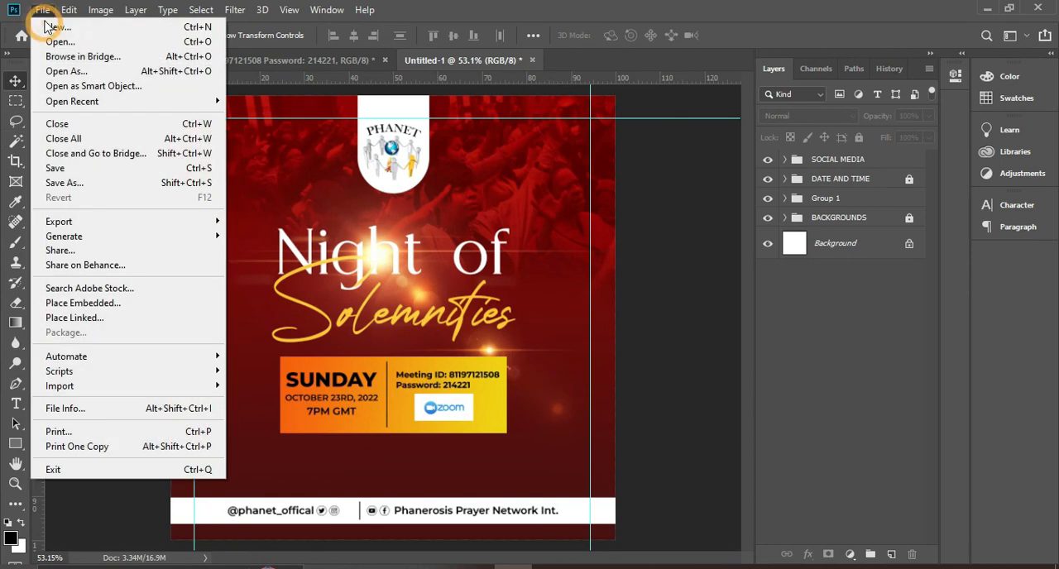
pyautogui.click(82, 183)
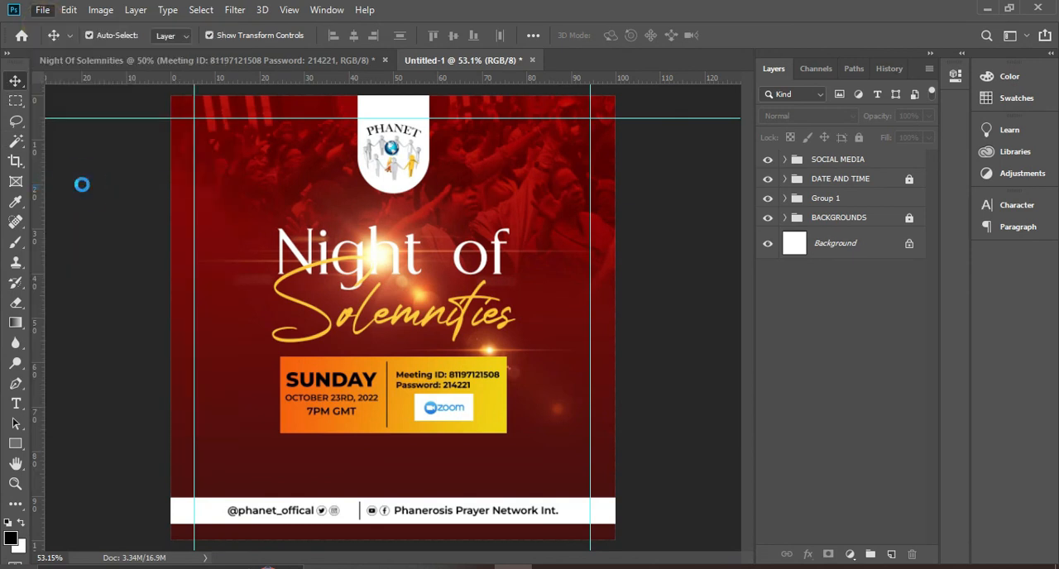
pyautogui.click(161, 416)
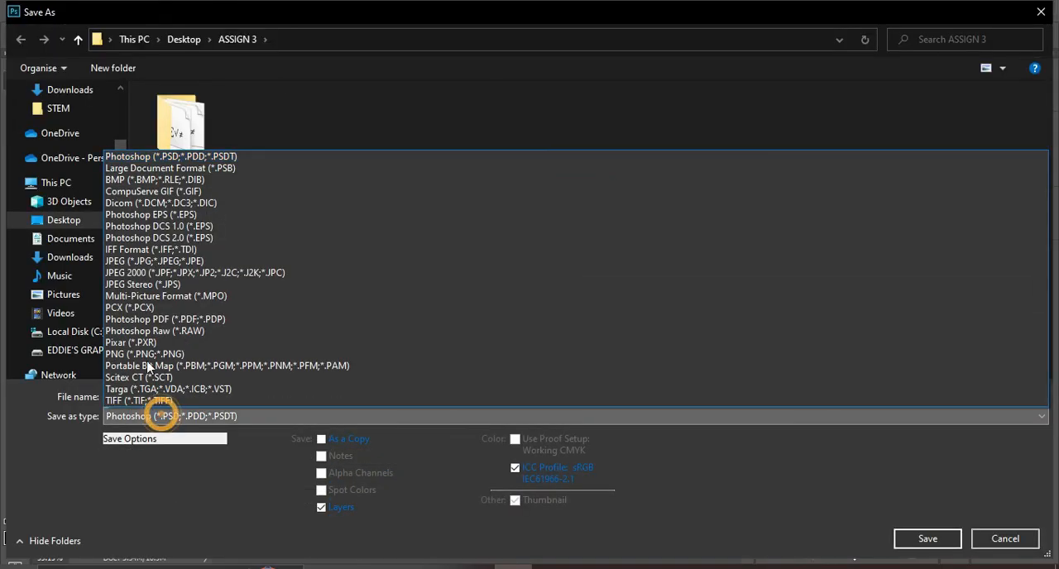
pyautogui.click(134, 260)
pyautogui.click(250, 397)
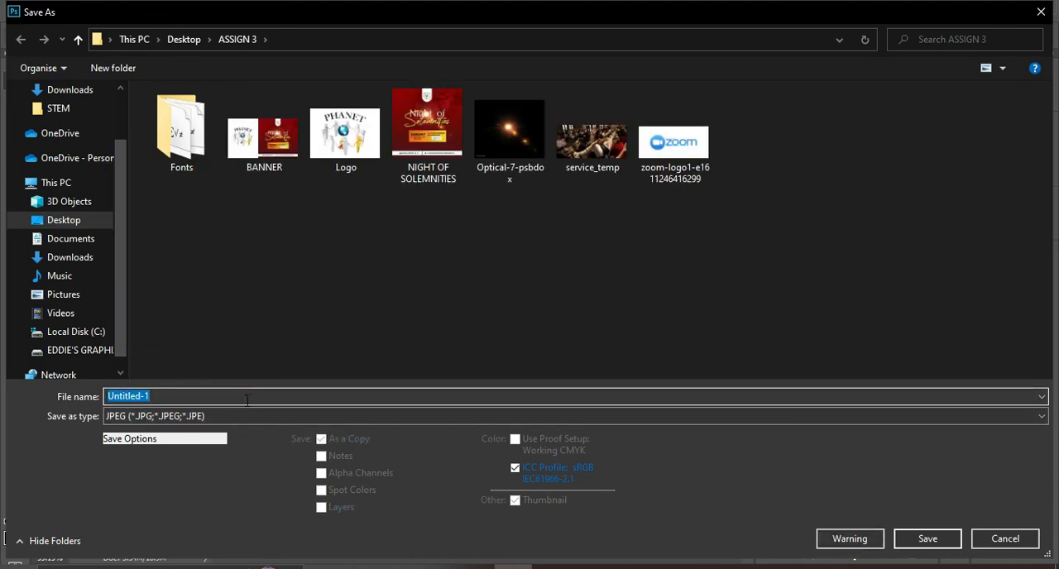
pyautogui.write('PHANET')
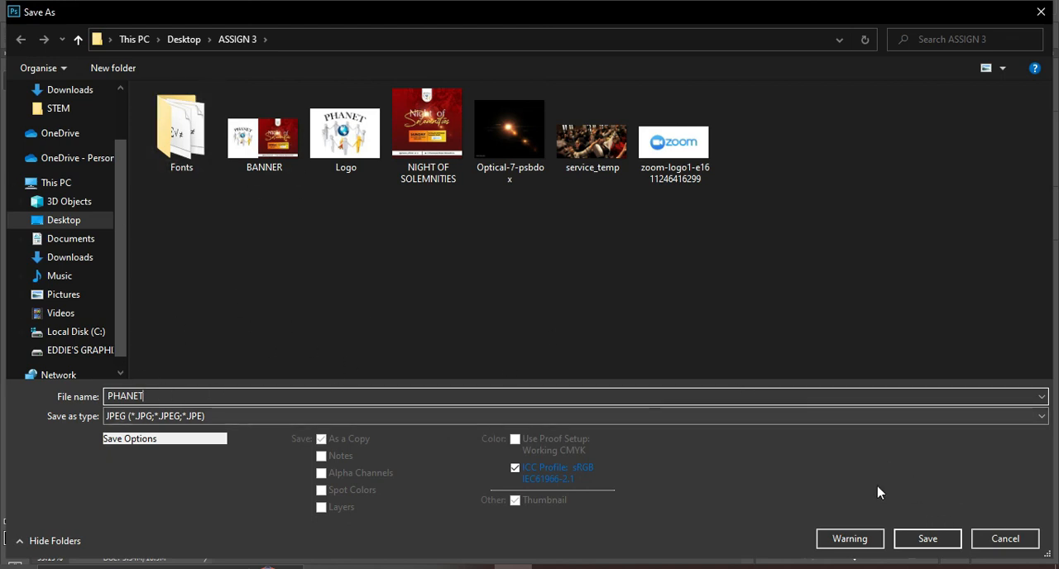
pyautogui.click(928, 539)
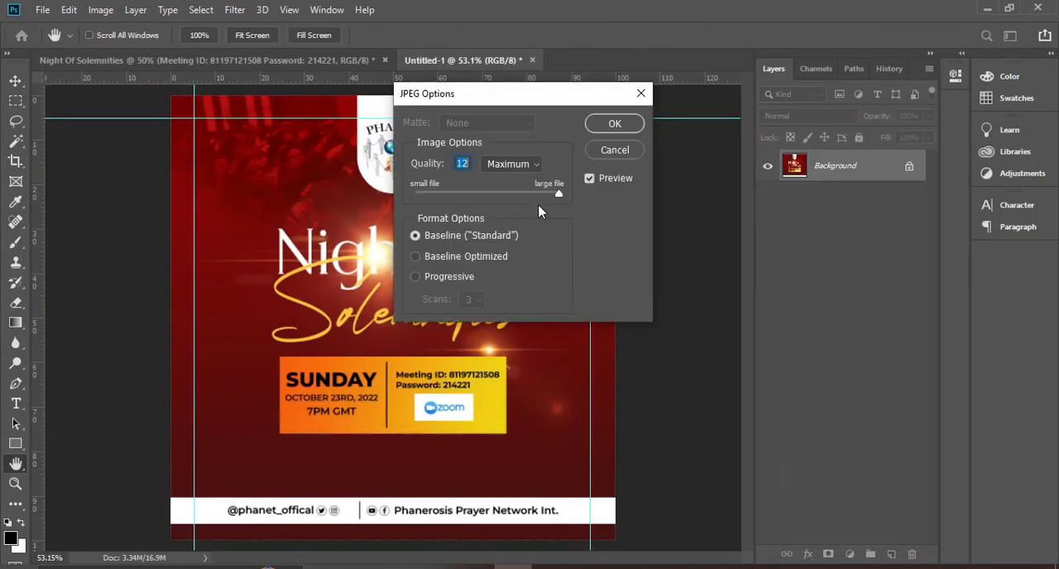
pyautogui.write('12')
pyautogui.click(609, 124)
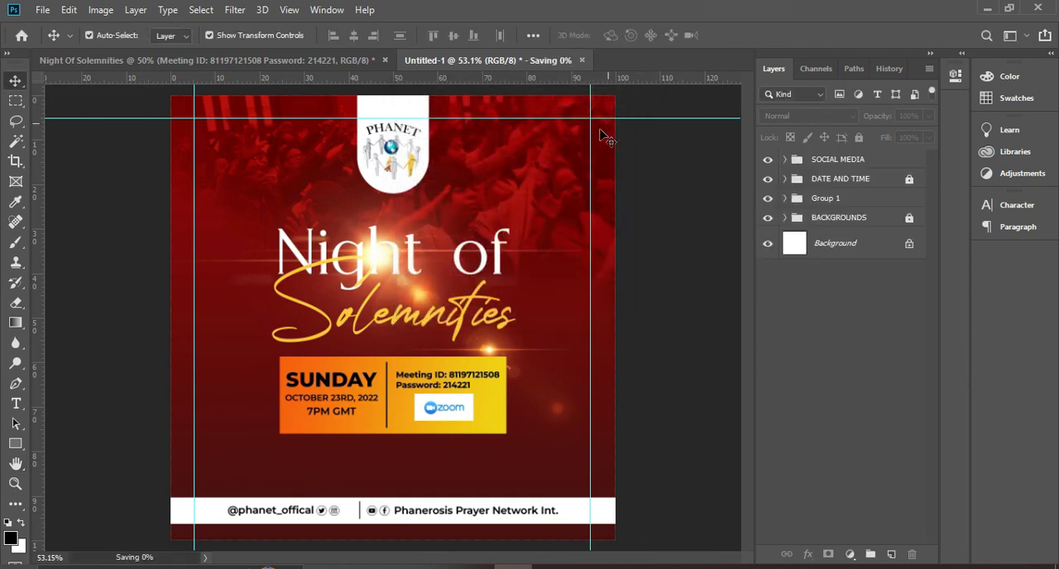
# Switch to the ASSIGN 3 folder in File Explorer and select the exported PHANET image
pyautogui.click(438, 568)
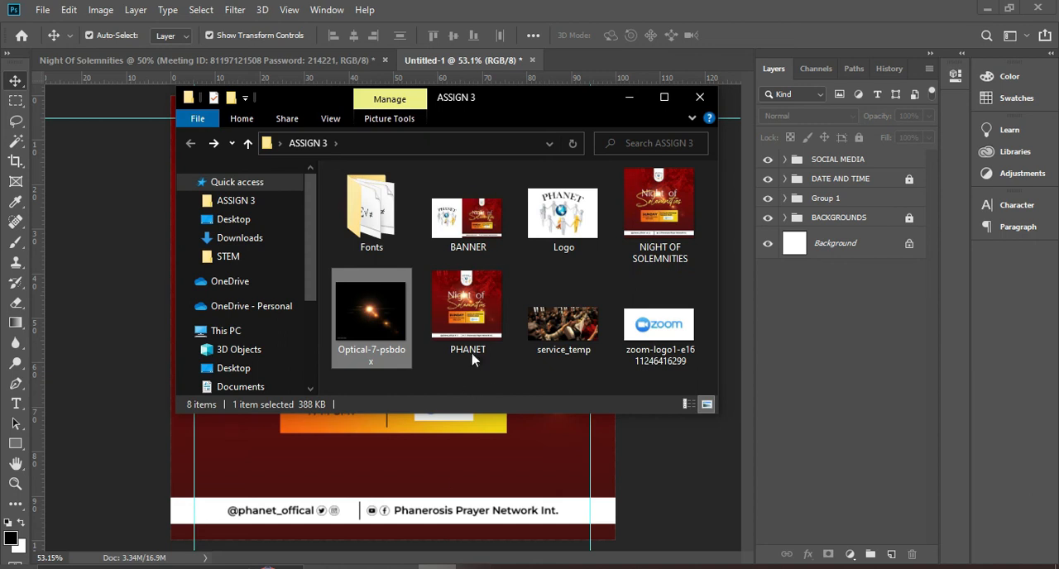
pyautogui.click(474, 314)
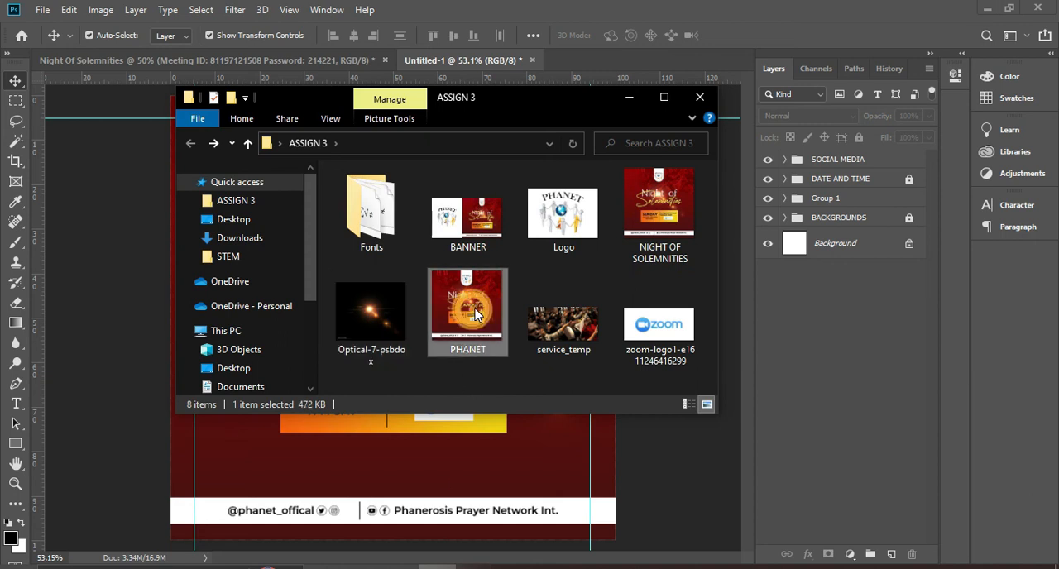